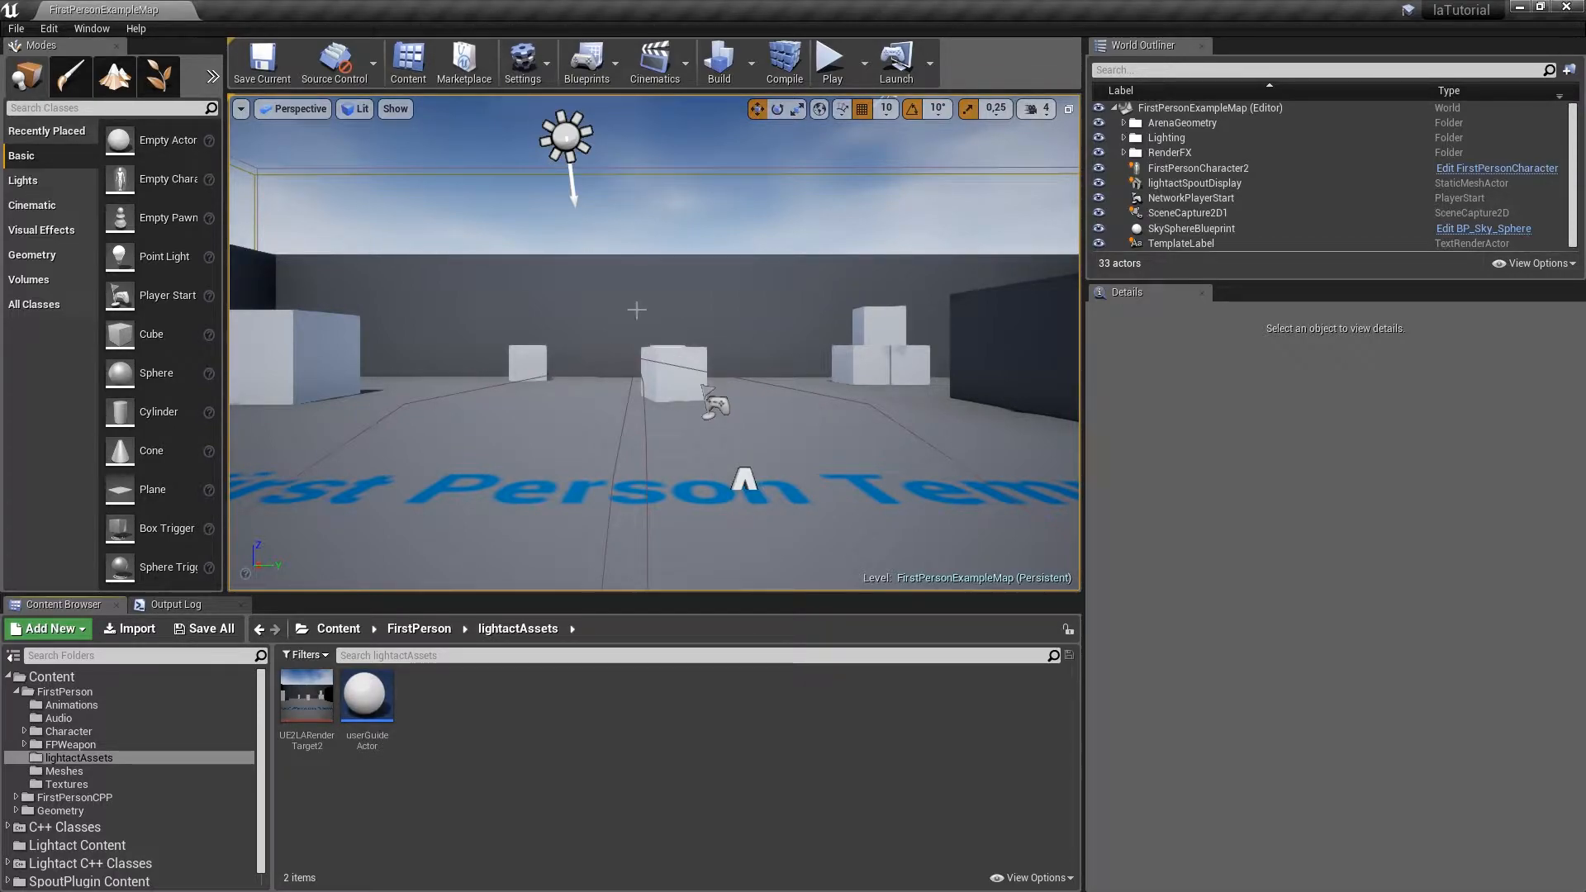
key(s)
key(w)
key(s)
key(a)
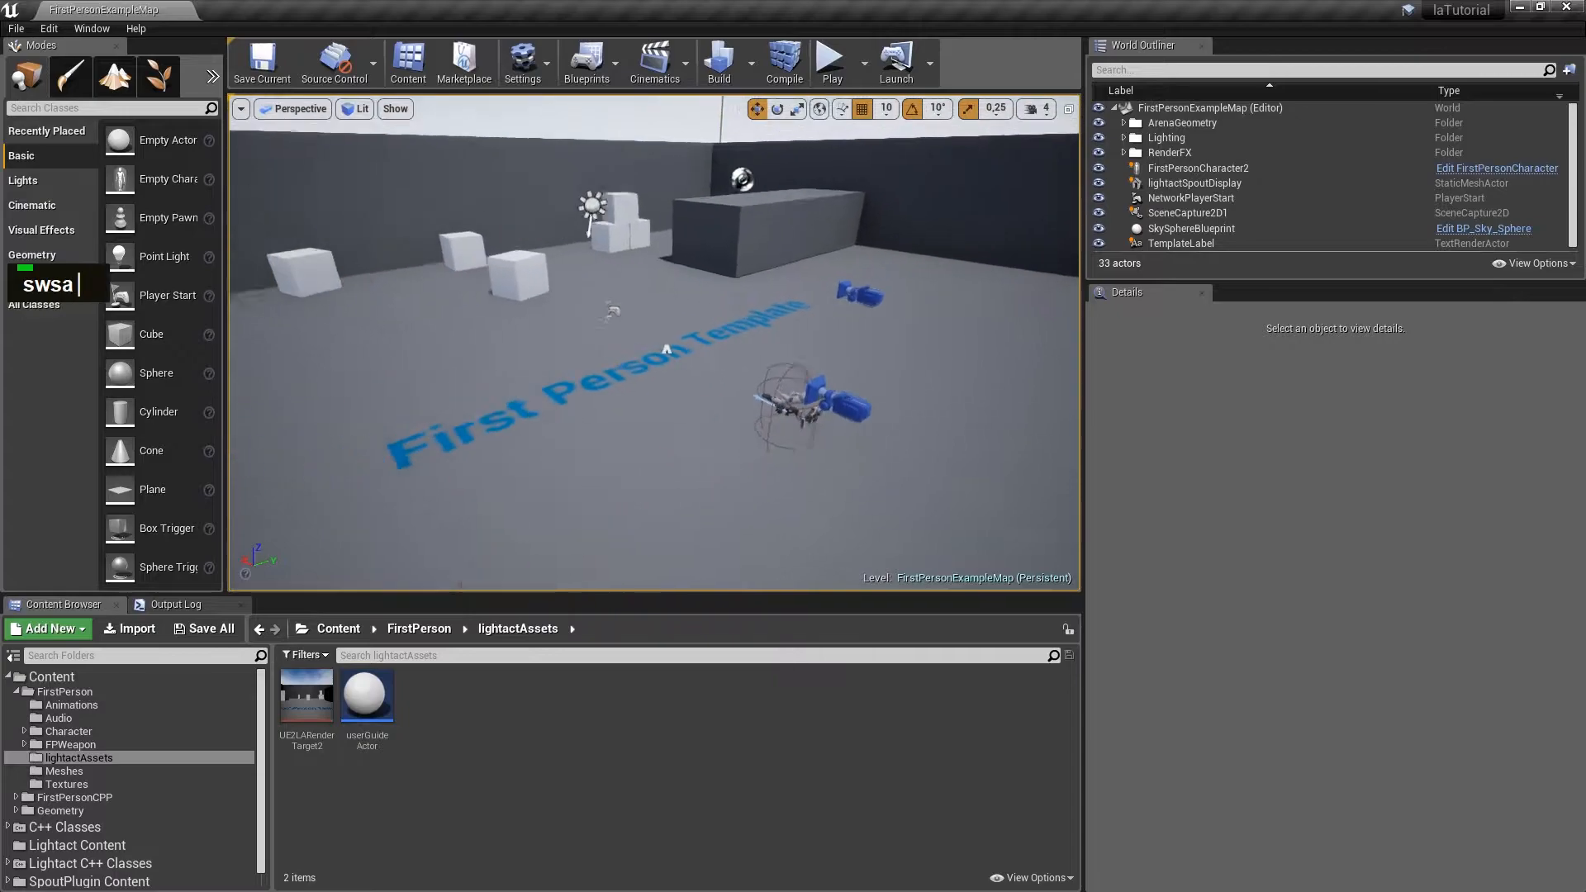
key(d)
key(d)
key(d)
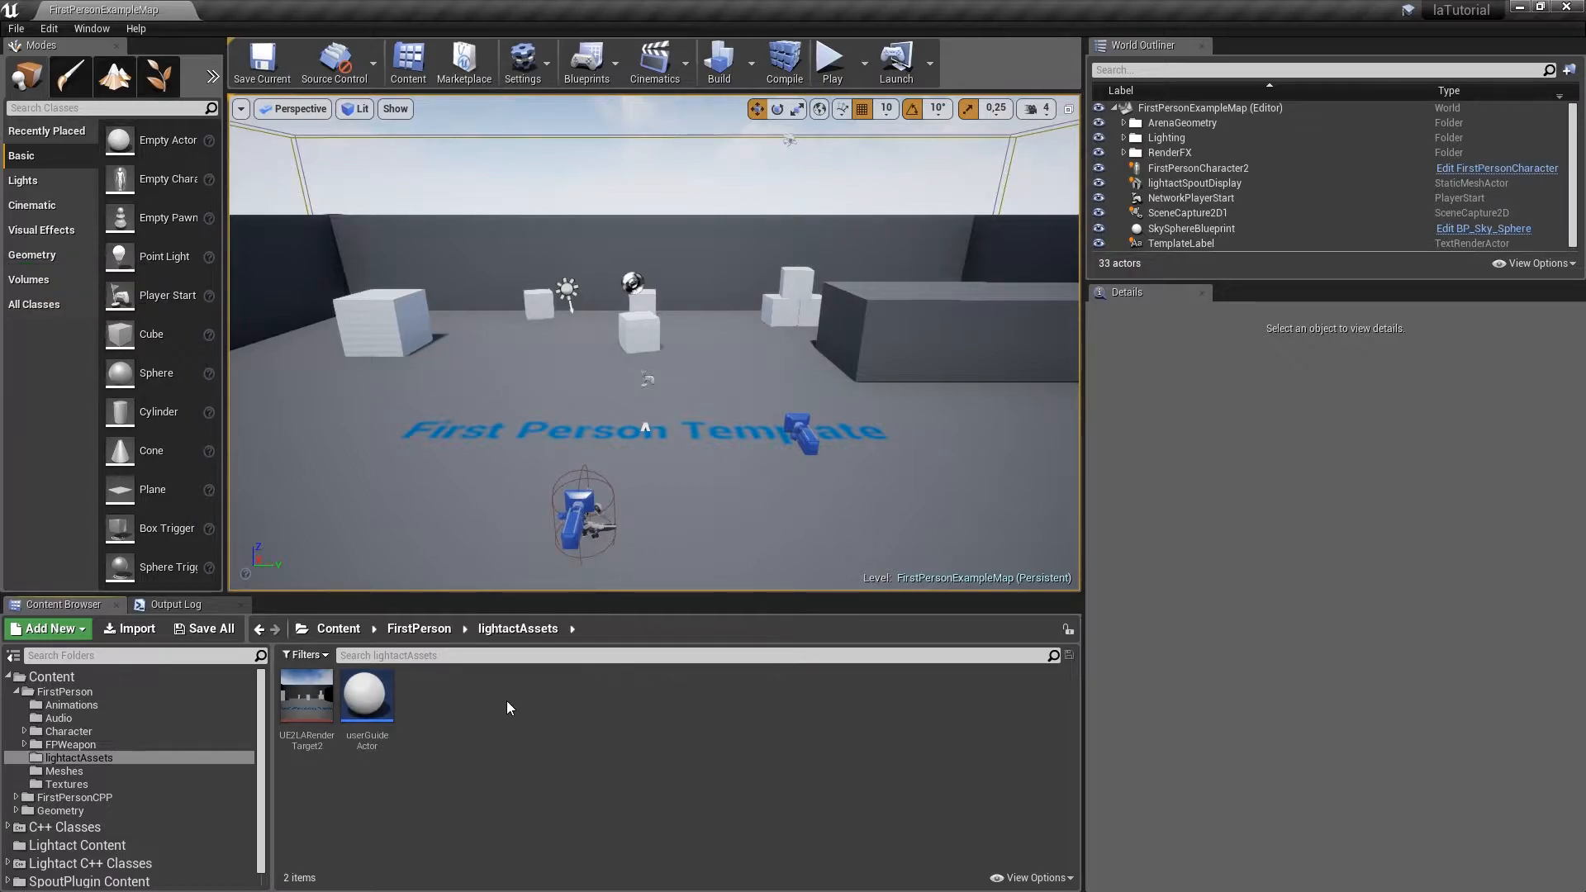
- Create an Actor blueprint class named oscMover in the lightactAssets folder and open it for editing
right_click(456, 725)
click(539, 347)
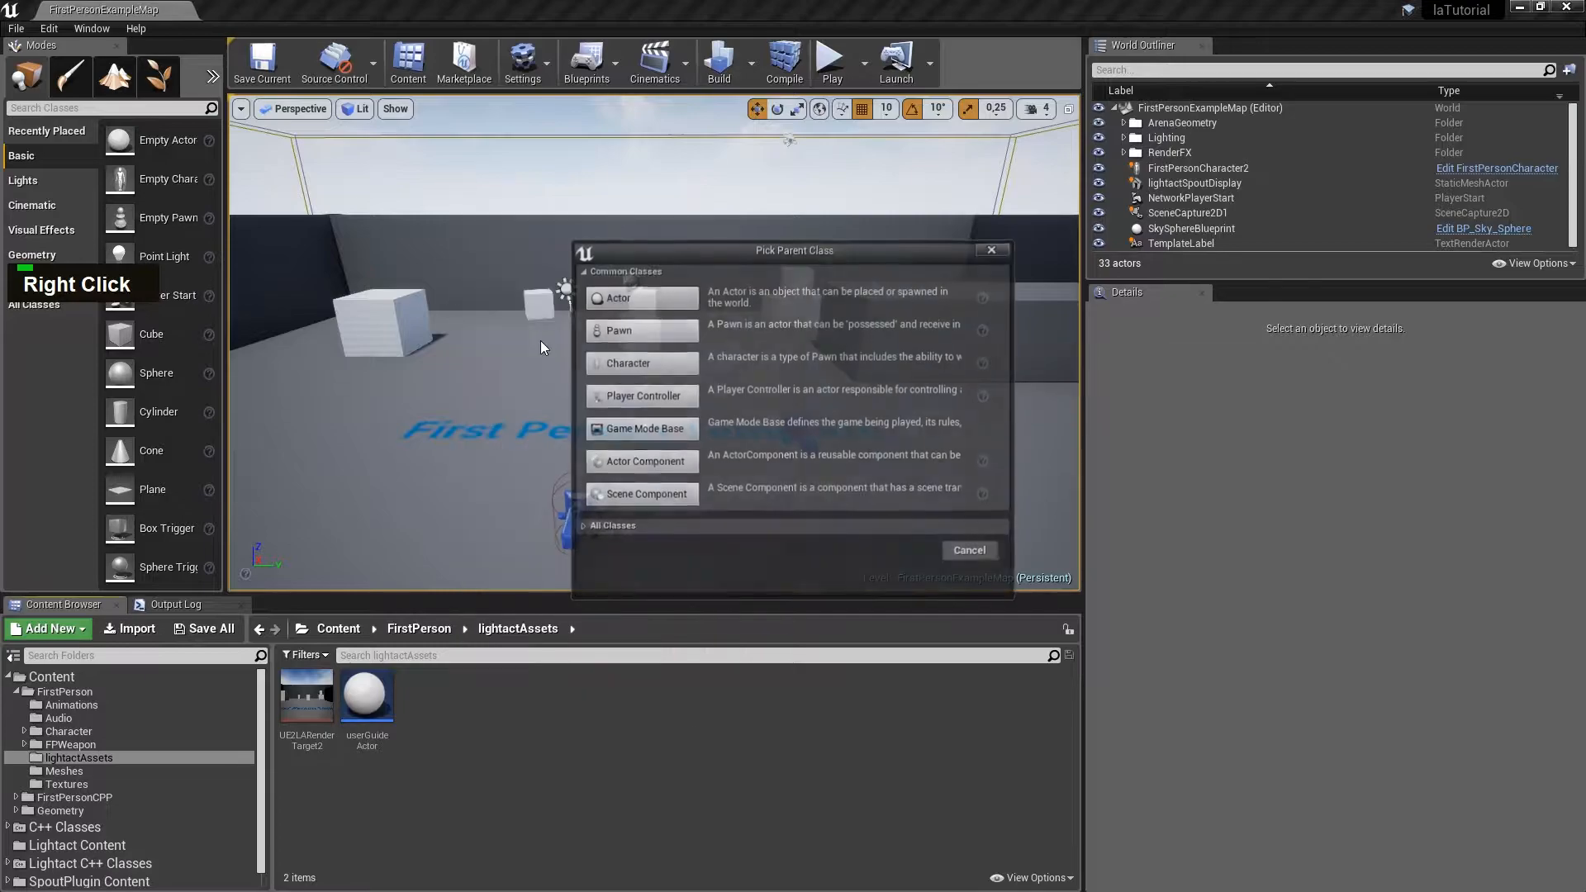
click(645, 298)
text(o)
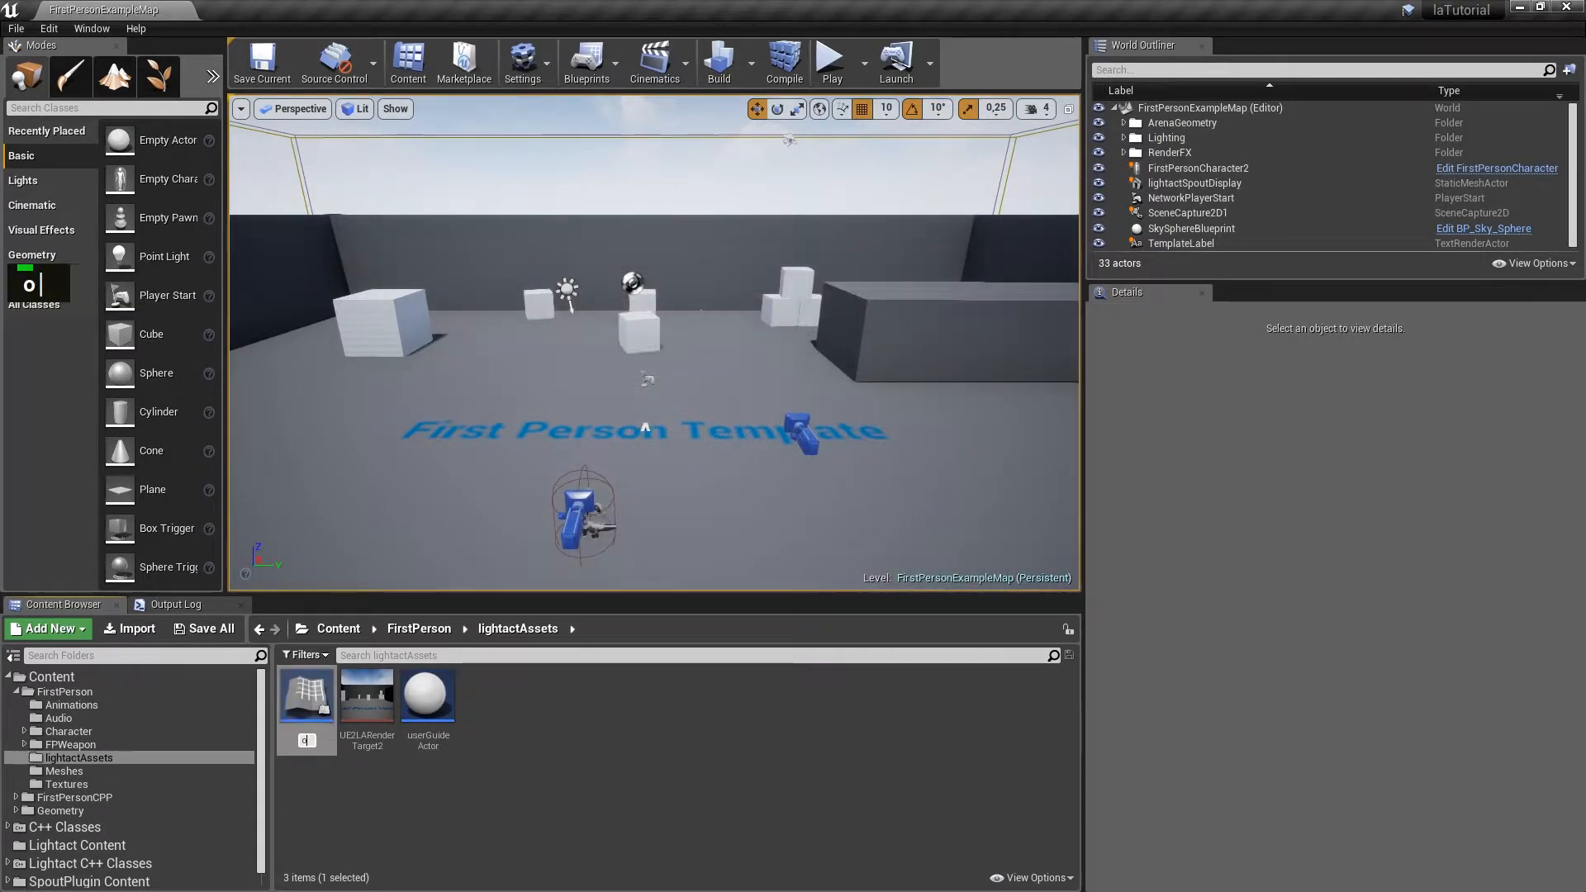
text(scMover)
key(Return)
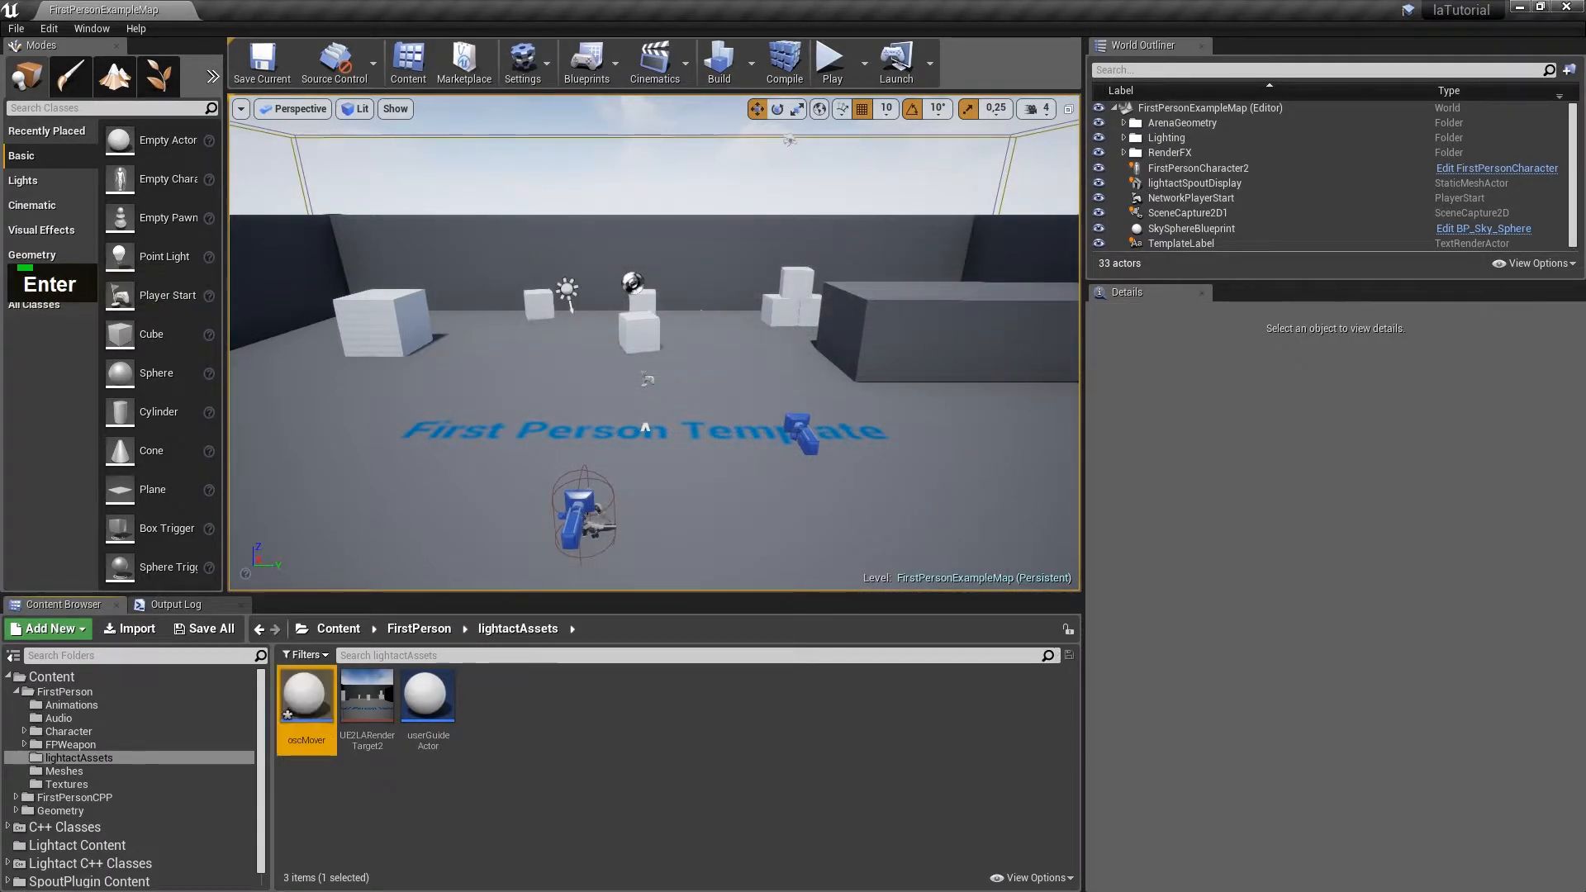
double_click(306, 698)
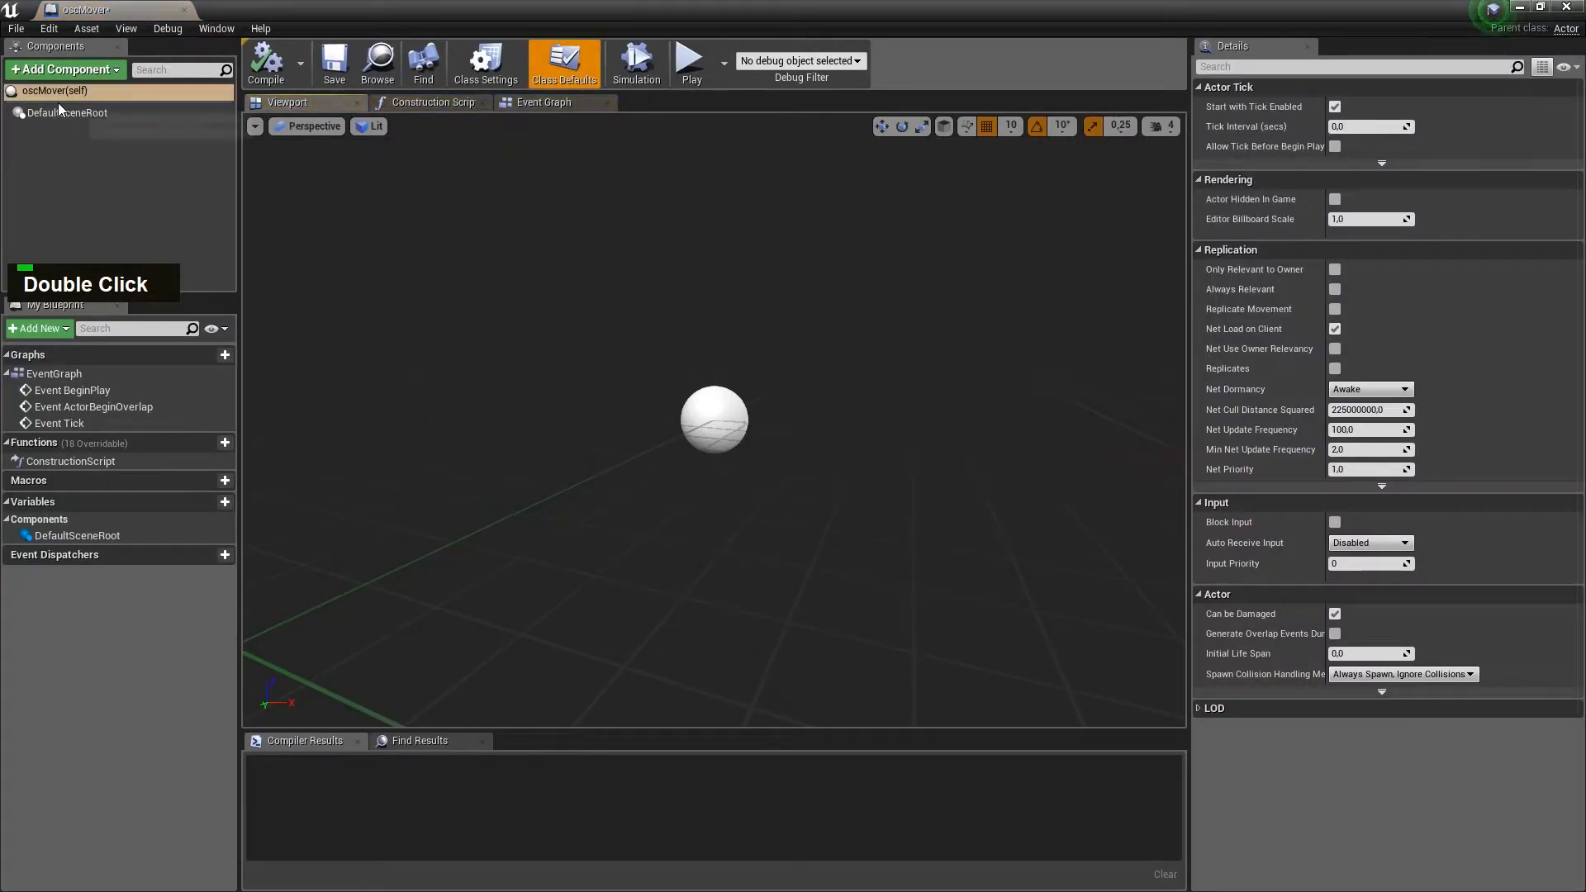
- Add a Sphere component to the blueprint and assign it the FirstPersonProjectileMaterial
click(73, 73)
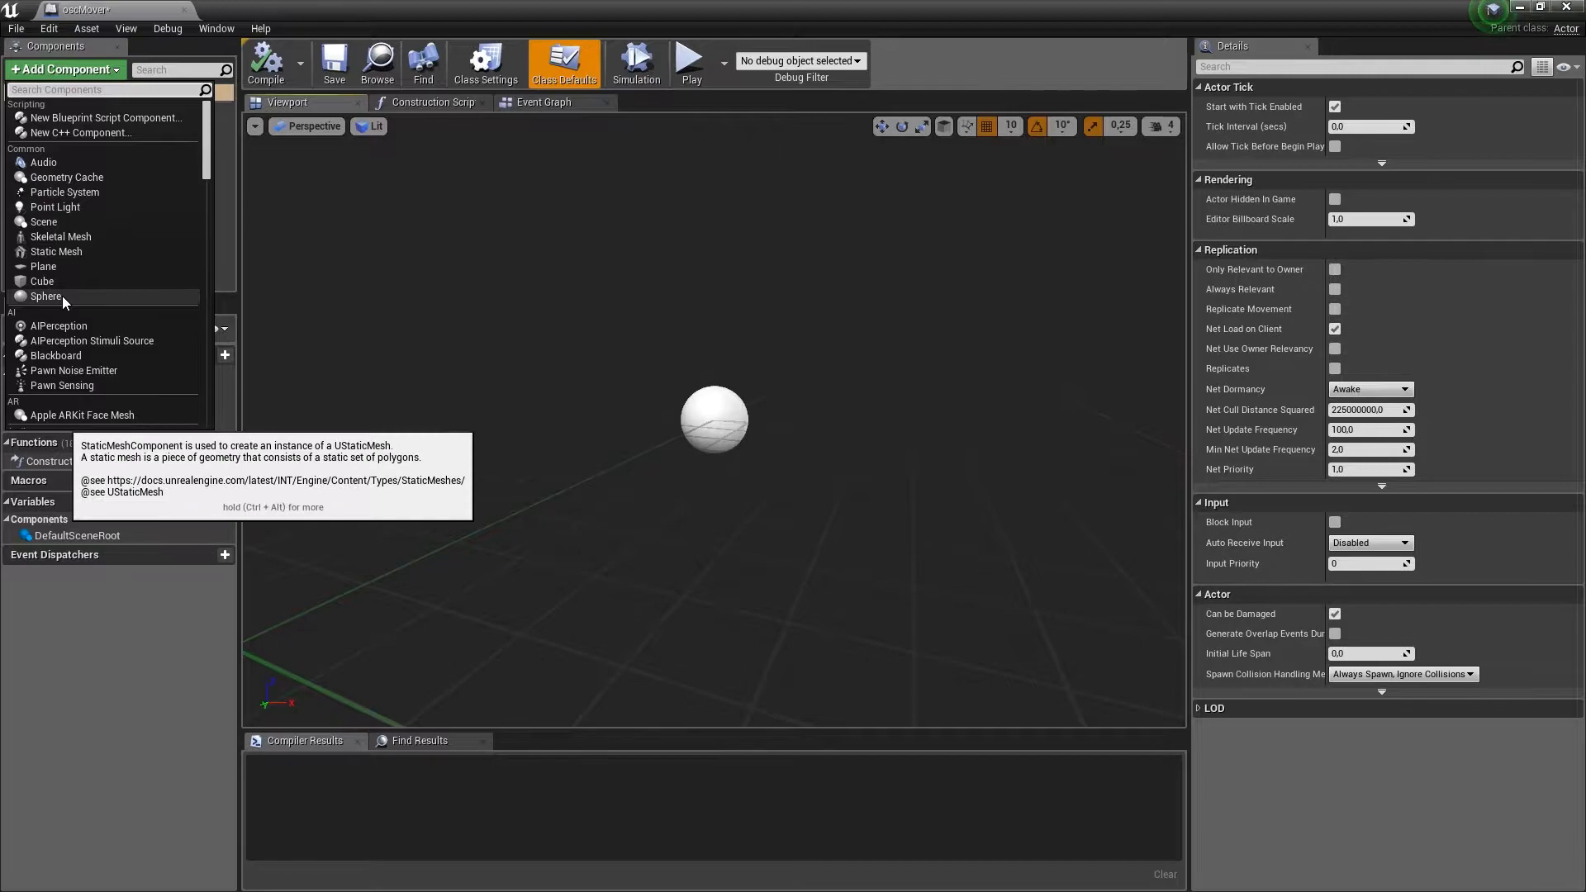
click(62, 295)
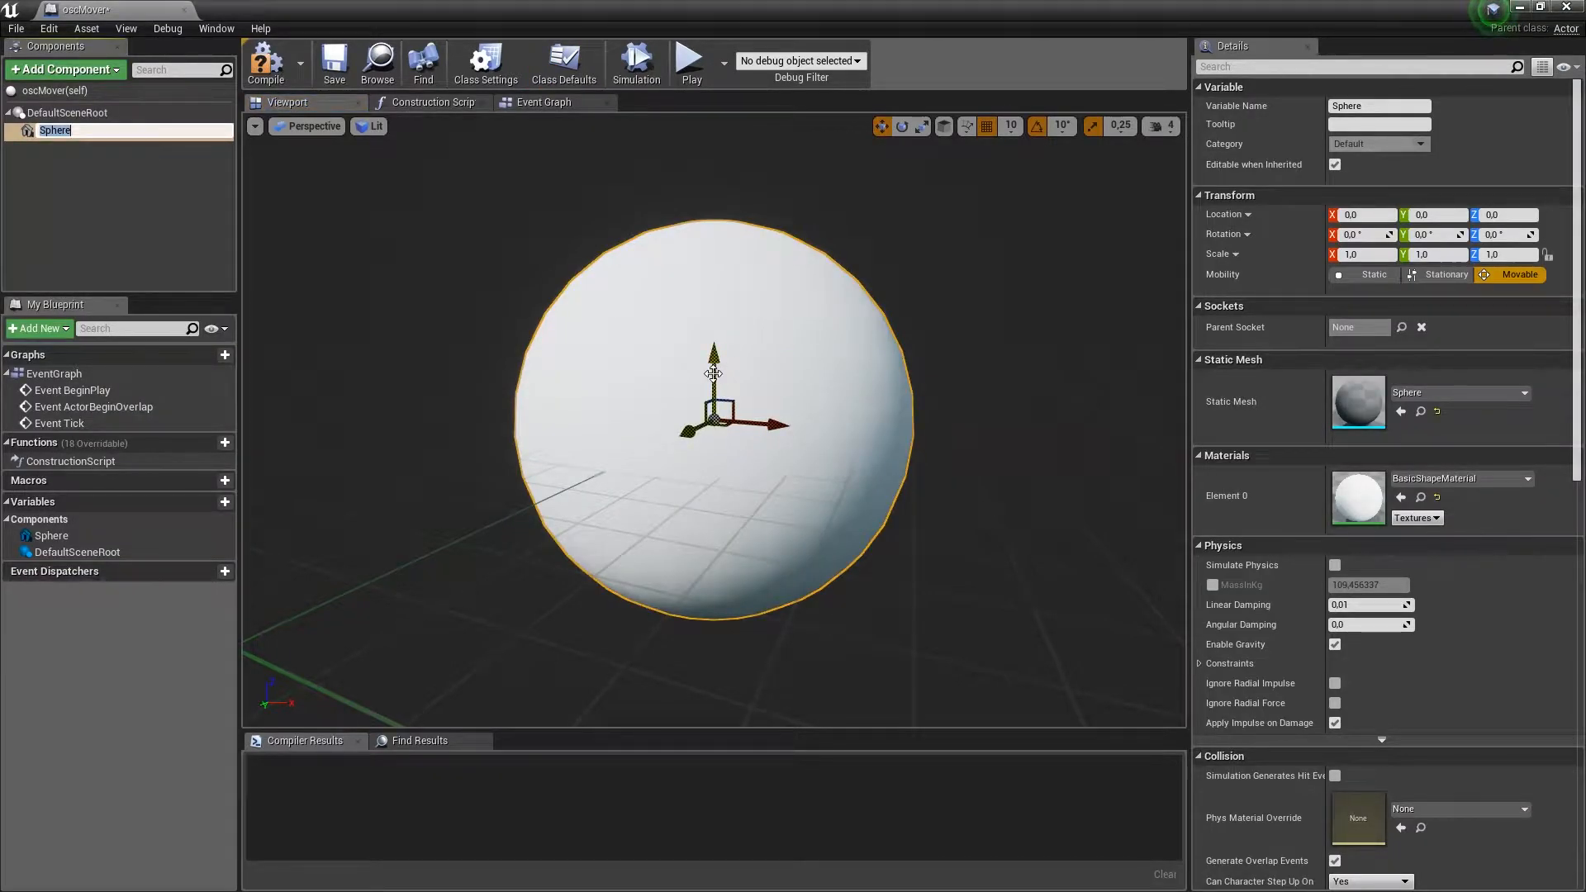
click(1525, 479)
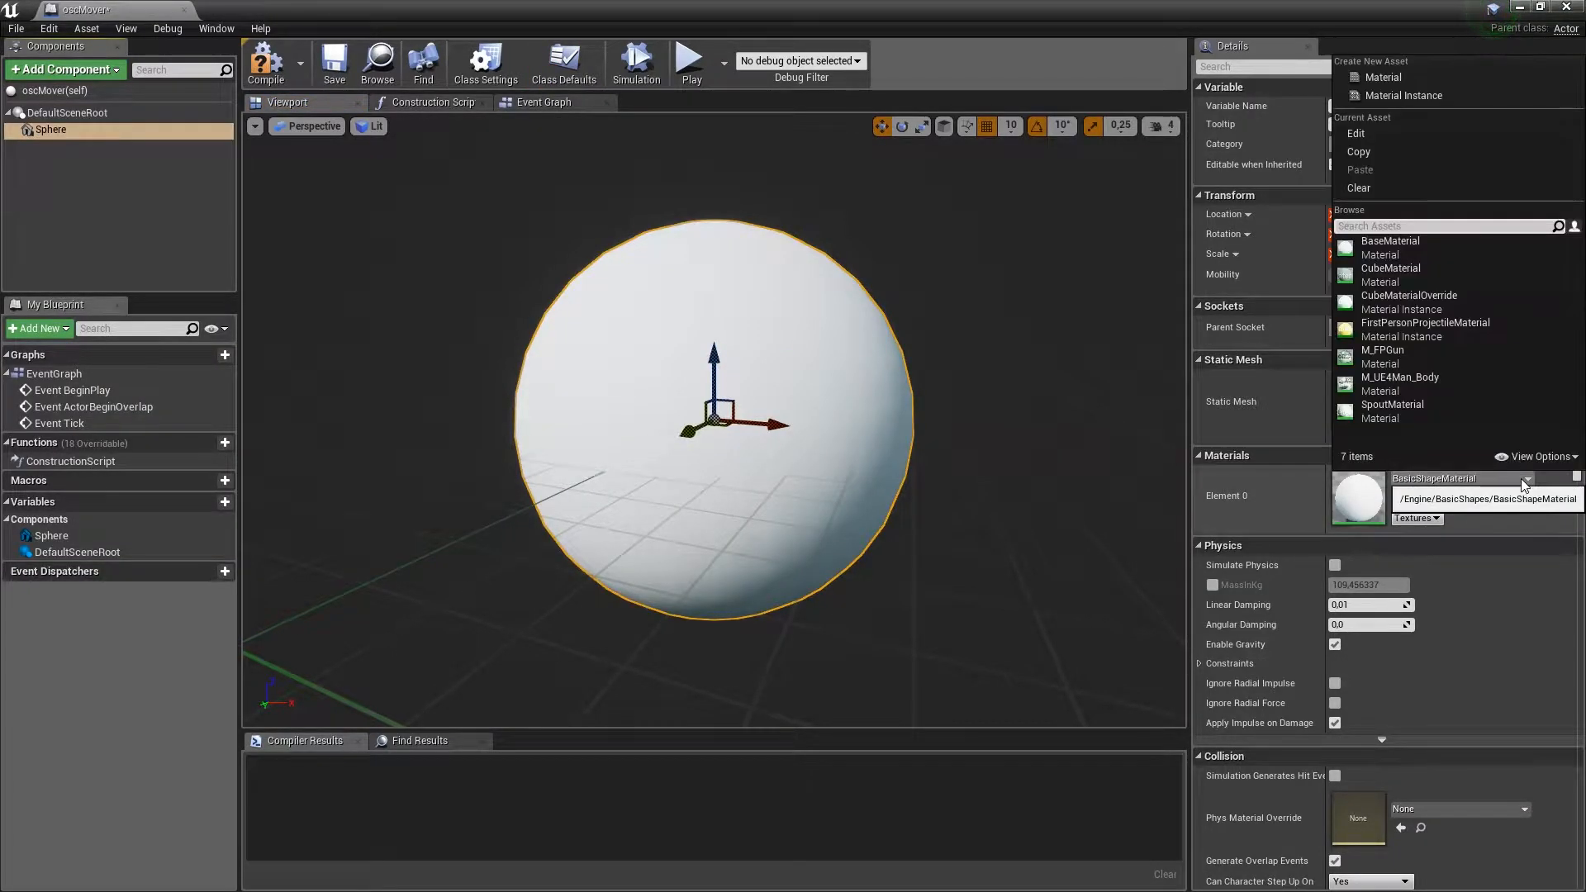
click(1422, 326)
right_click(897, 433)
key(s)
key(a)
key(w)
key(d)
key(w)
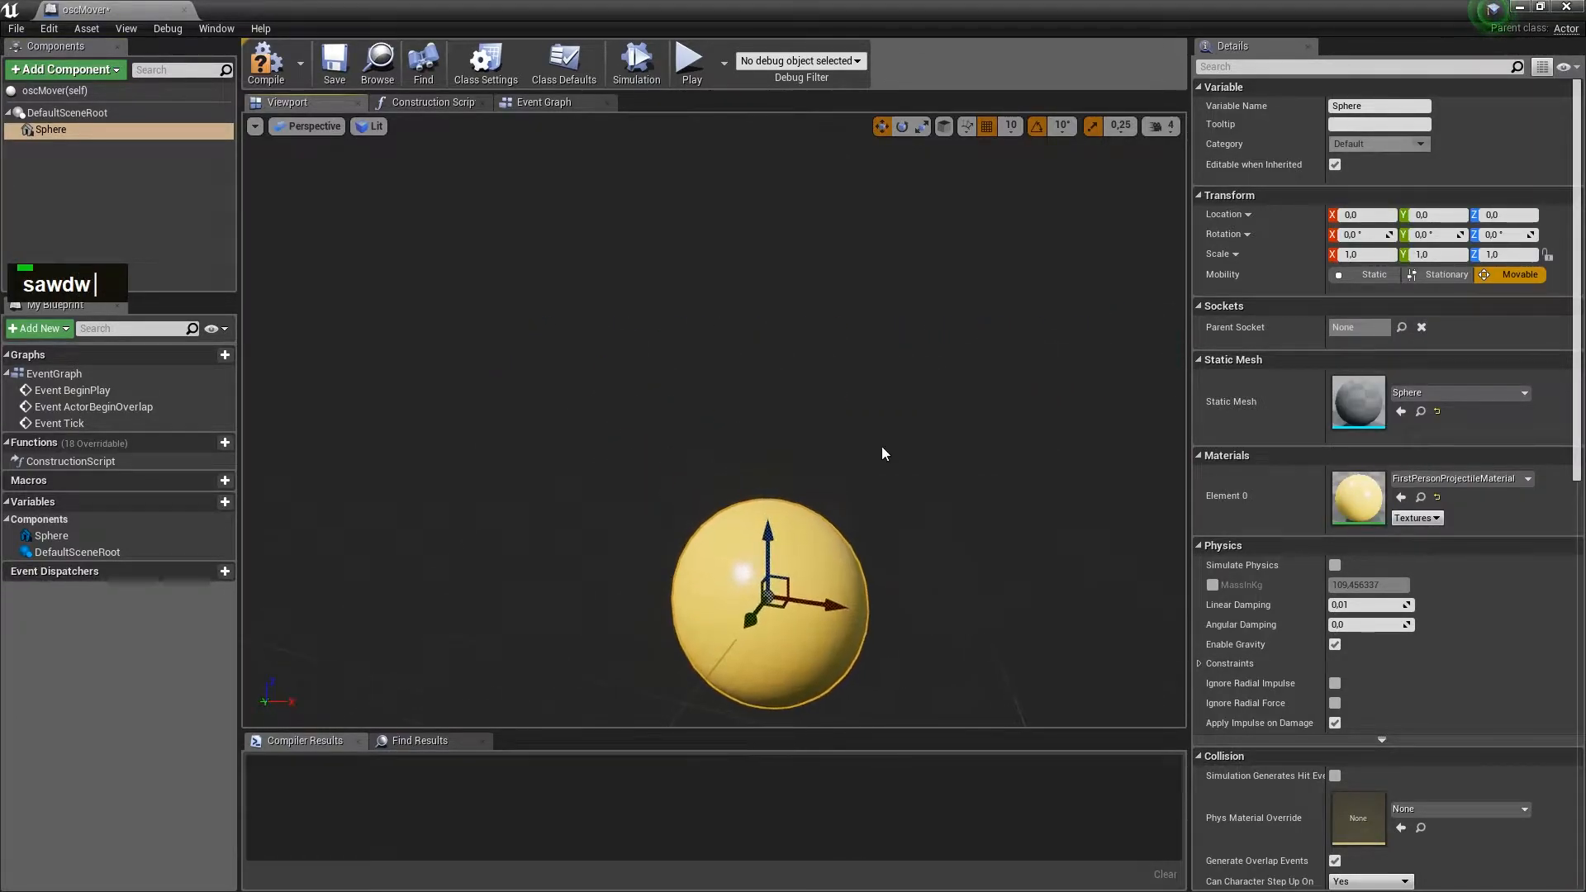
- Add a GetActorLocation node beside Event BeginPlay in the blueprint's Event Graph
click(561, 103)
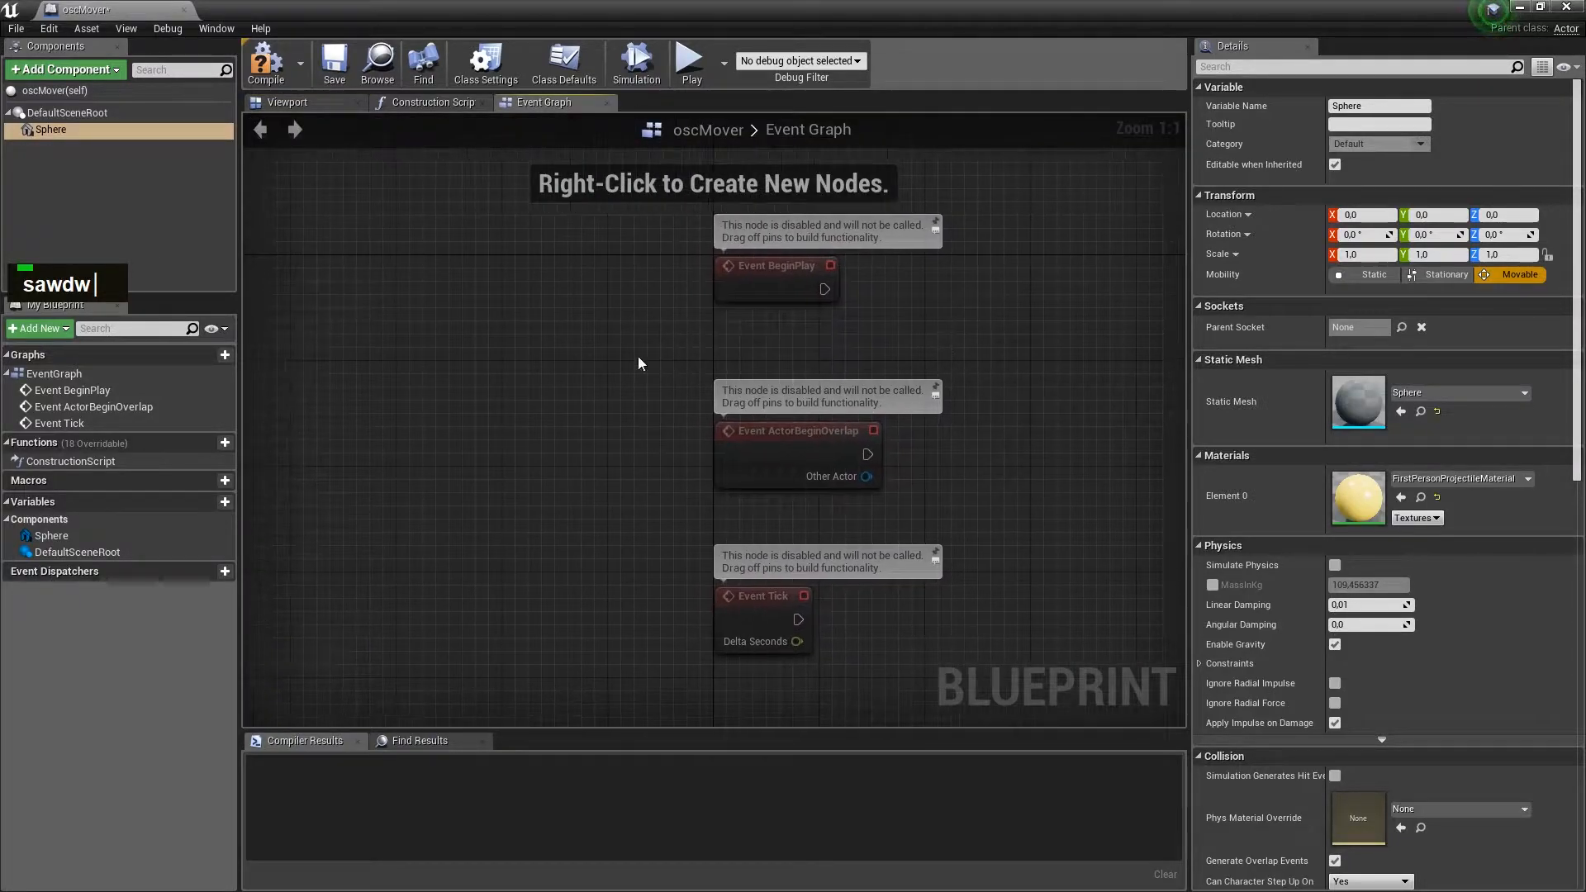
scroll(503, 243, down, 2)
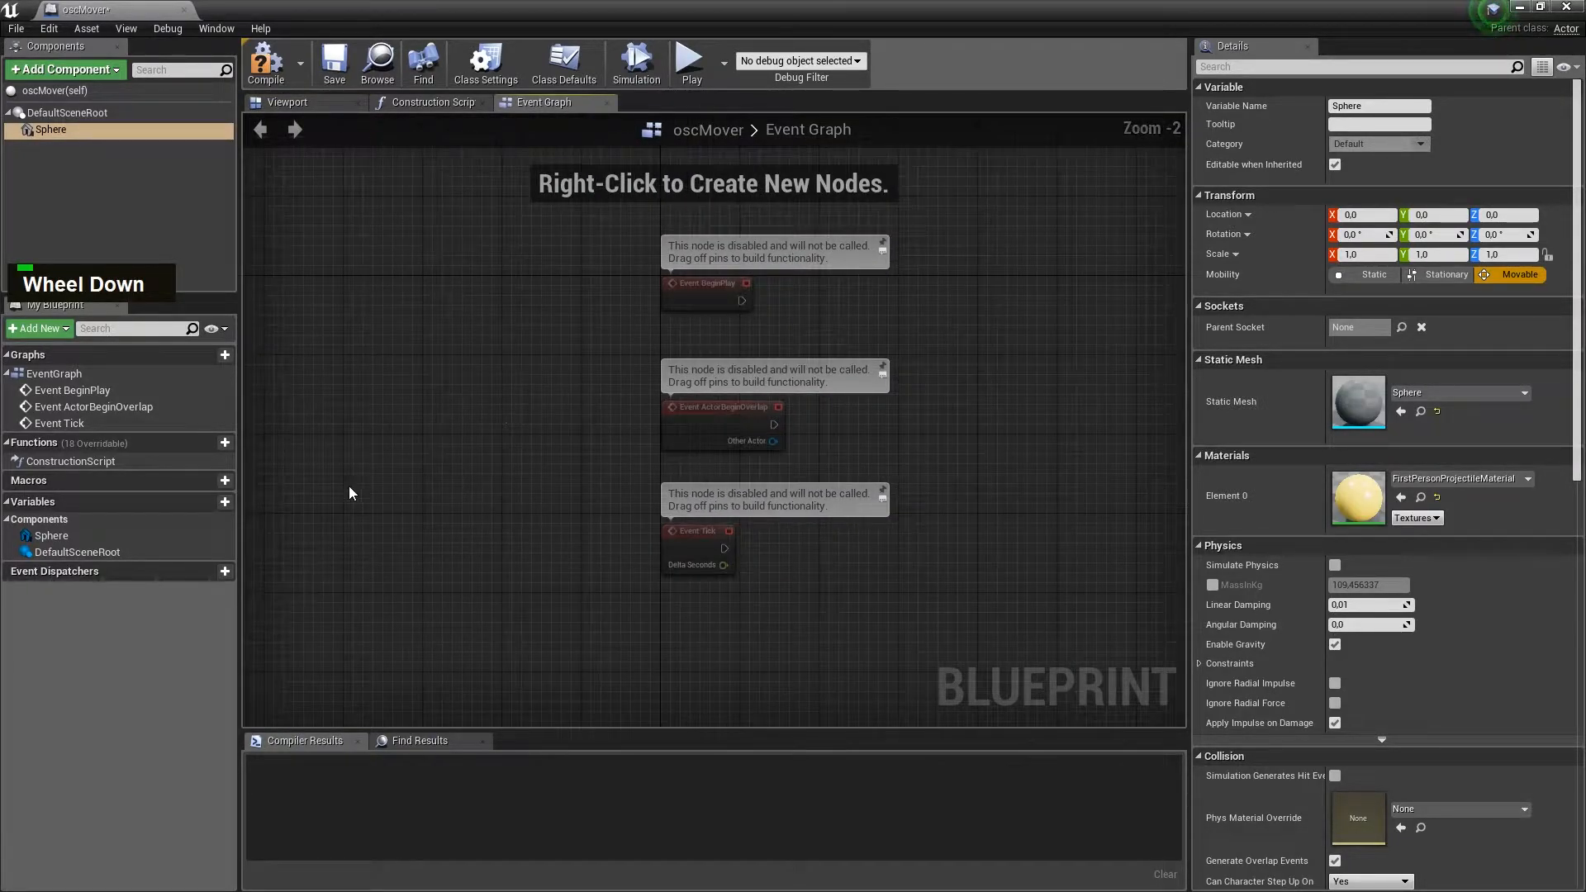
right_click(804, 292)
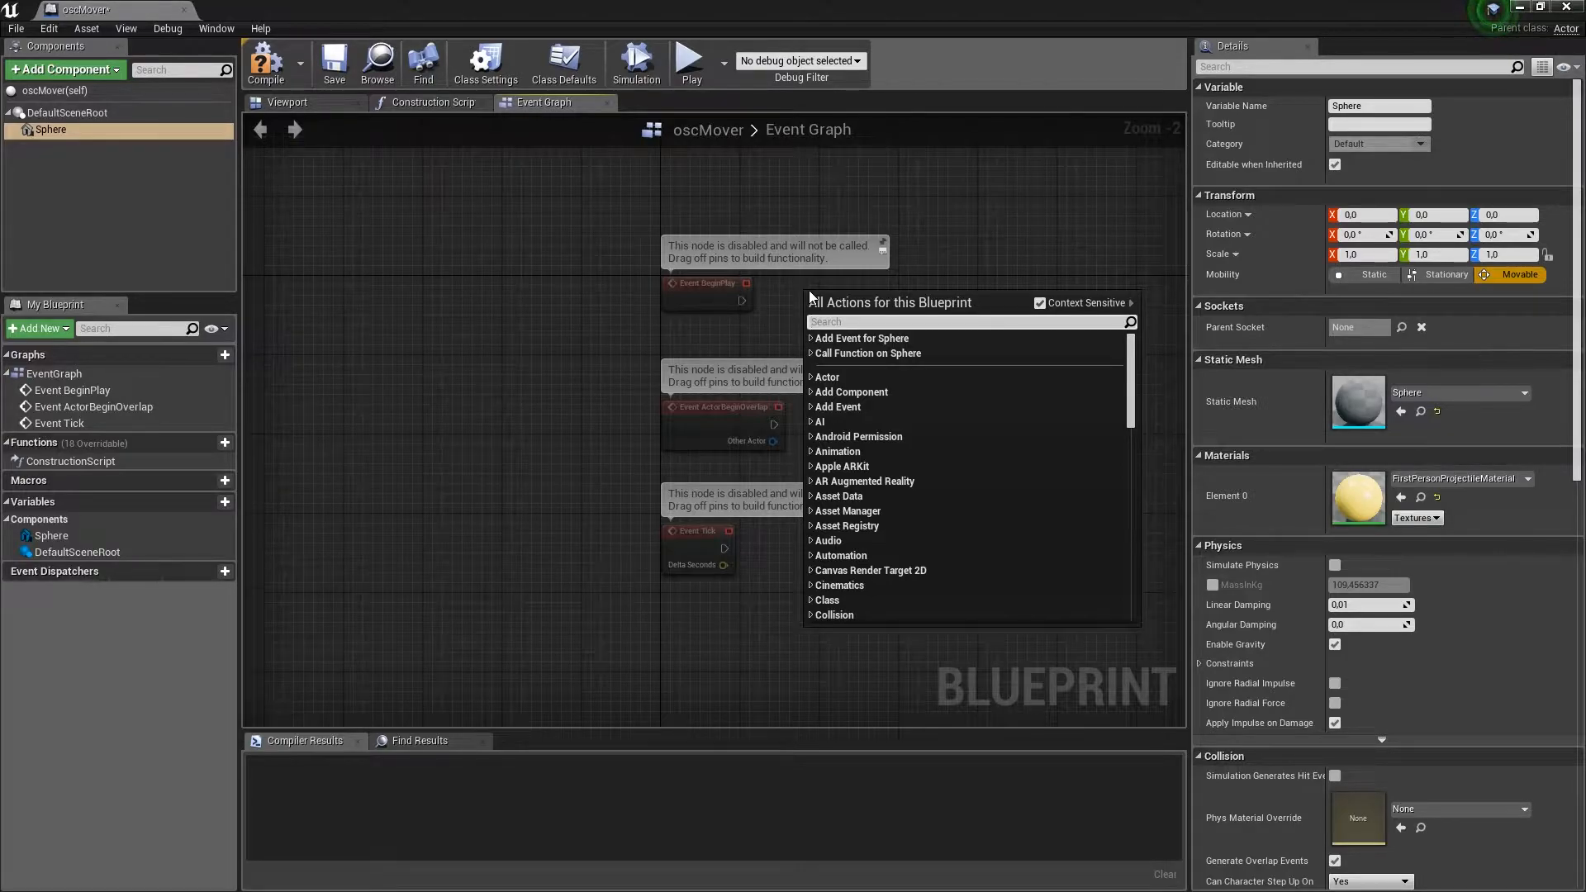
text(get)
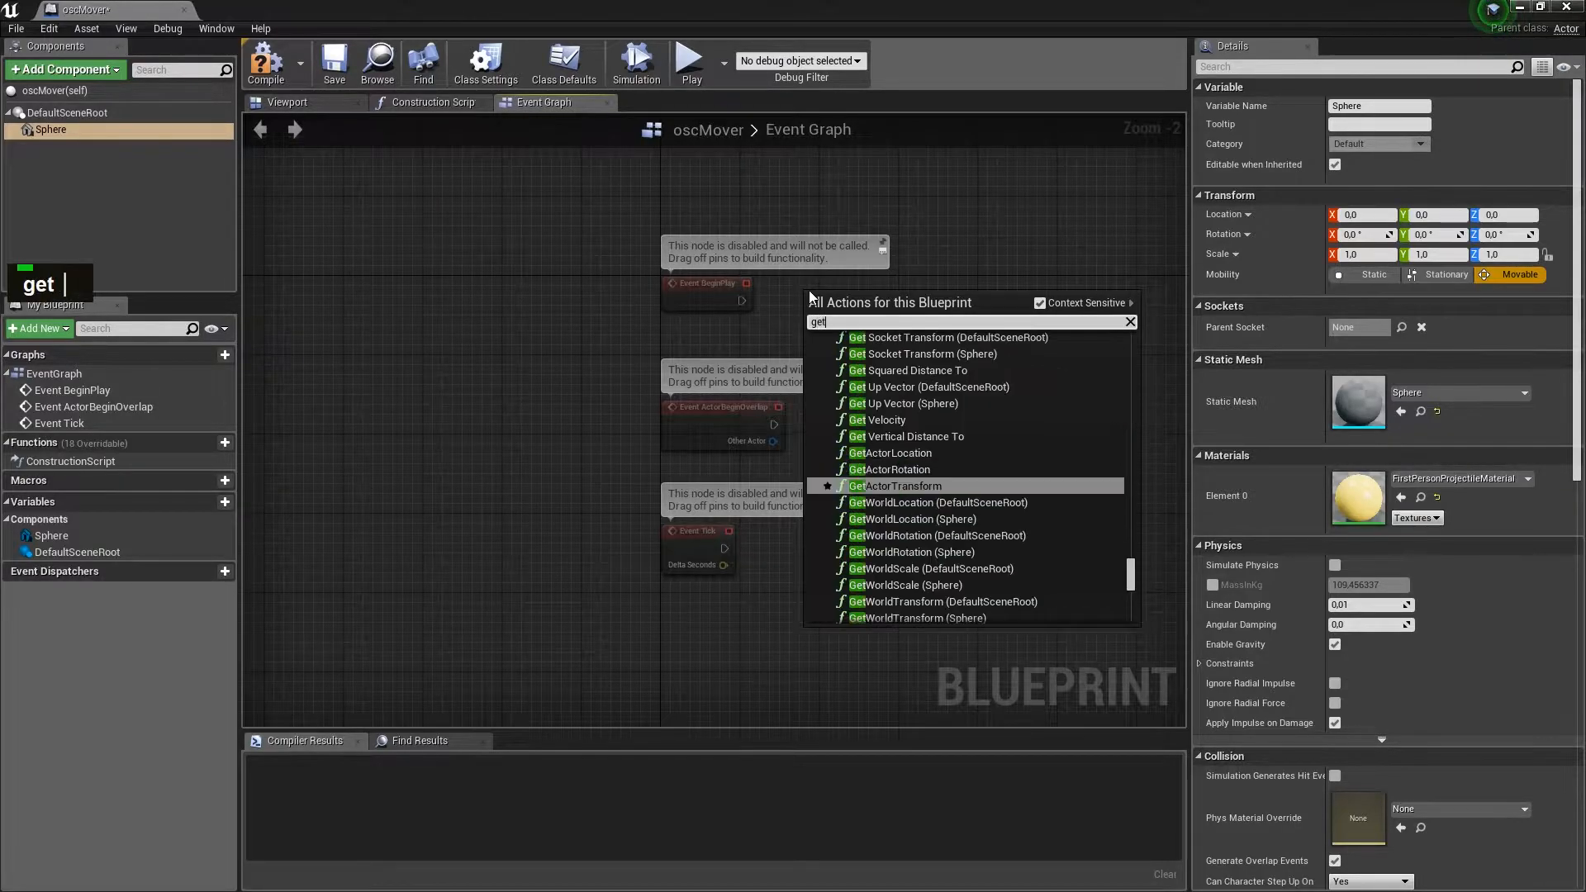
text( actor rela)
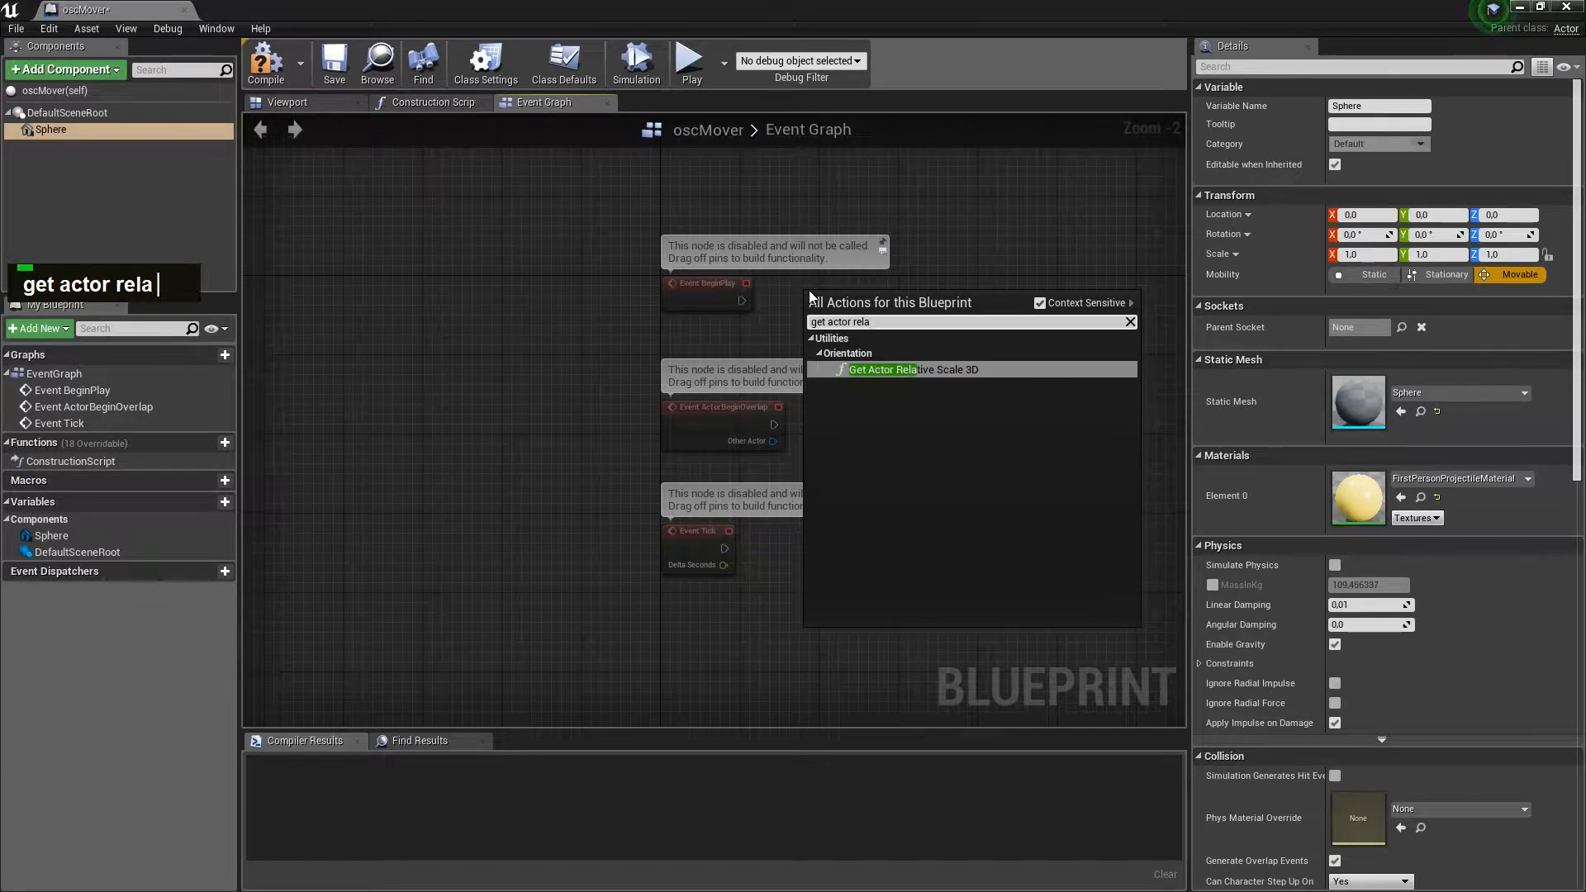
key(BackSpace)
key(BackSpace)
key(BackSpace)
key(BackSpace)
text(locat)
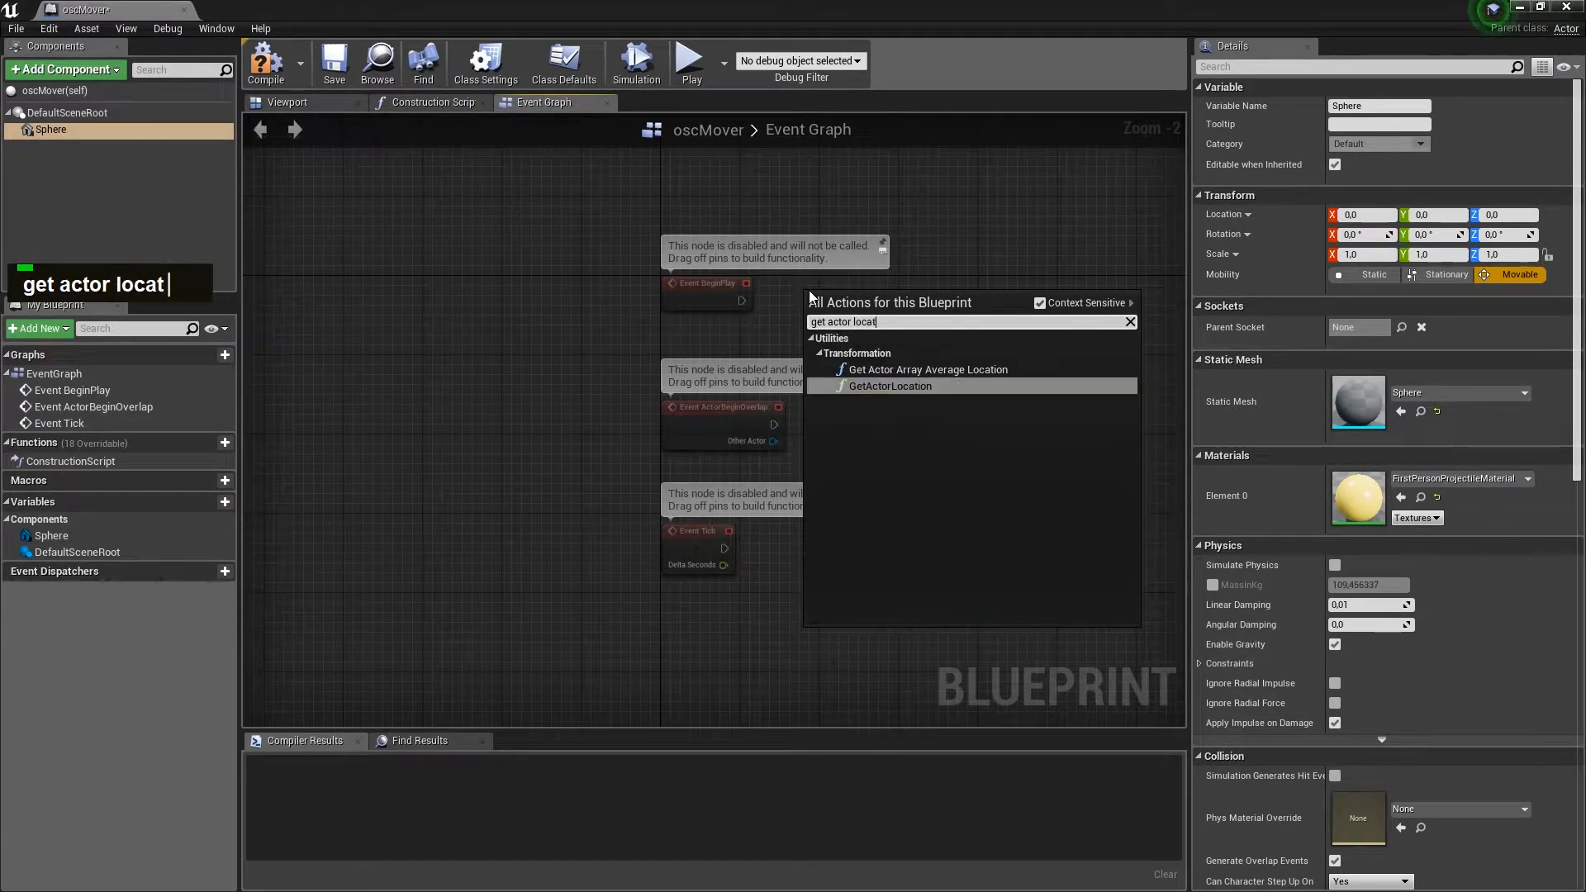
click(950, 386)
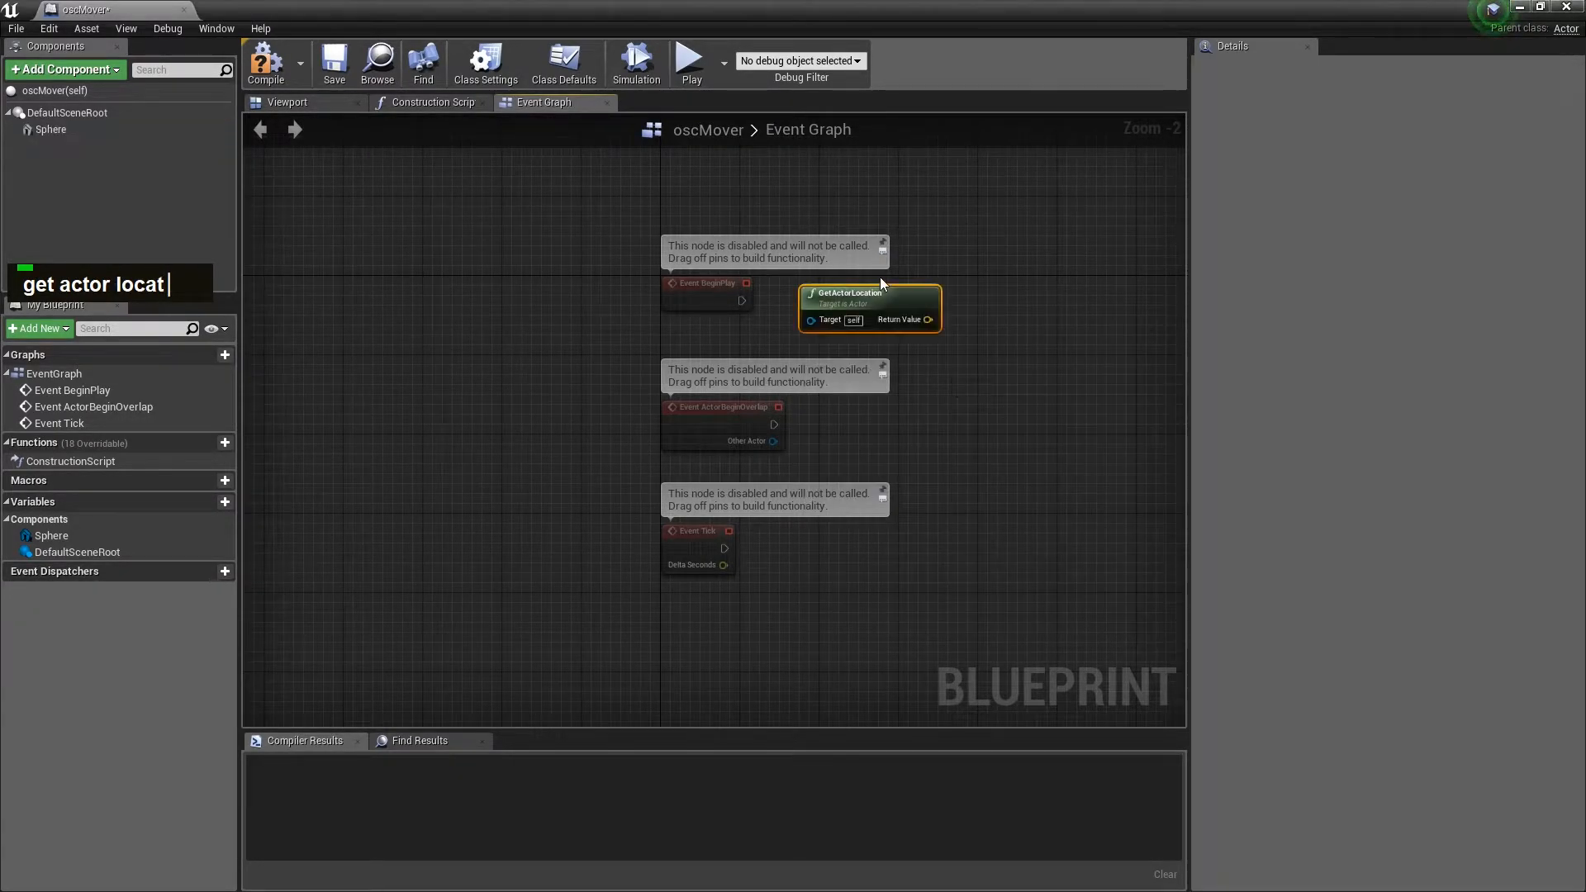
- Promote the GetActorLocation return value to a variable named initLocation and connect Event BeginPlay to its Set node
drag(900, 299, 999, 318)
click(1048, 390)
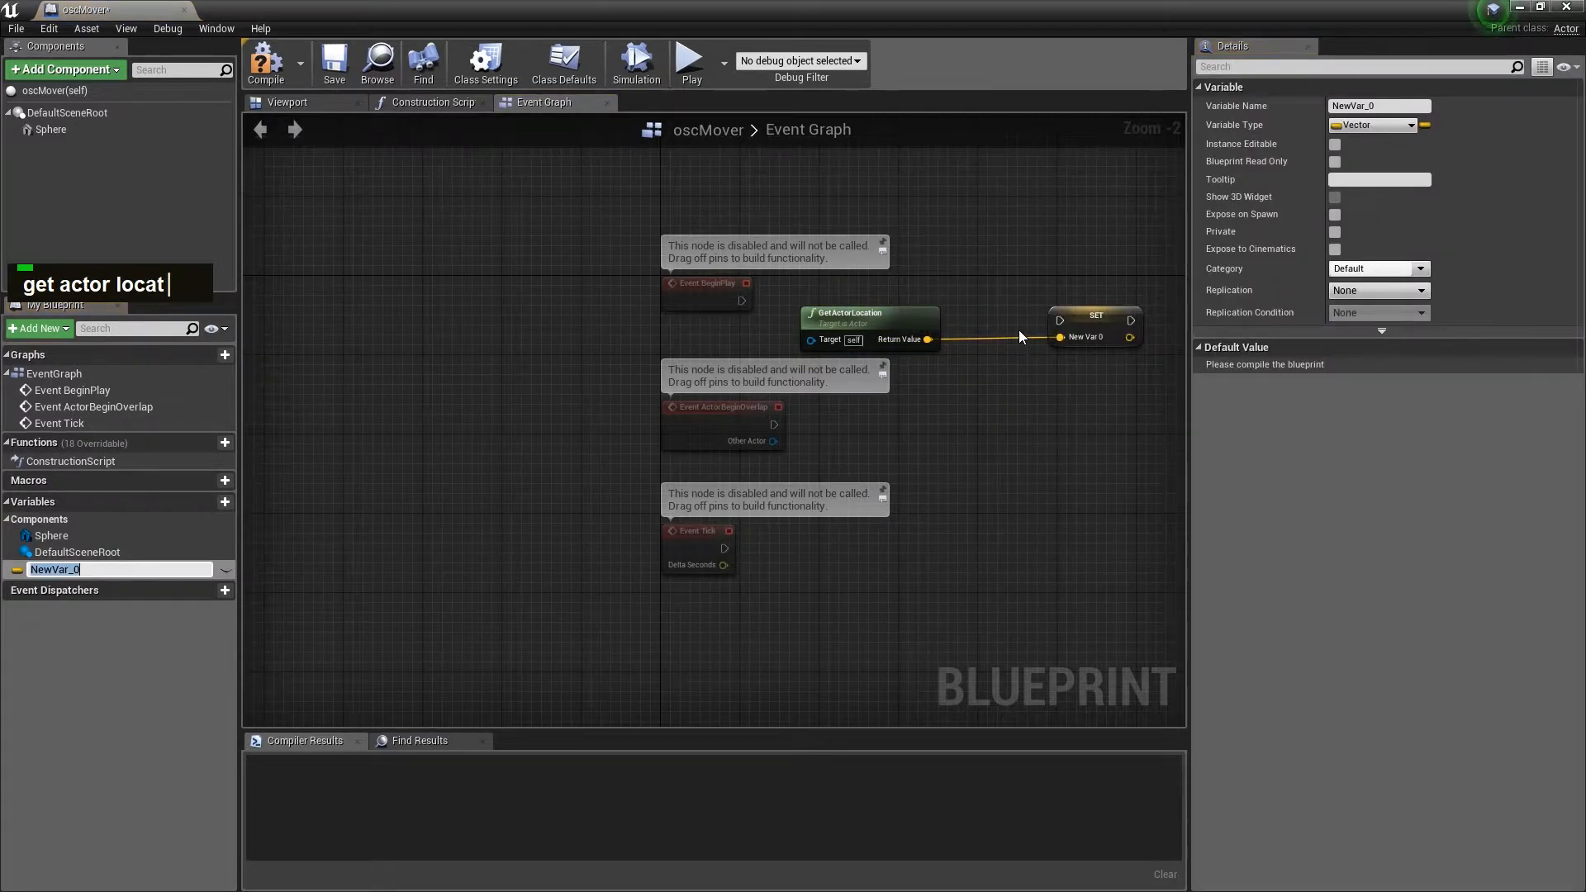
text(initLocation)
key(Return)
drag(1090, 316, 1083, 285)
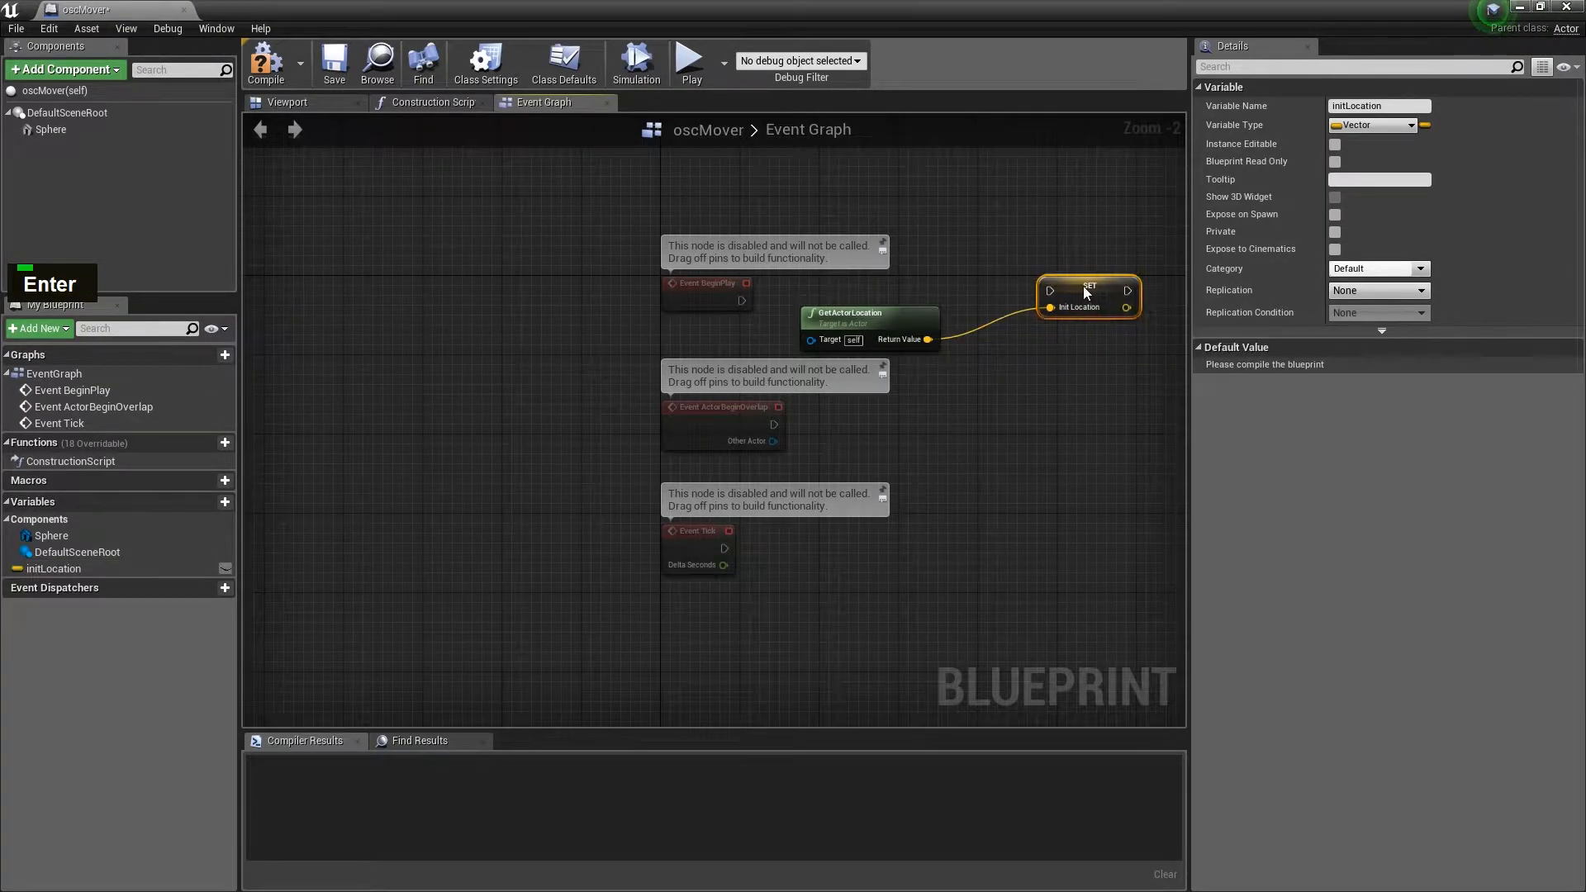
drag(742, 301, 1050, 291)
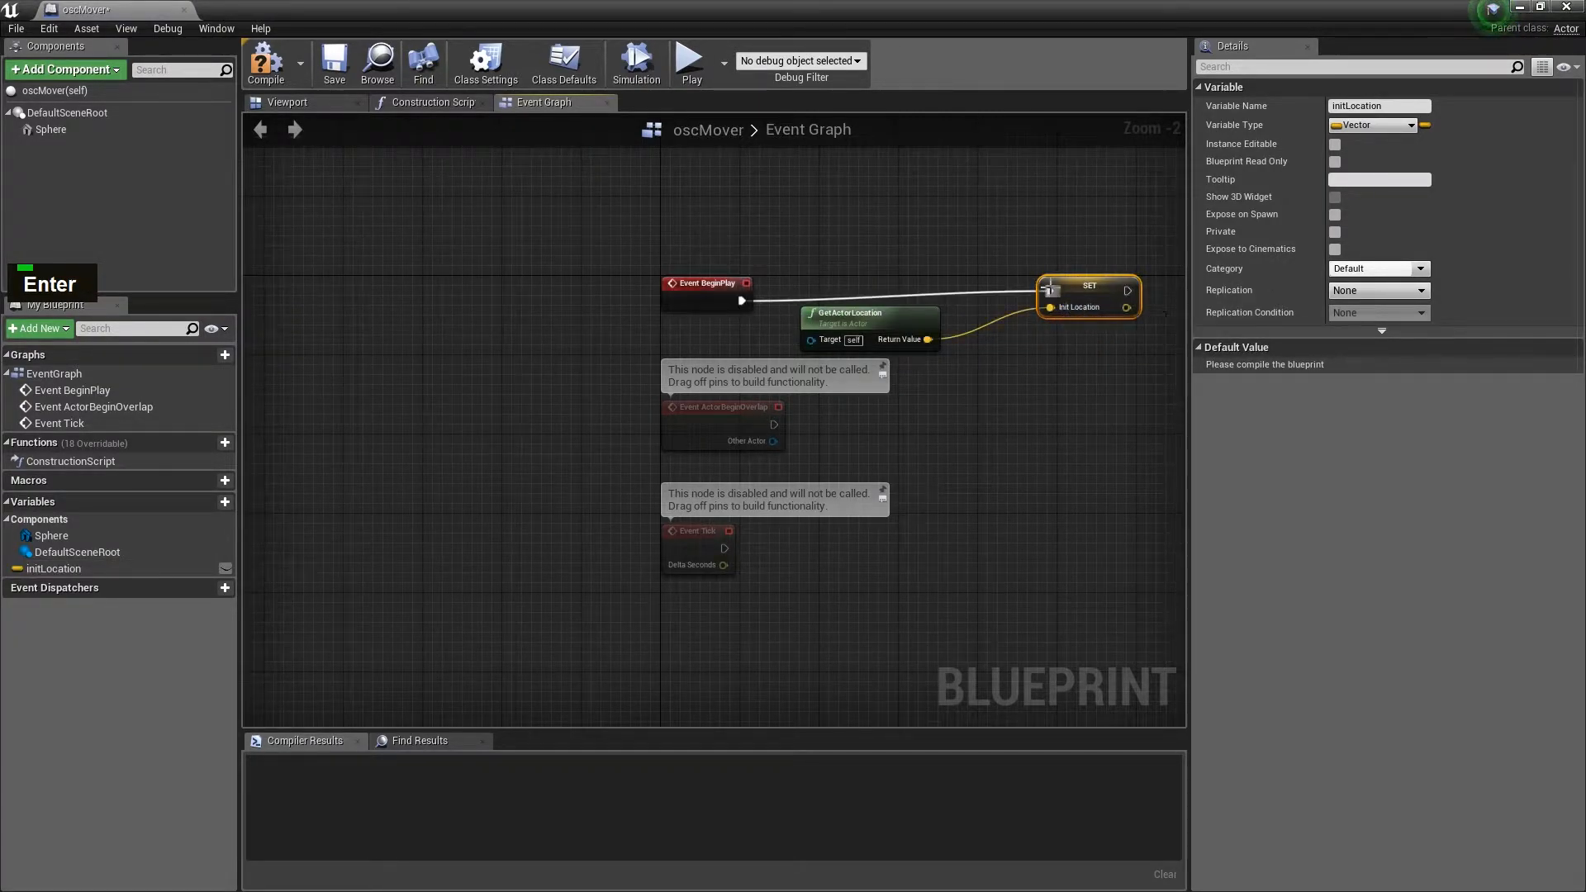
- Add a SetActorLocation node and connect the Event Tick execution output to it
right_click(757, 326)
scroll(827, 458, down, 1)
scroll(854, 527, up, 2)
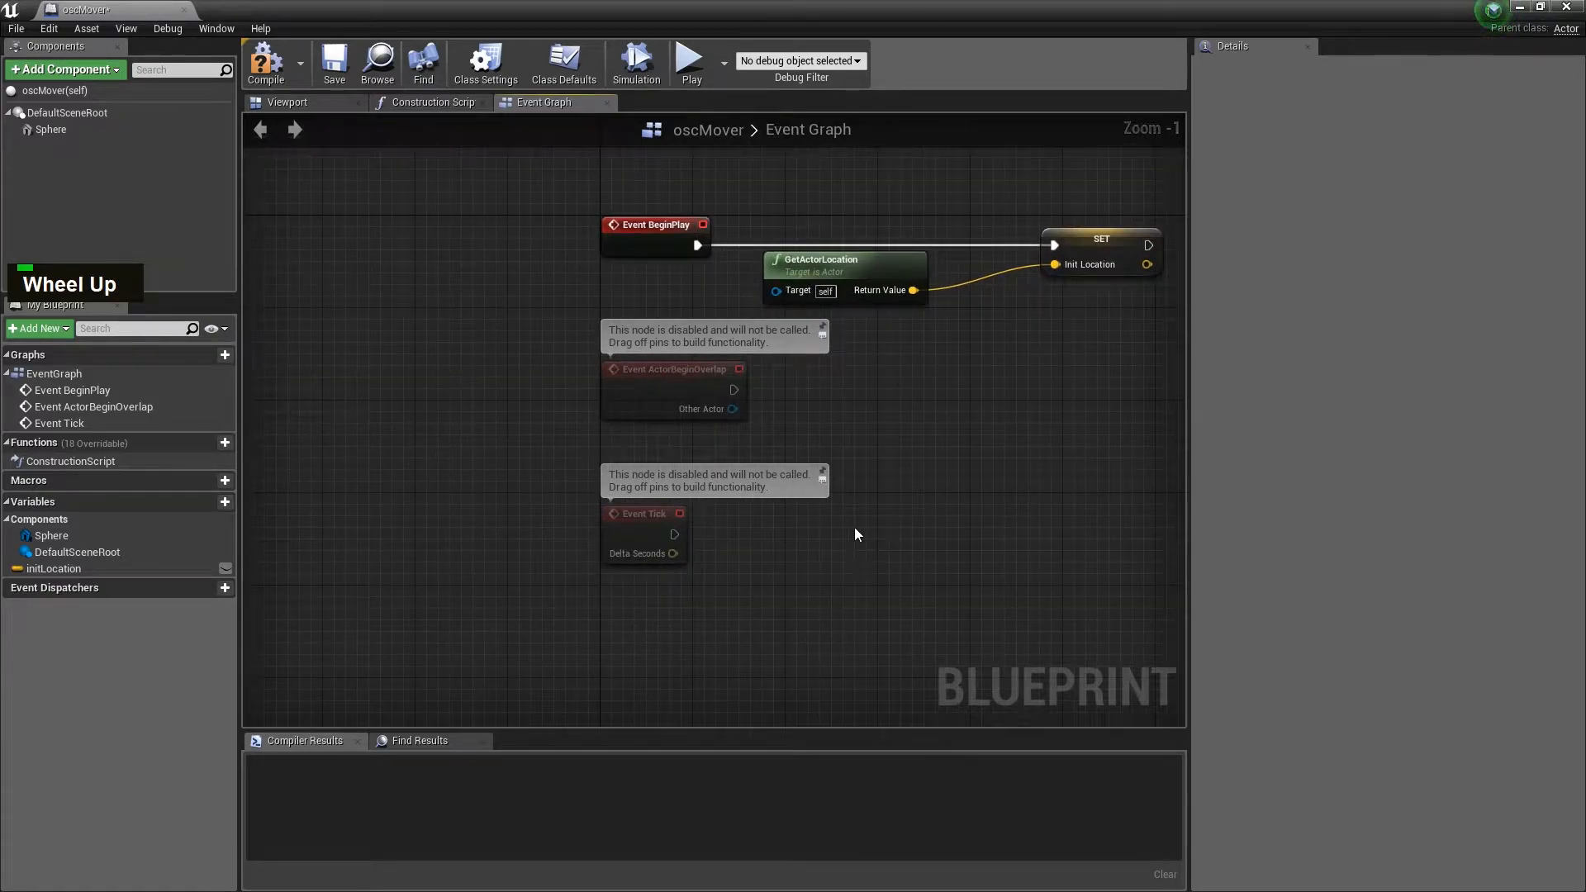
right_click(900, 553)
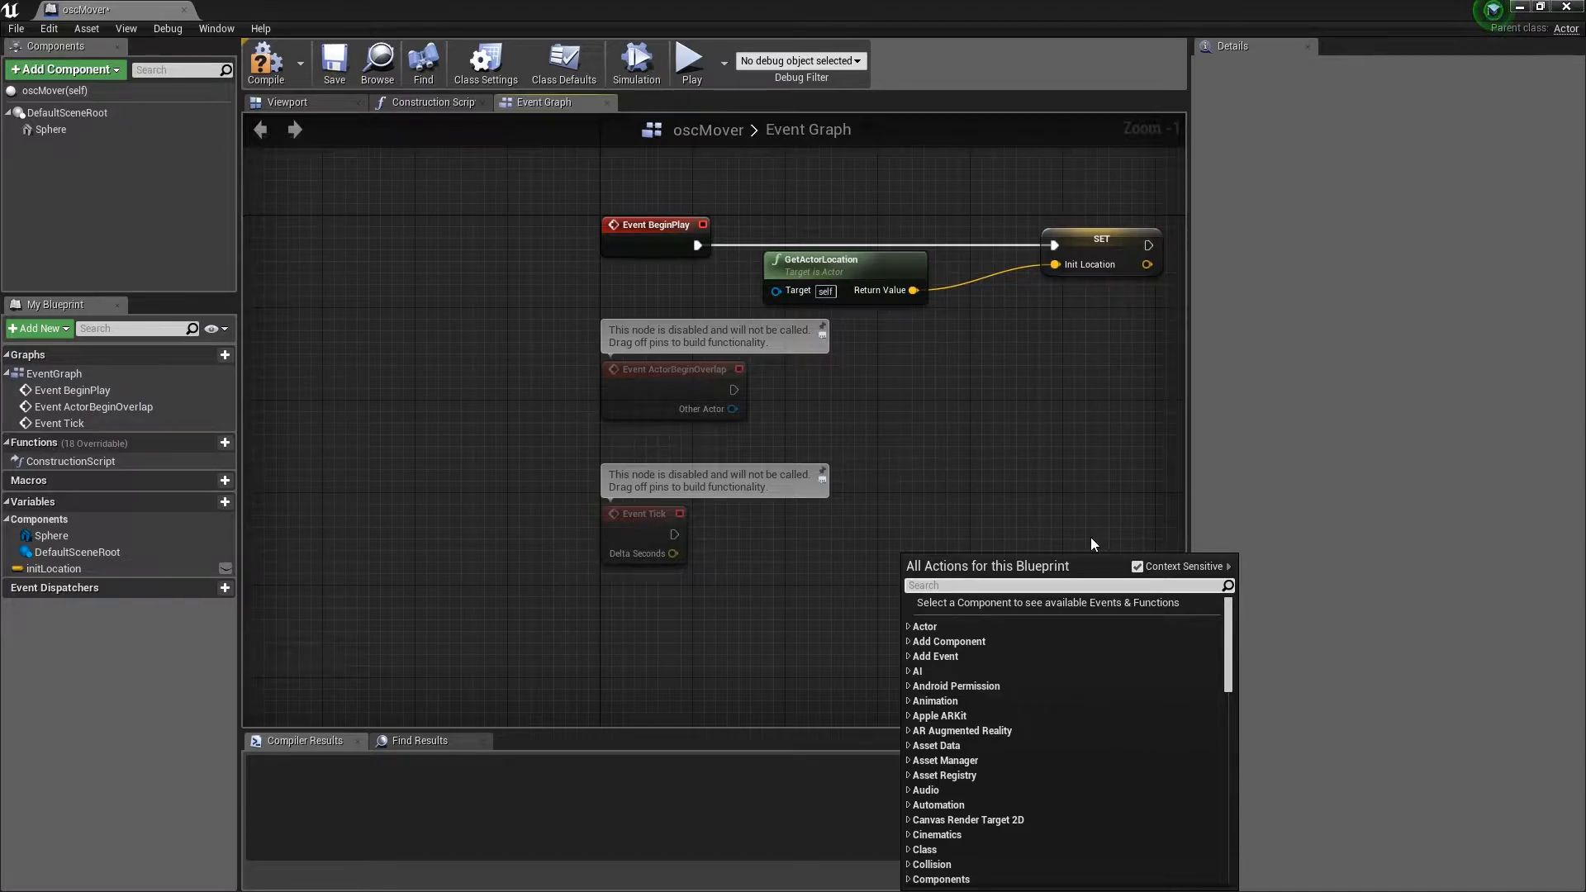
text(set act)
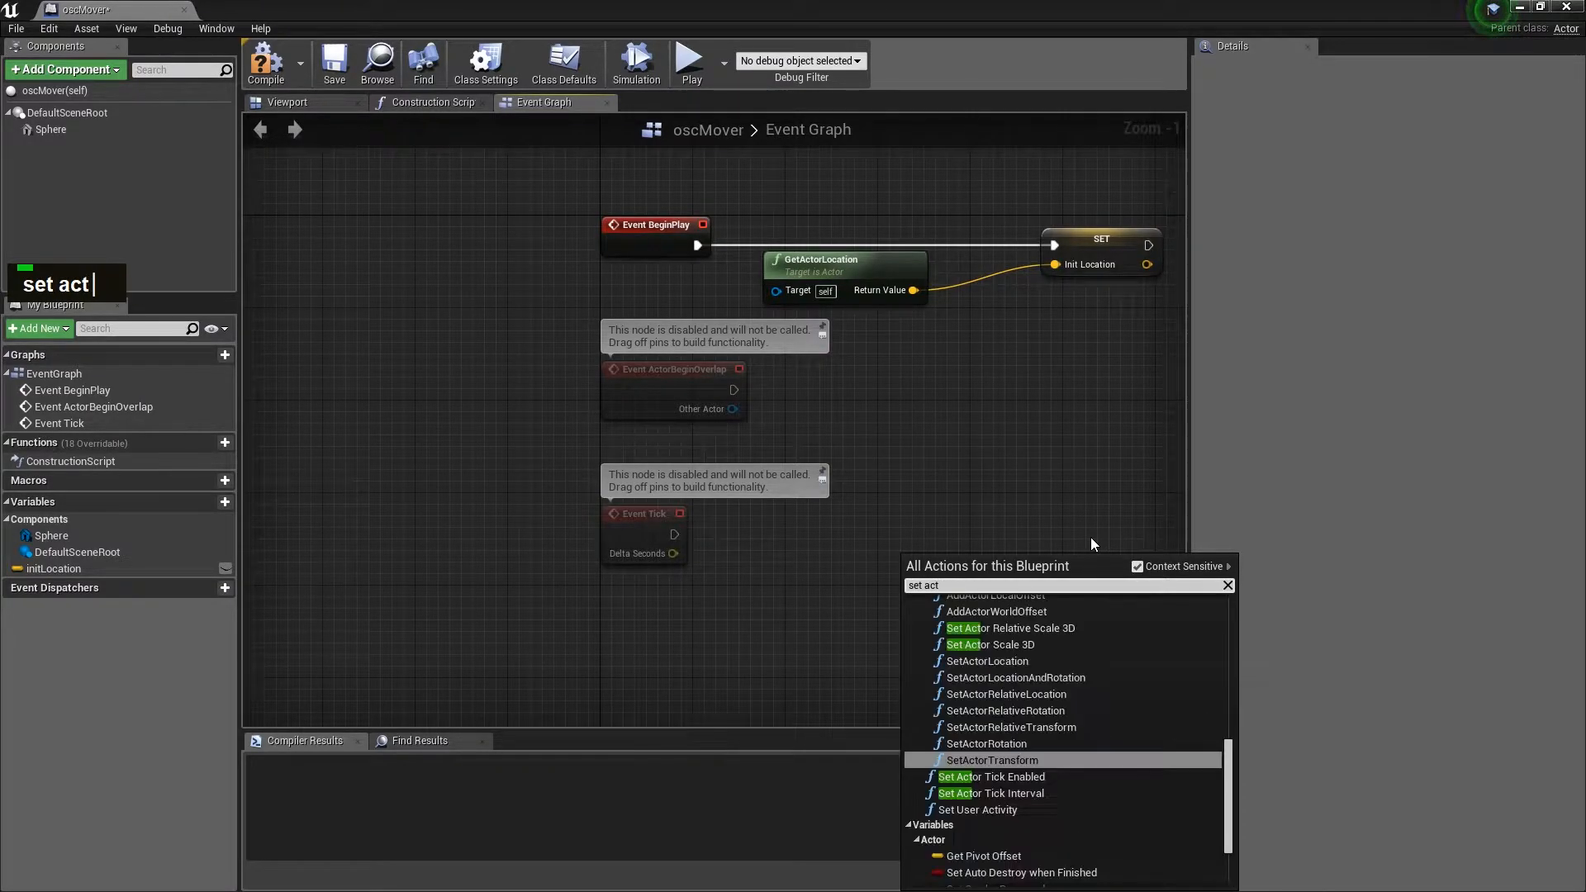
text(or lo)
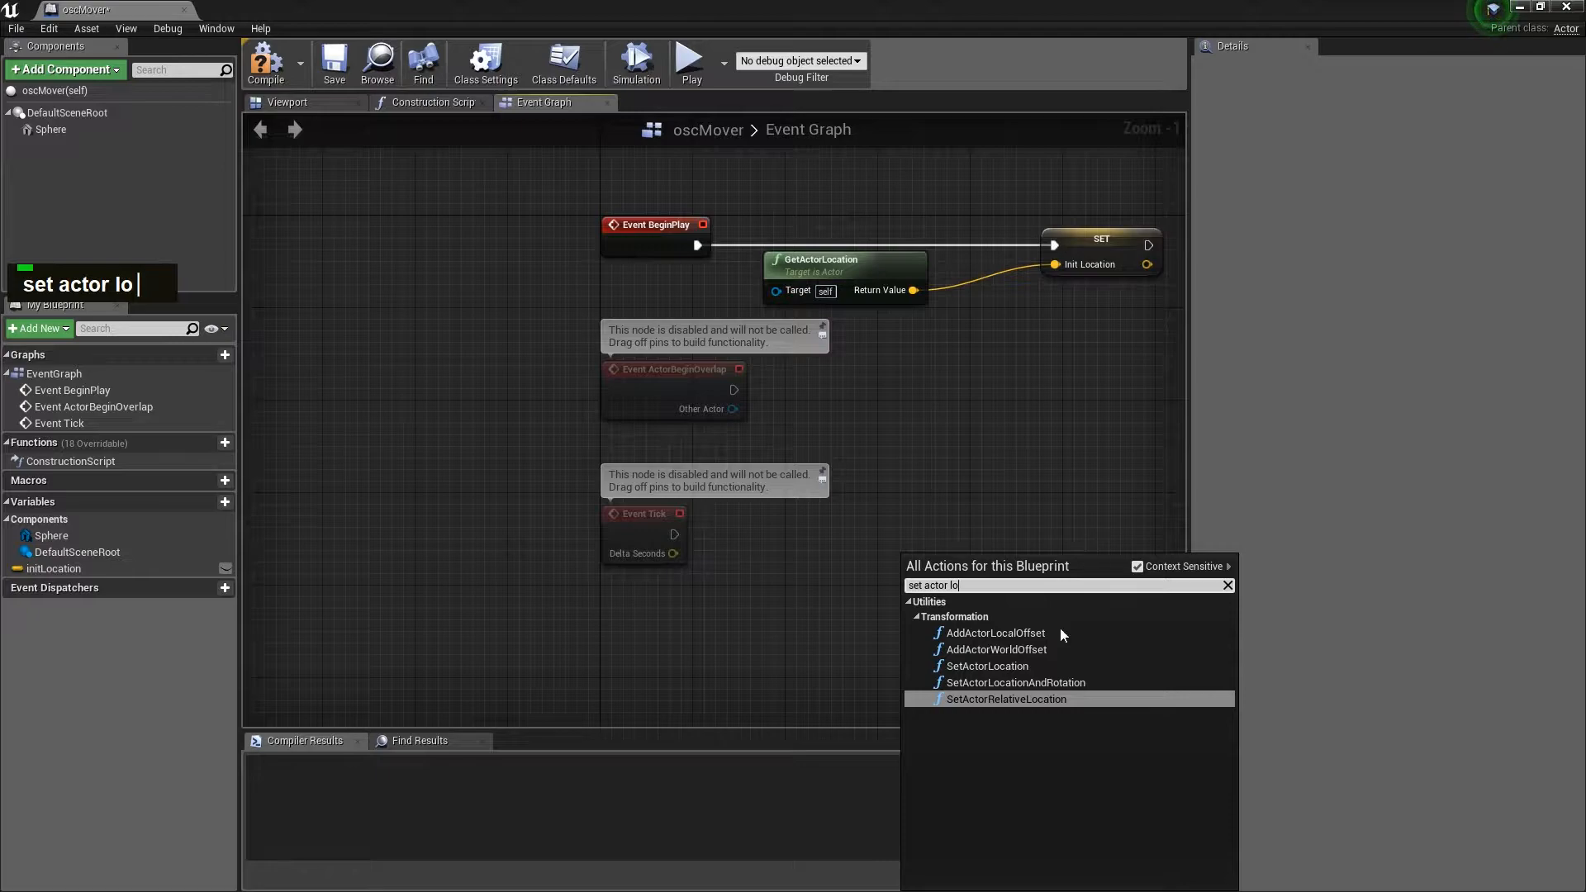
click(1029, 660)
drag(970, 550, 1042, 512)
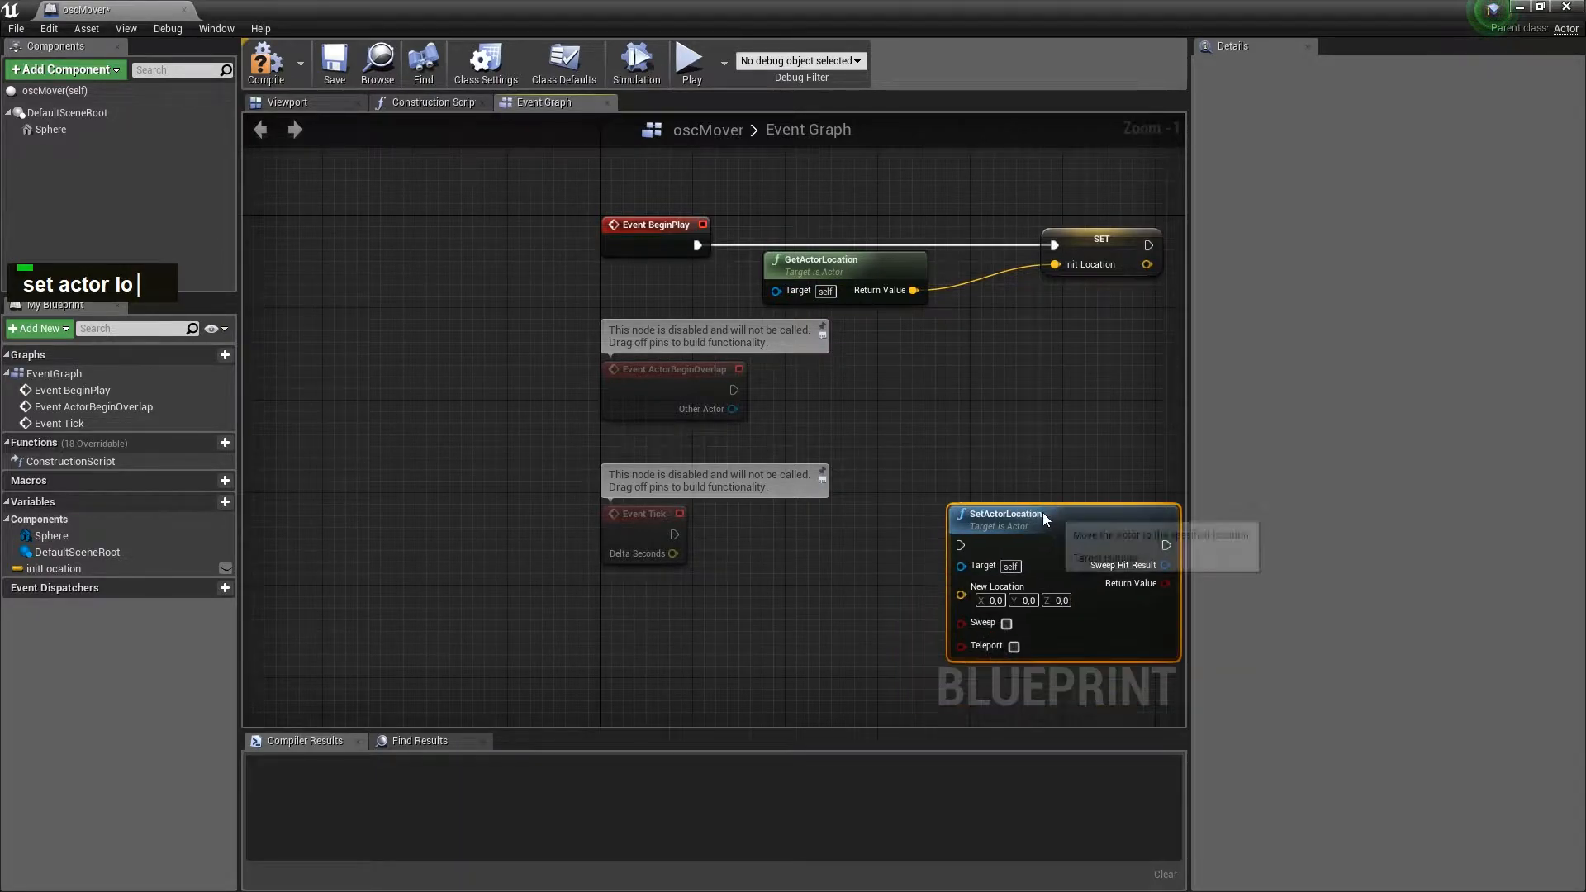
drag(675, 535, 963, 544)
- Place an initLocation getter, feed it into a vector addition node, and connect the sum to SetActorLocation's New Location
scroll(611, 381, down, 1)
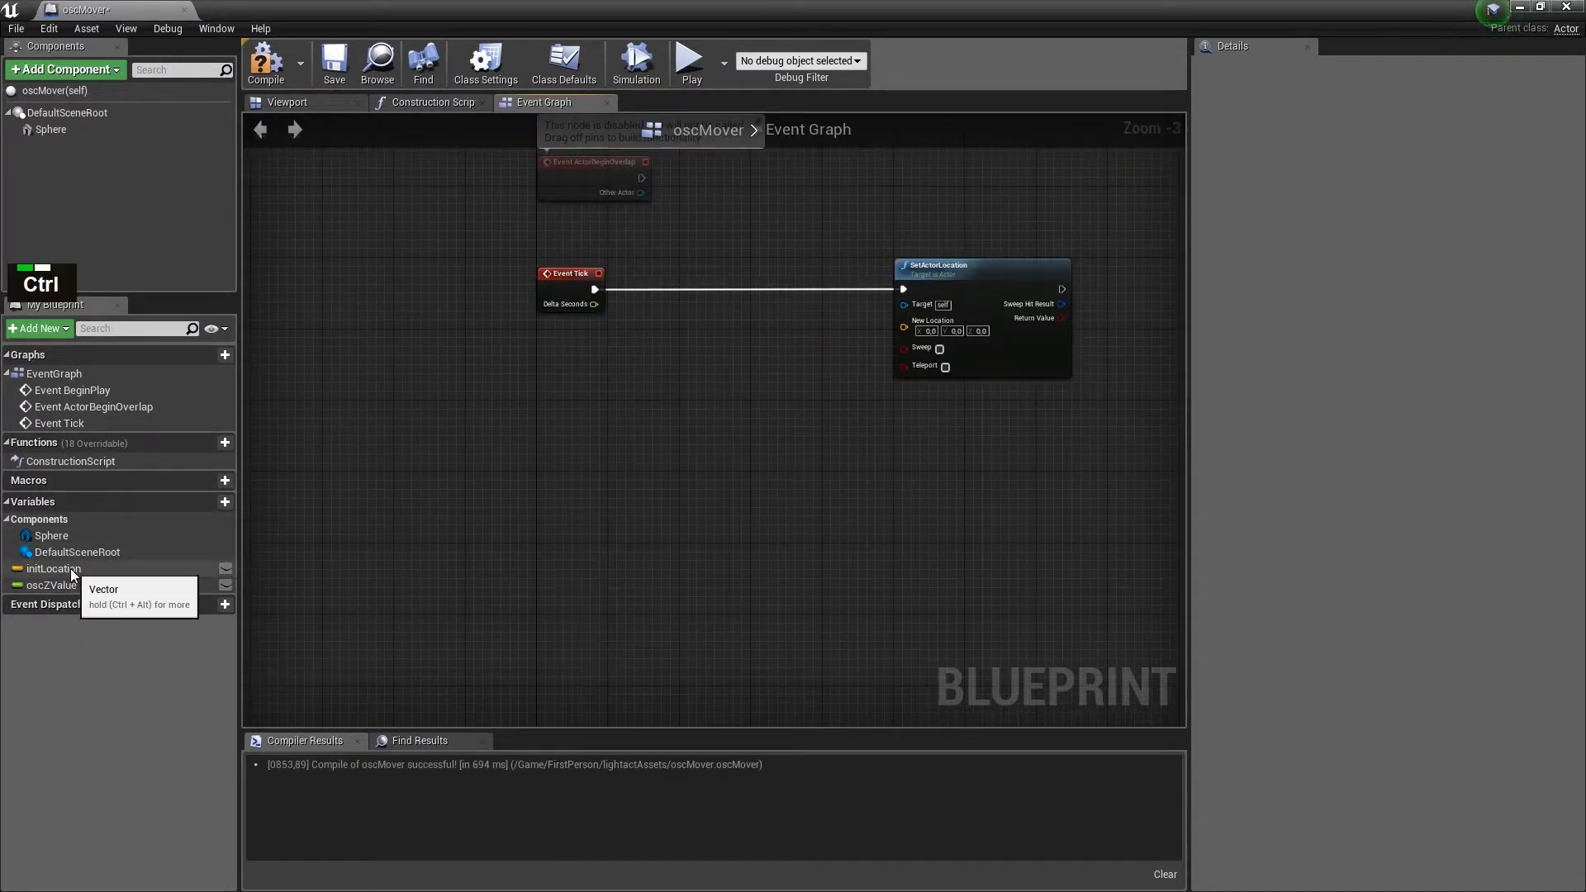
drag(71, 568, 681, 394)
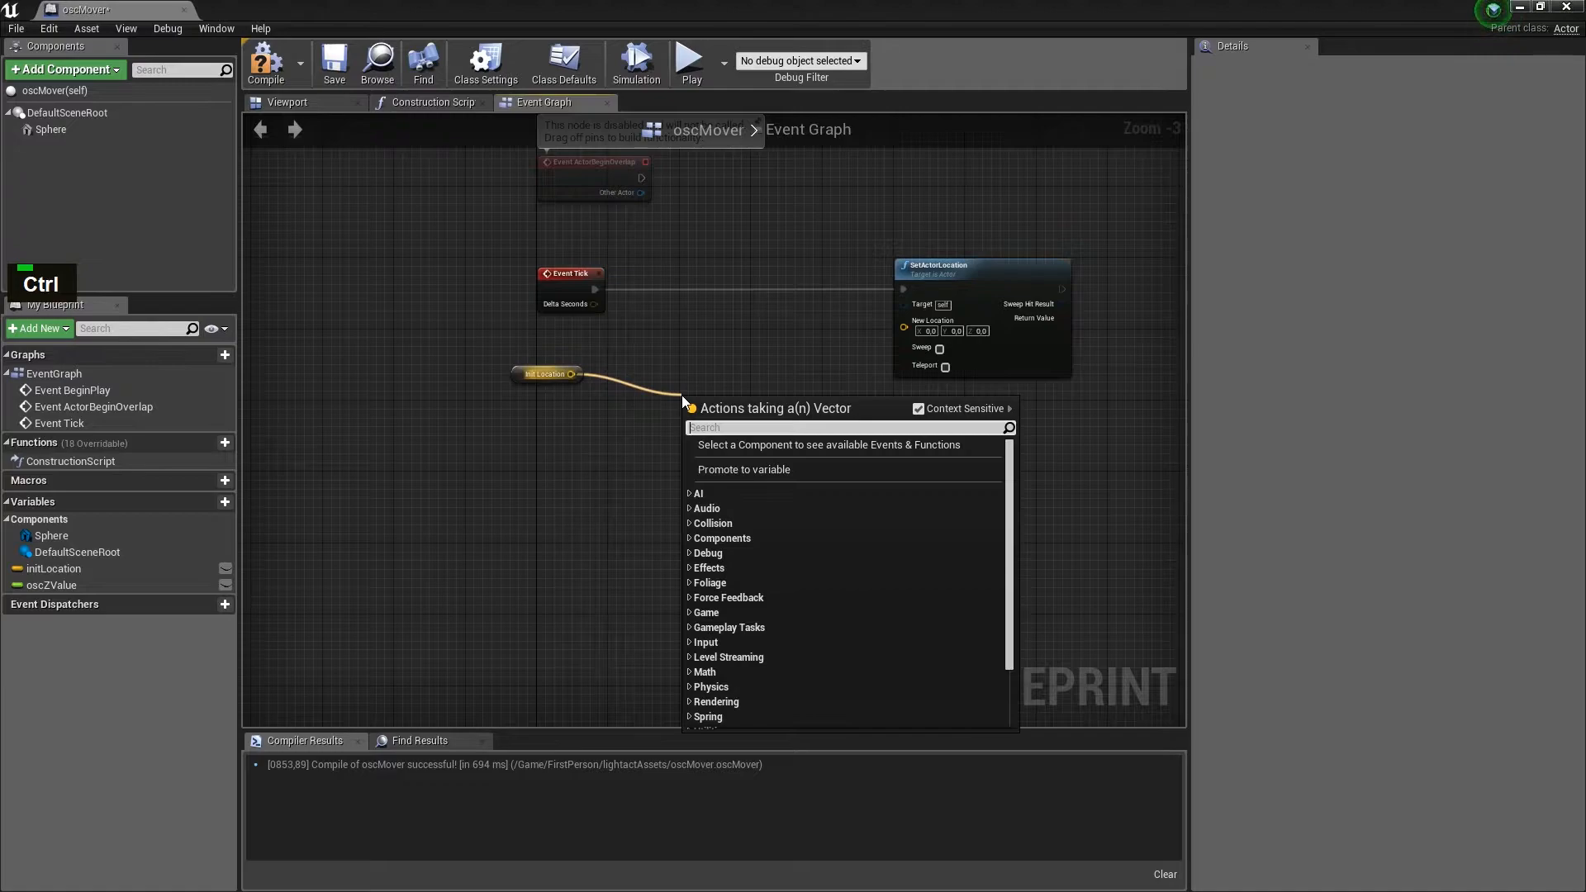
text(+)
click(827, 507)
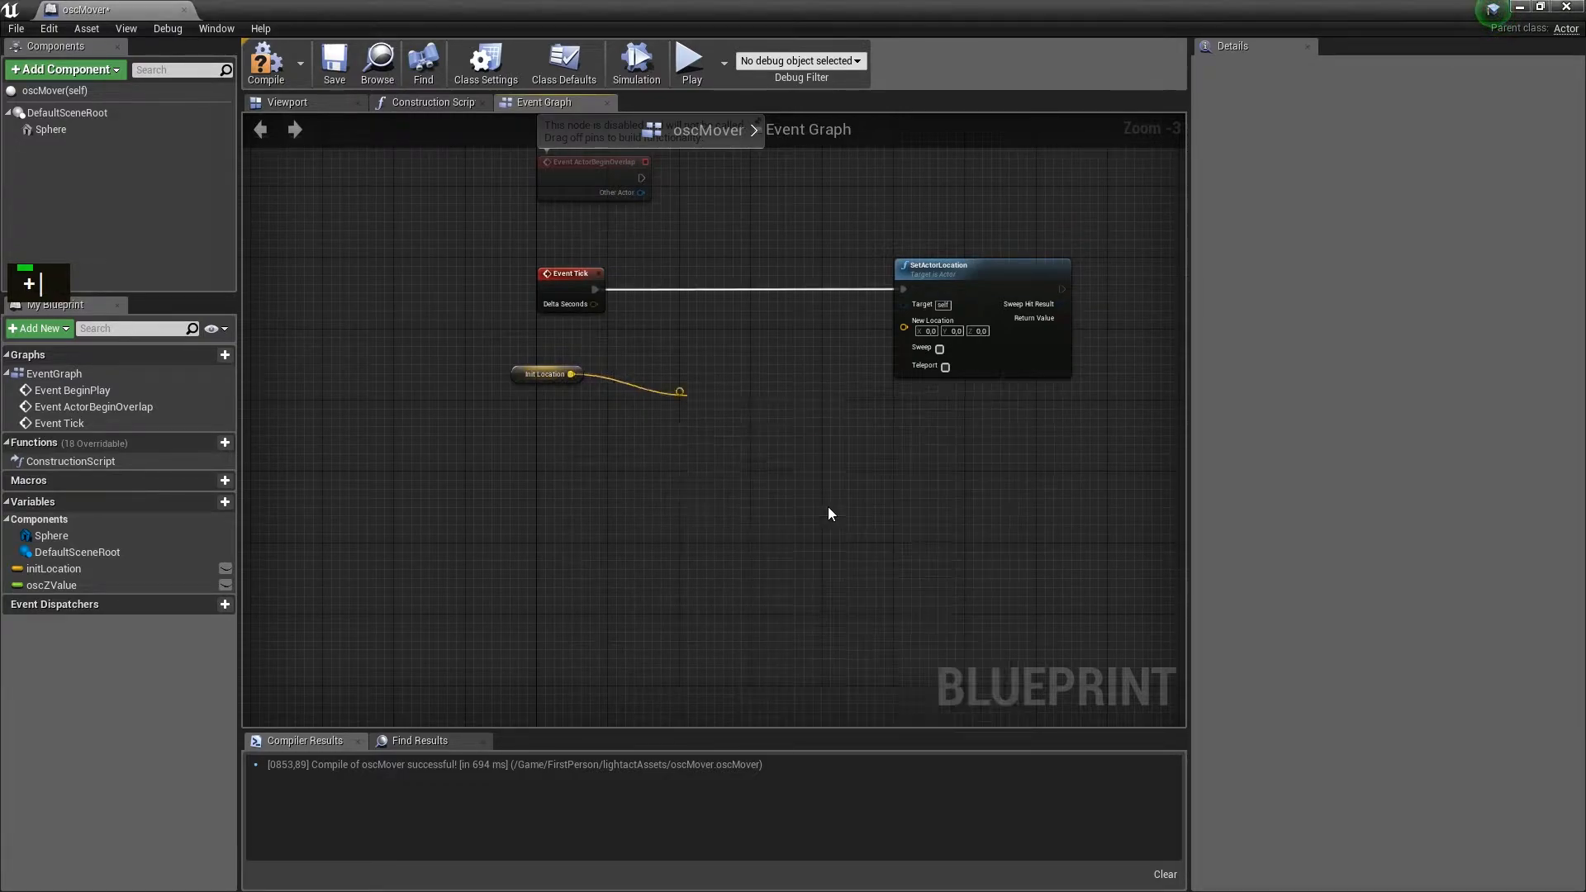
drag(802, 401, 903, 327)
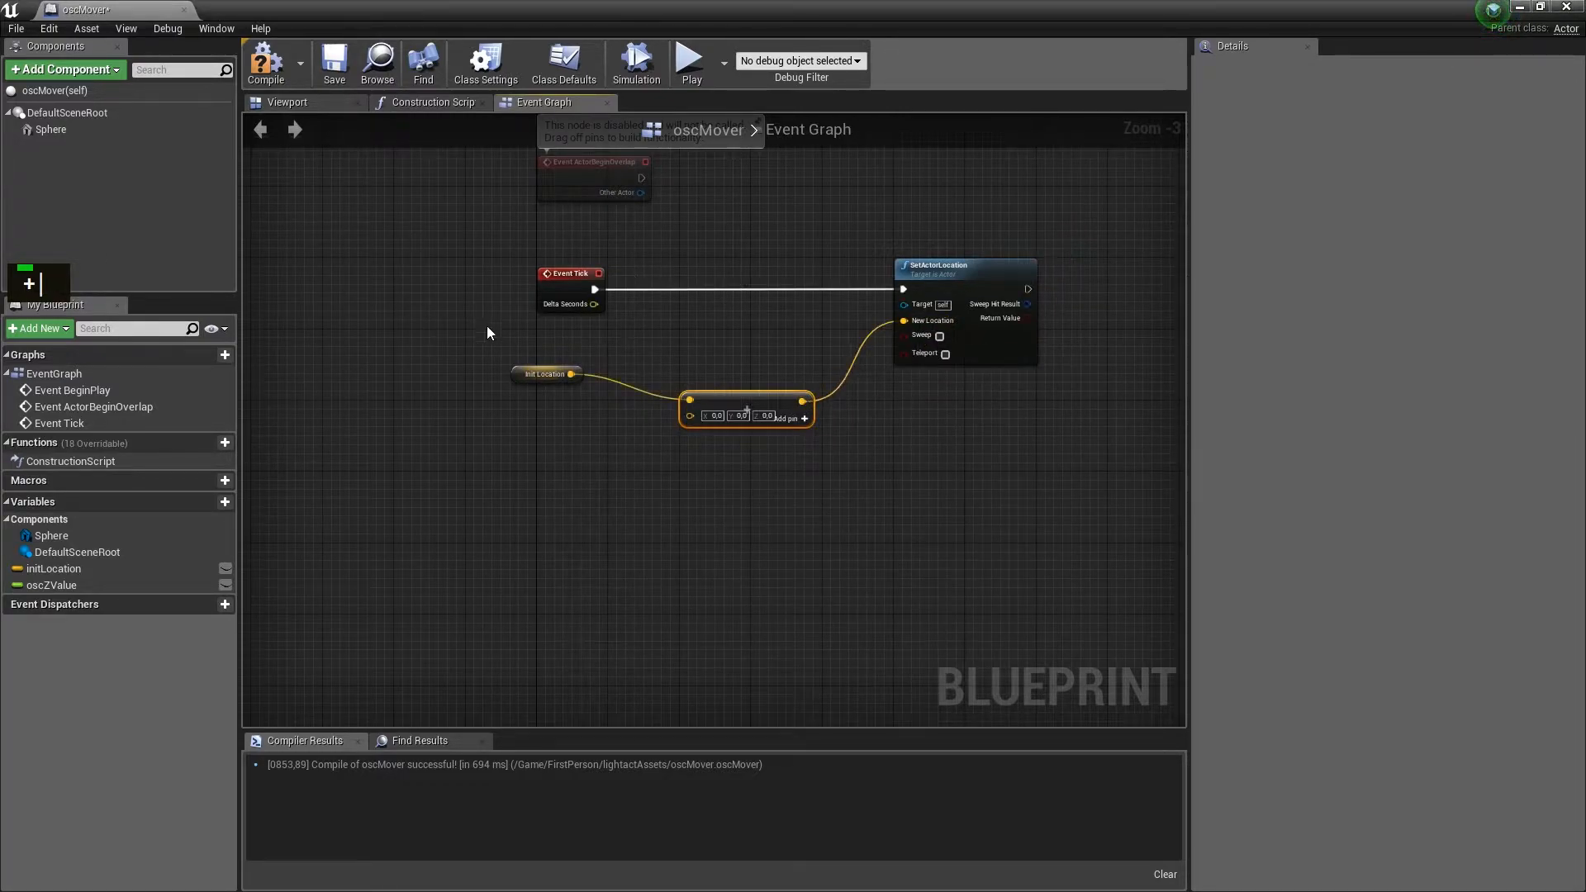
drag(732, 400, 610, 427)
text(break)
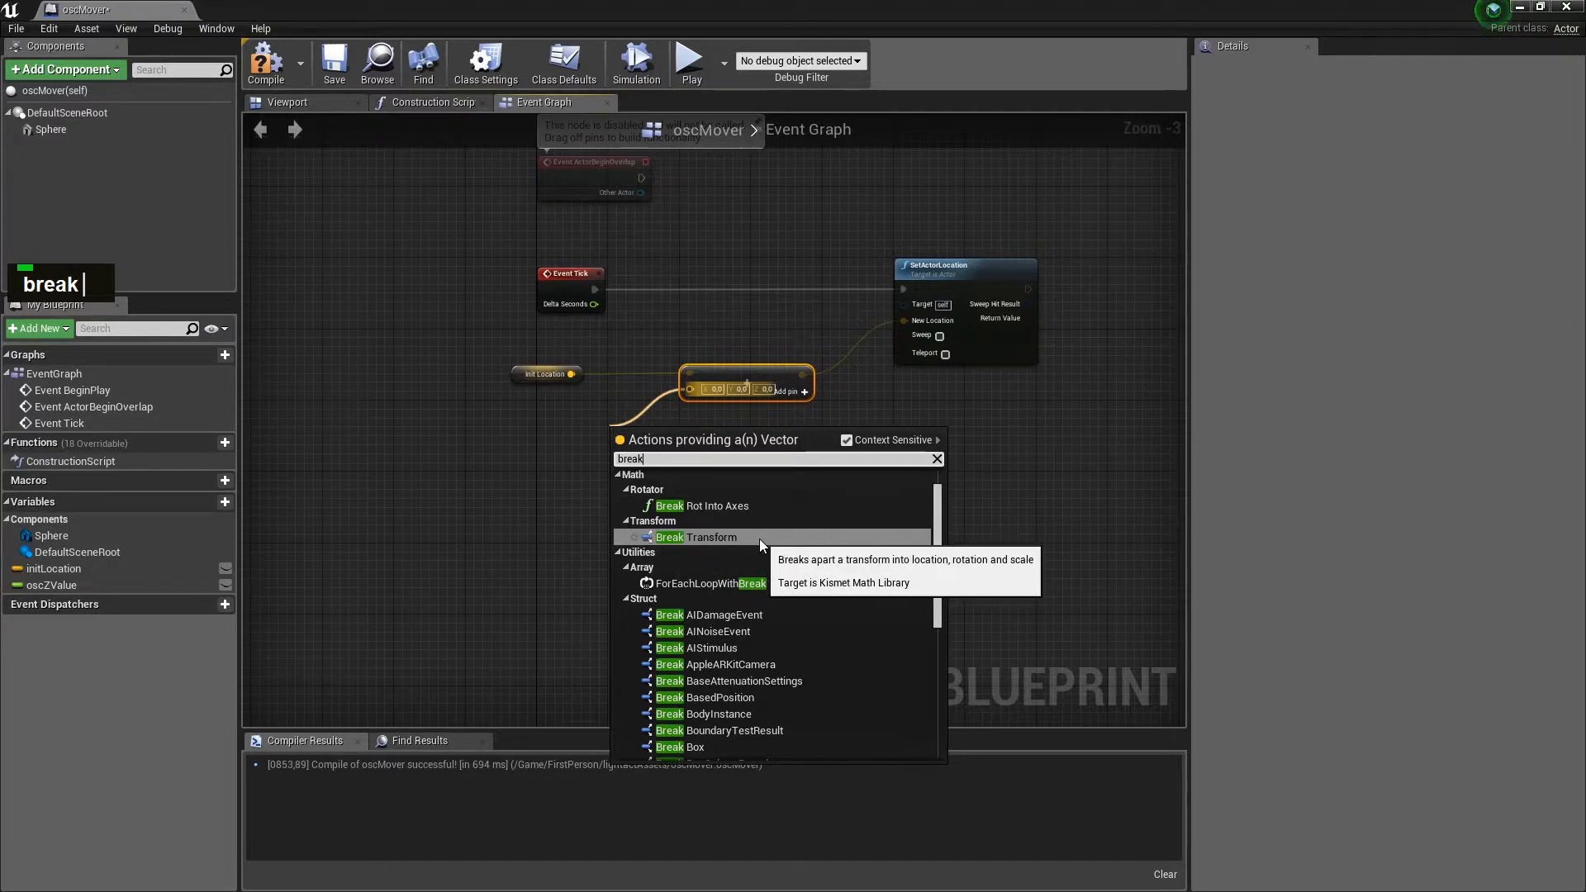
click(499, 437)
- Feed the addition's second input from a Make Vector node whose Z component comes from the oscZValue variable
drag(691, 389, 578, 441)
text(ma)
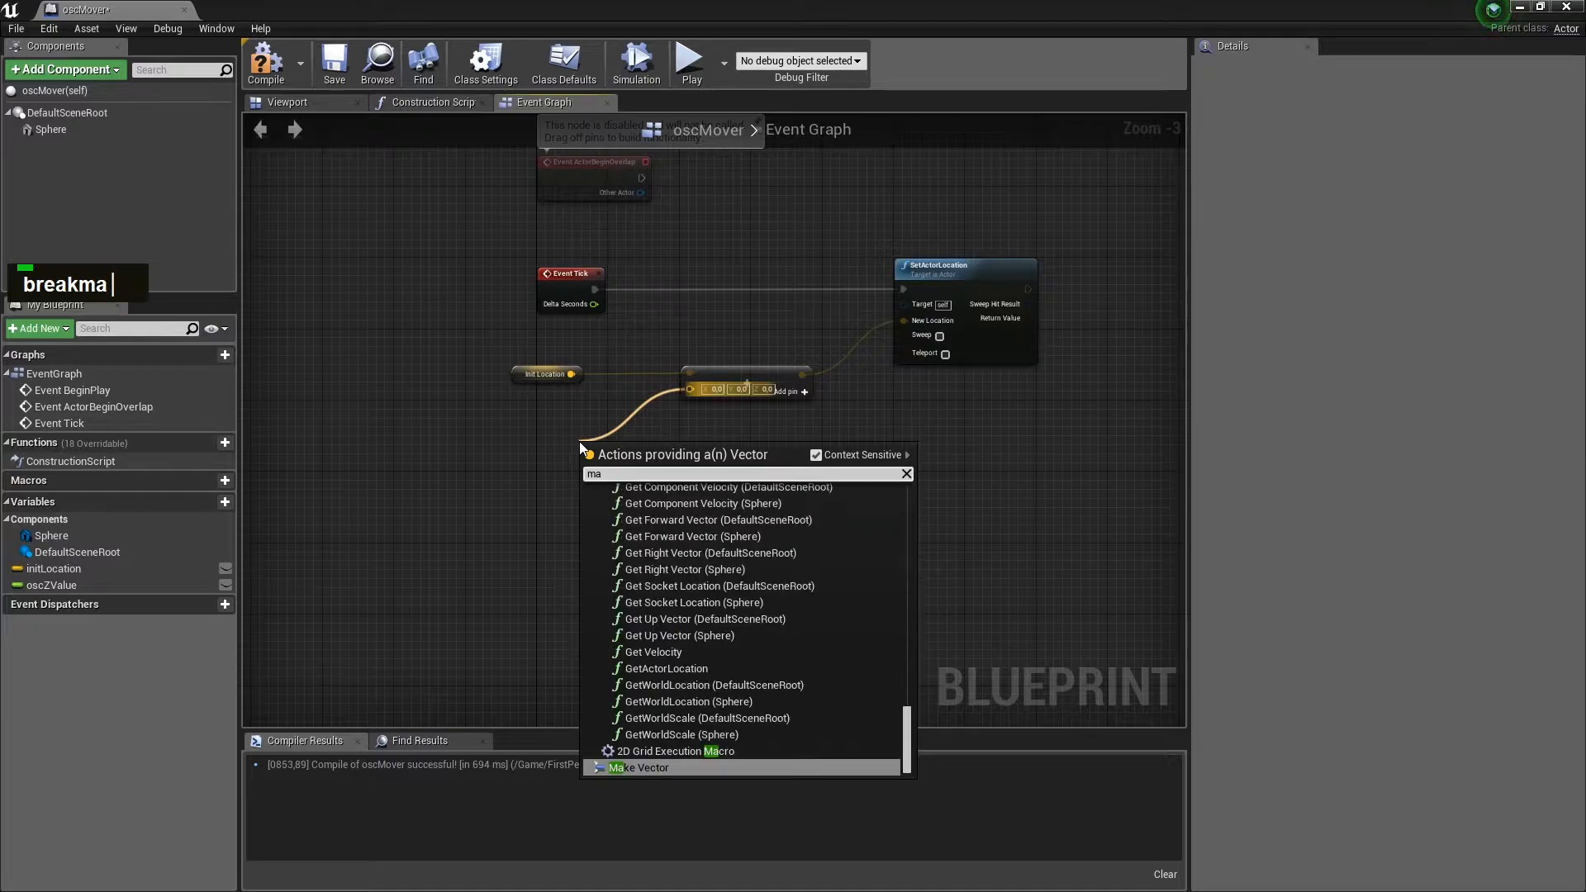
text(ke)
click(691, 493)
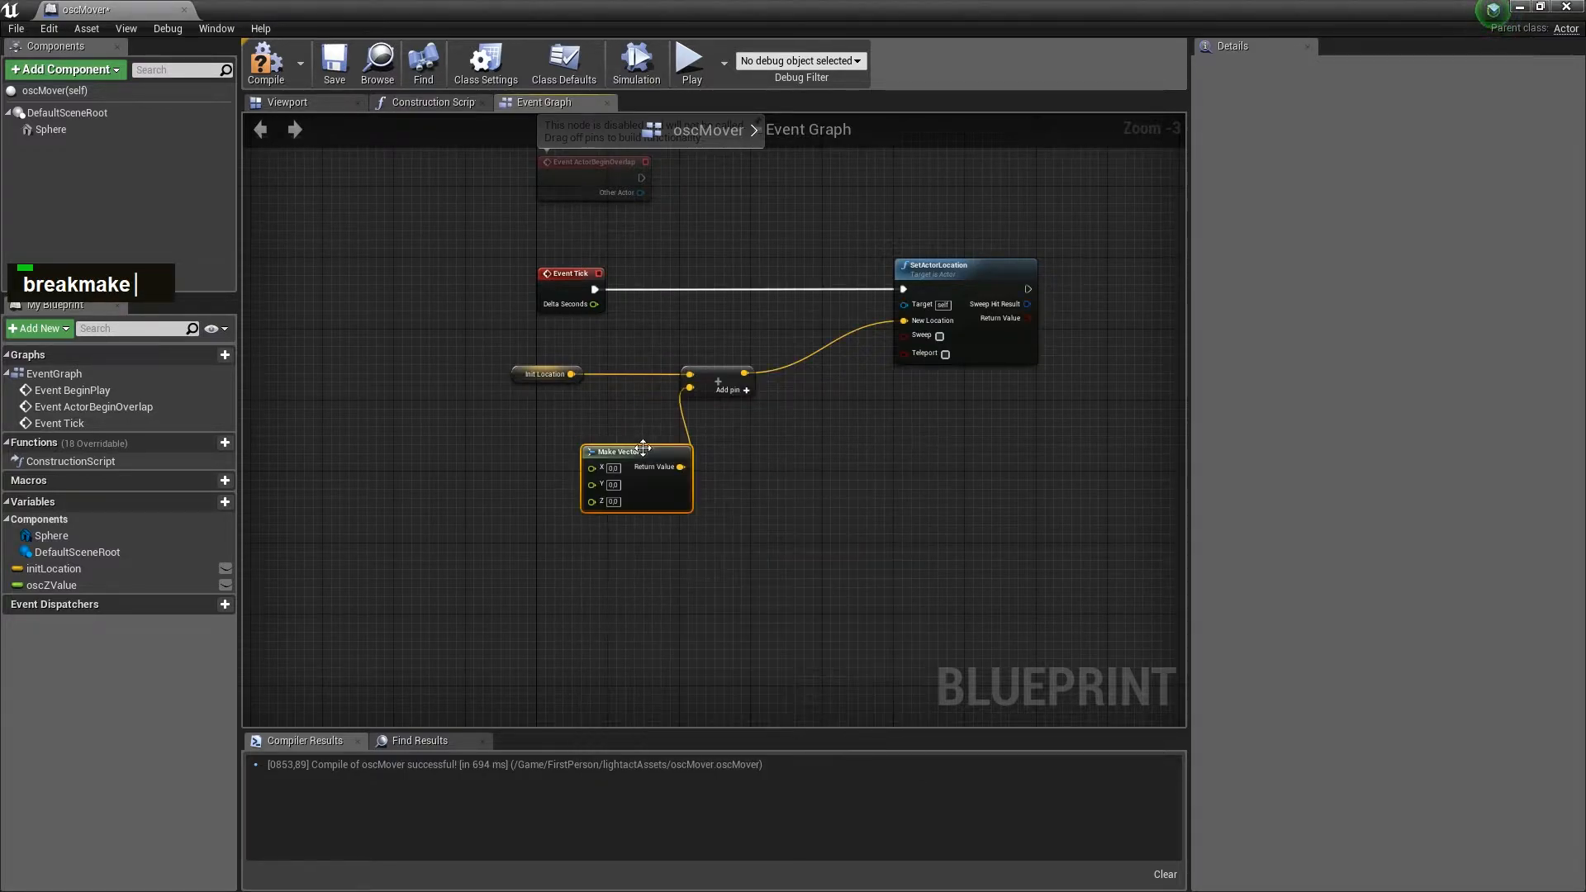
drag(628, 446, 574, 417)
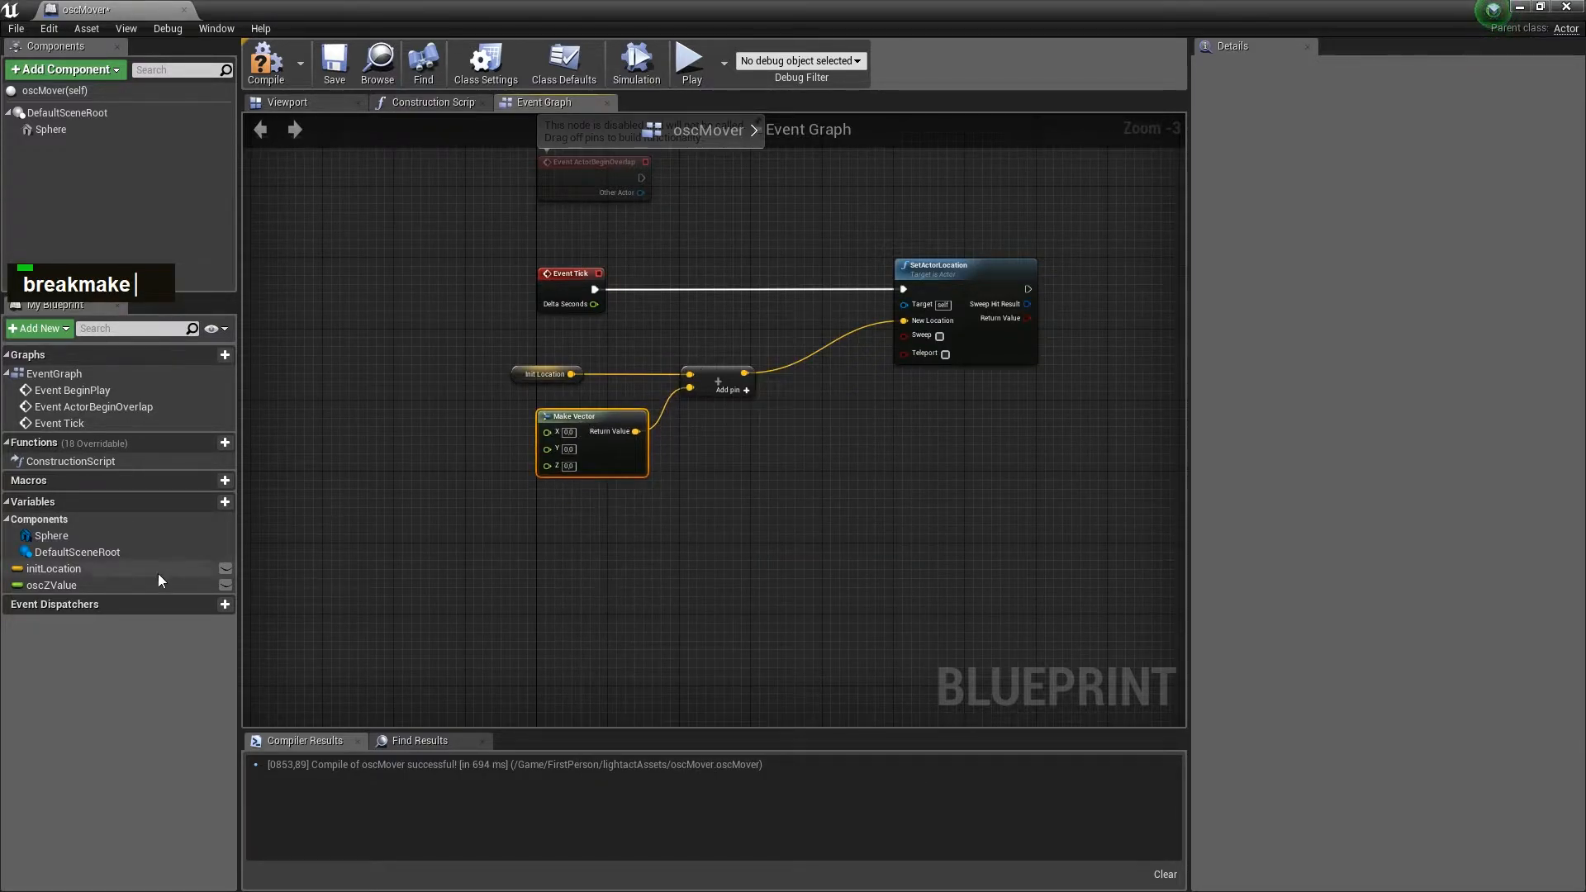
drag(111, 588, 549, 466)
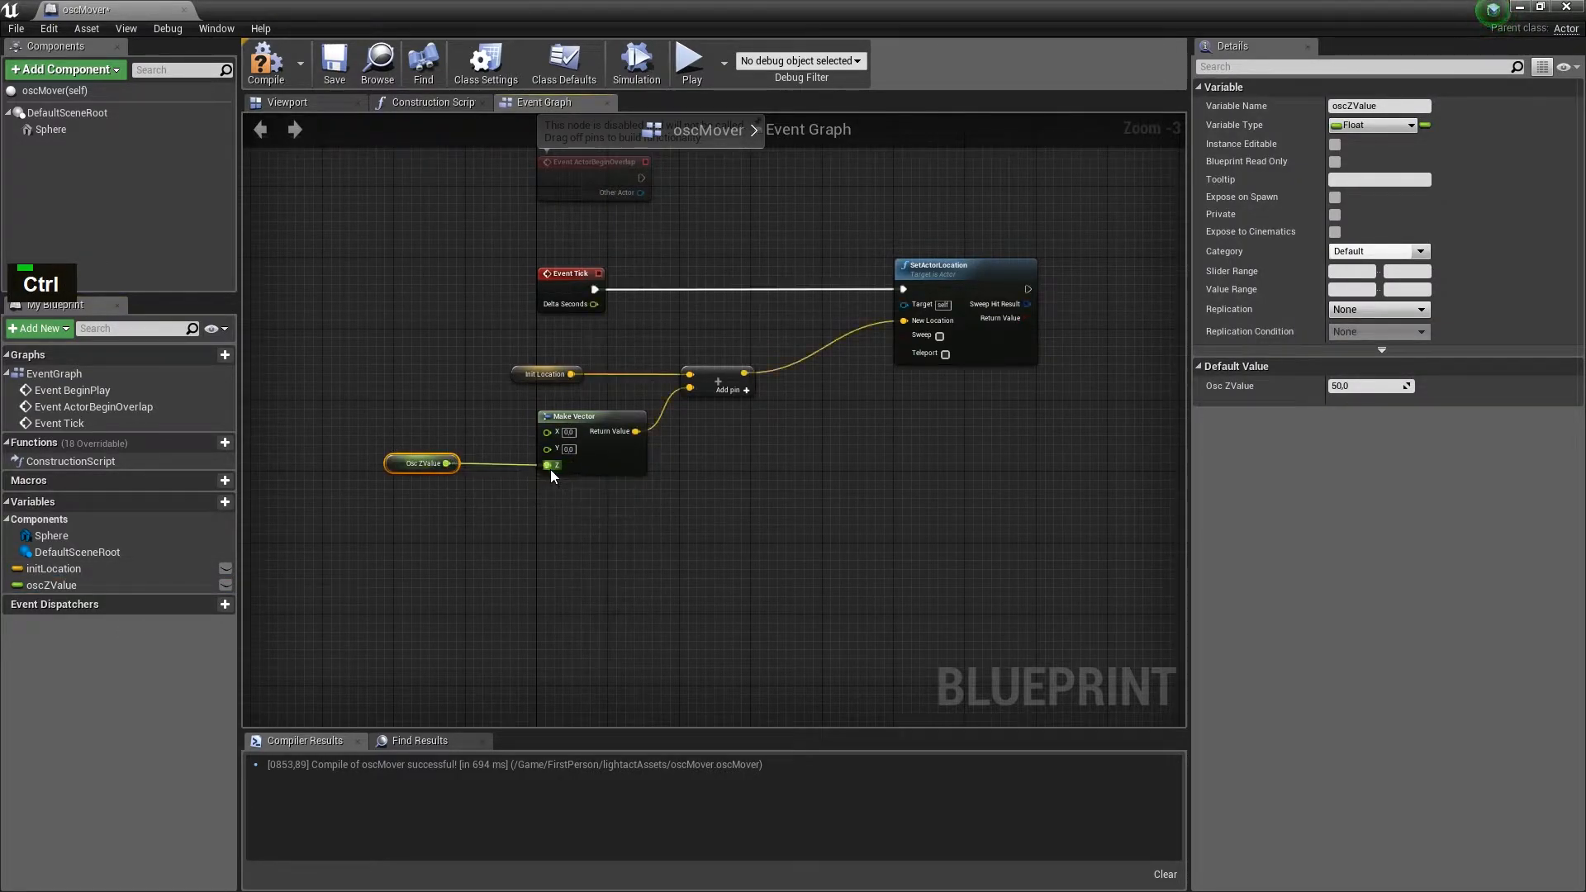
click(714, 499)
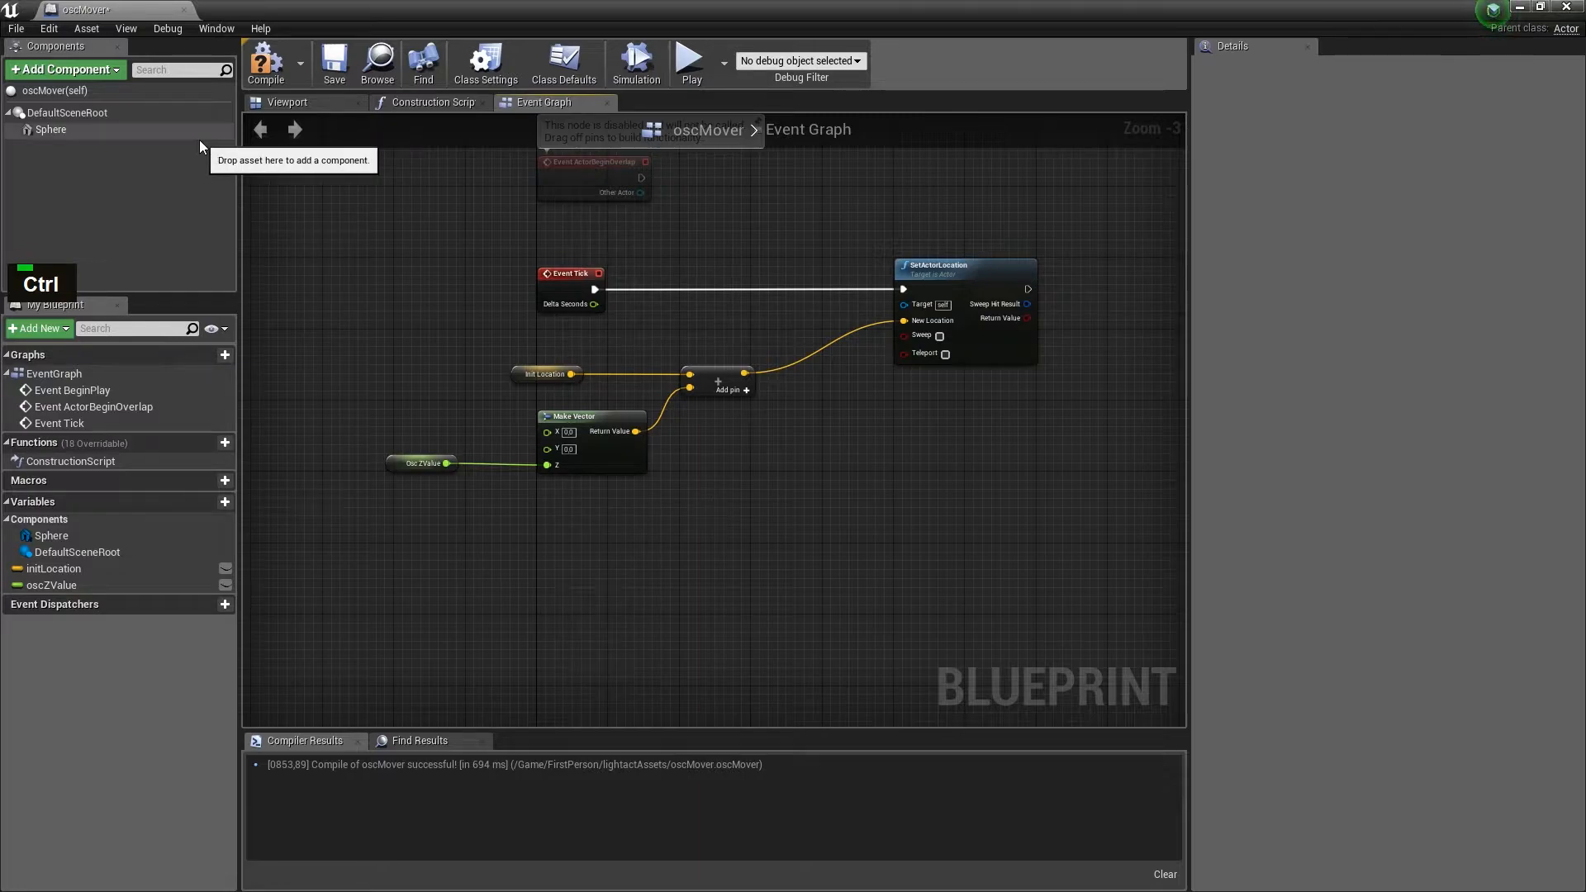
- Switch to Lightact and move the Devices window clear of the properties area
key(alt+shift)
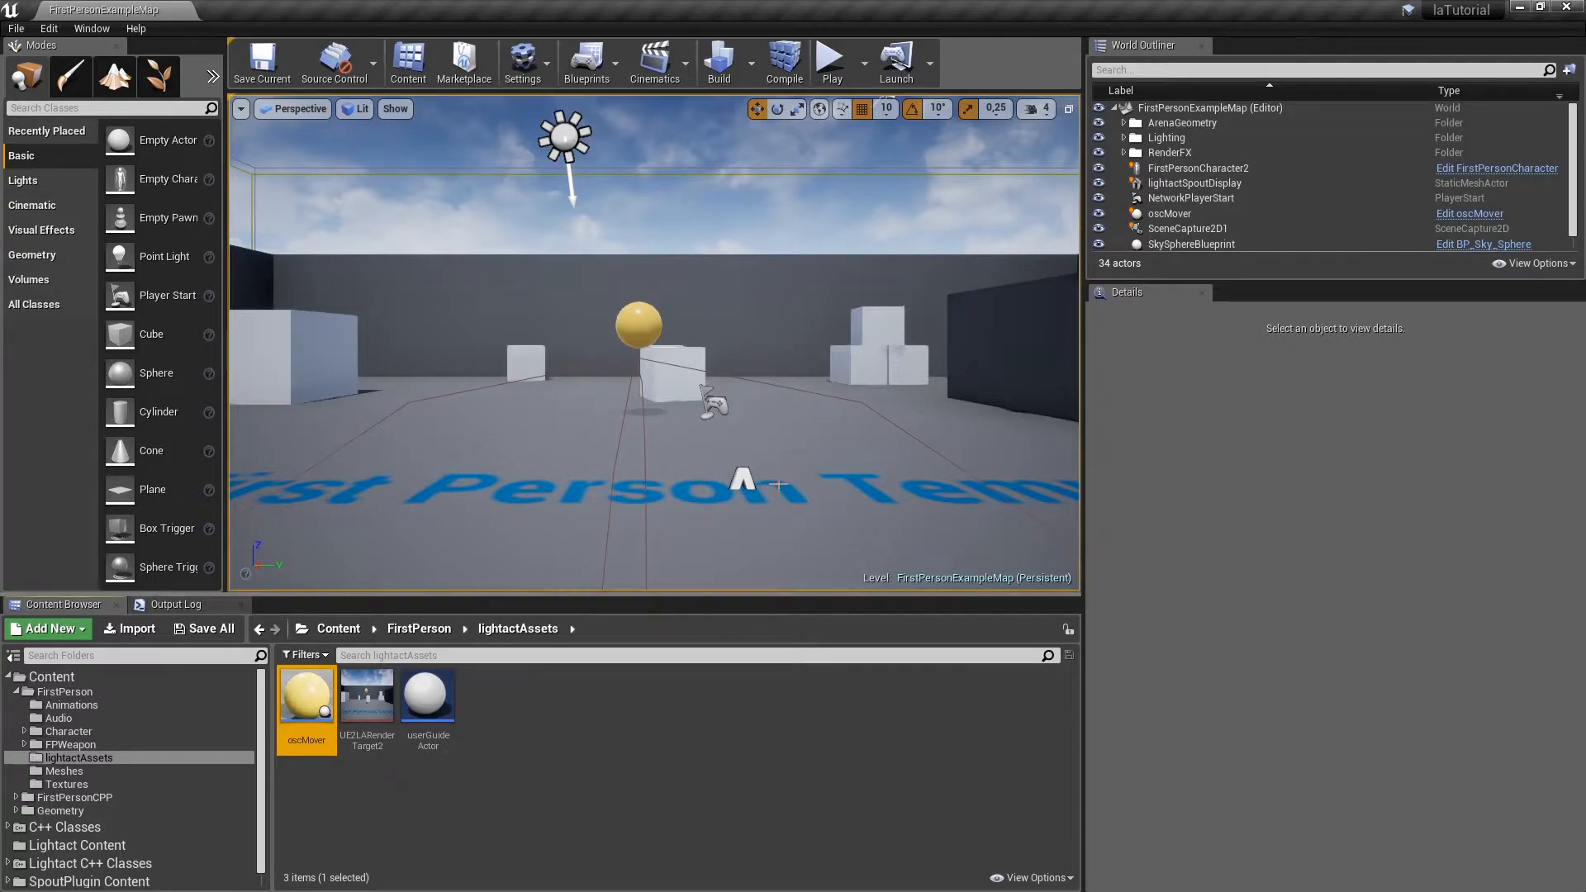
key(alt+Tab)
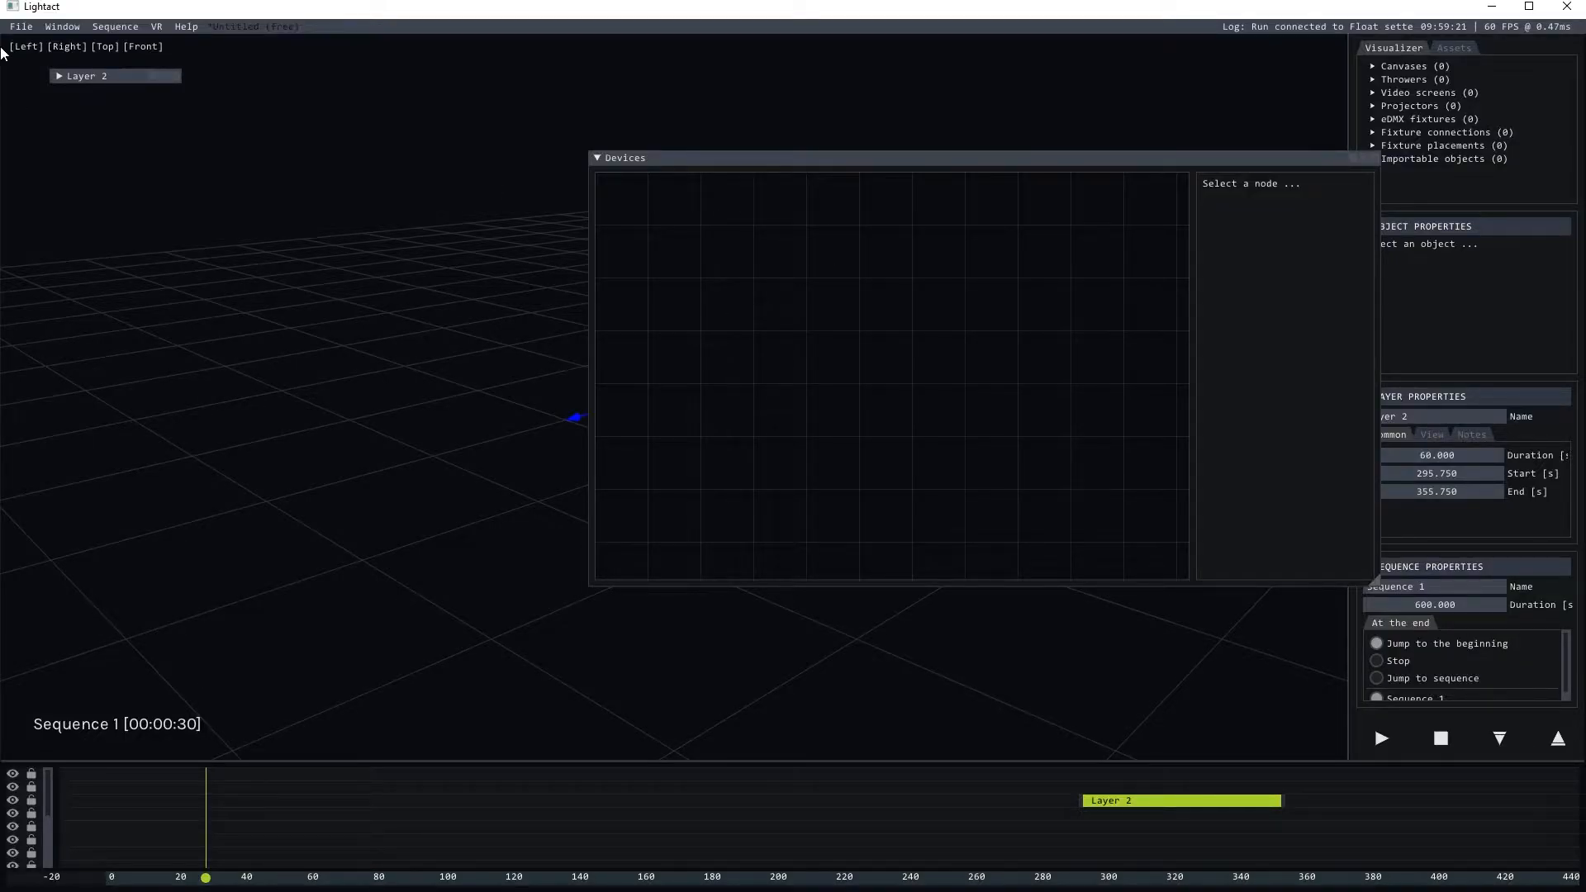
click(73, 28)
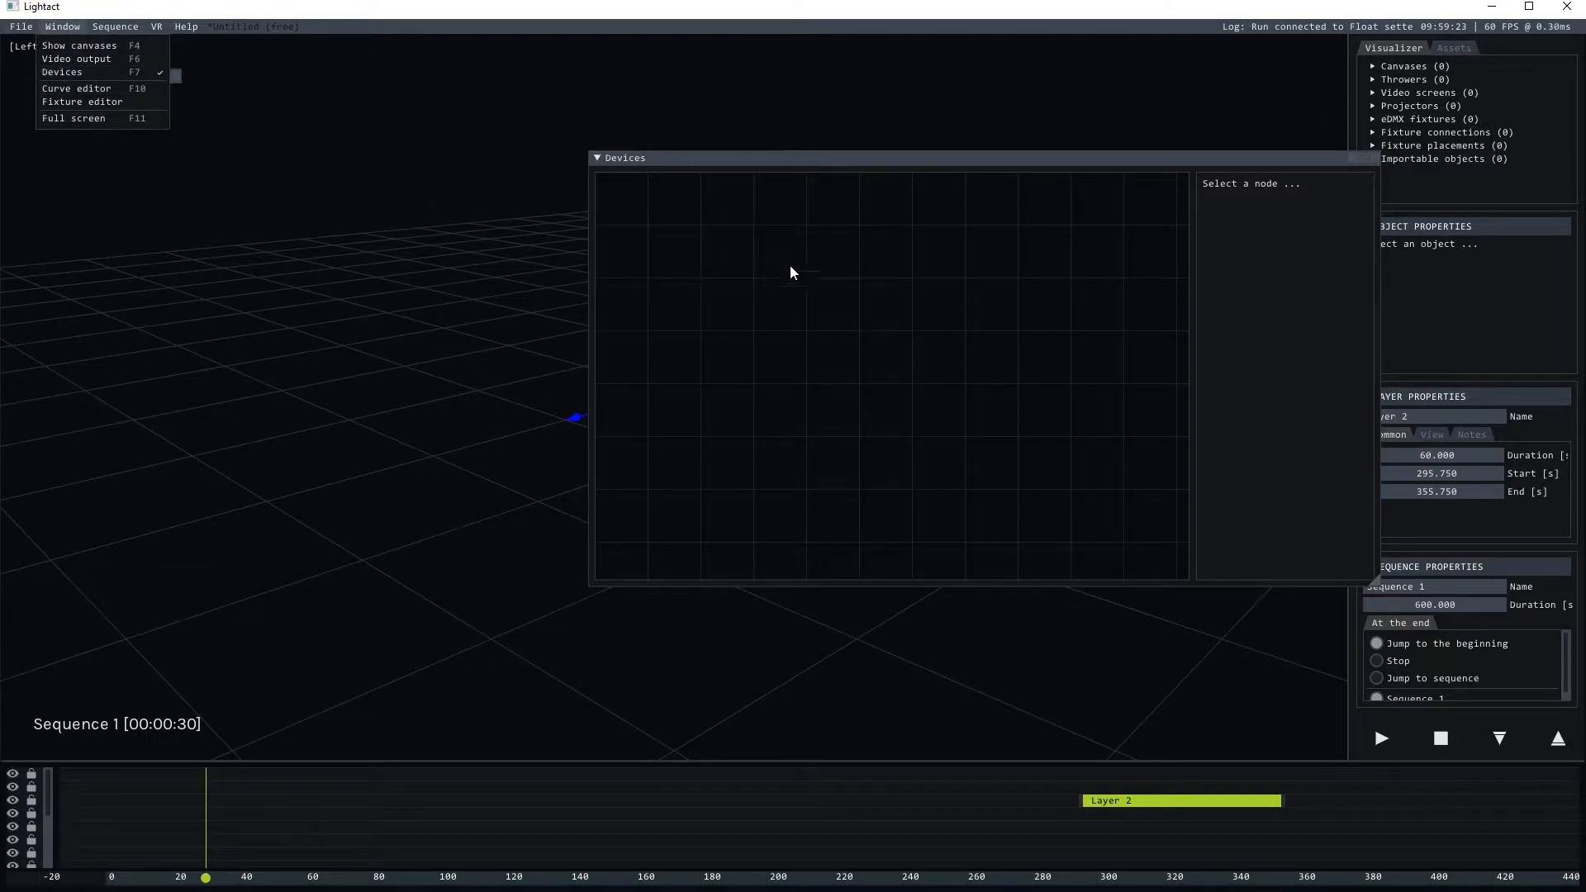
drag(874, 162, 436, 170)
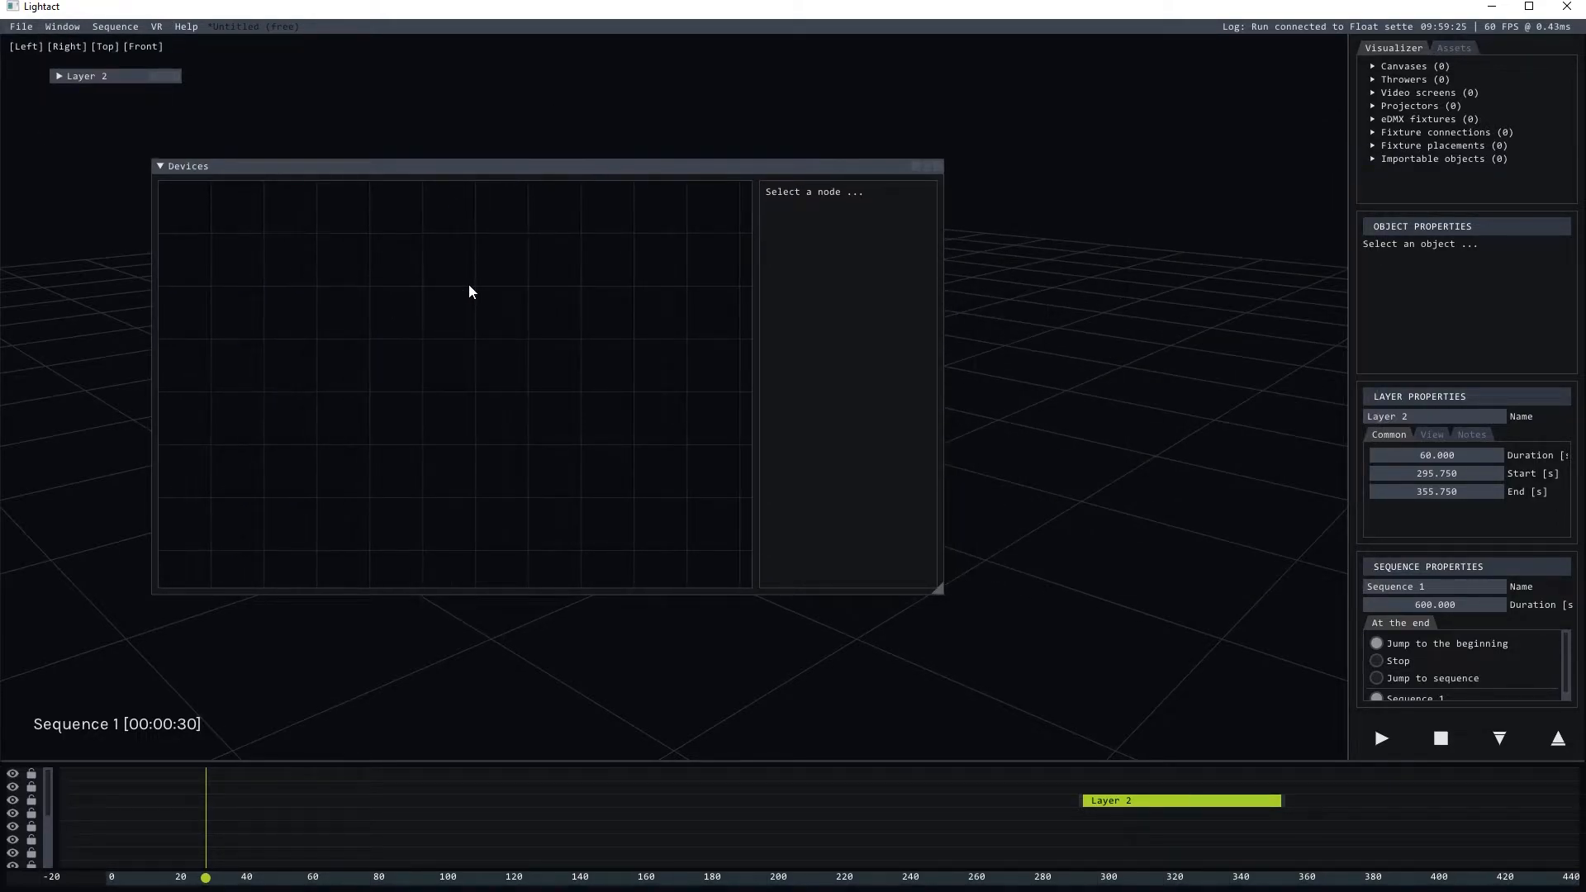
key(F7)
- Create an OSC server device on port 30261 in the Devices window
right_click(331, 315)
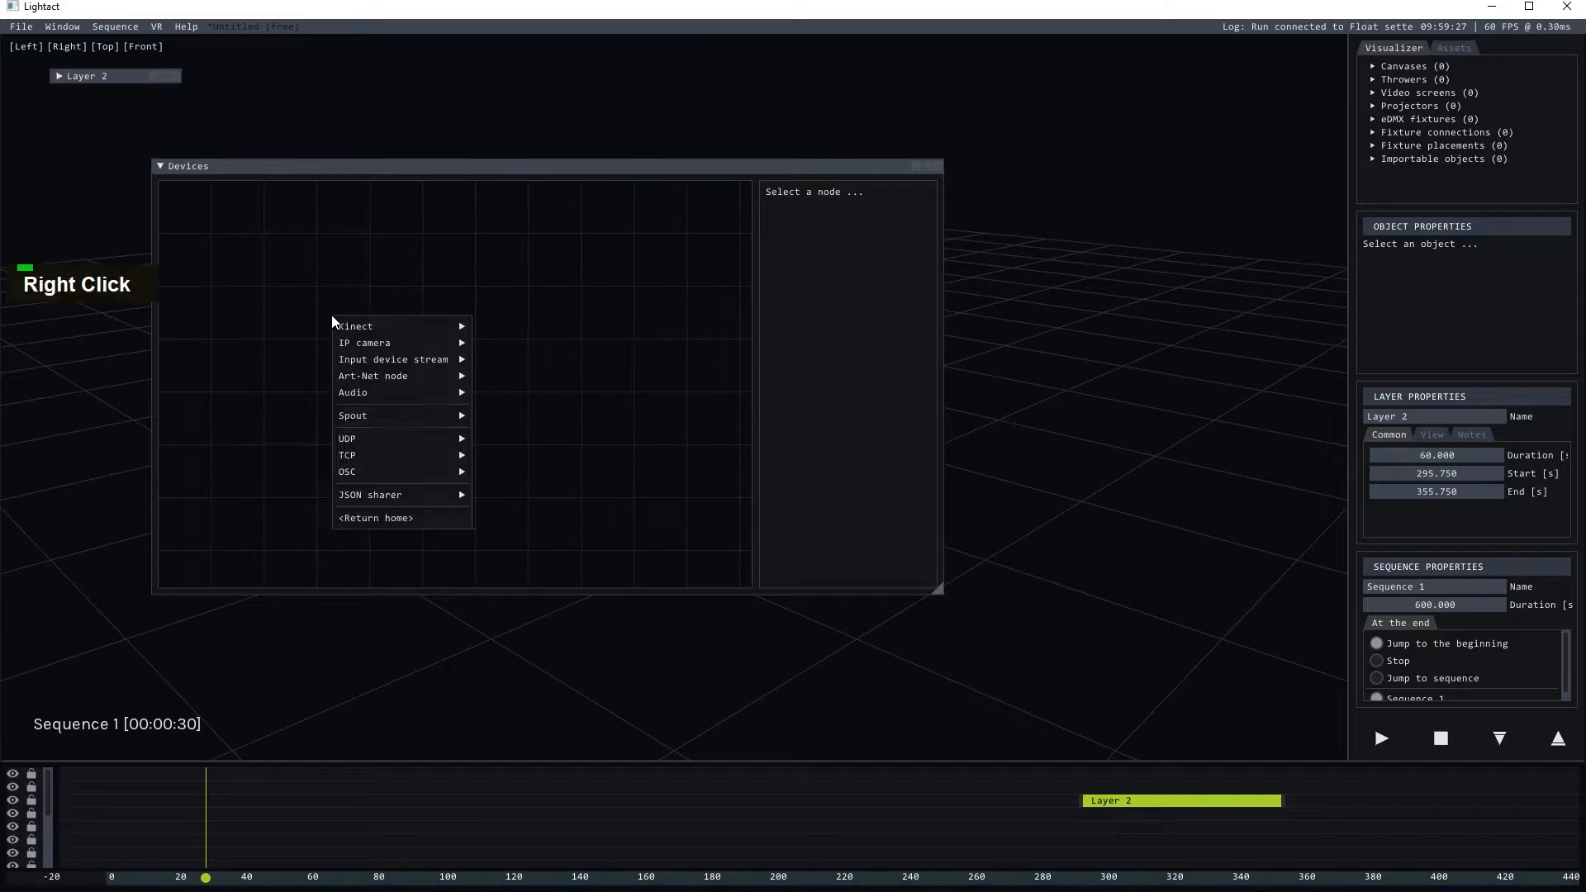
mouse_move(384, 444)
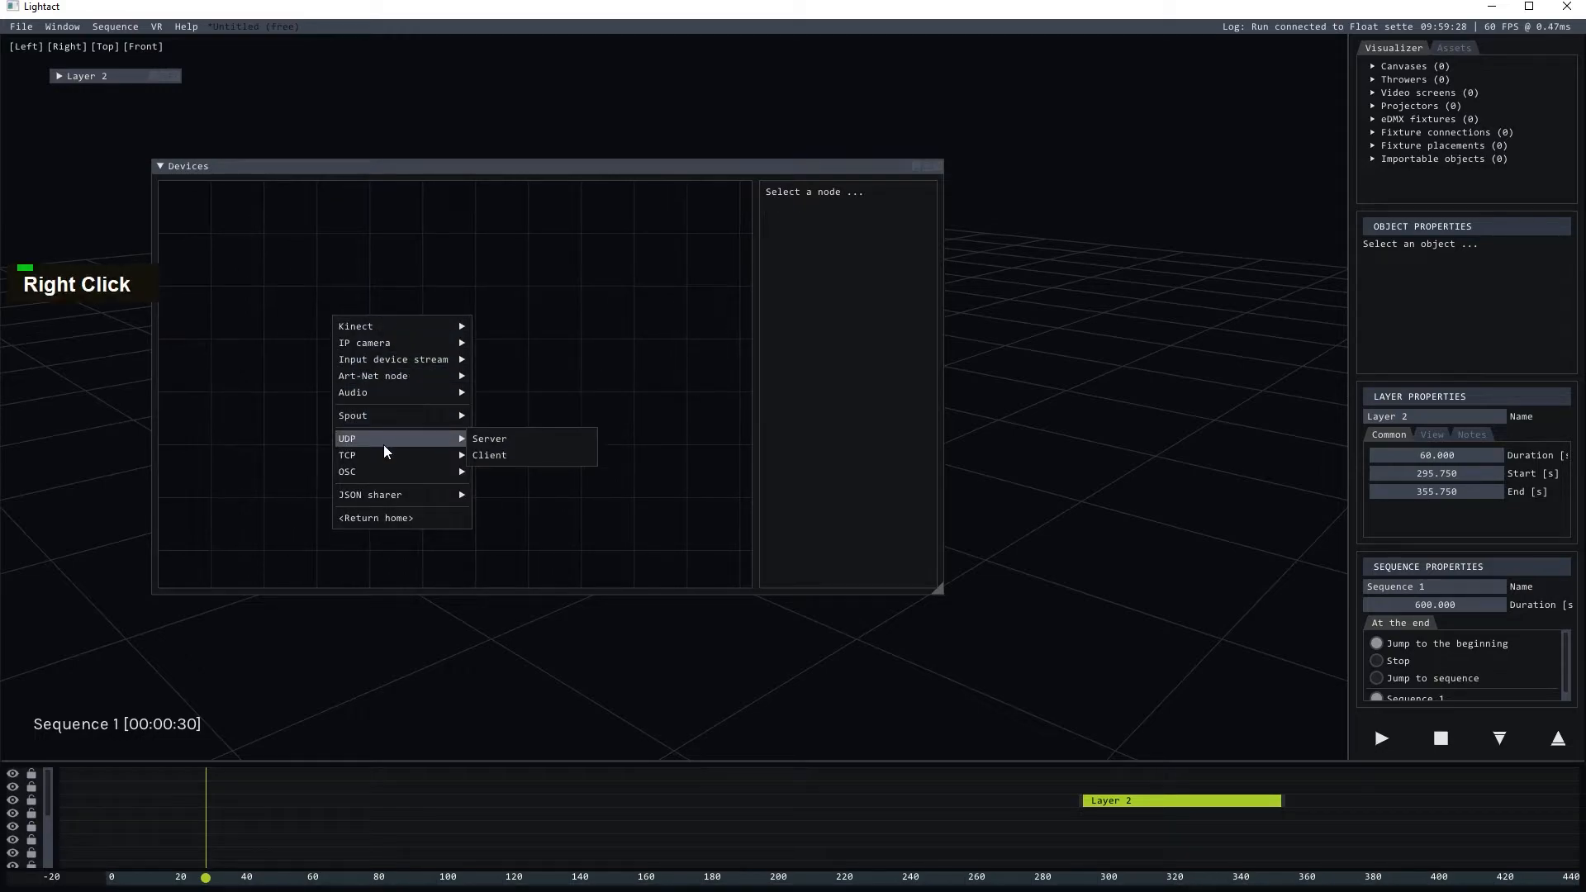
right_click(539, 264)
mouse_move(585, 426)
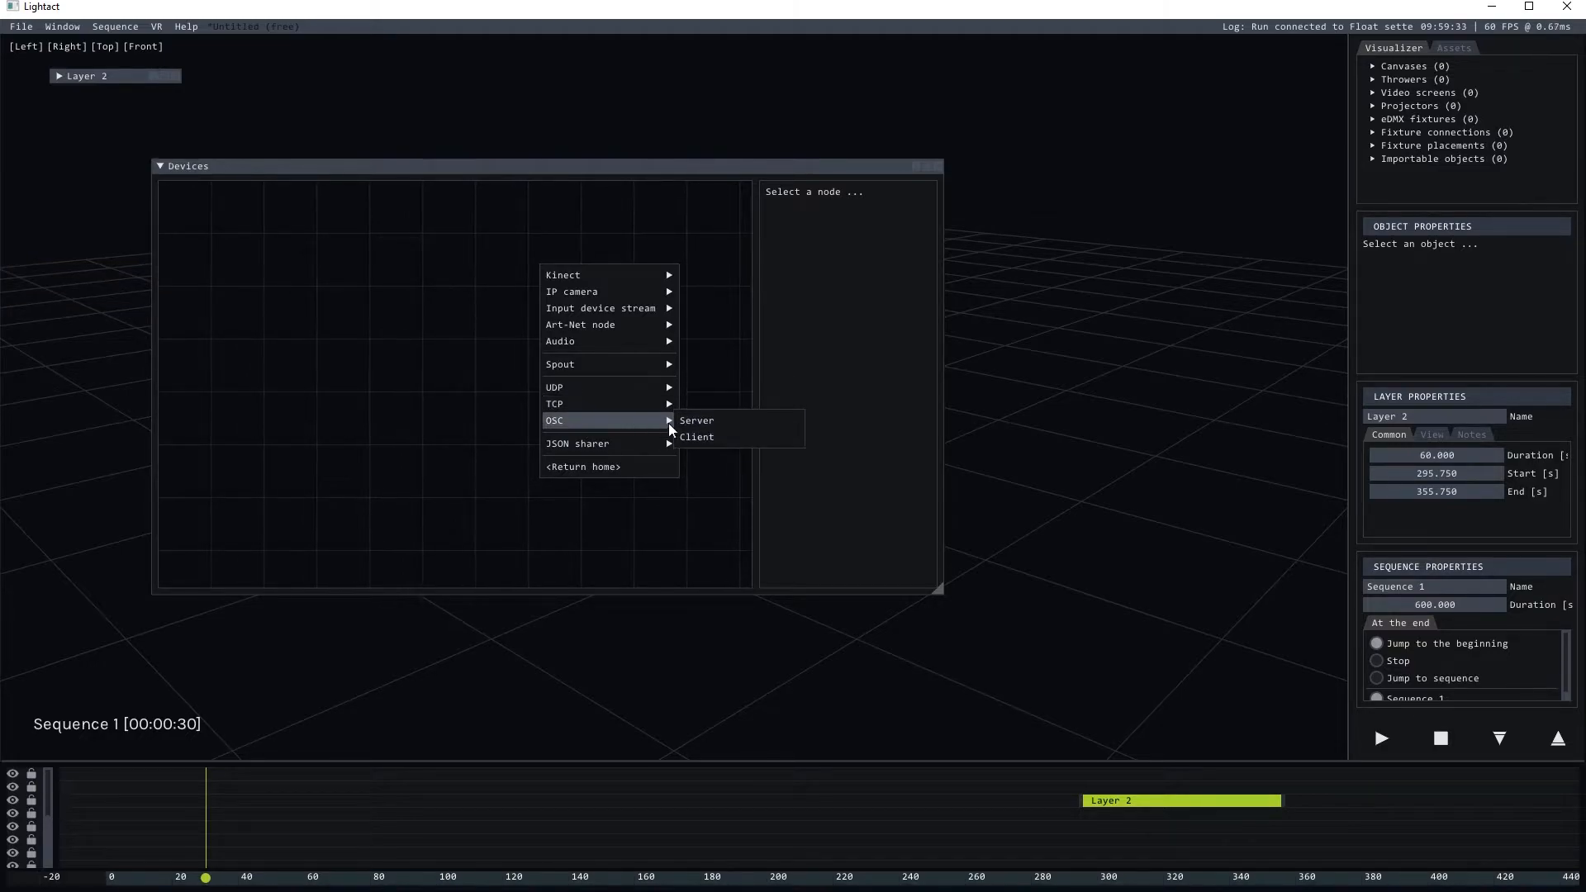
click(712, 423)
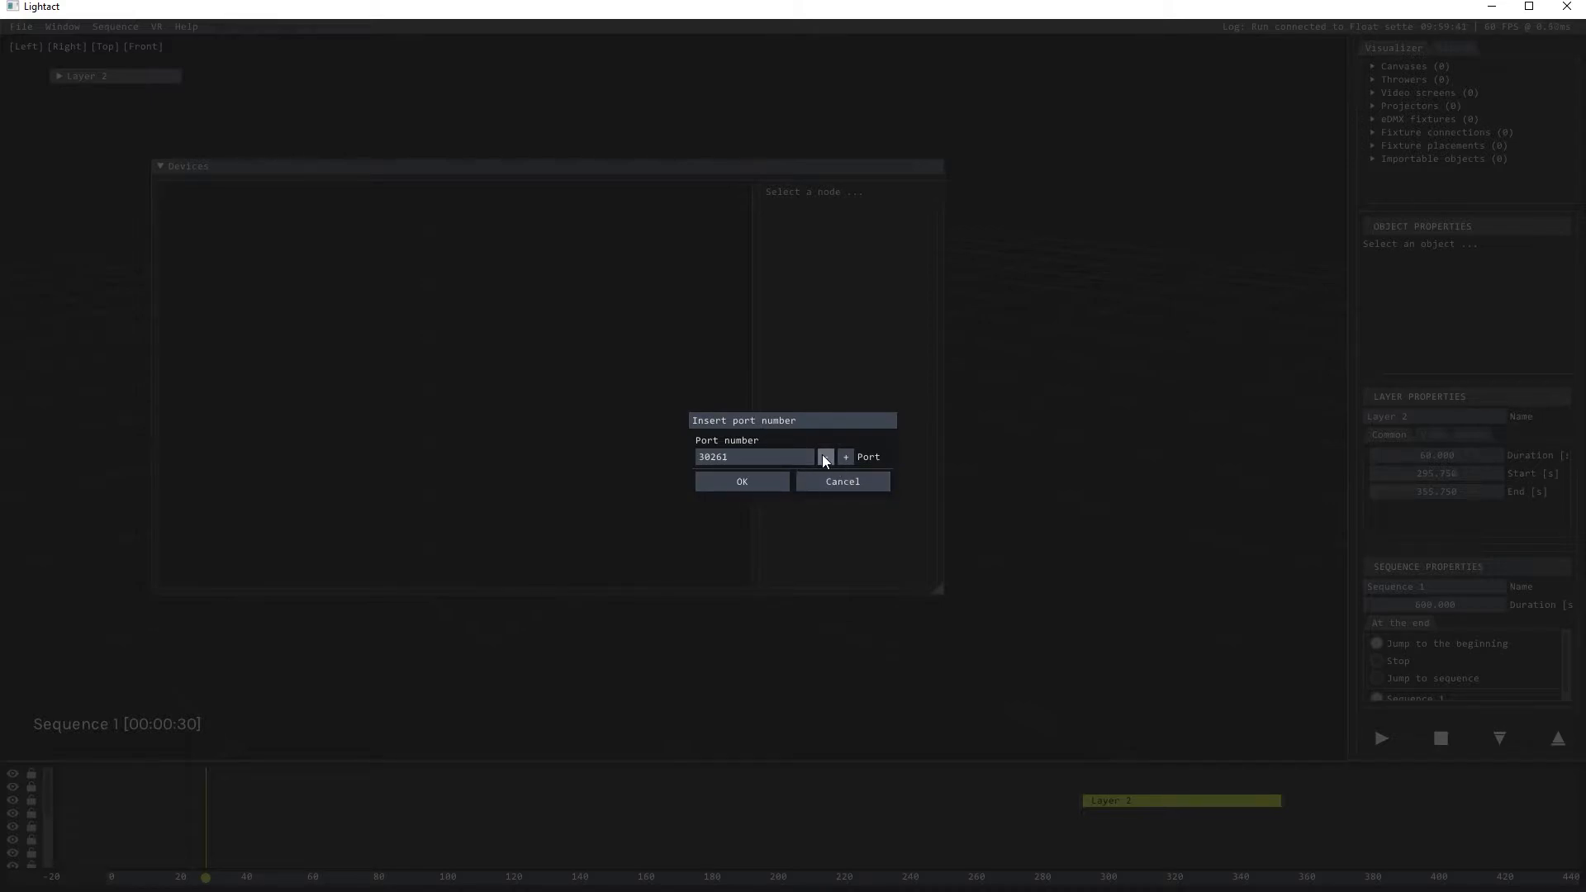
click(752, 486)
- Rename the OSC server to OSCUnrealServer and enable its Listening option
drag(651, 263, 601, 342)
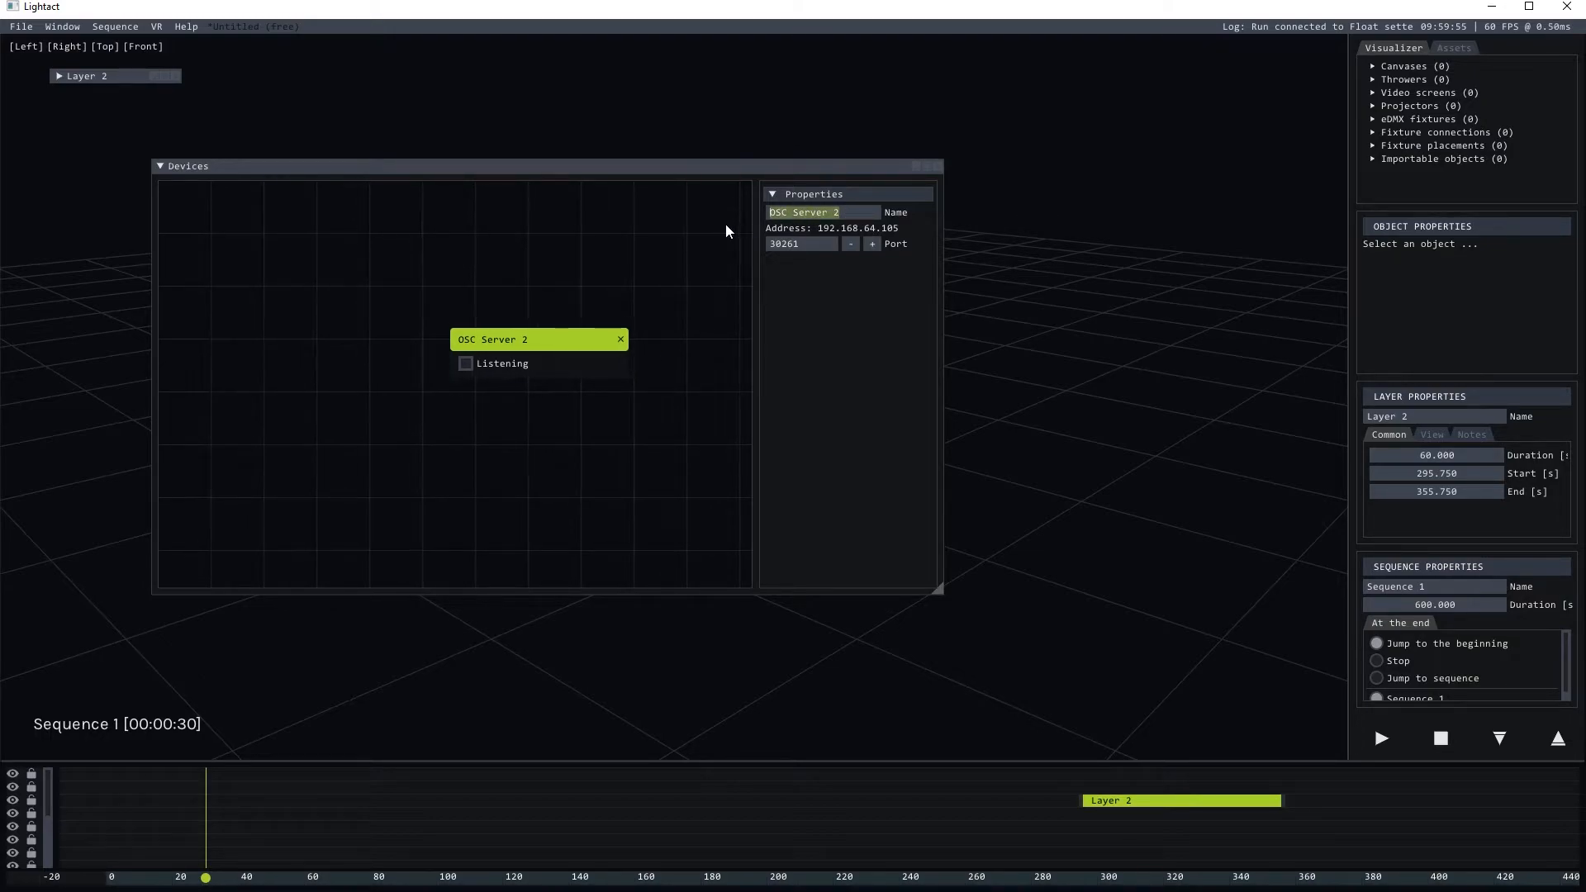
text(OSCUn)
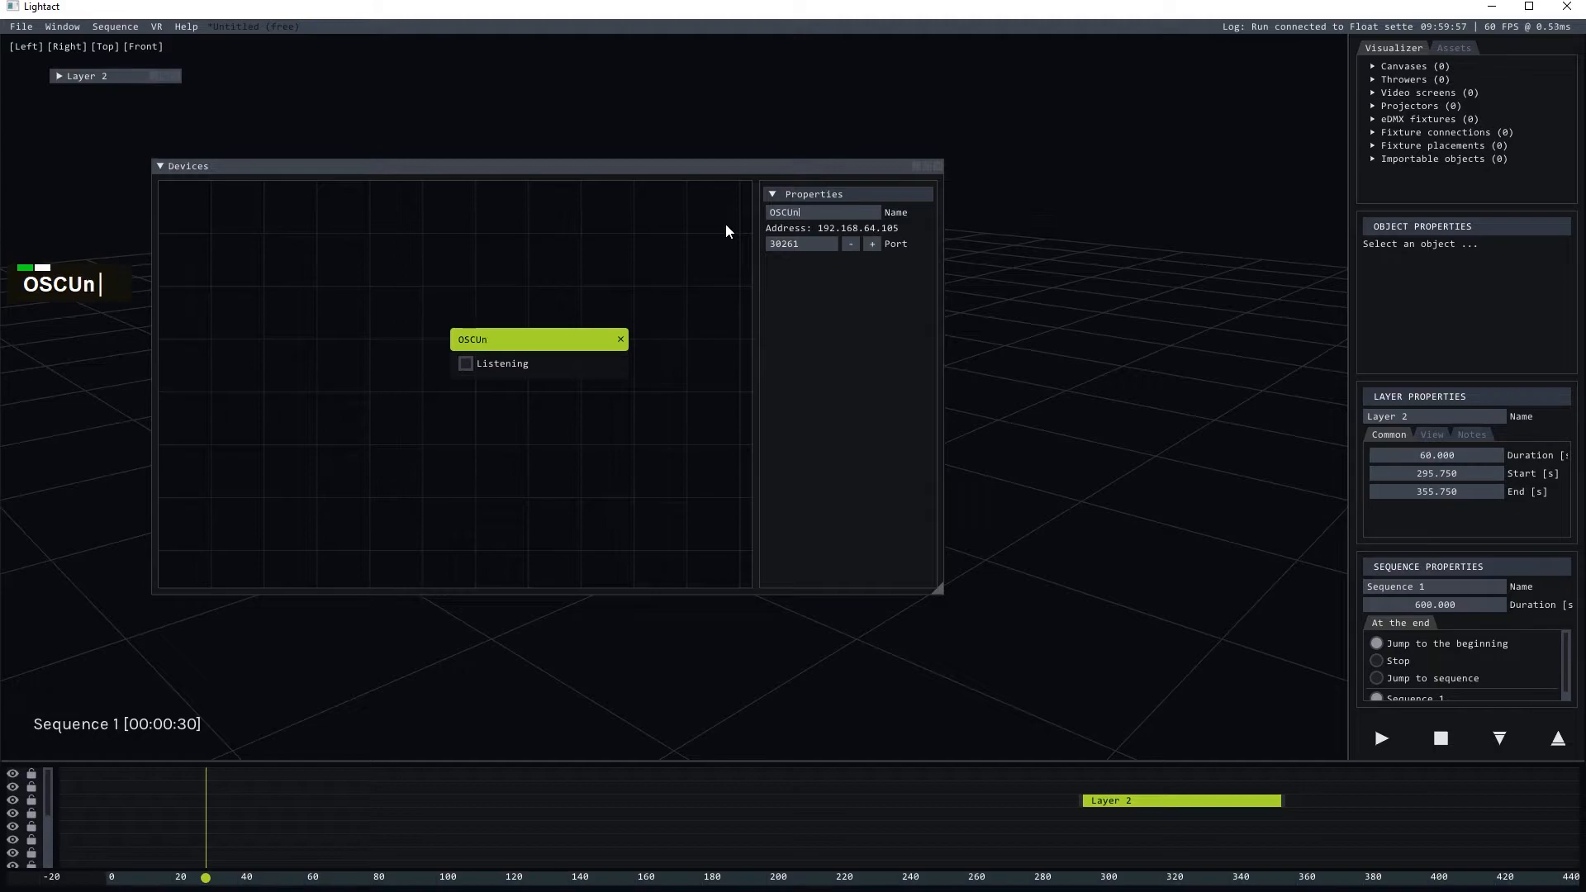
text(realServer)
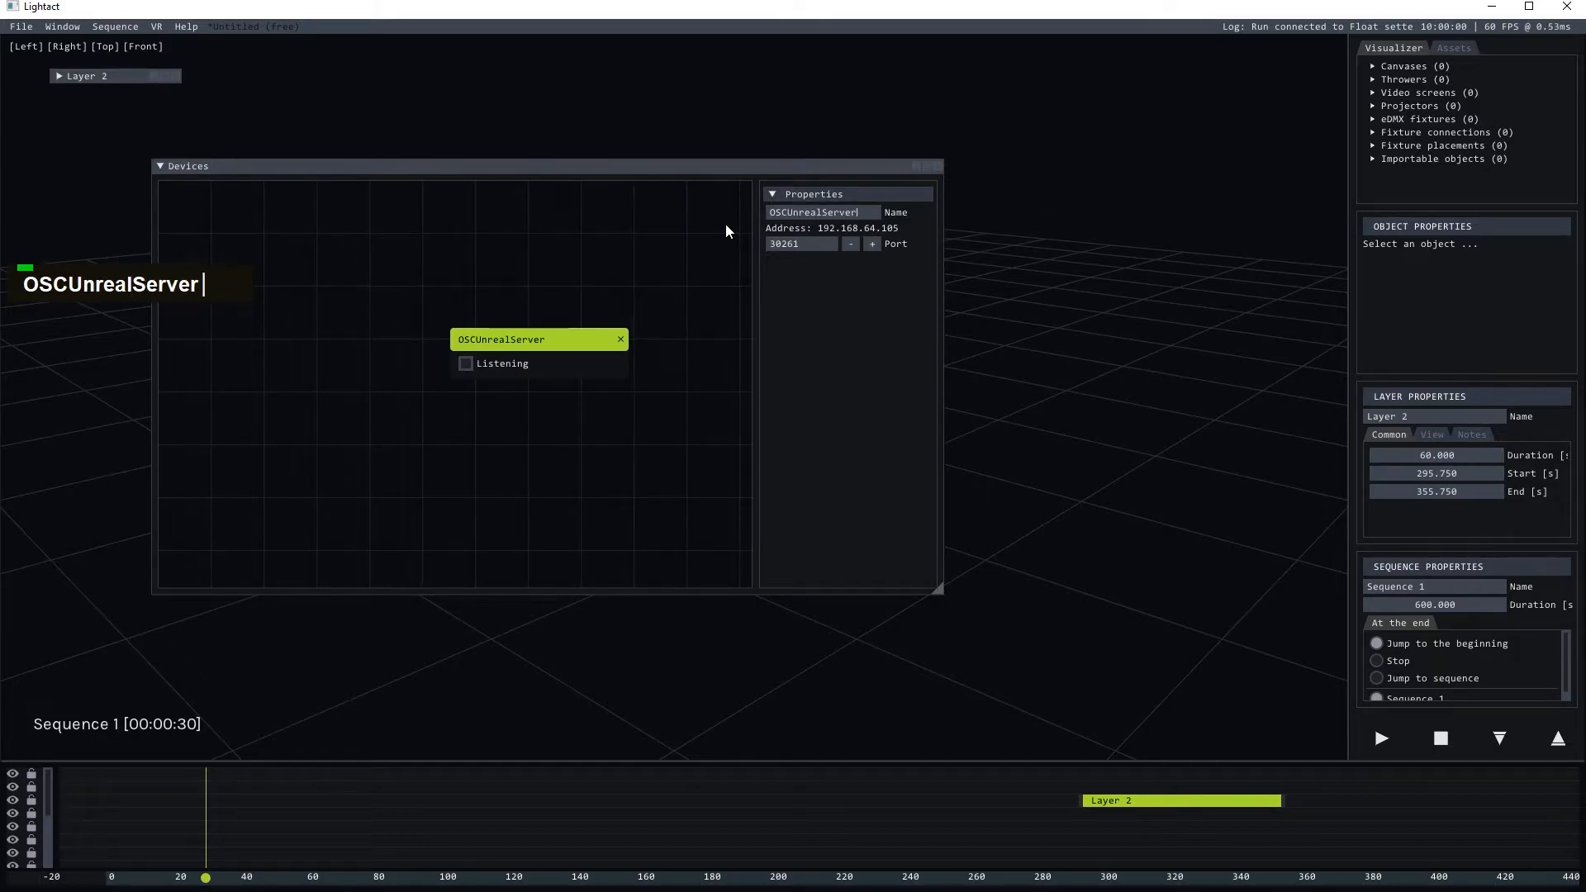
click(667, 274)
double_click(473, 354)
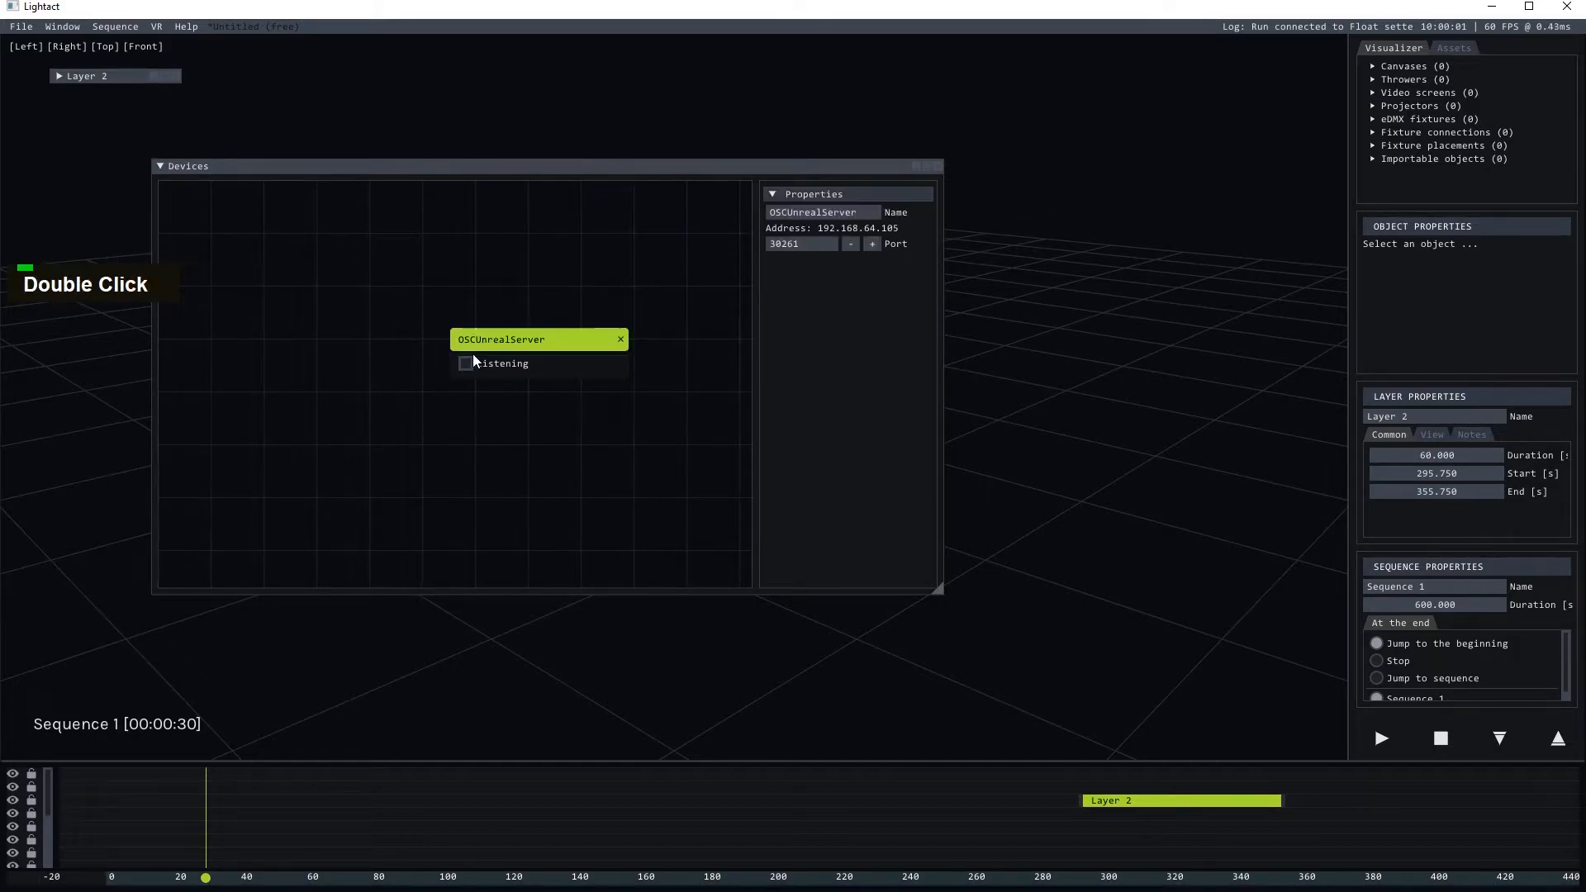
click(474, 380)
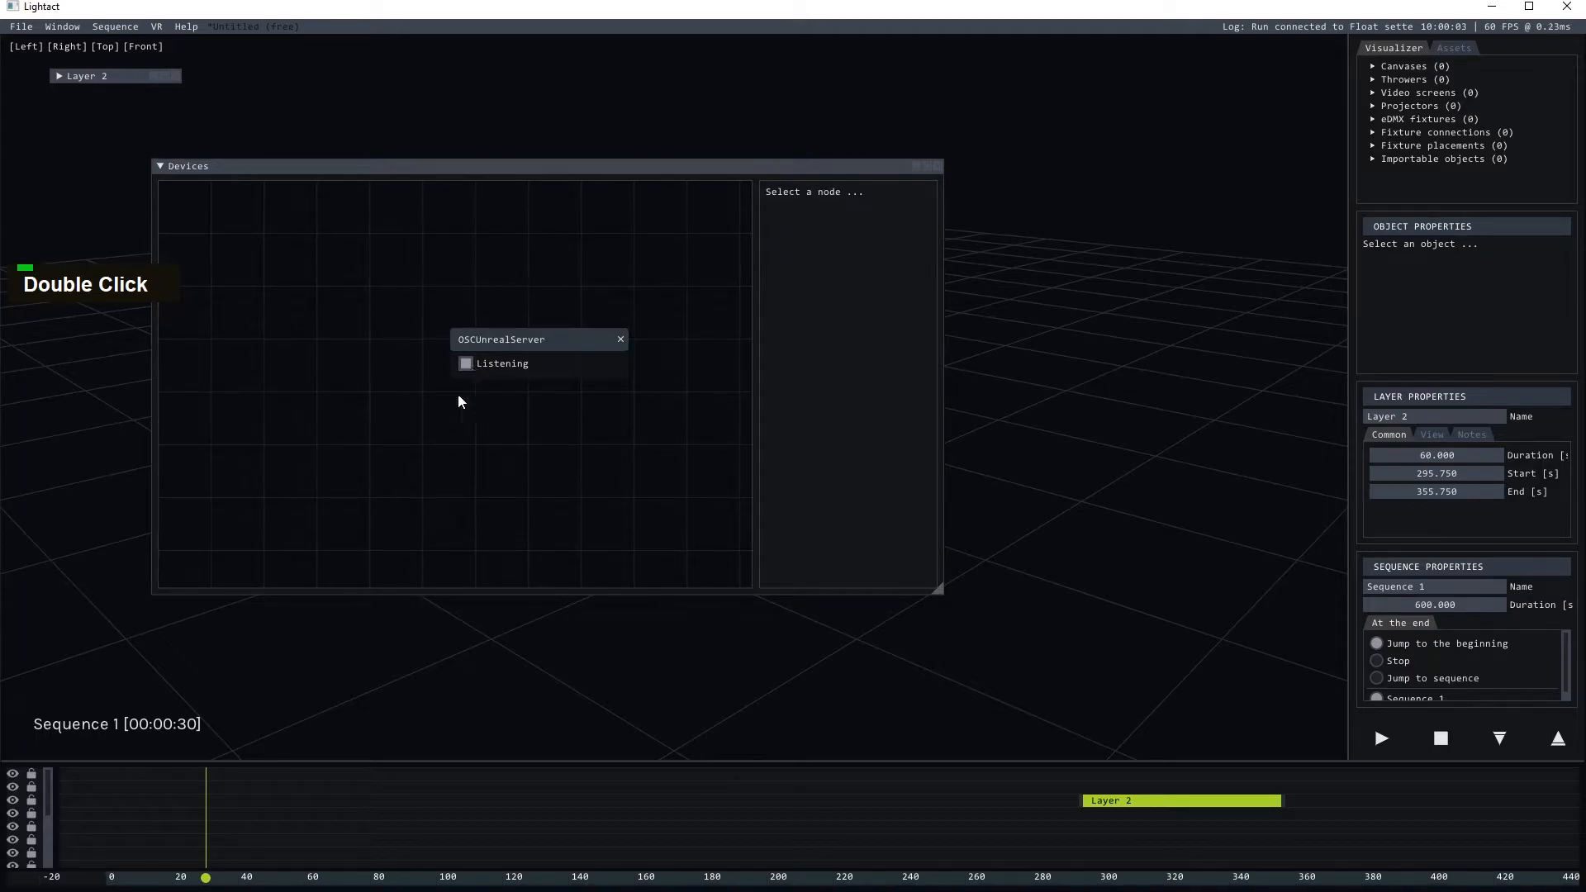
- Add a new layer to the timeline at about 15 seconds and open its node editor maximized
right_click(164, 791)
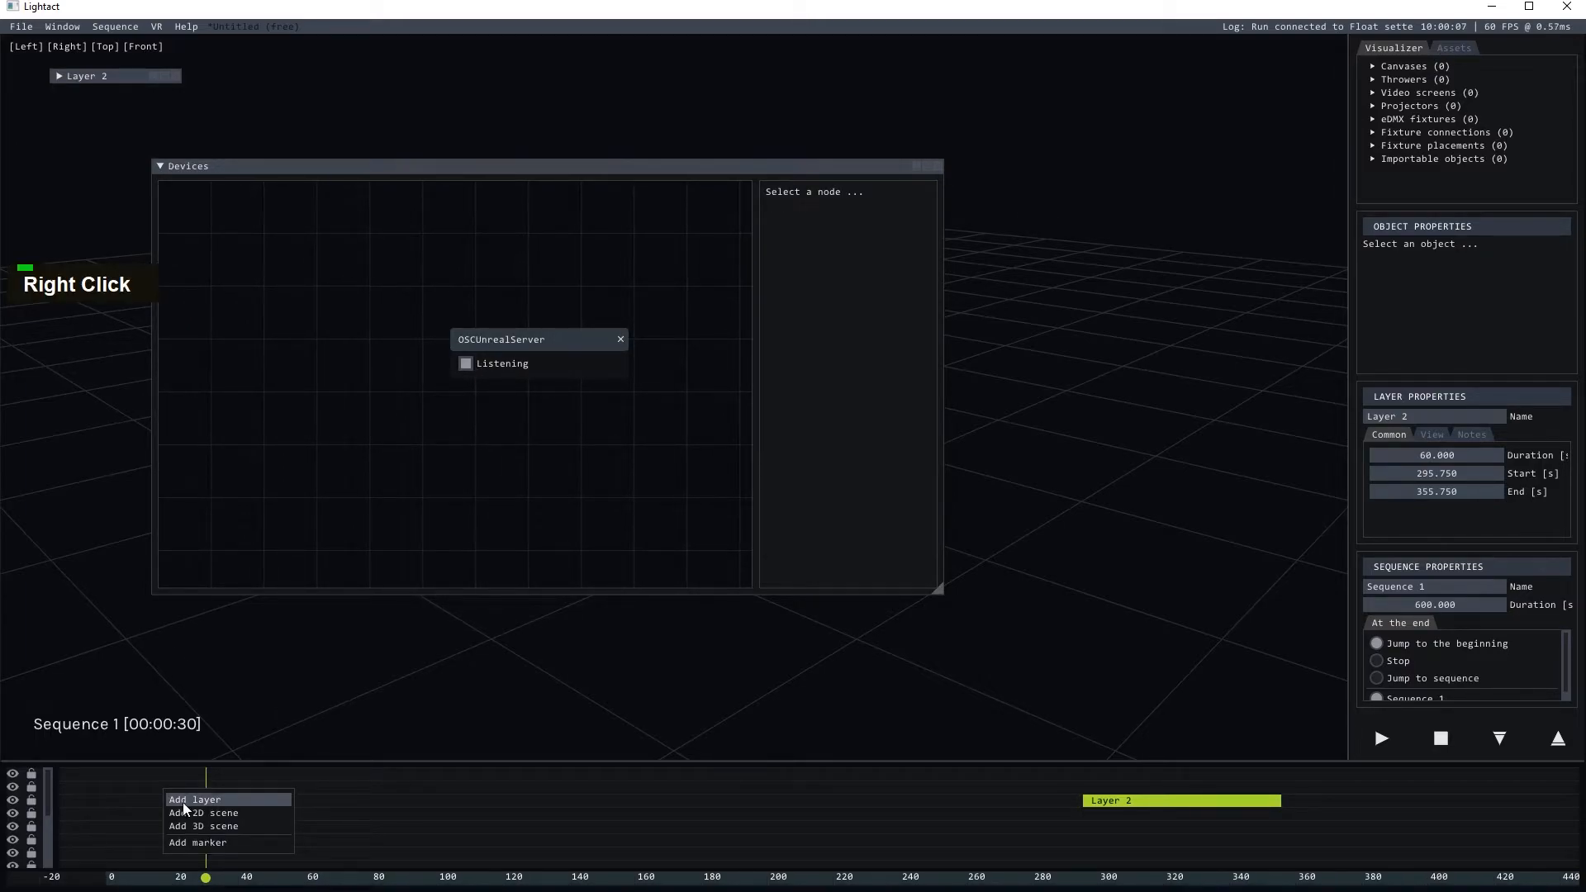
click(182, 801)
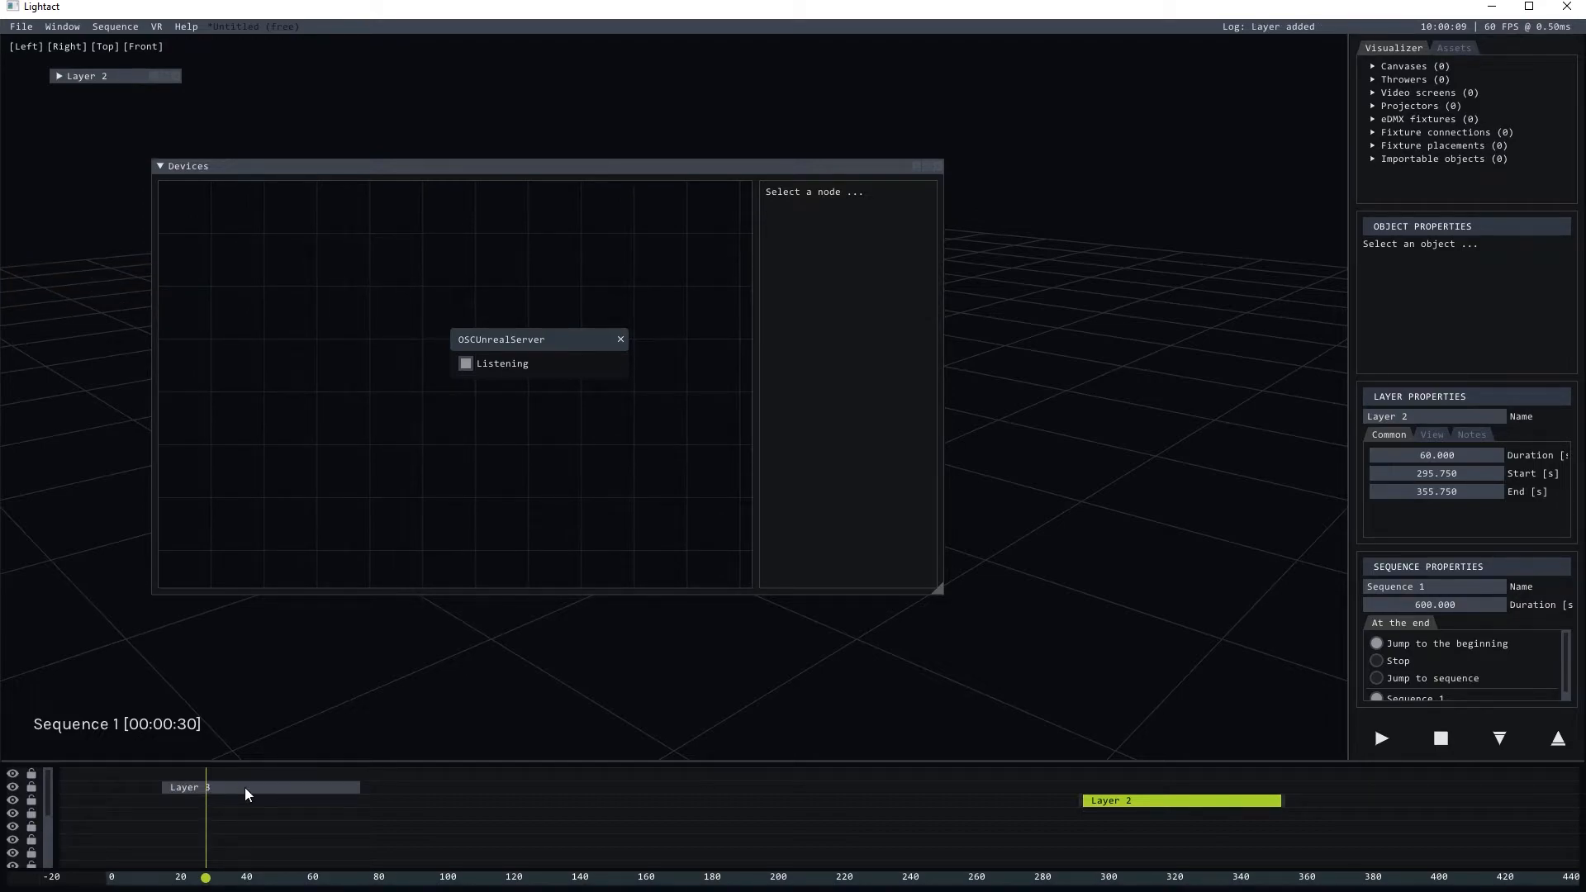
double_click(245, 787)
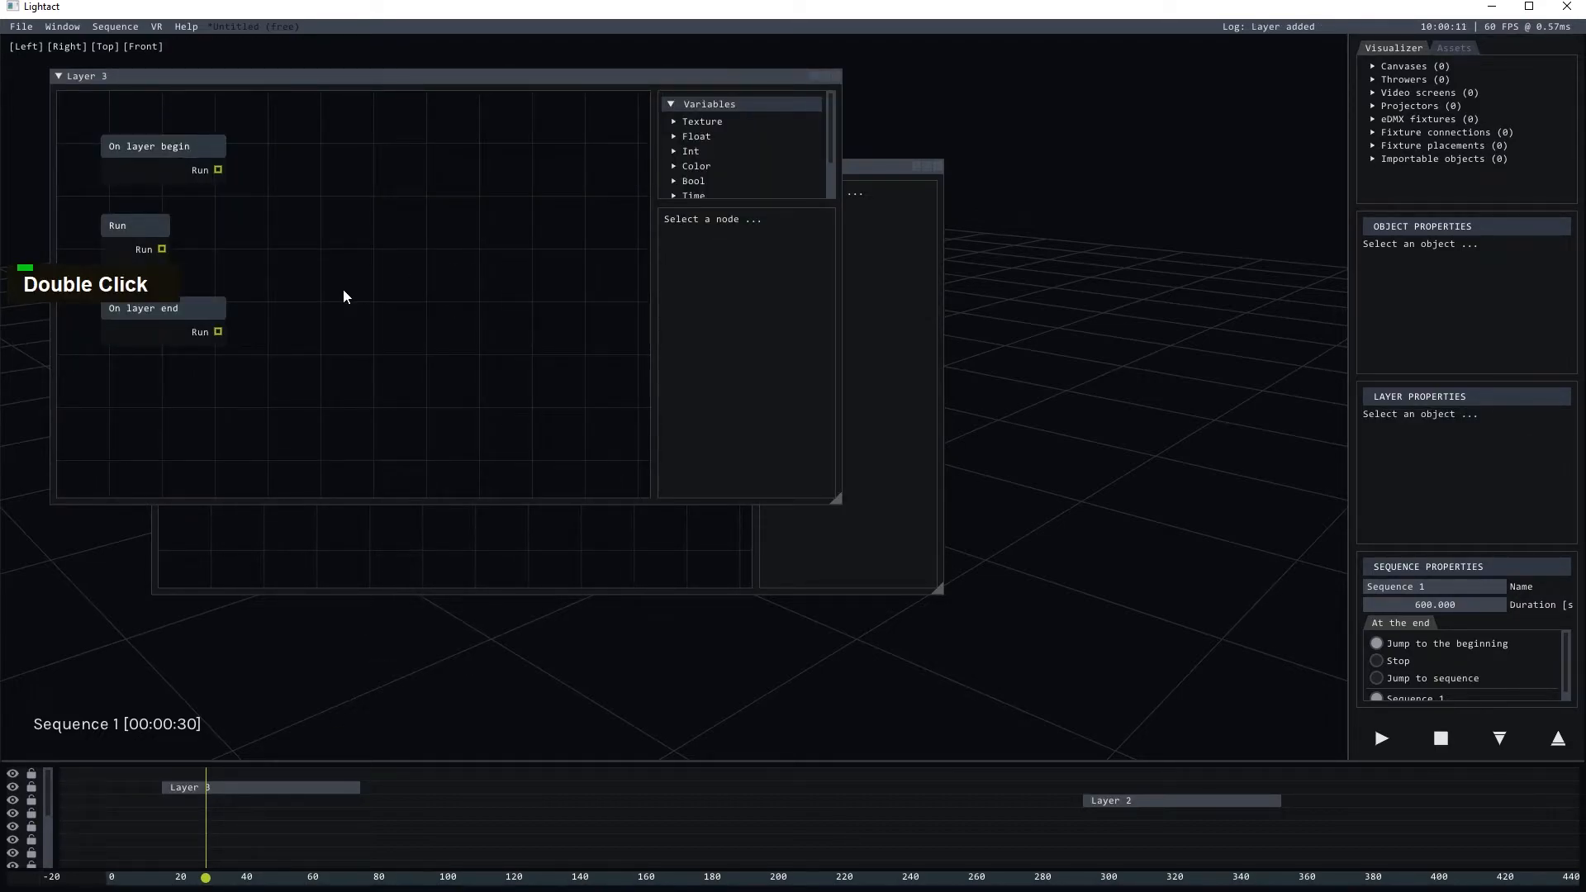
double_click(666, 75)
- Add an OSC Listener node below the On layer end node and give it a float output
right_click(240, 376)
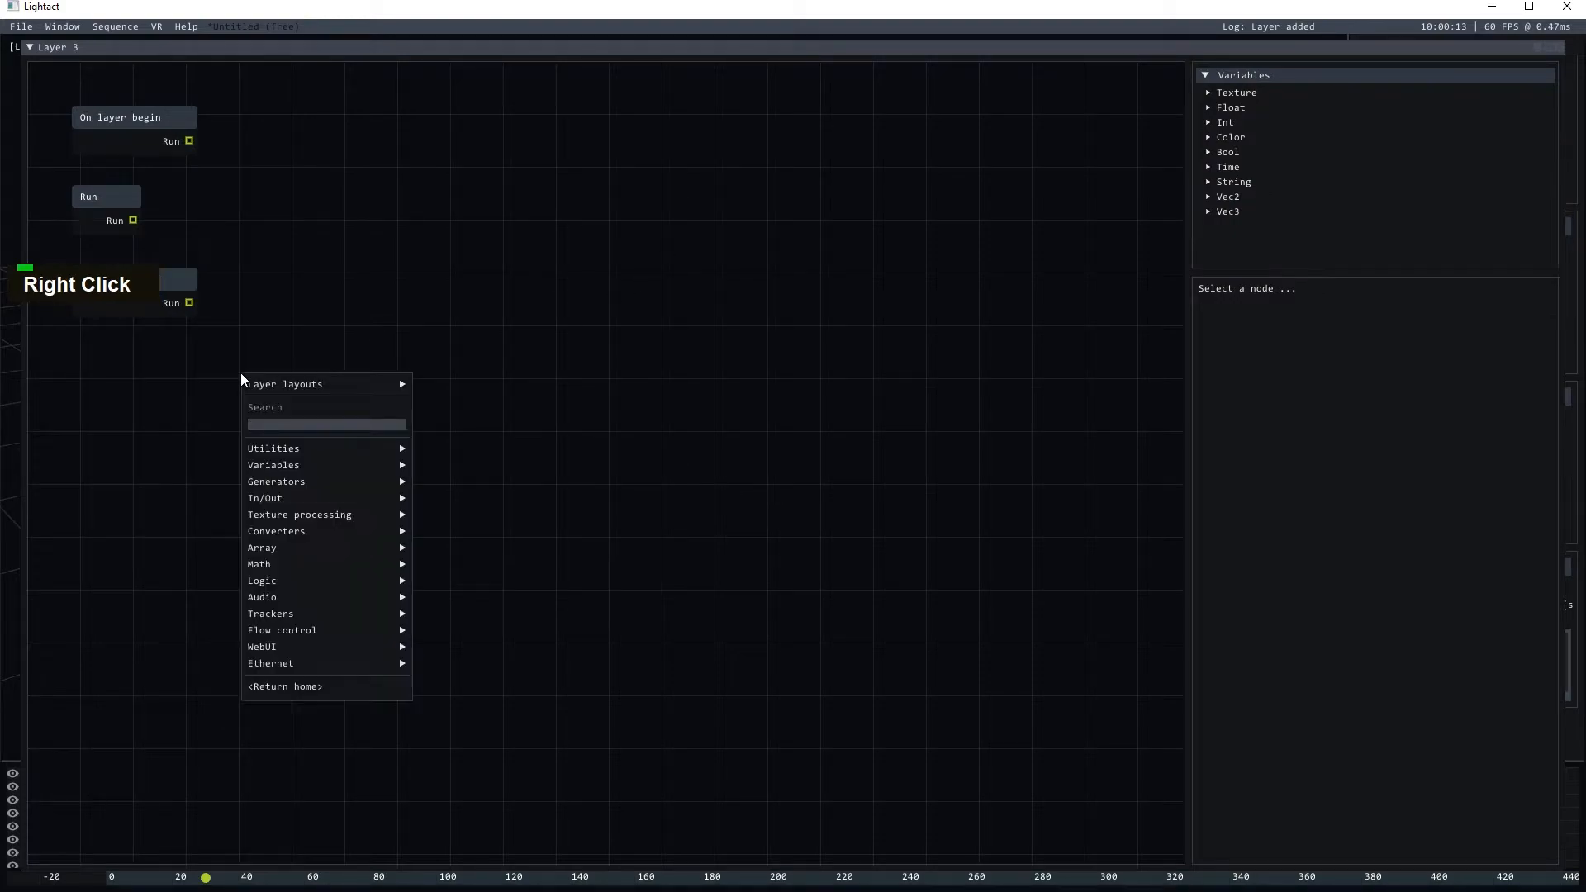
text(oscd)
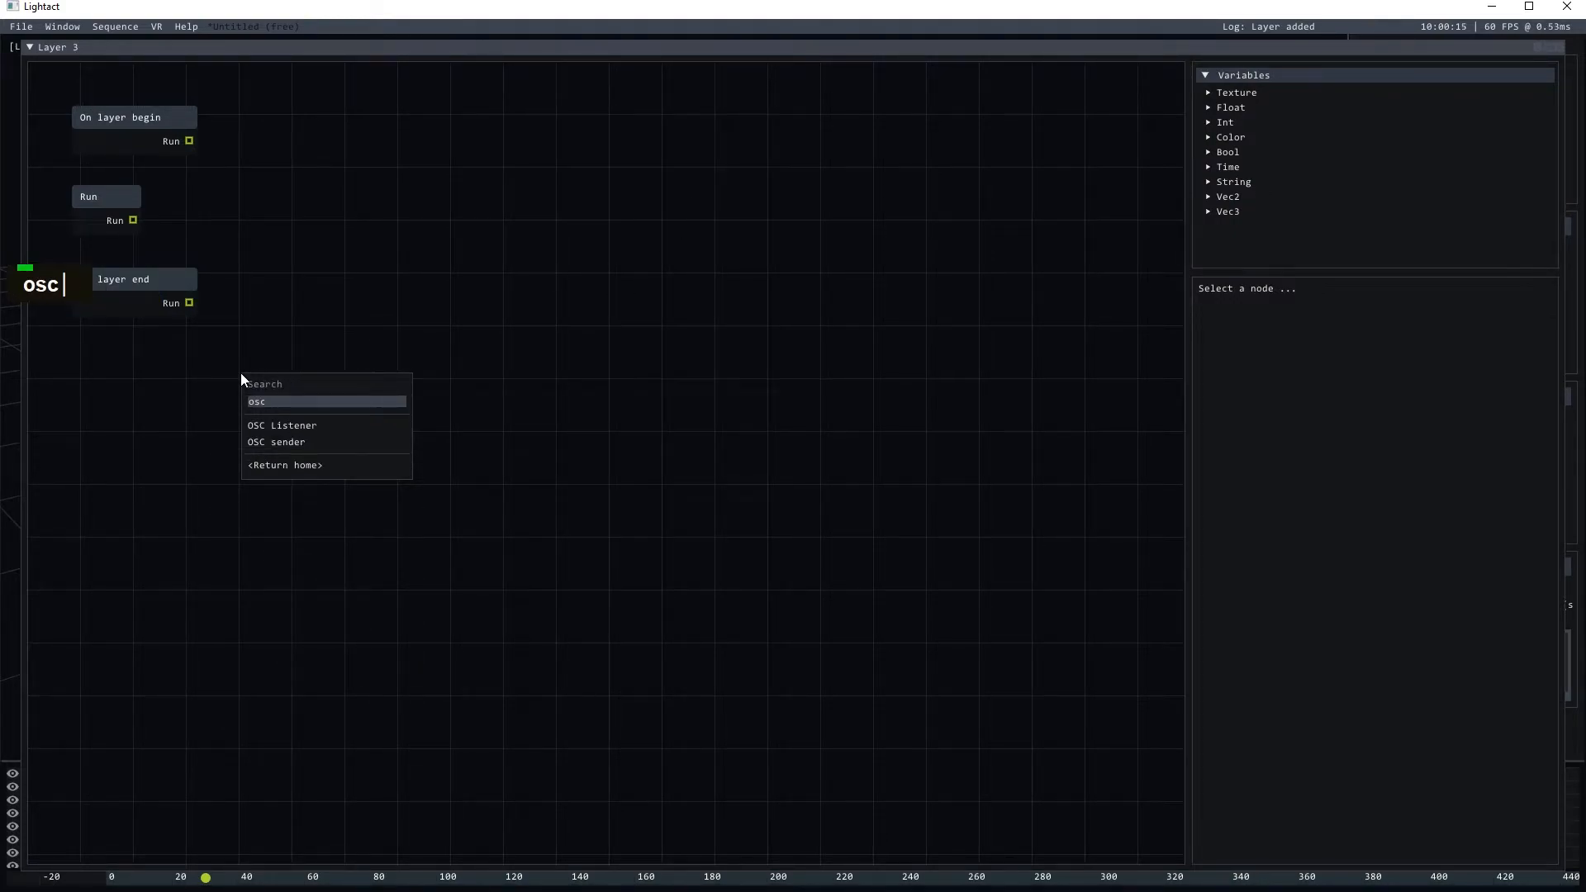
click(356, 425)
drag(320, 376, 295, 385)
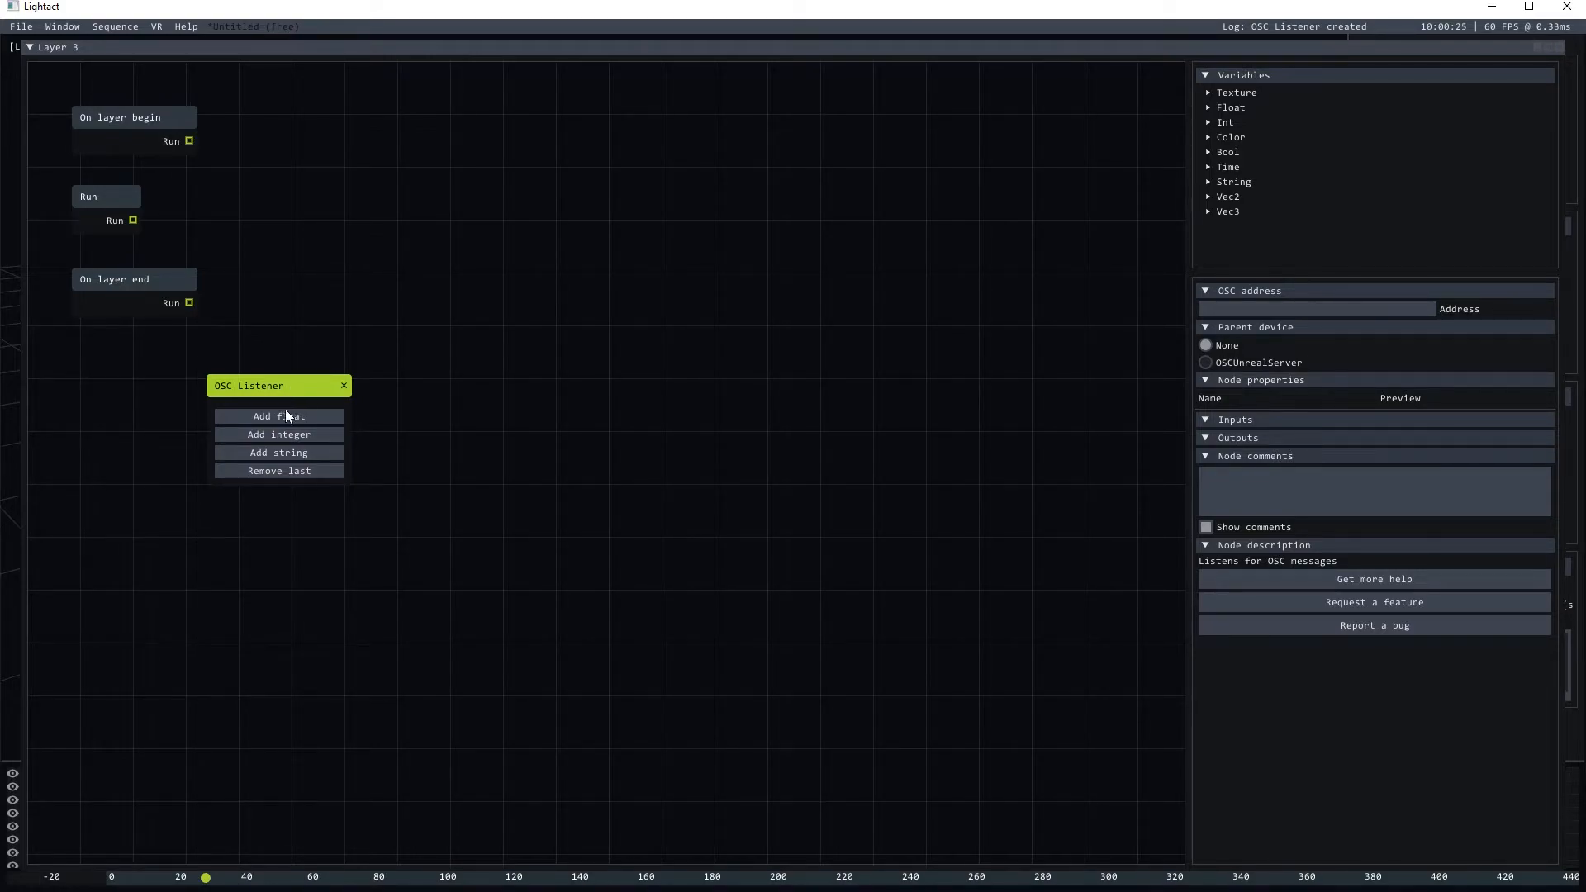
click(285, 414)
drag(285, 385, 291, 432)
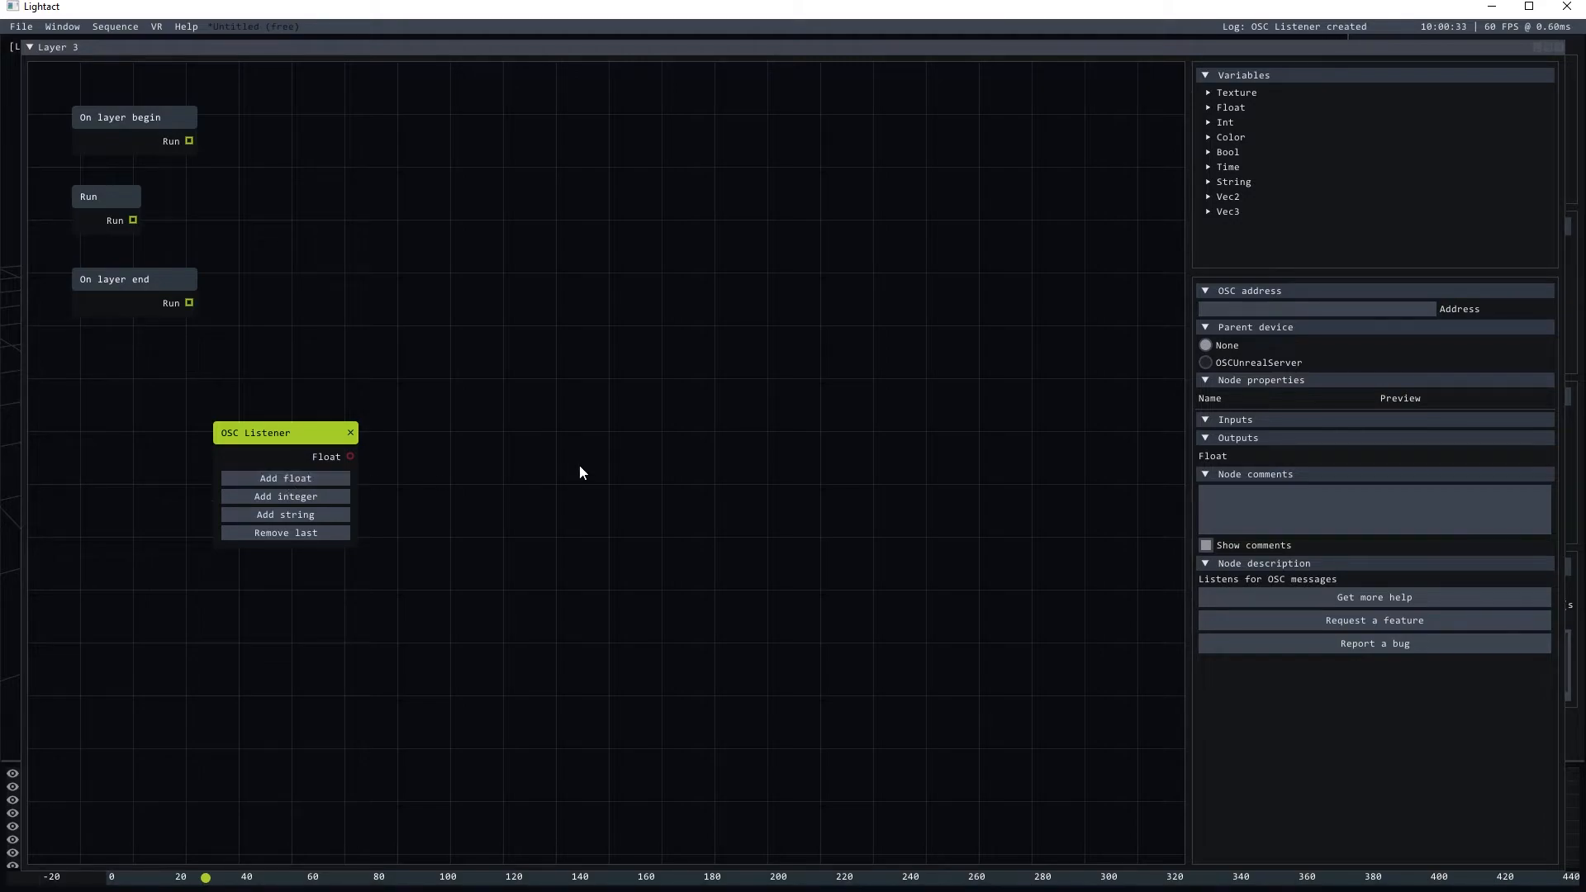
- Add a Float reader node and connect the OSC Listener's Float output to its input
right_click(479, 434)
text(float reader)
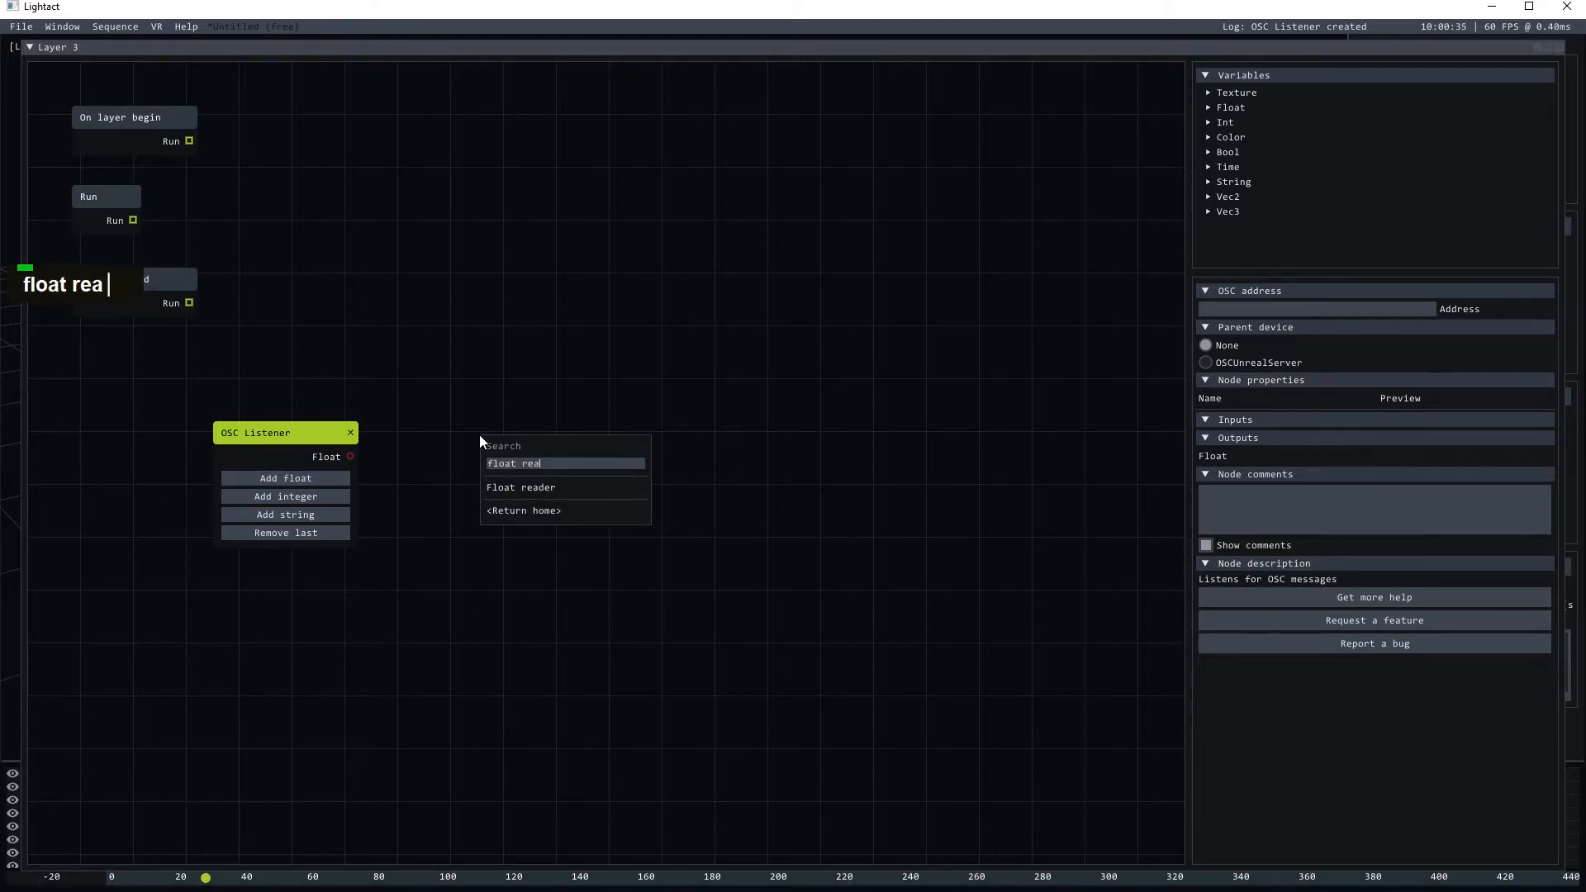
key(Return)
drag(350, 456, 482, 438)
click(614, 379)
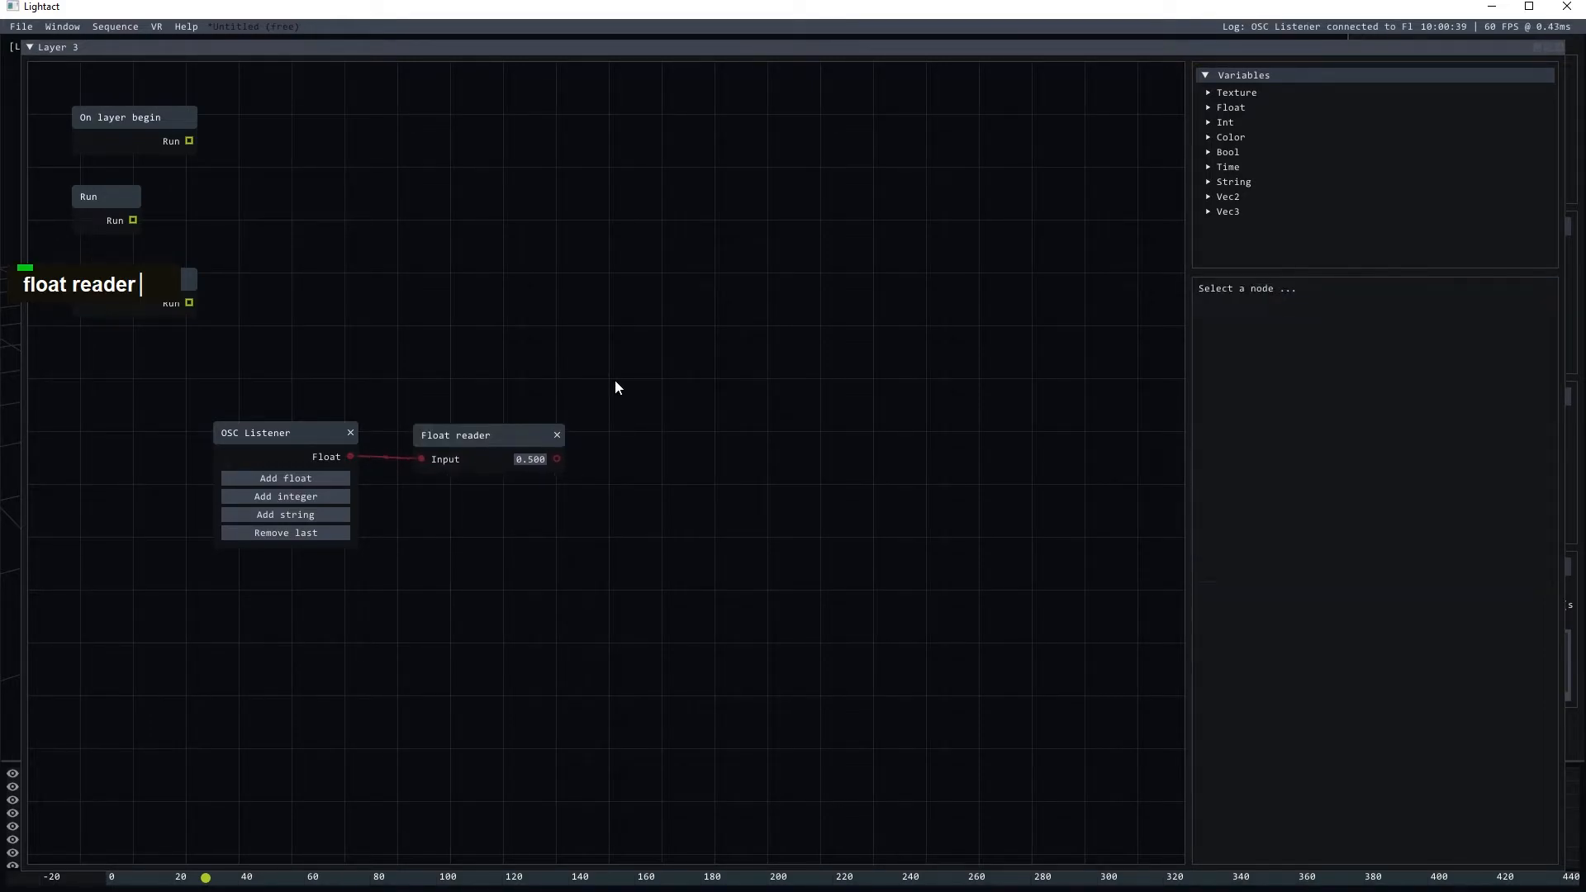
- Add a Float setter node, triggered by the Run node and fed by the Float reader's output
right_click(614, 379)
text(float set)
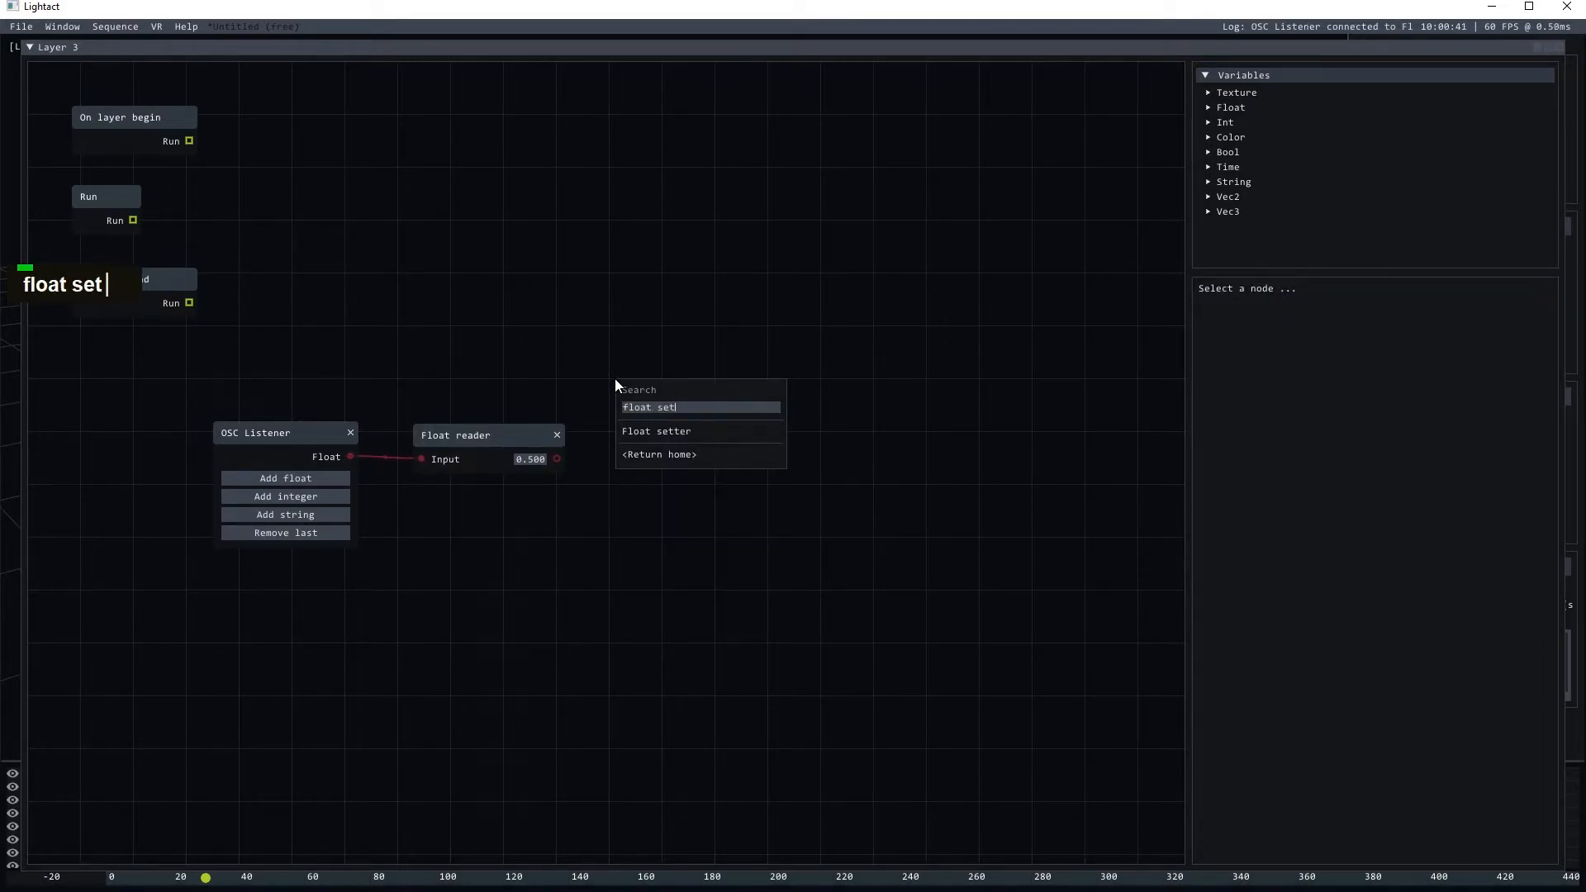
click(671, 430)
drag(672, 363, 663, 303)
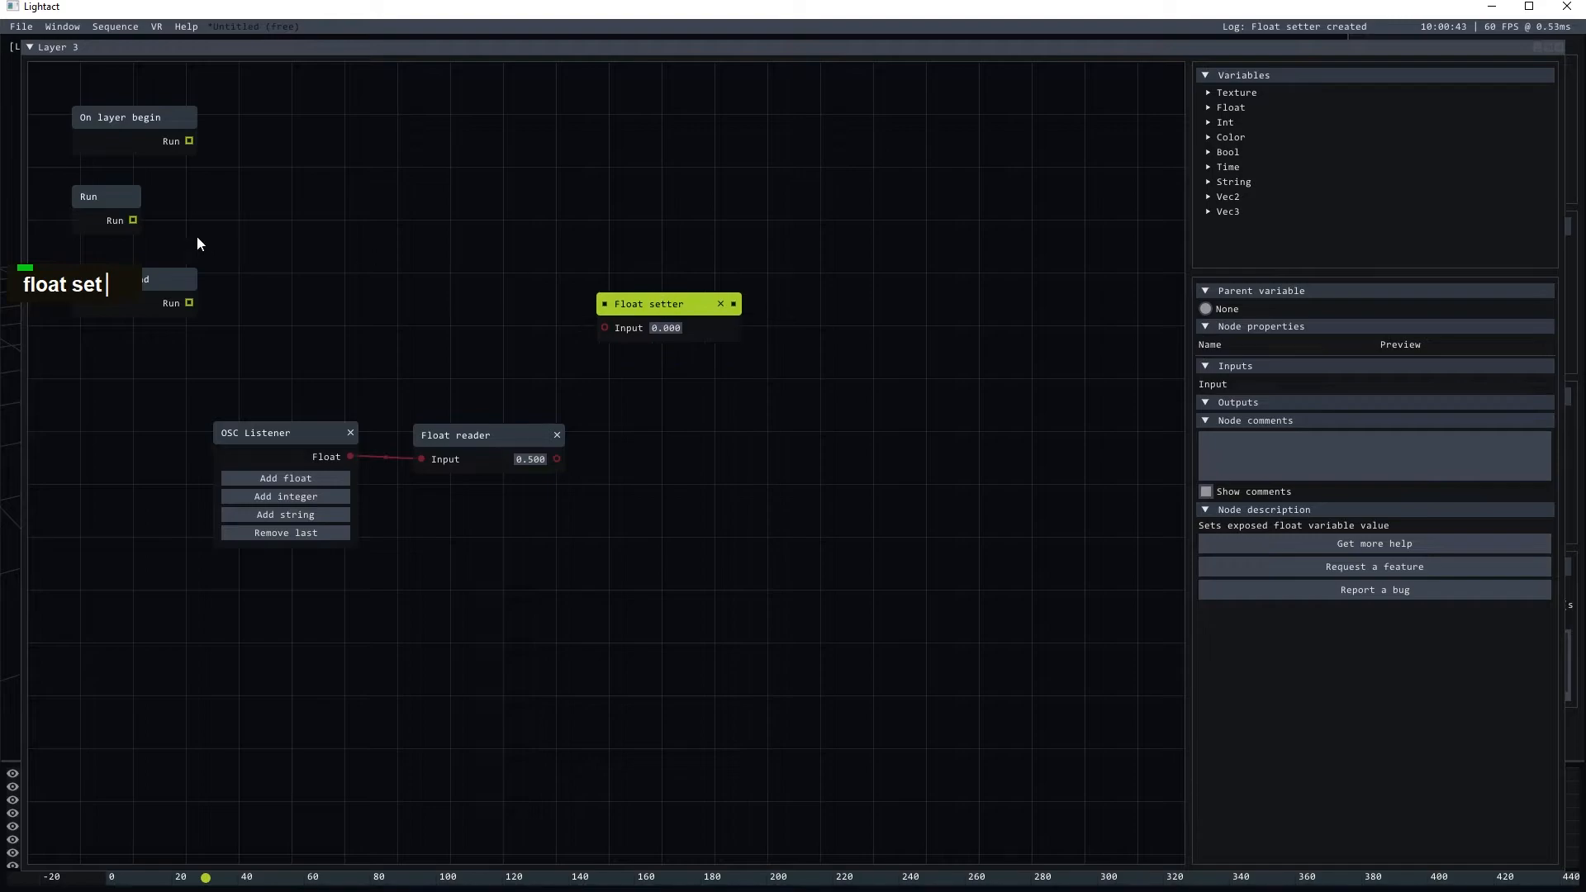
drag(130, 220, 606, 328)
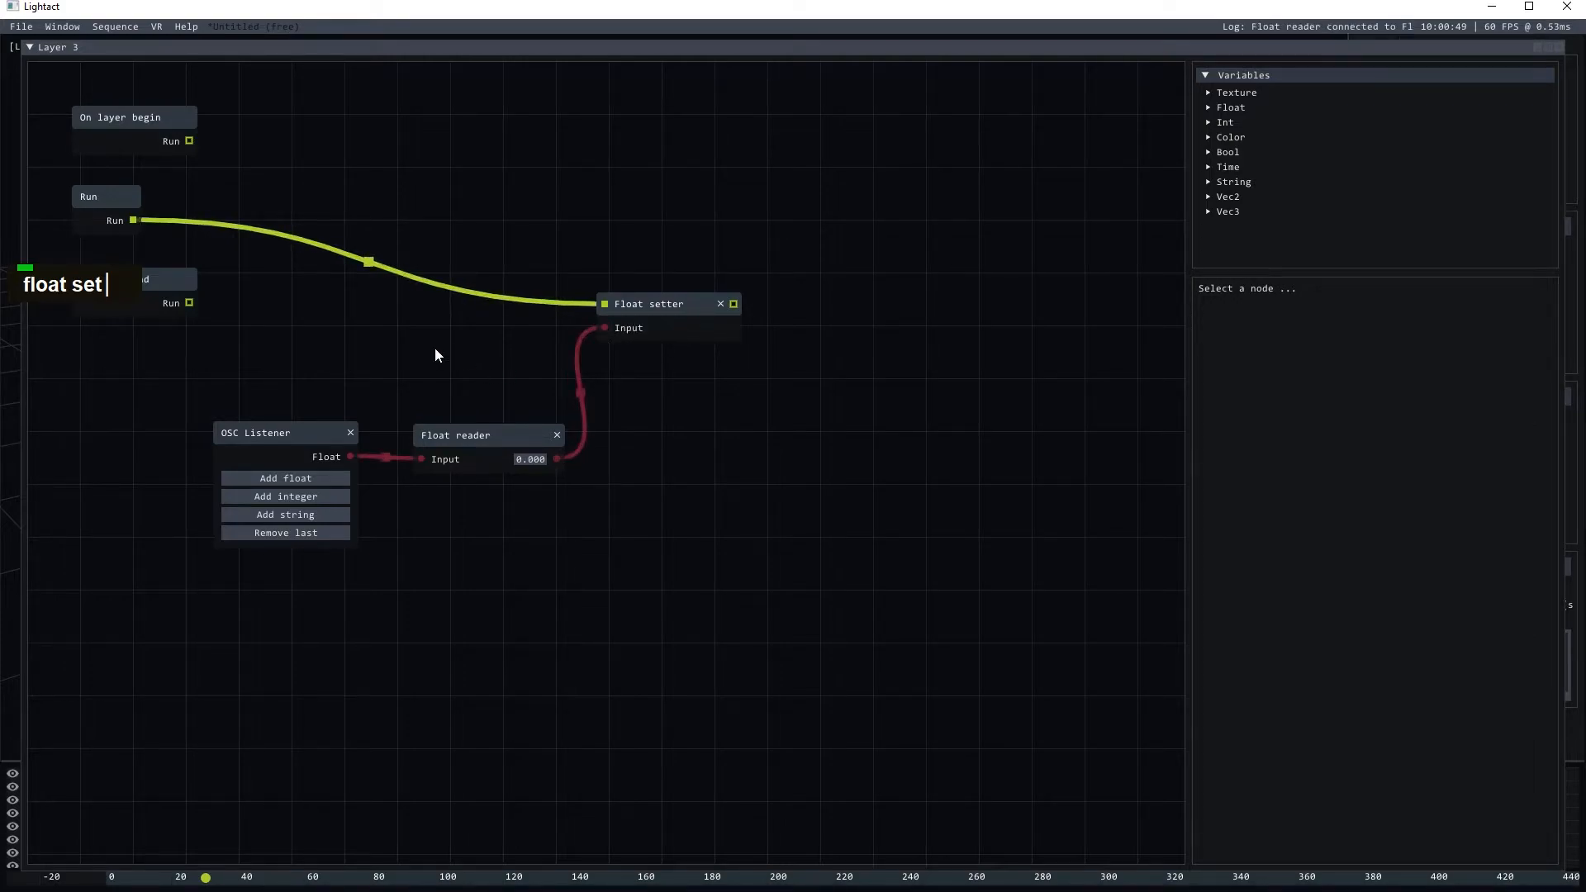
- Set the OSC Listener's address to /3/rotary1 and its parent device to OSCUnrealServer
click(306, 434)
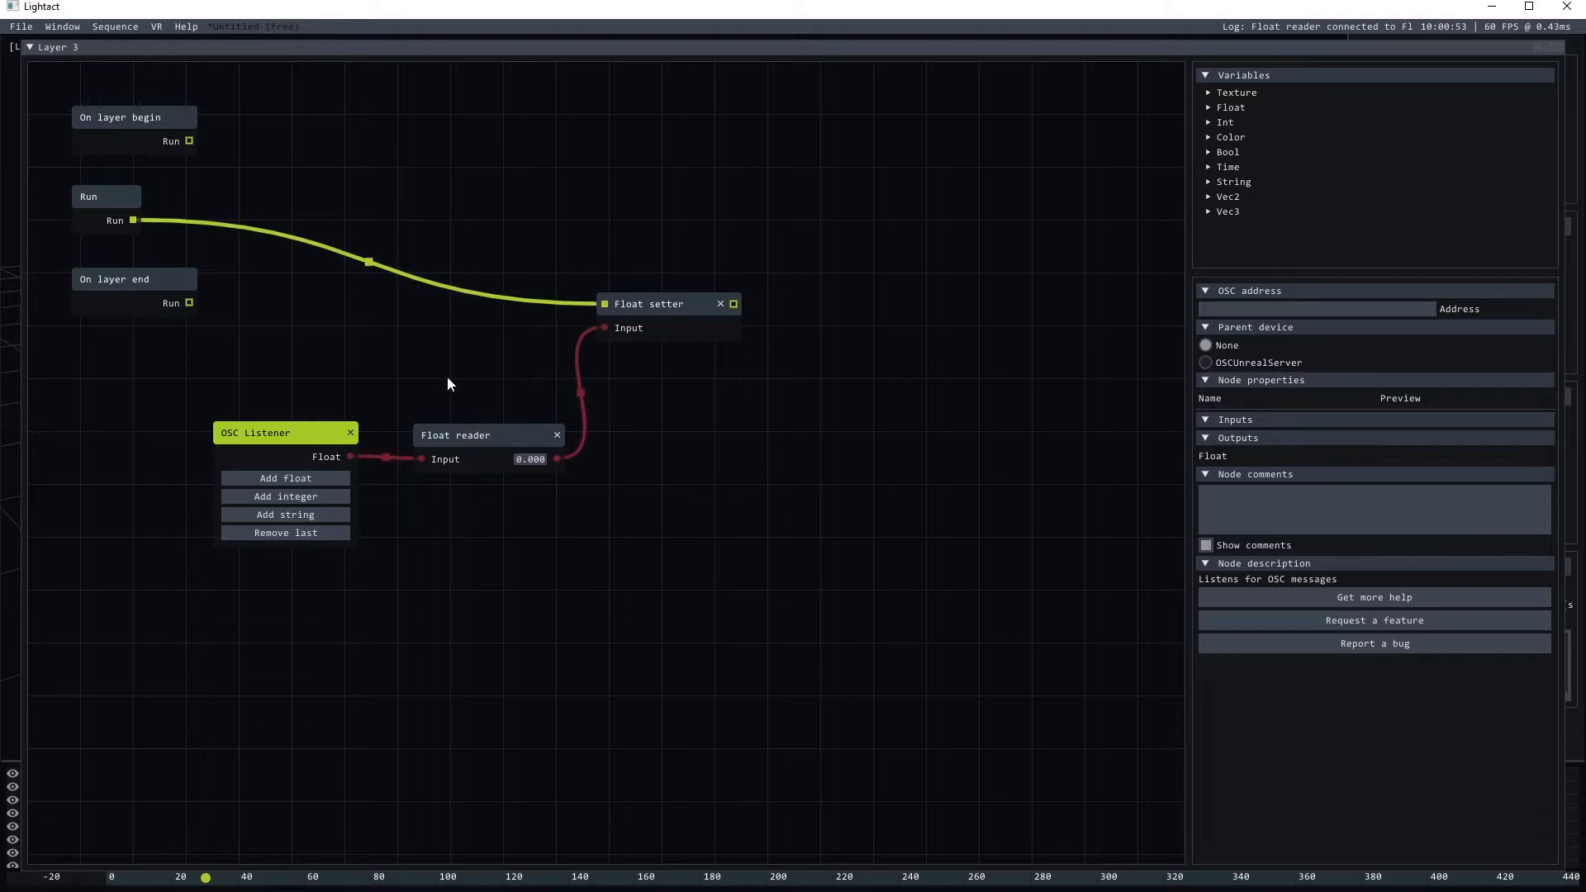
click(1264, 309)
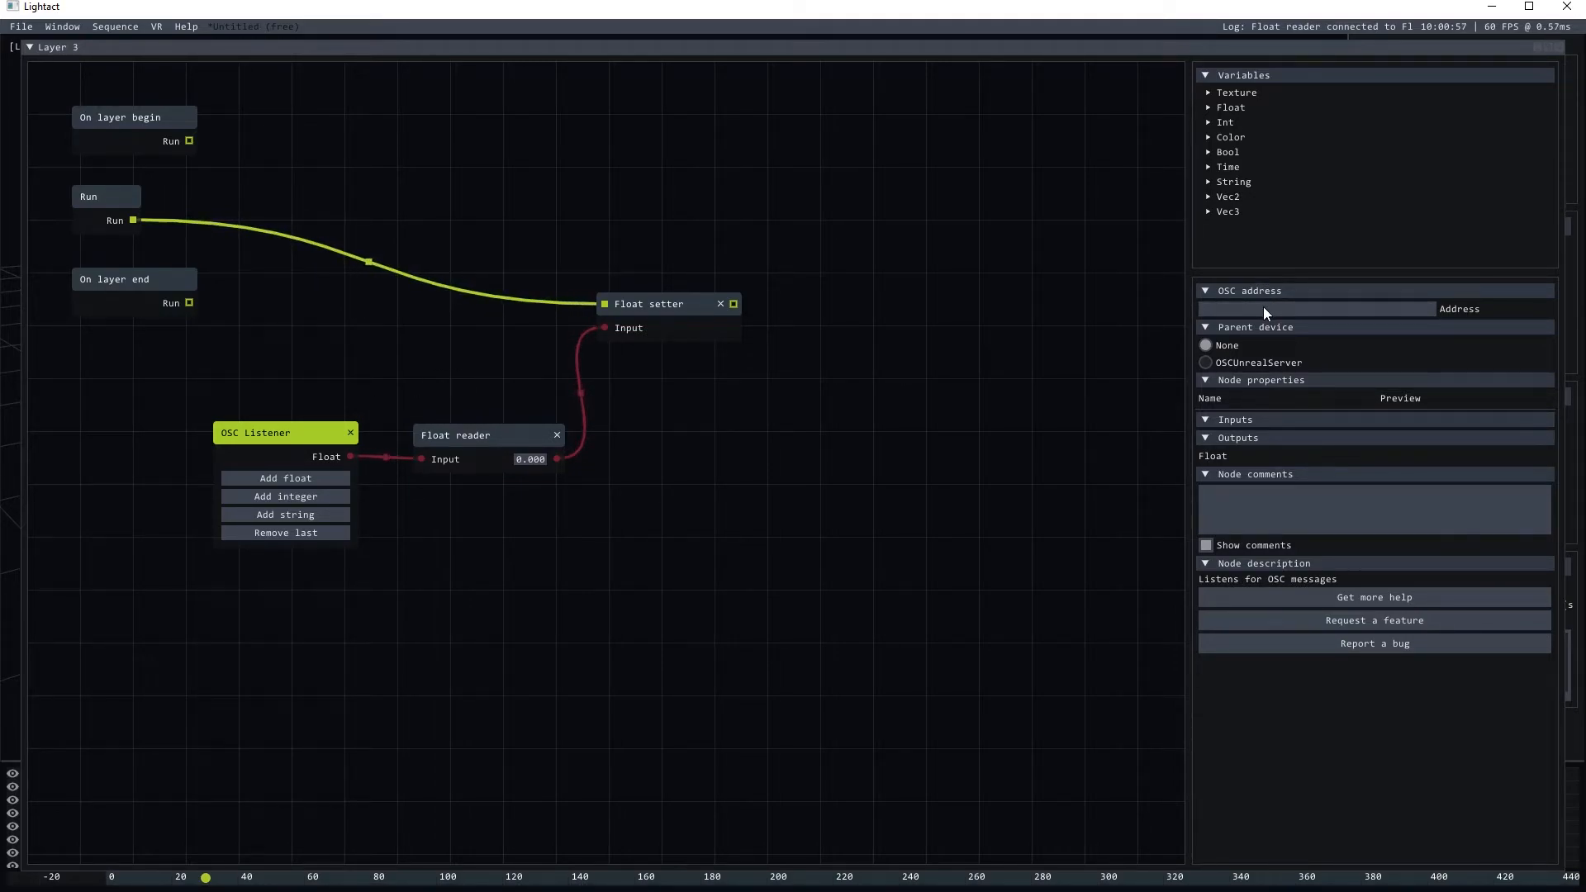
text(/)
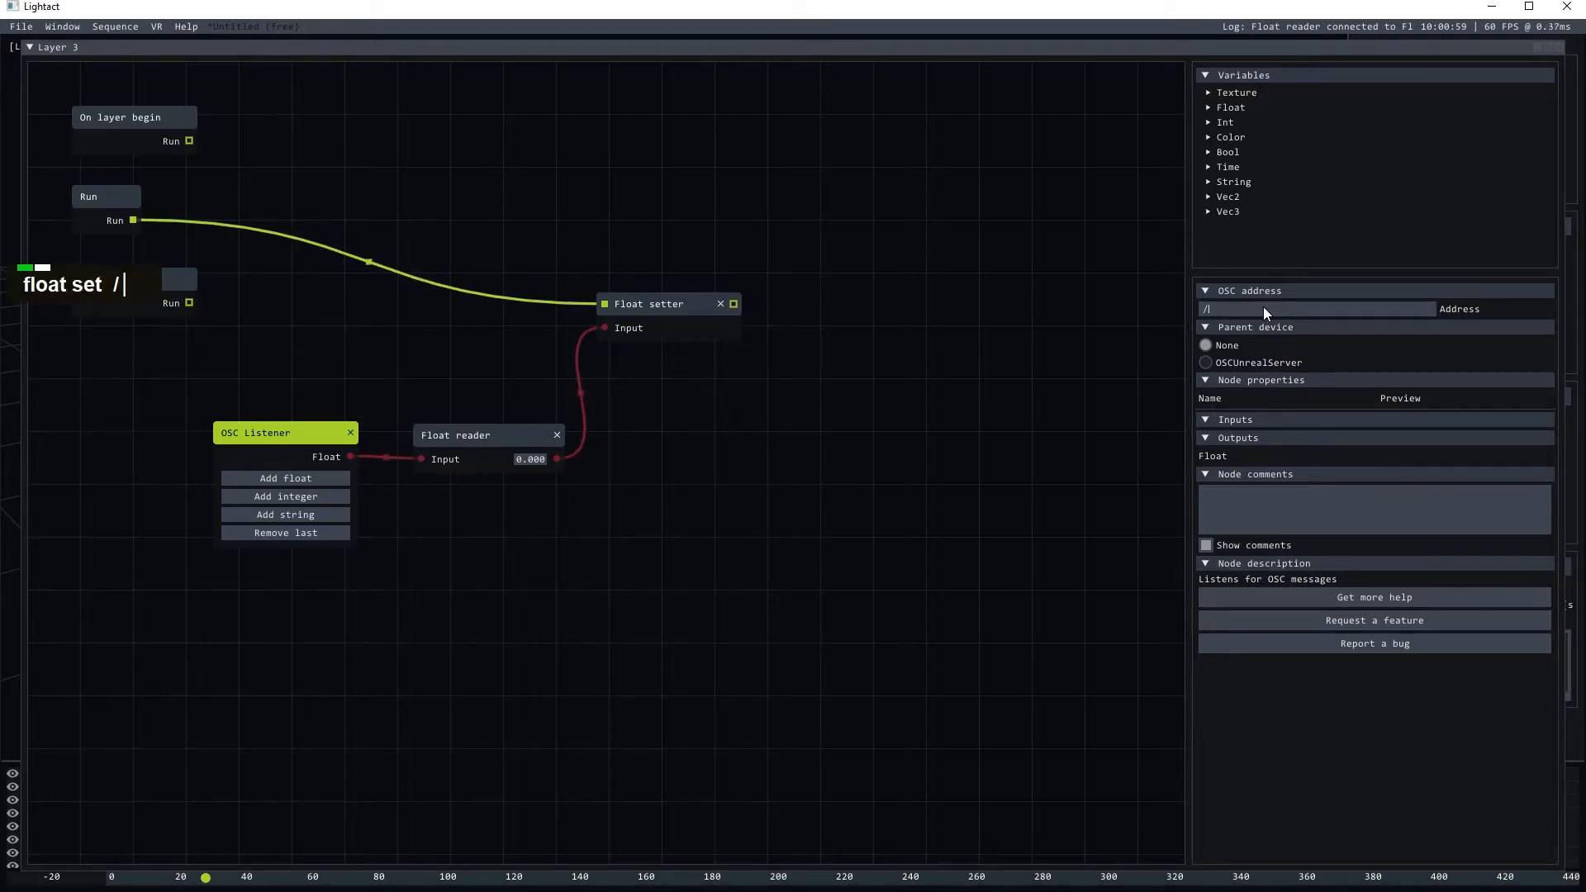
text(3)
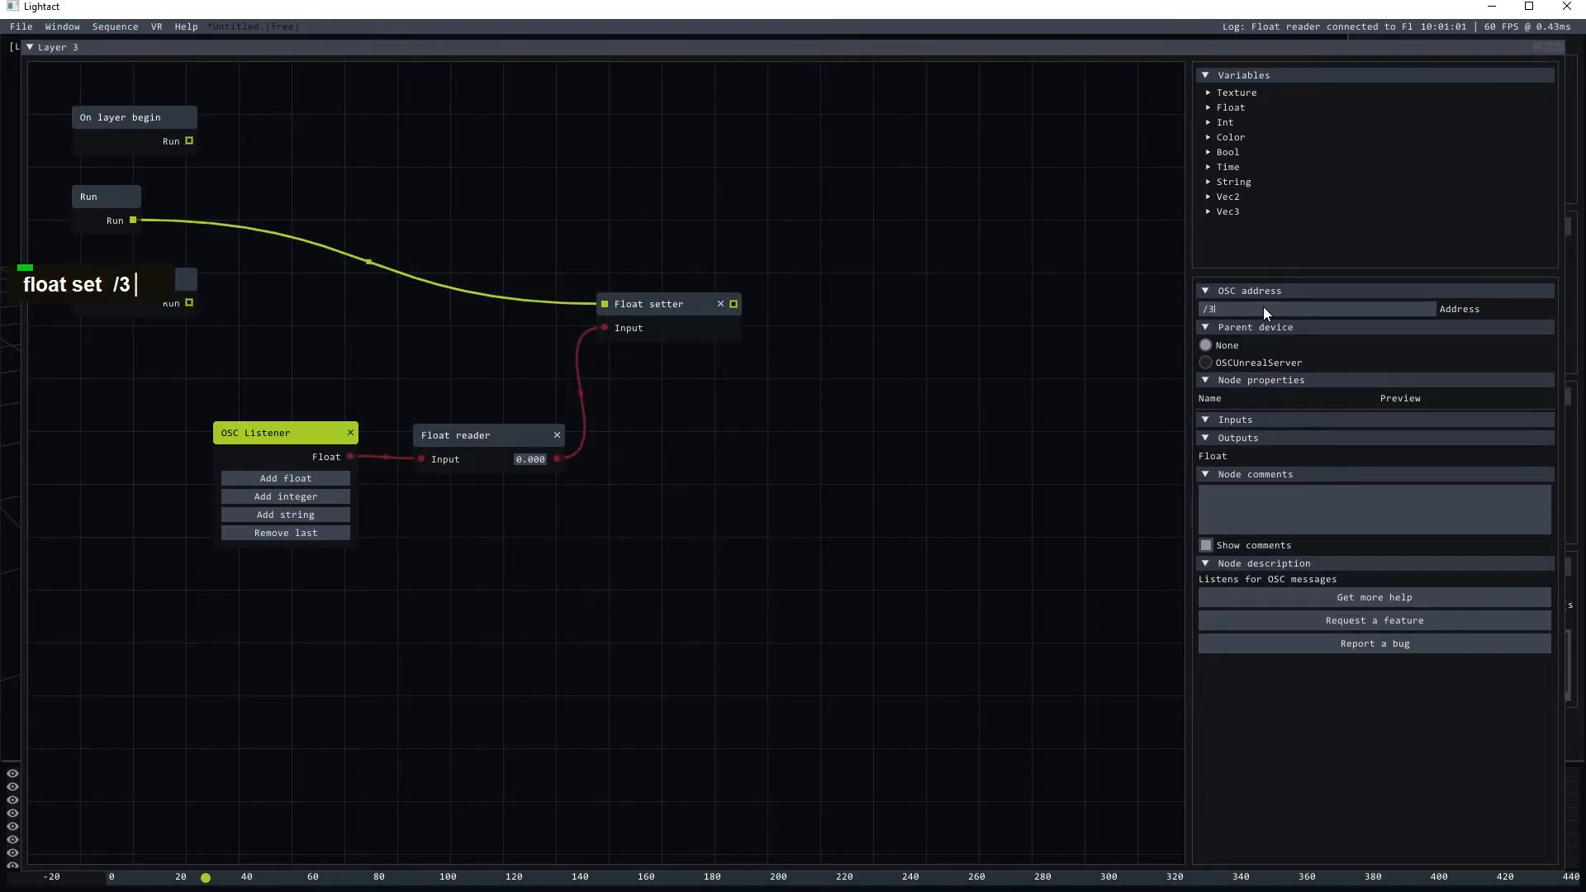
text(/ro)
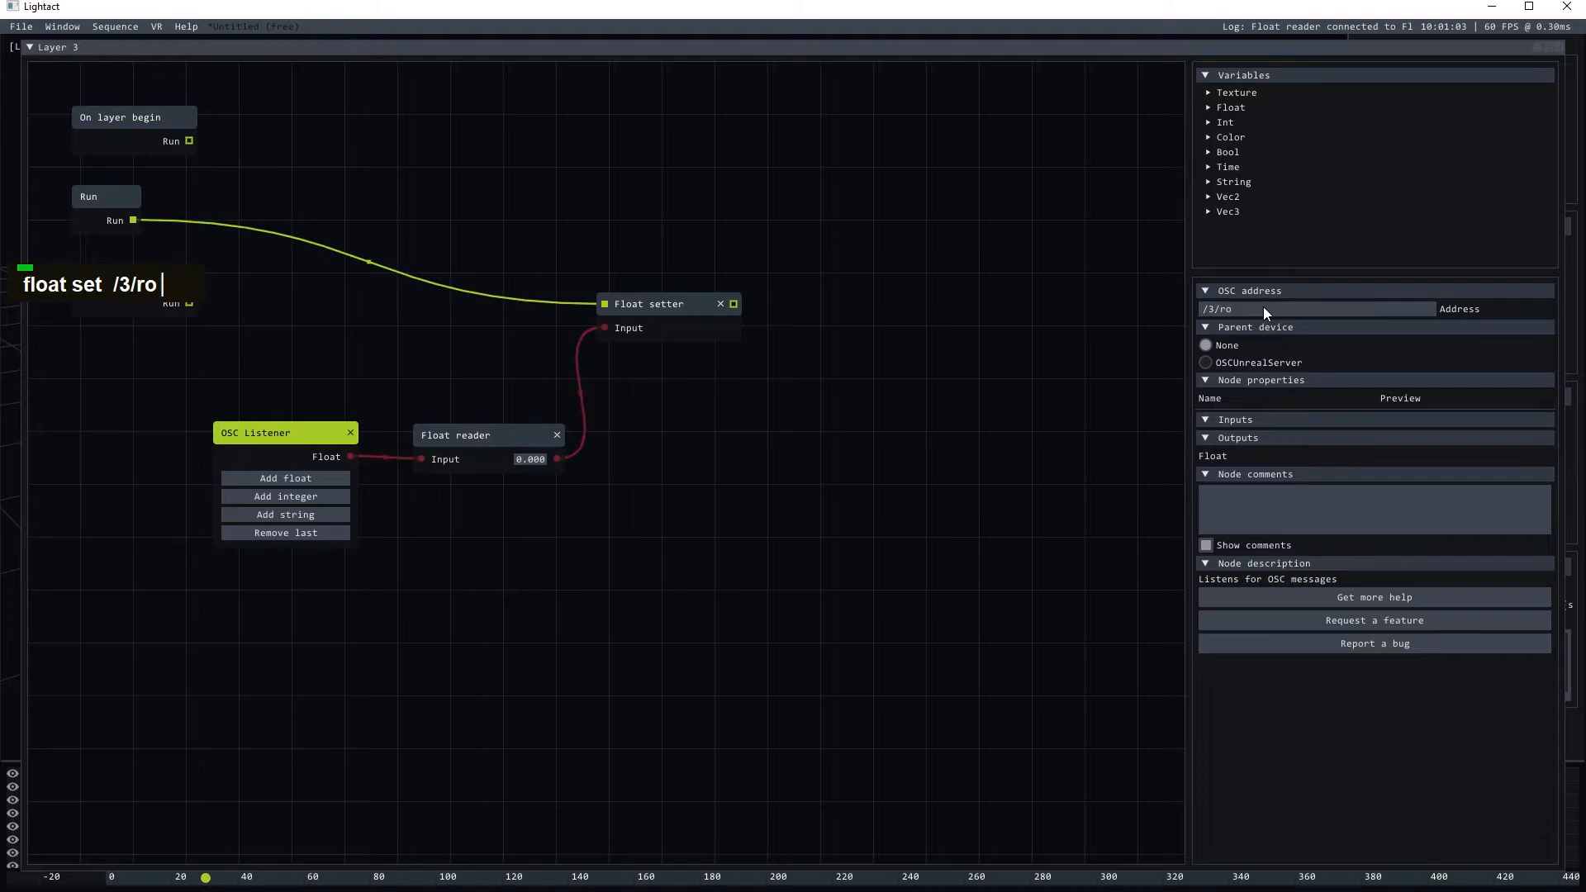
text(tary1)
click(707, 469)
click(266, 433)
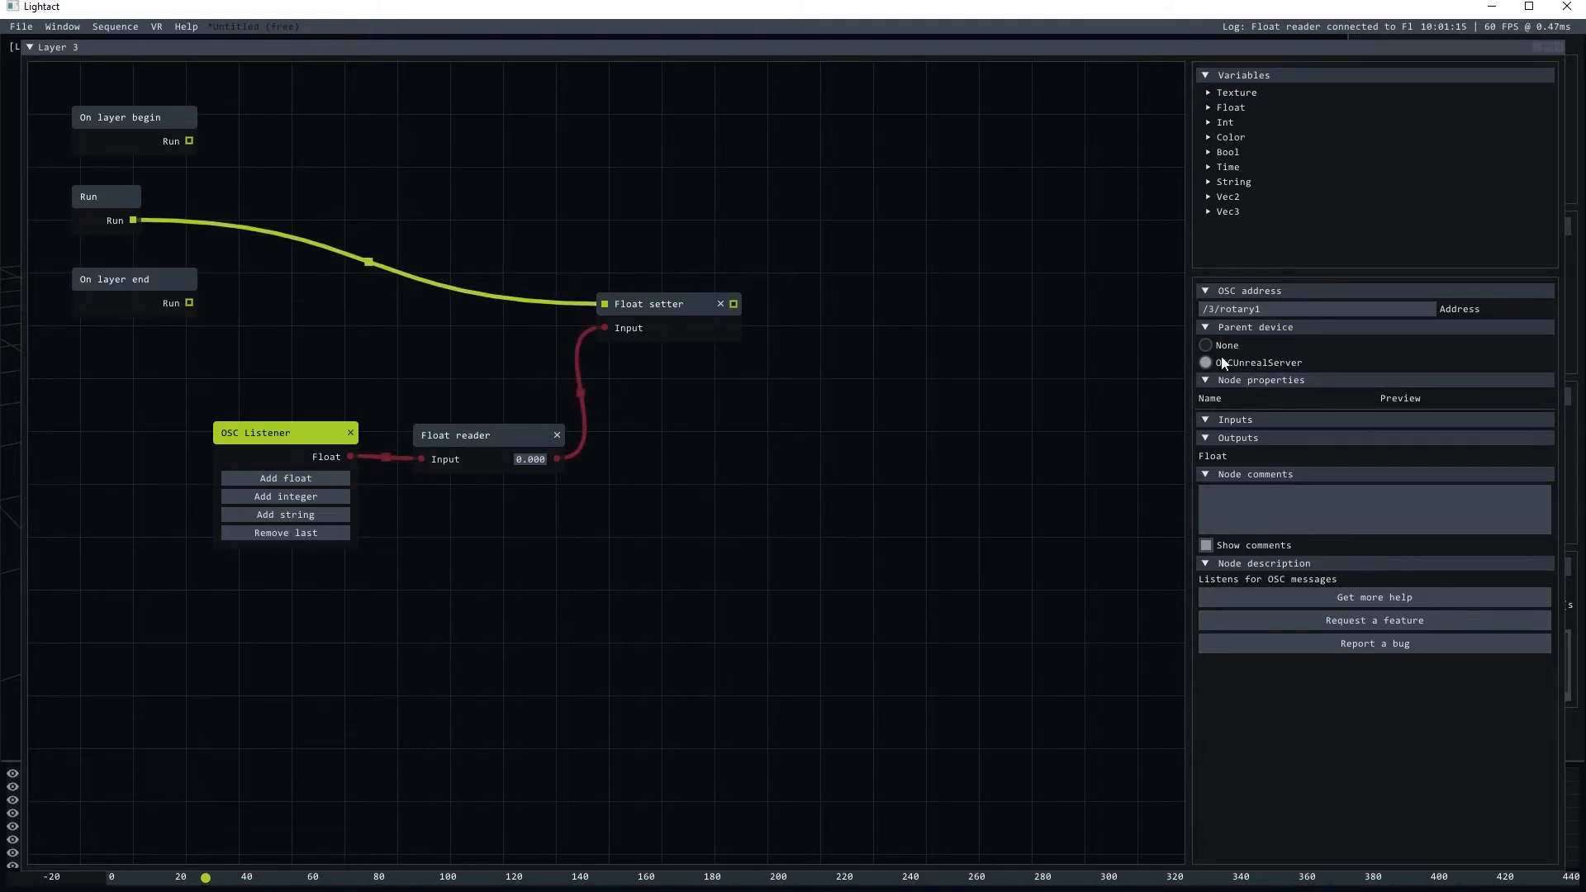
- Move the Float setter farther from the Float reader and check the OSC values arriving through the OSC Listener
drag(628, 322, 750, 247)
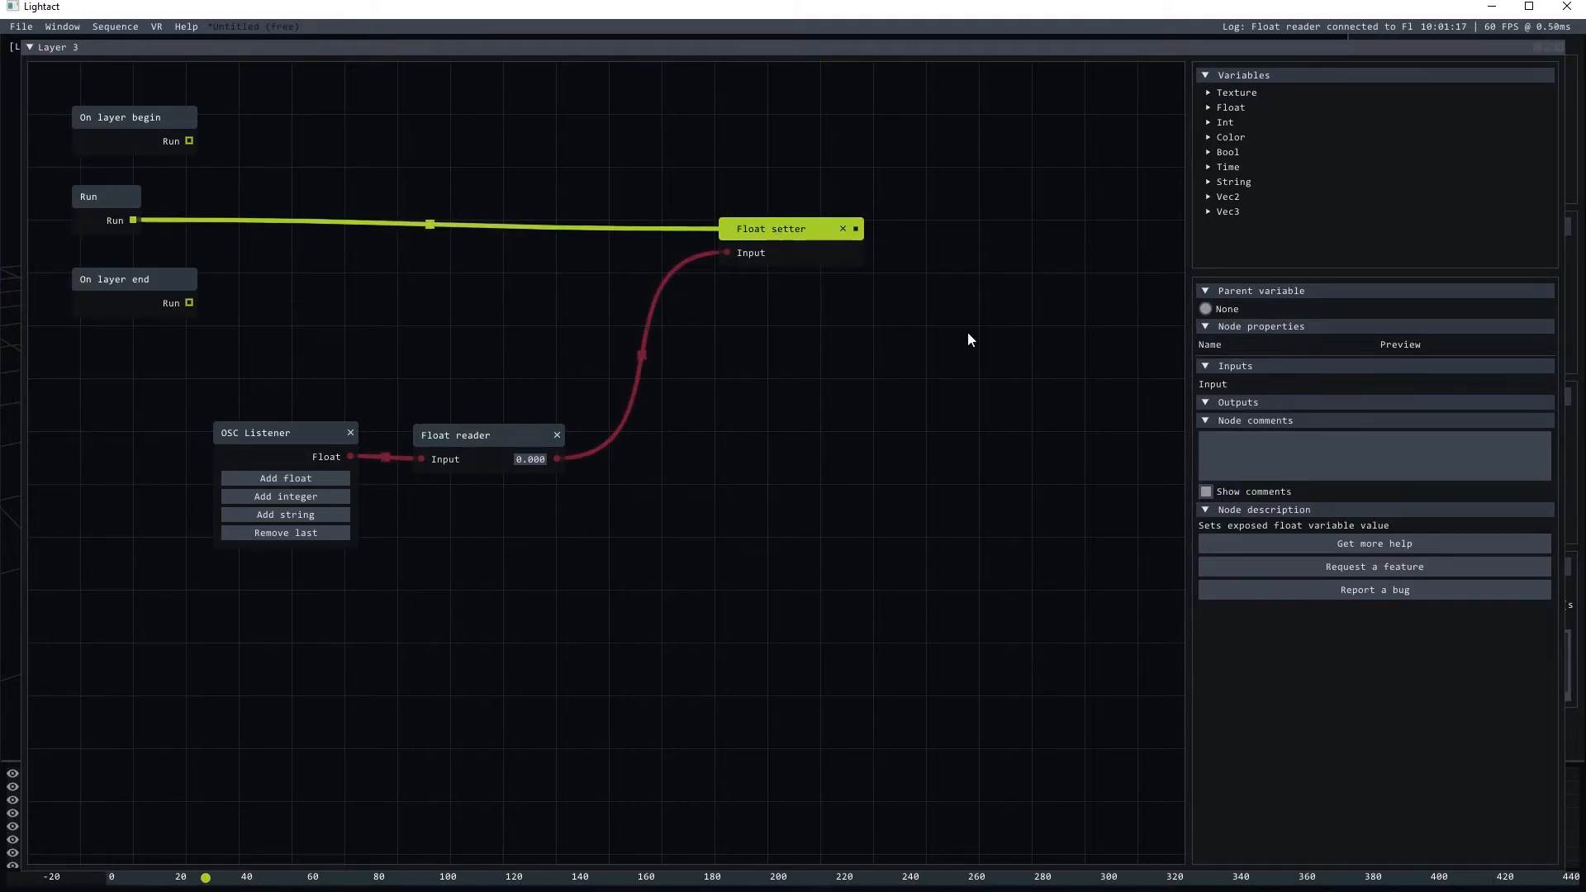
click(236, 444)
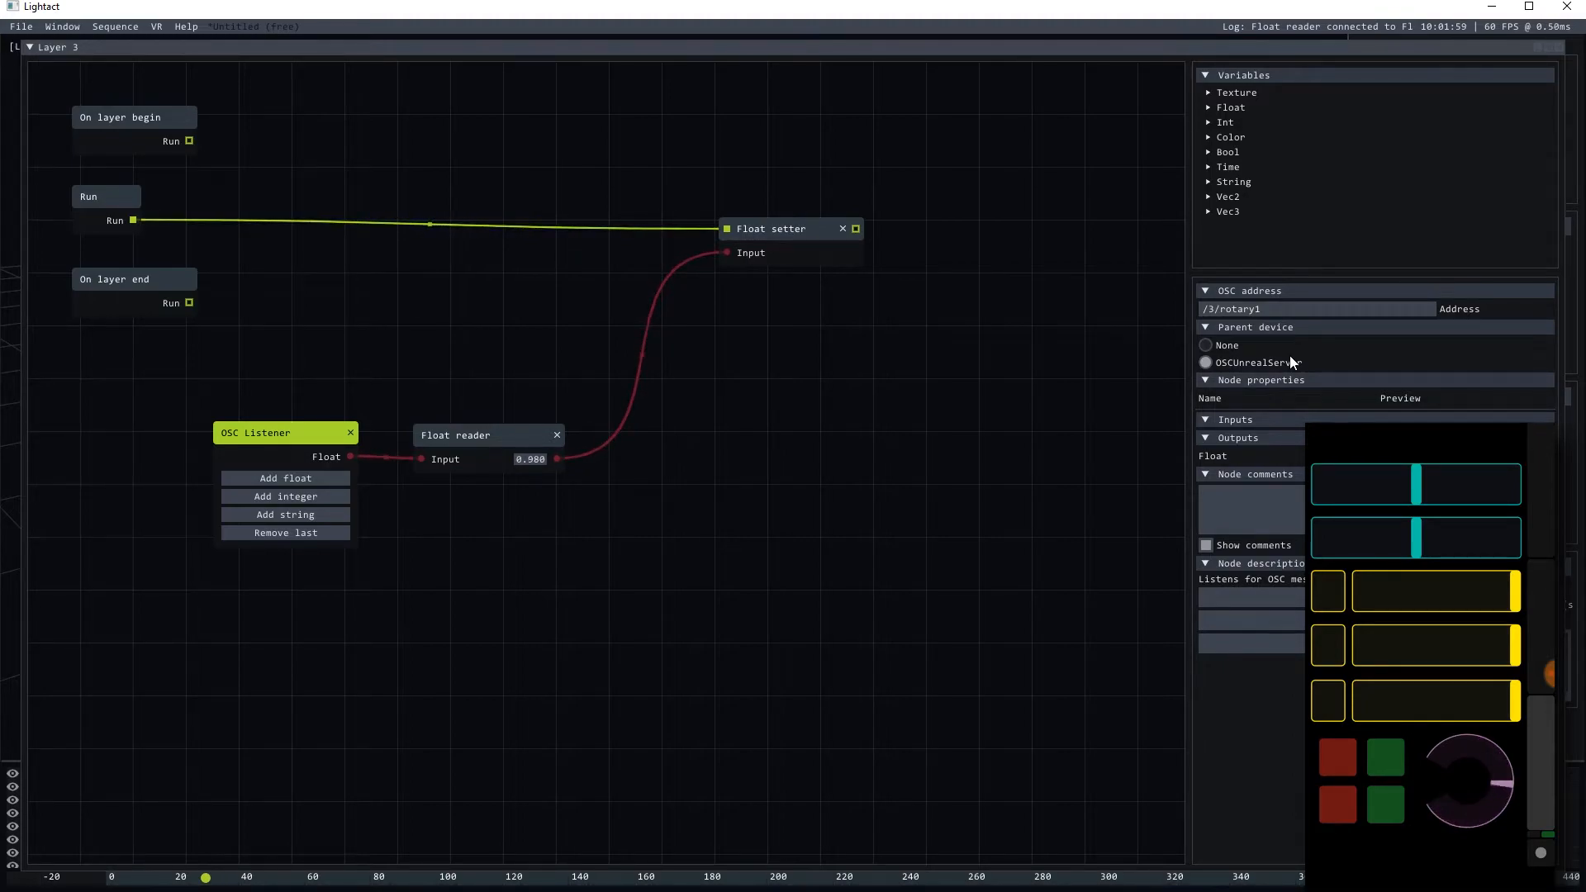
click(533, 355)
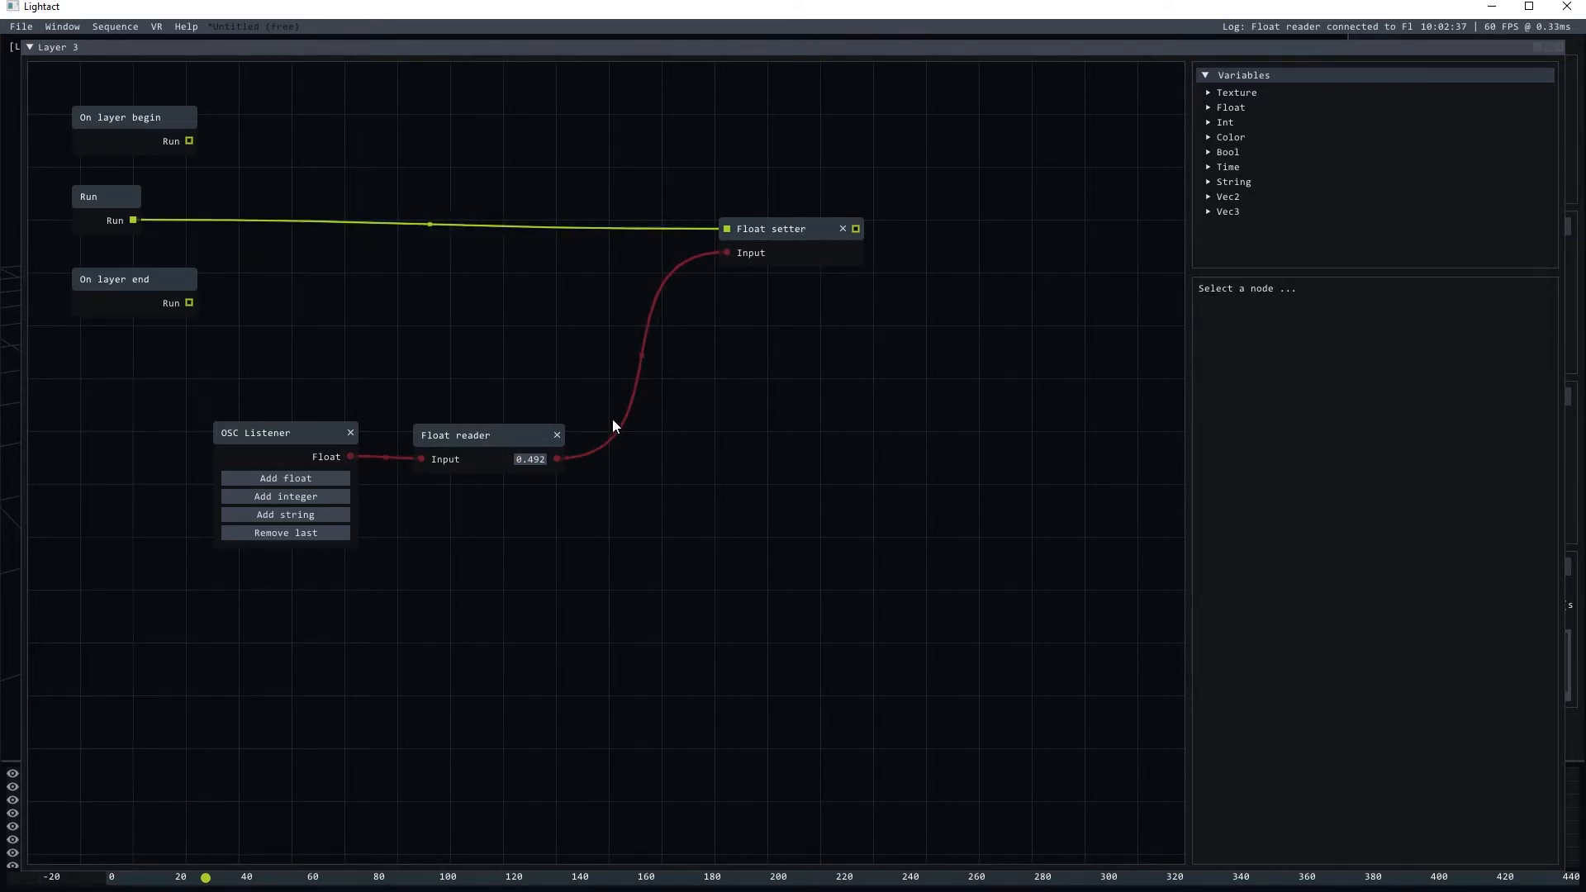
- Add a new JSON sharer device below OSCUnrealServer in the Devices window
key(F7)
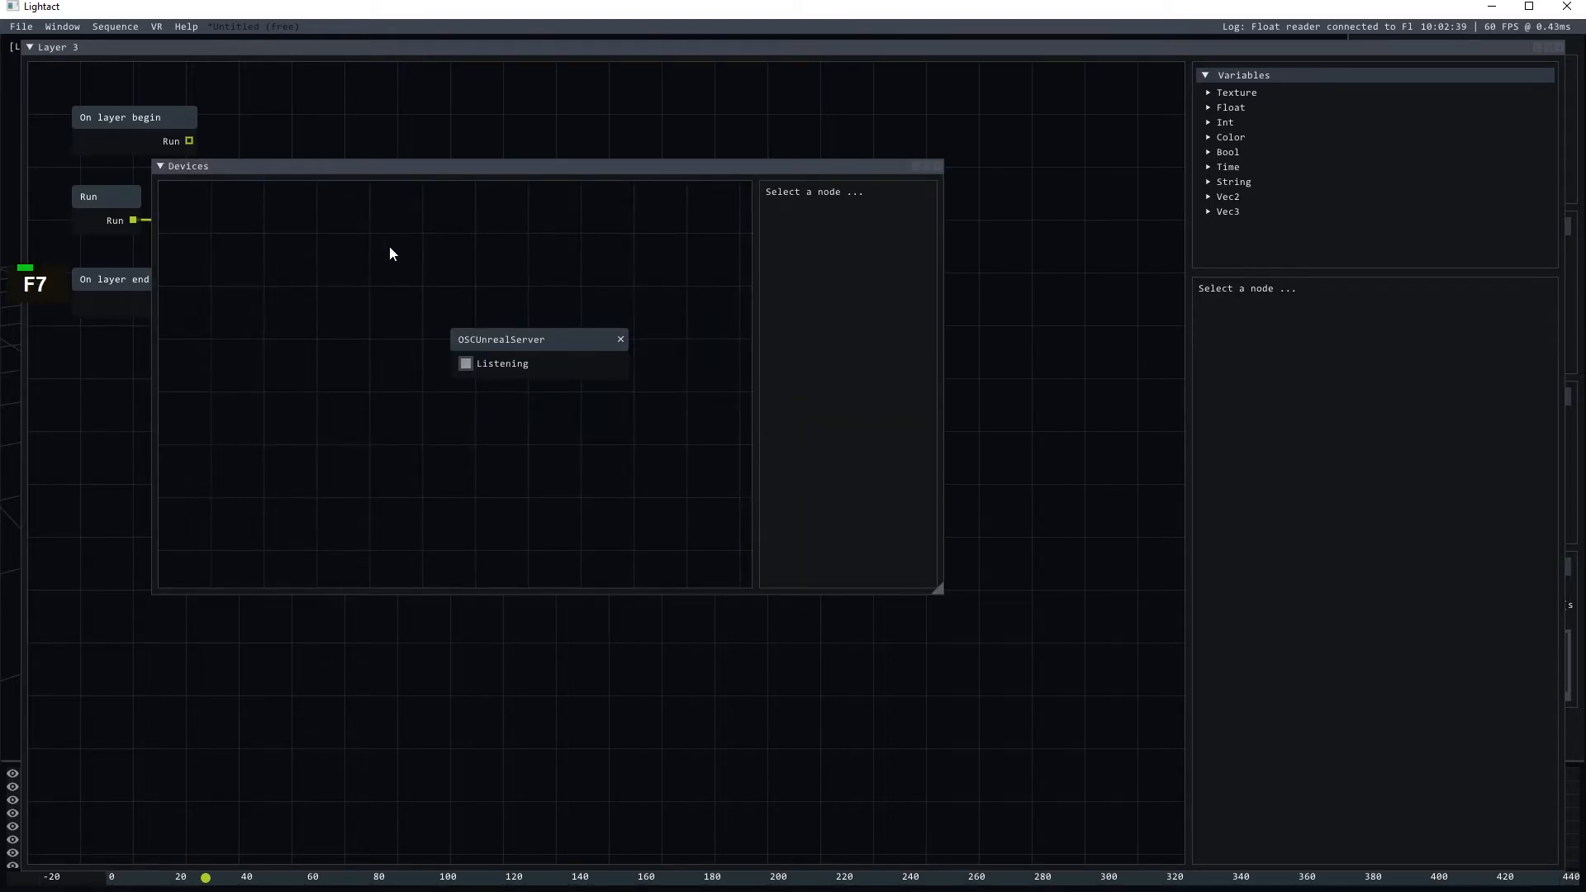
scroll(480, 370, down, 3)
right_click(479, 369)
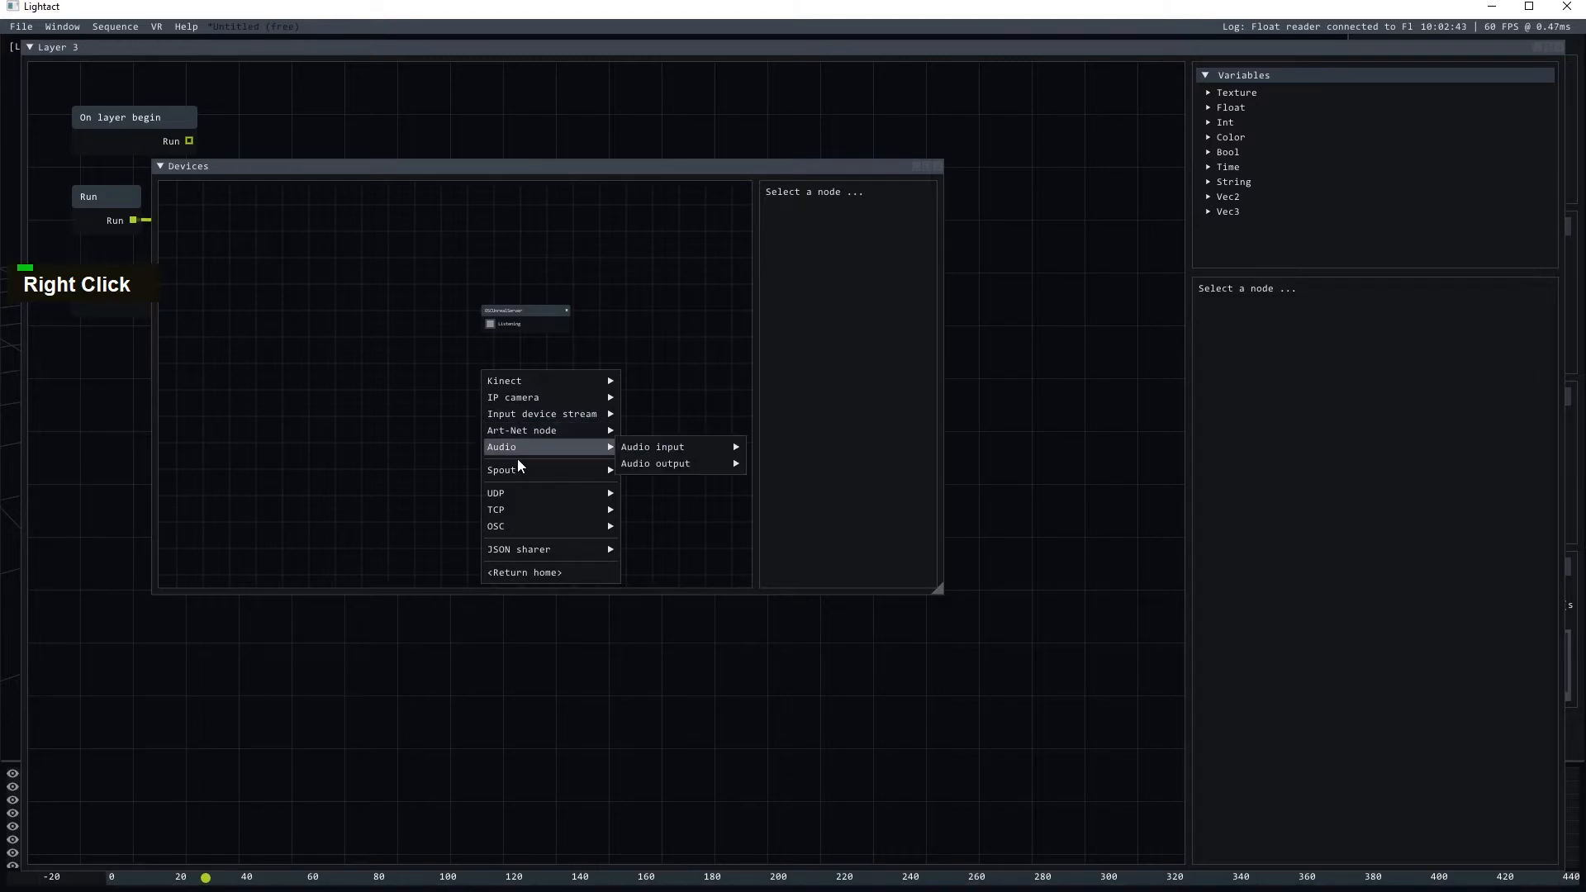
mouse_move(514, 547)
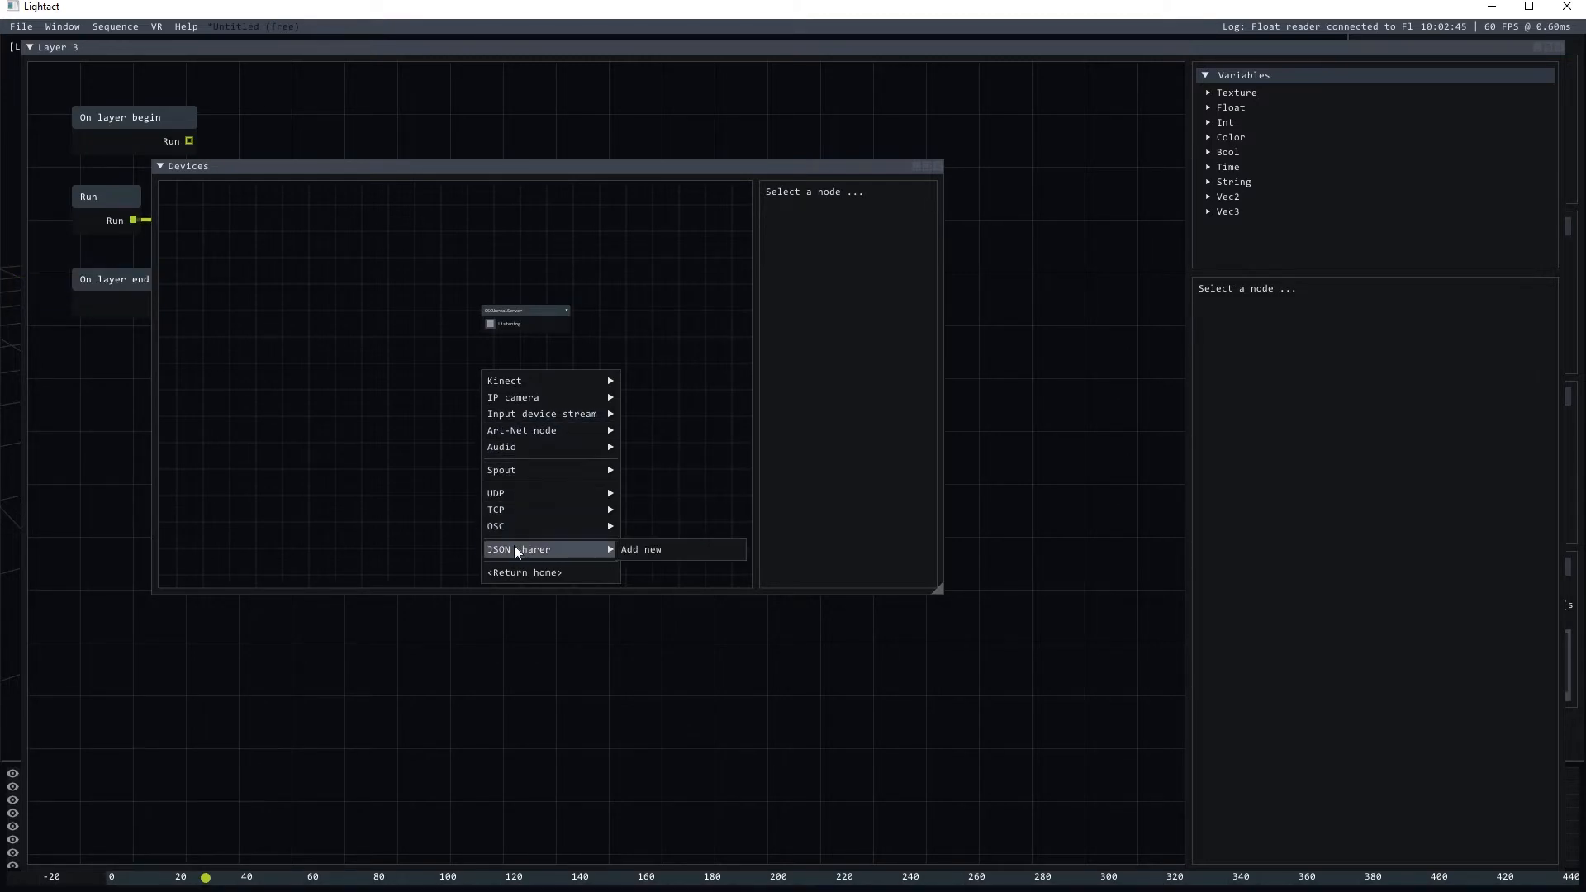
click(657, 550)
click(523, 371)
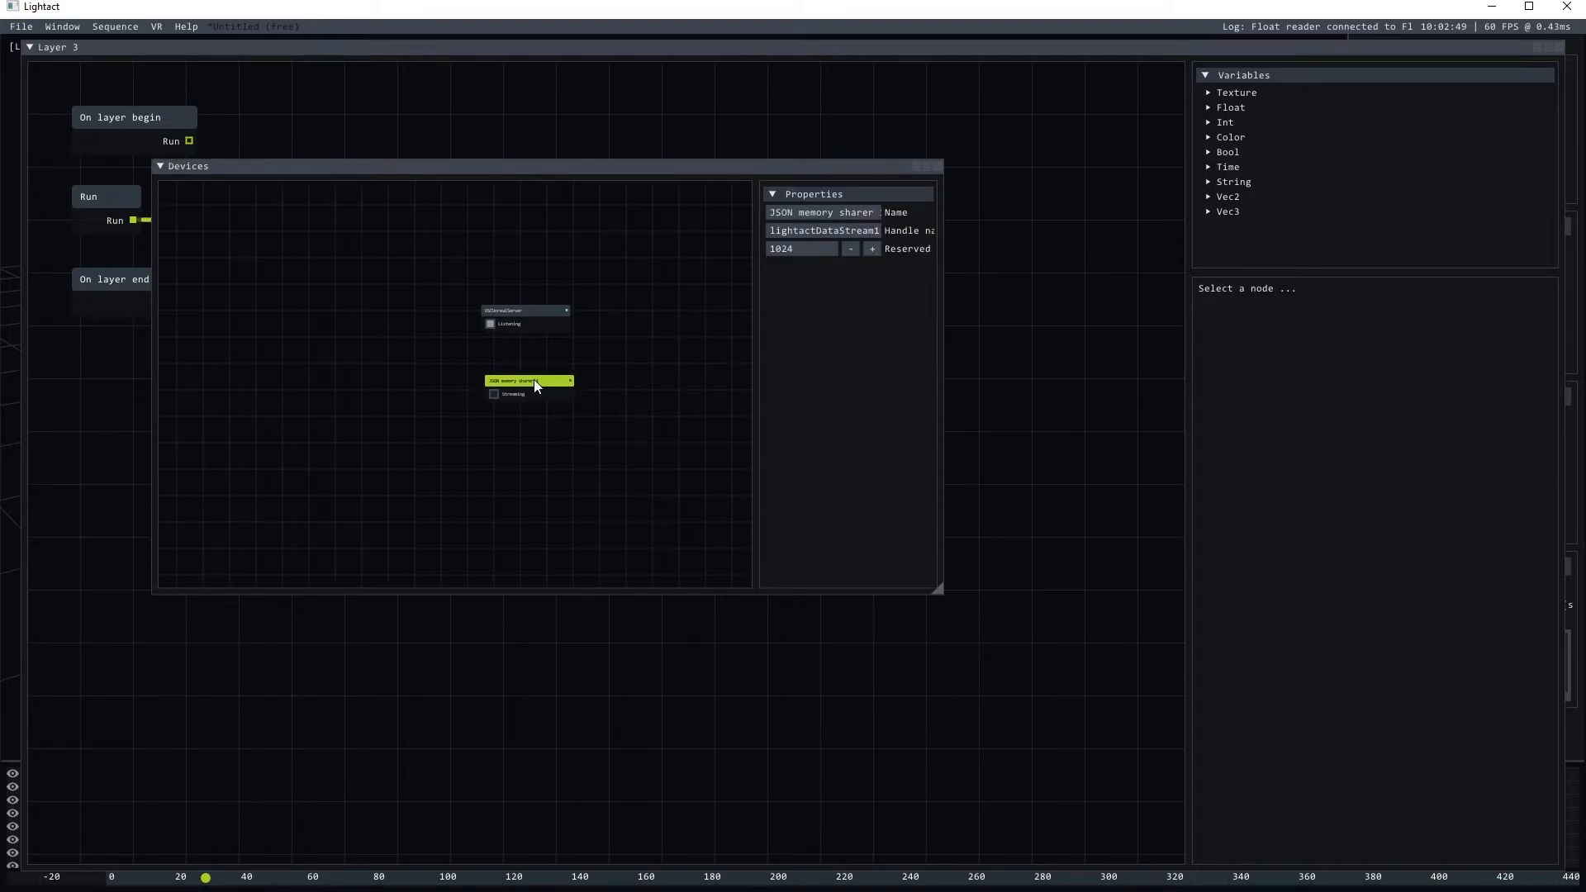
click(531, 374)
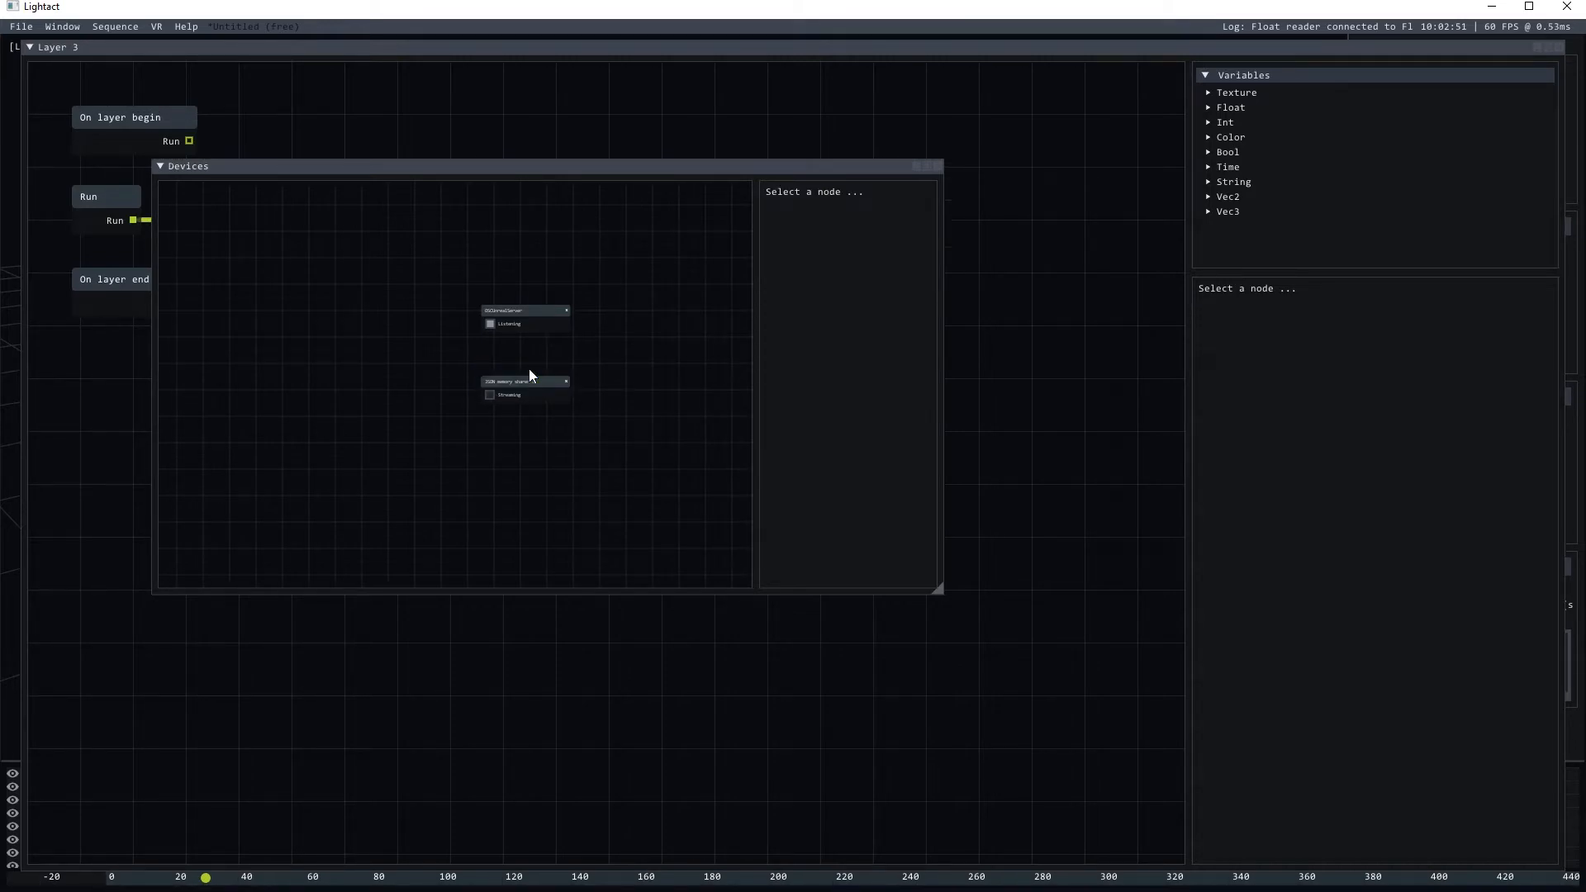
- Set the JSON memory sharer's handle name to vars2UE, turn on its streaming and close the Devices window
double_click(529, 376)
double_click(529, 381)
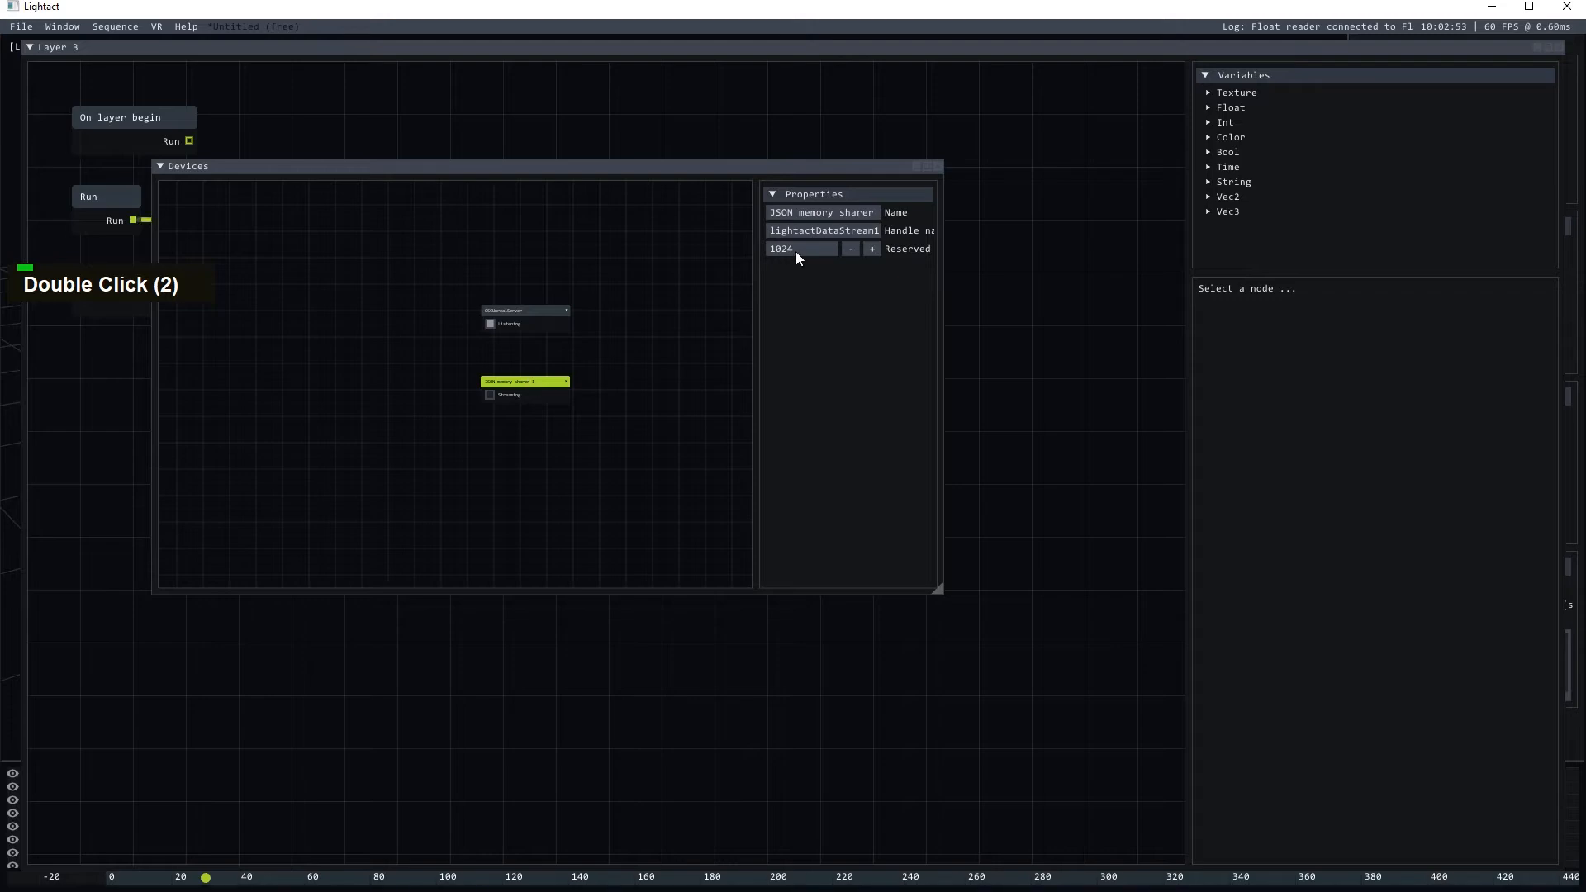
scroll(497, 381, up, 3)
scroll(556, 364, down, 2)
scroll(562, 361, up, 1)
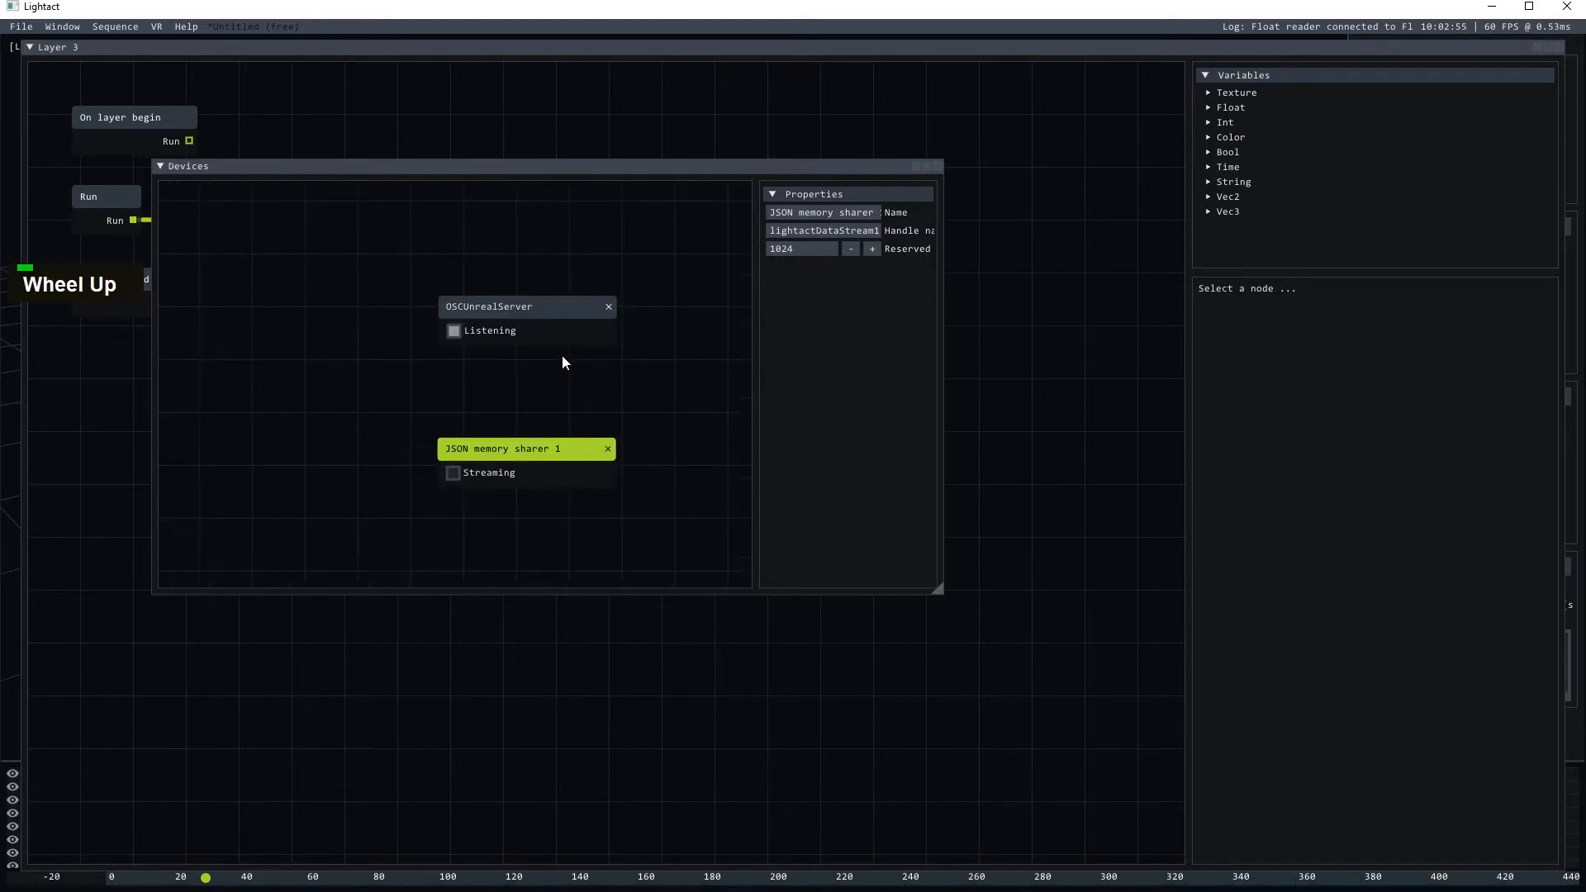
double_click(805, 235)
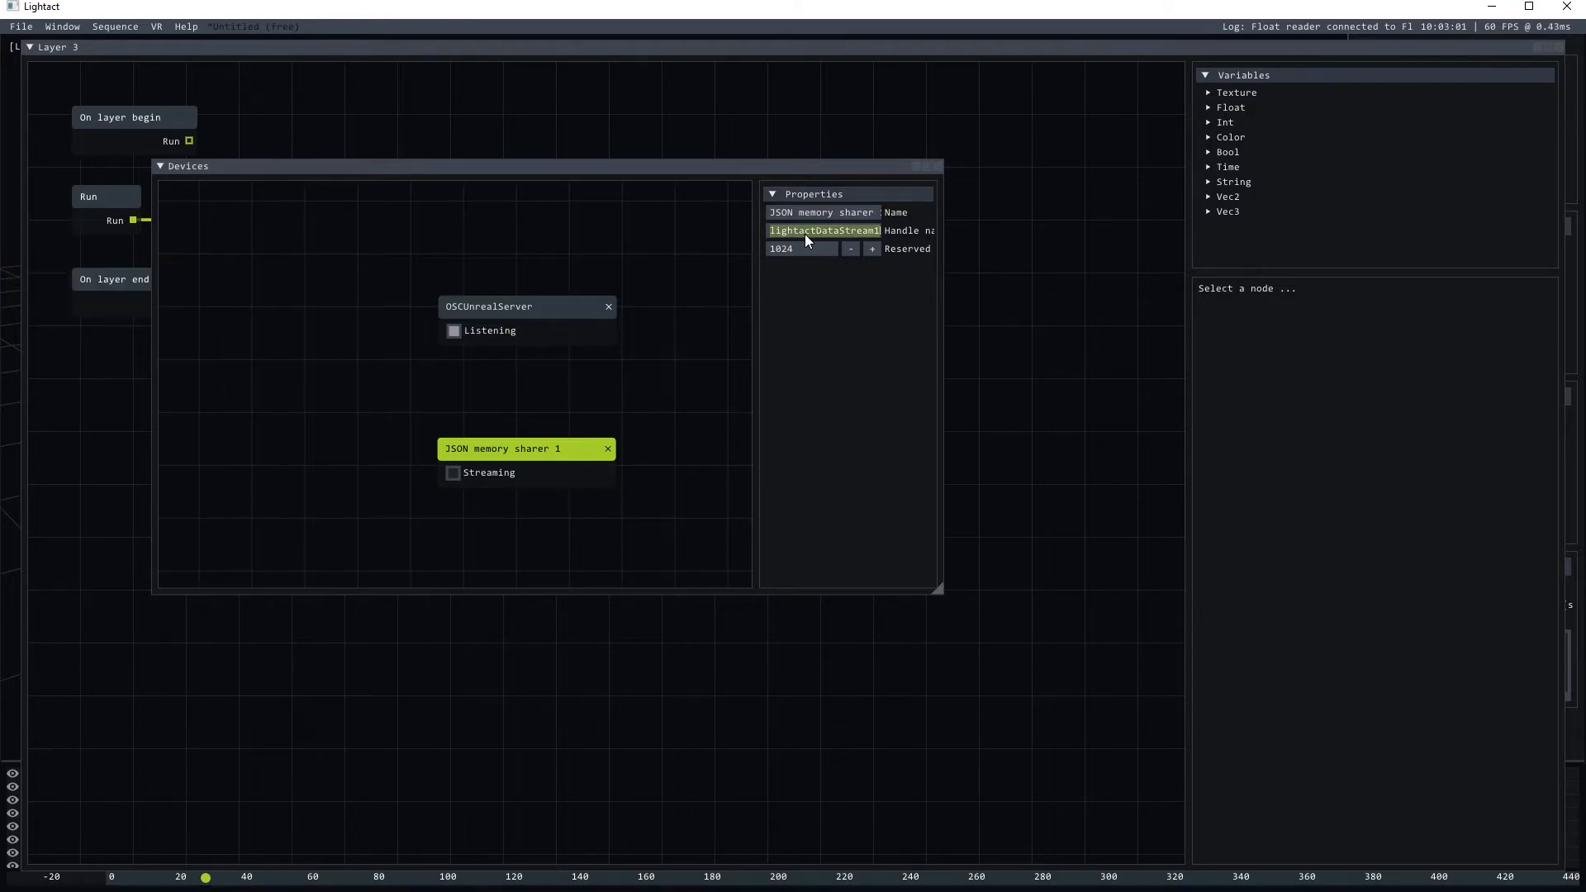
text(heightOSC)
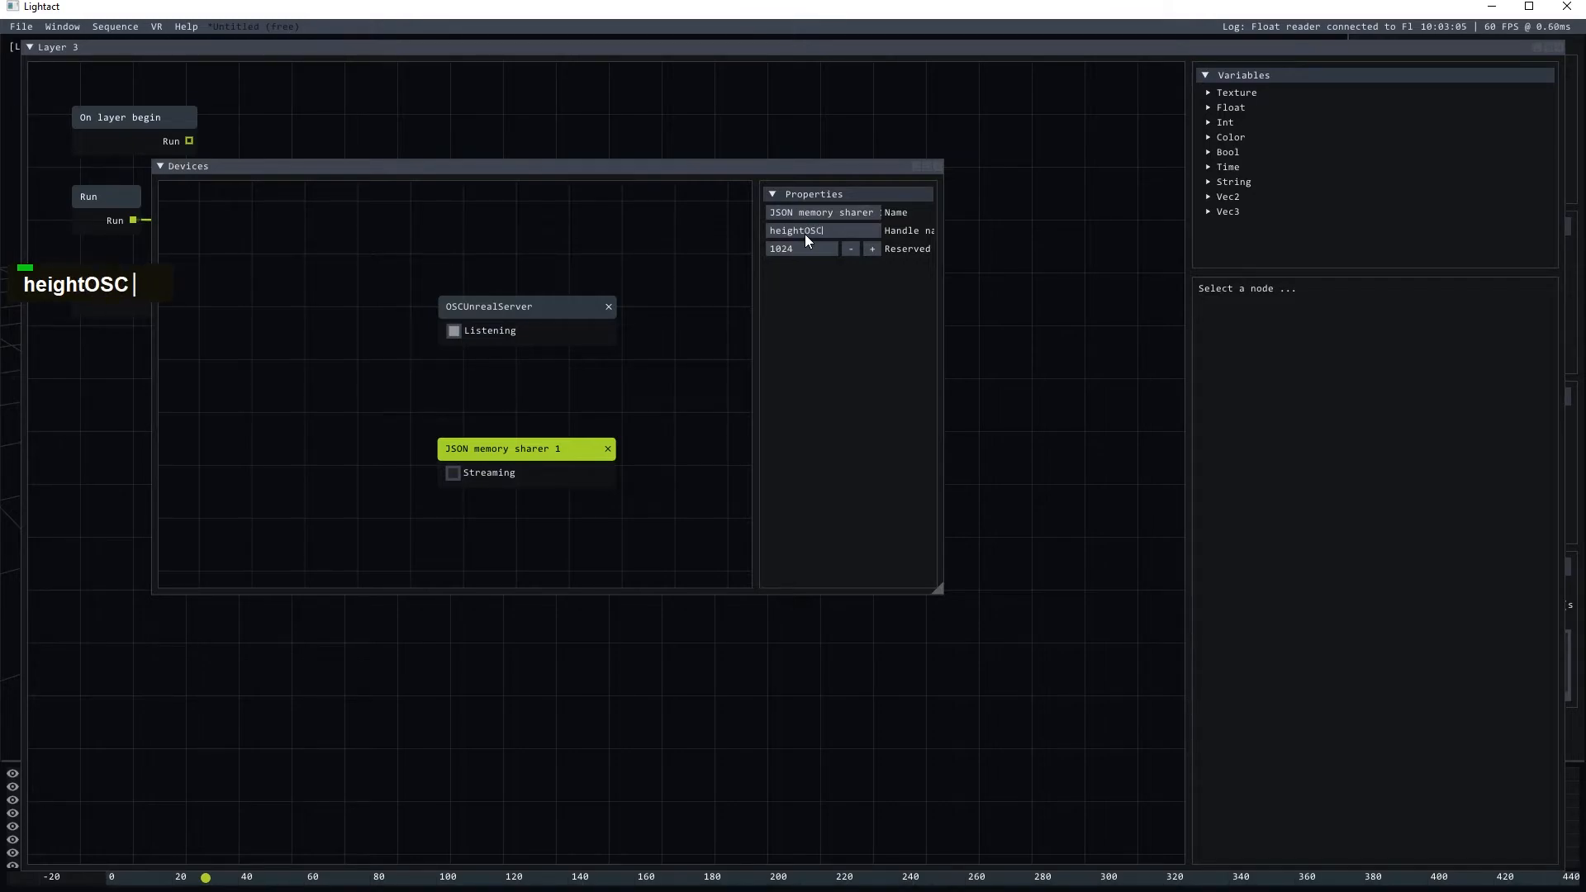
double_click(511, 421)
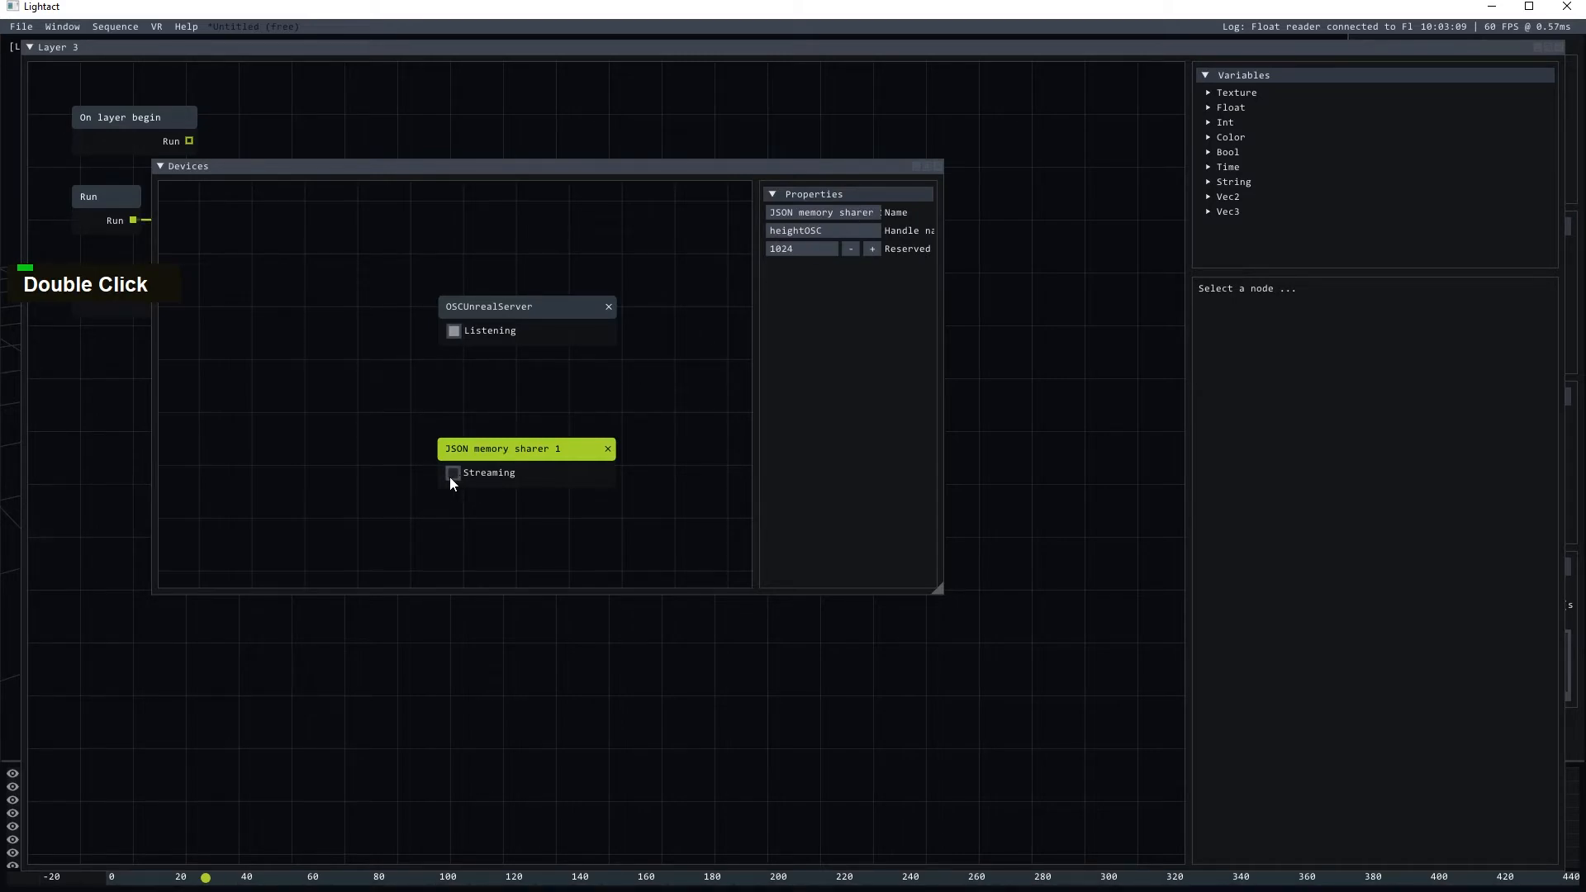
text(vars2UE)
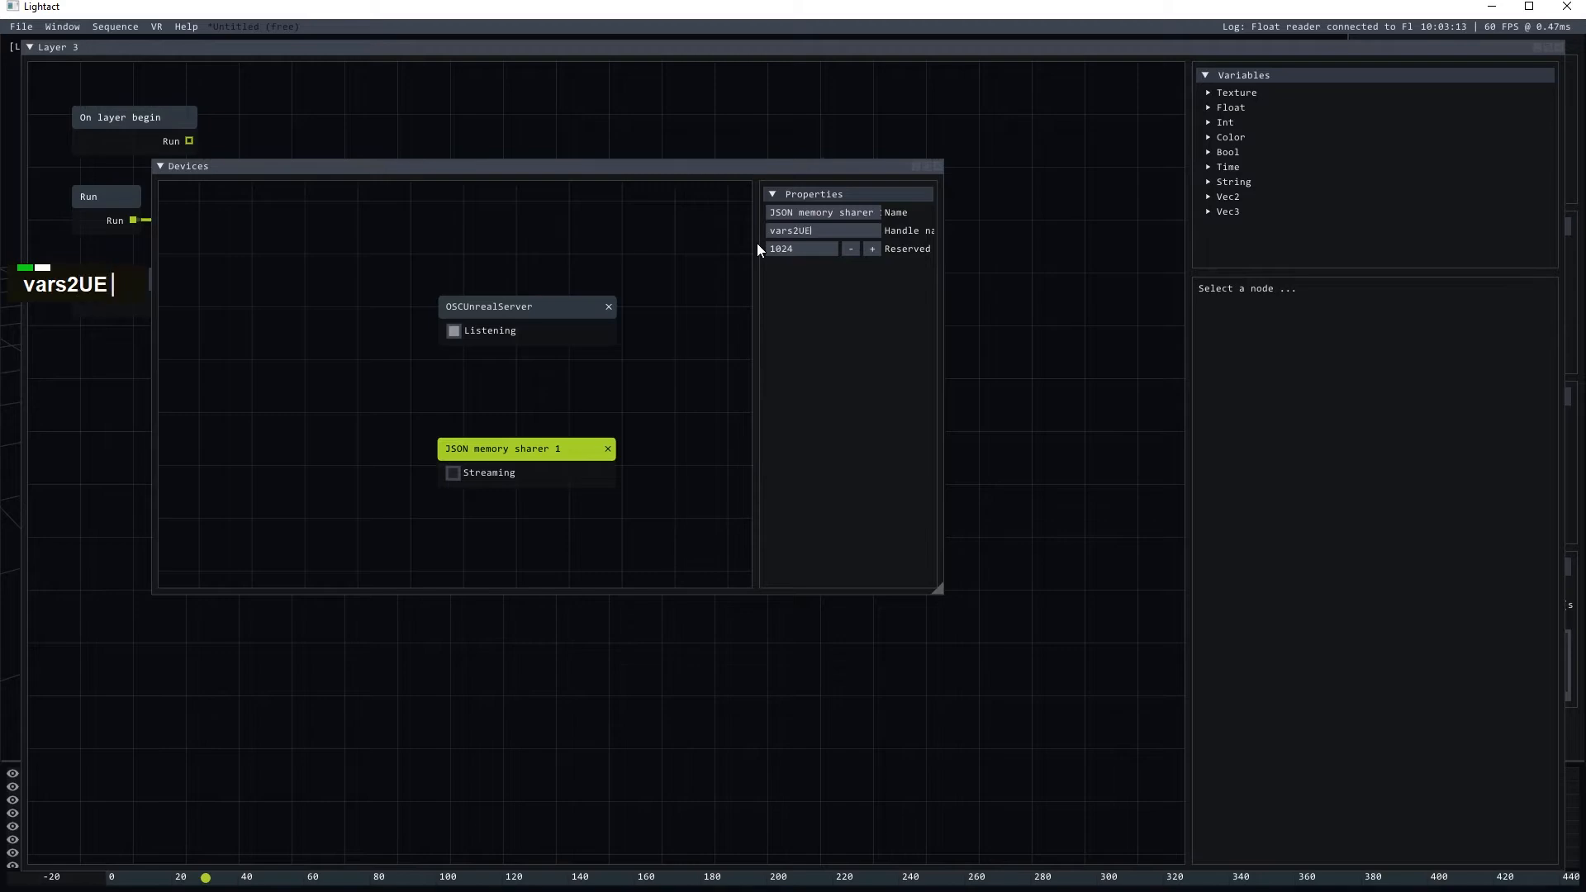
click(452, 474)
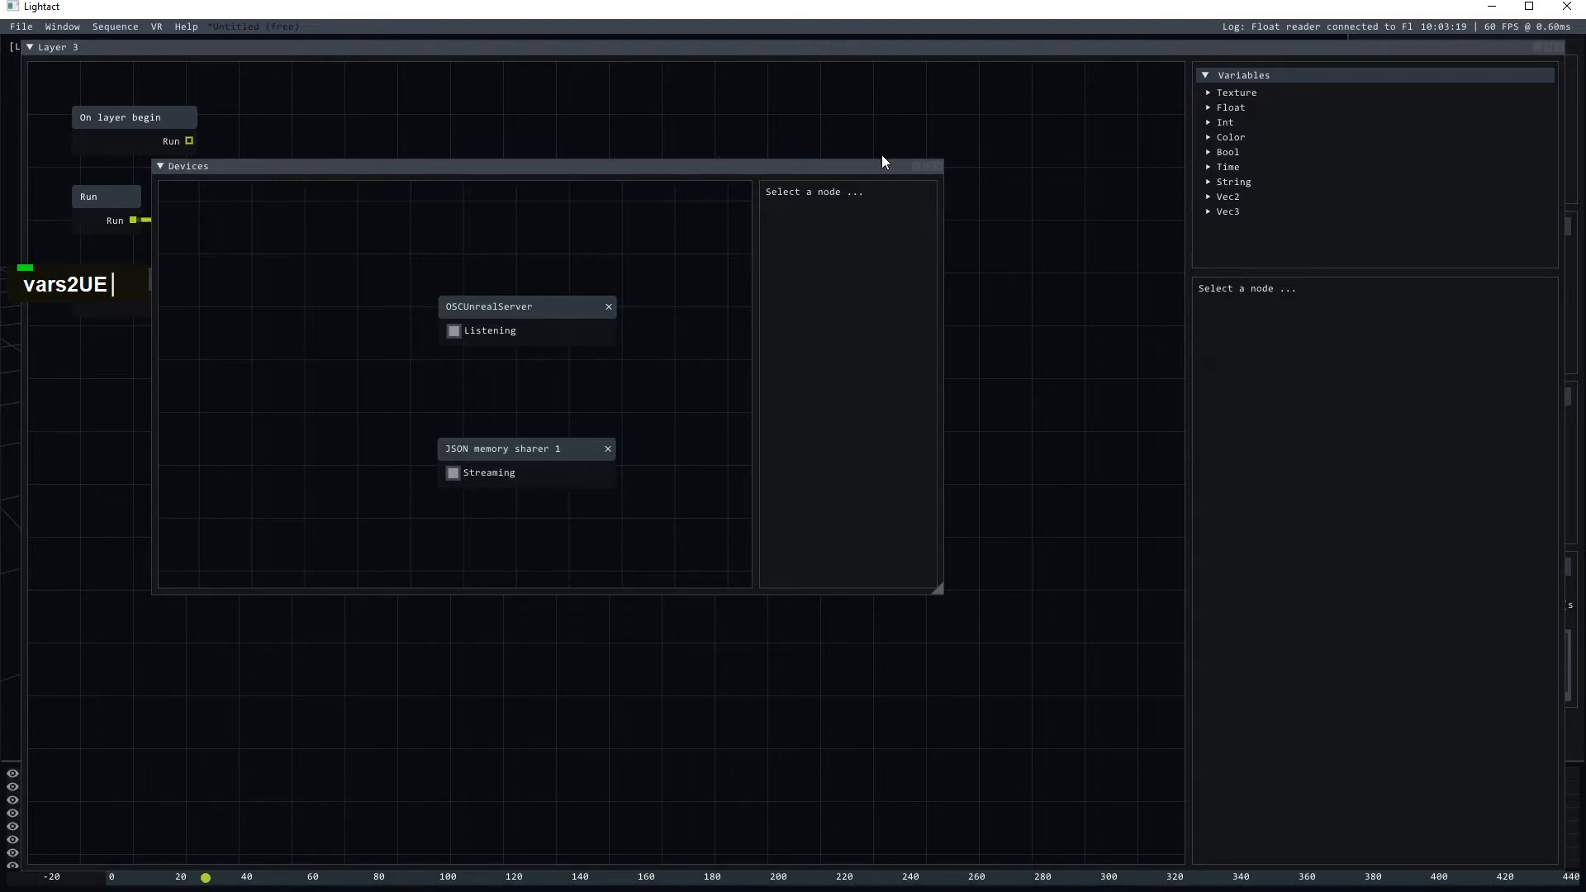
double_click(913, 167)
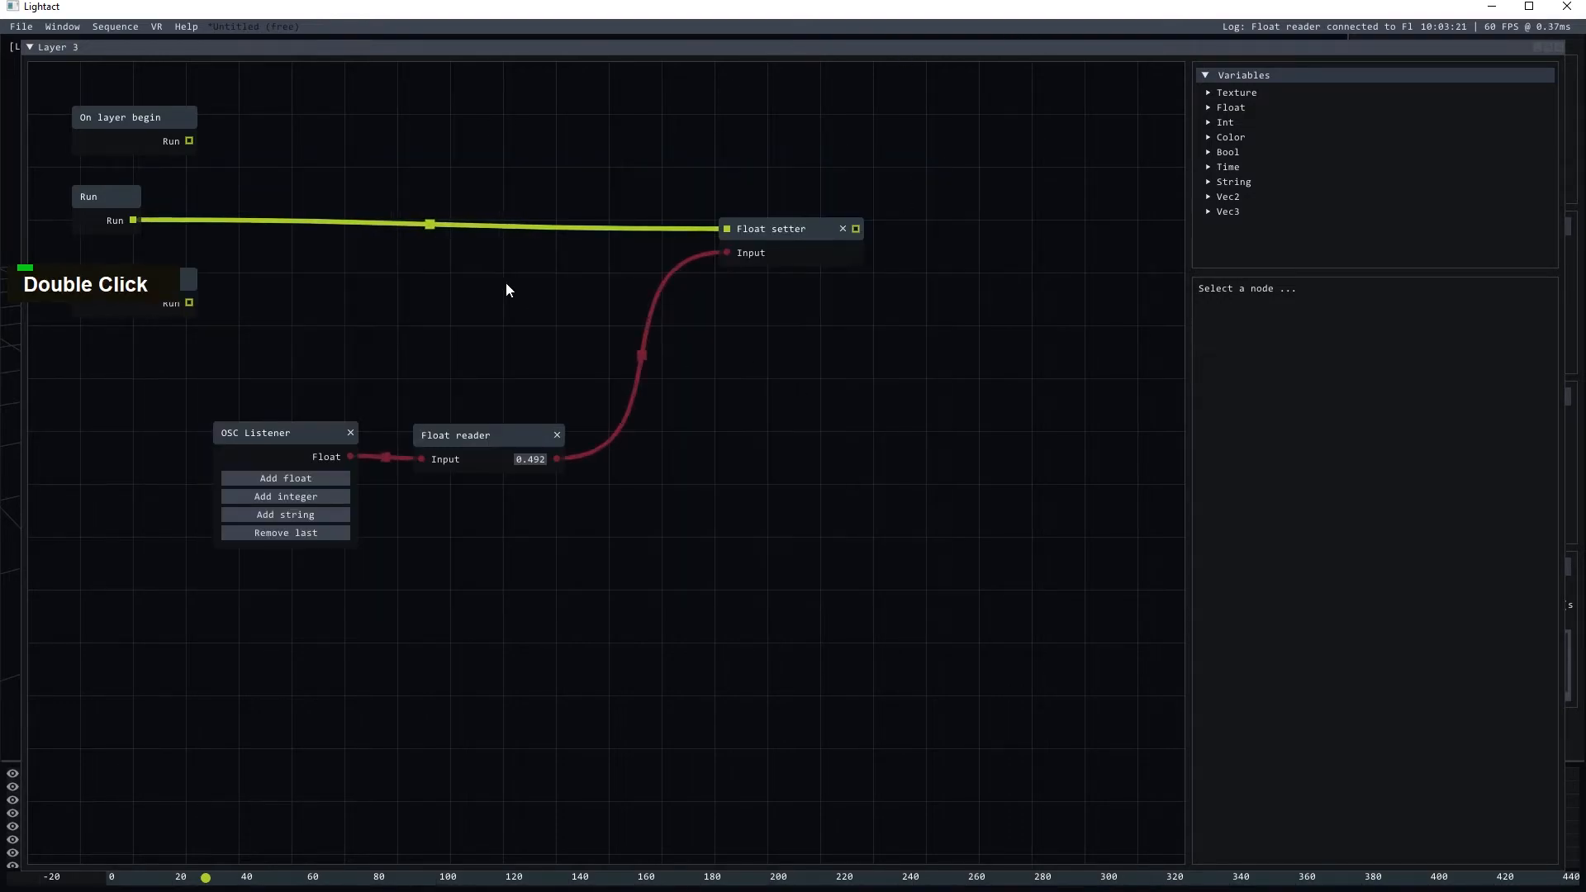
- Add a Shared memory sender node beside the Float setter and trigger it from the Float setter's flow output
scroll(428, 358, down, 2)
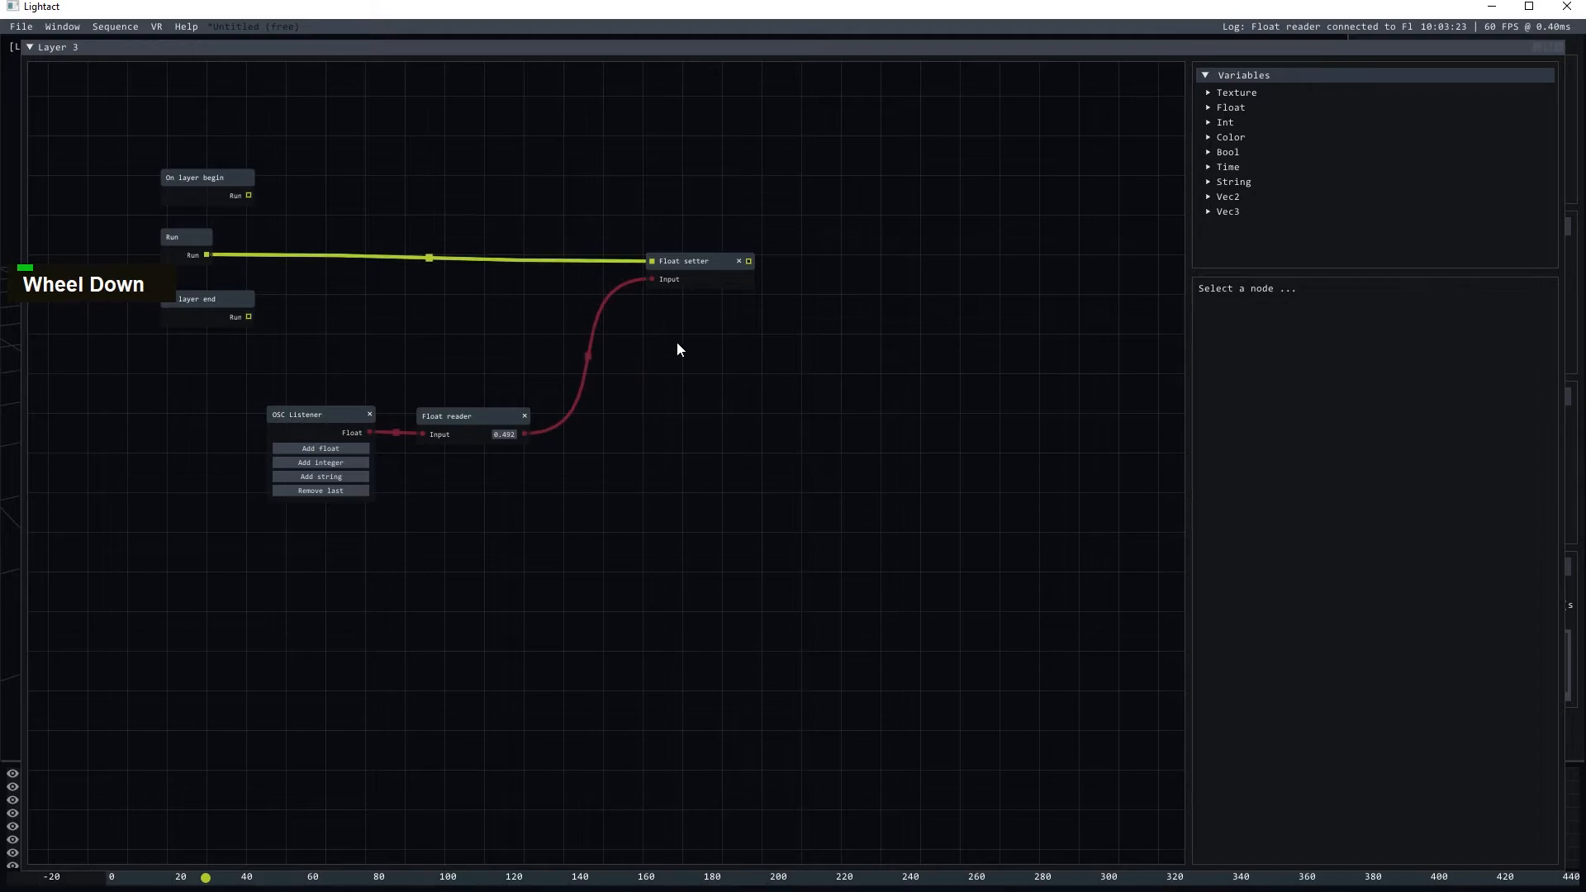
right_click(809, 320)
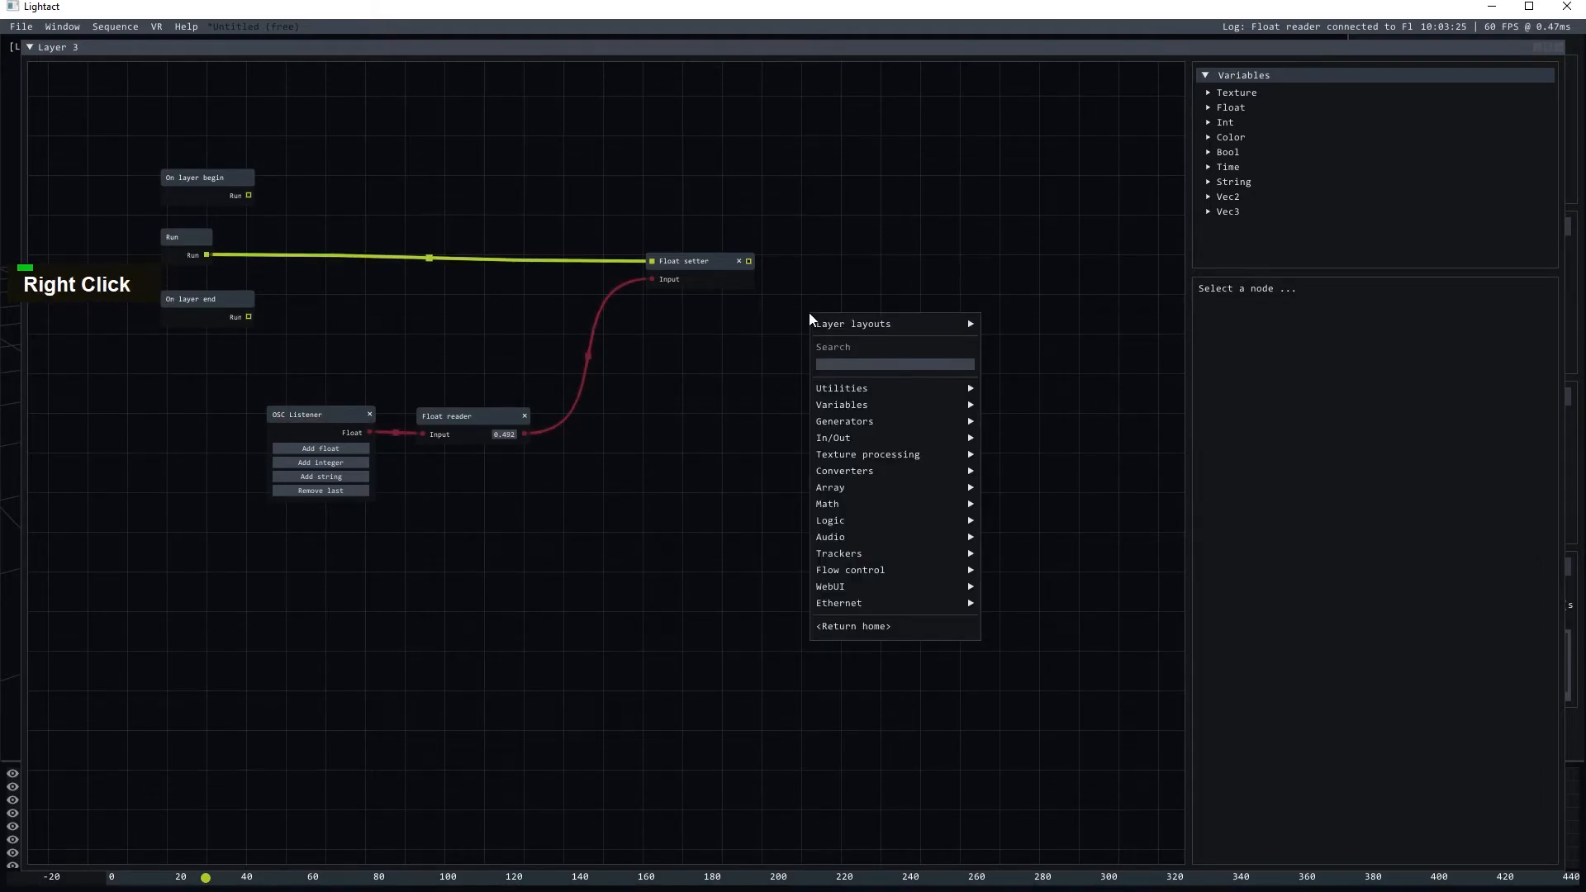
text(json)
key(BackSpace)
key(BackSpace)
key(BackSpace)
key(BackSpace)
text(sq)
key(BackSpace)
text(ha)
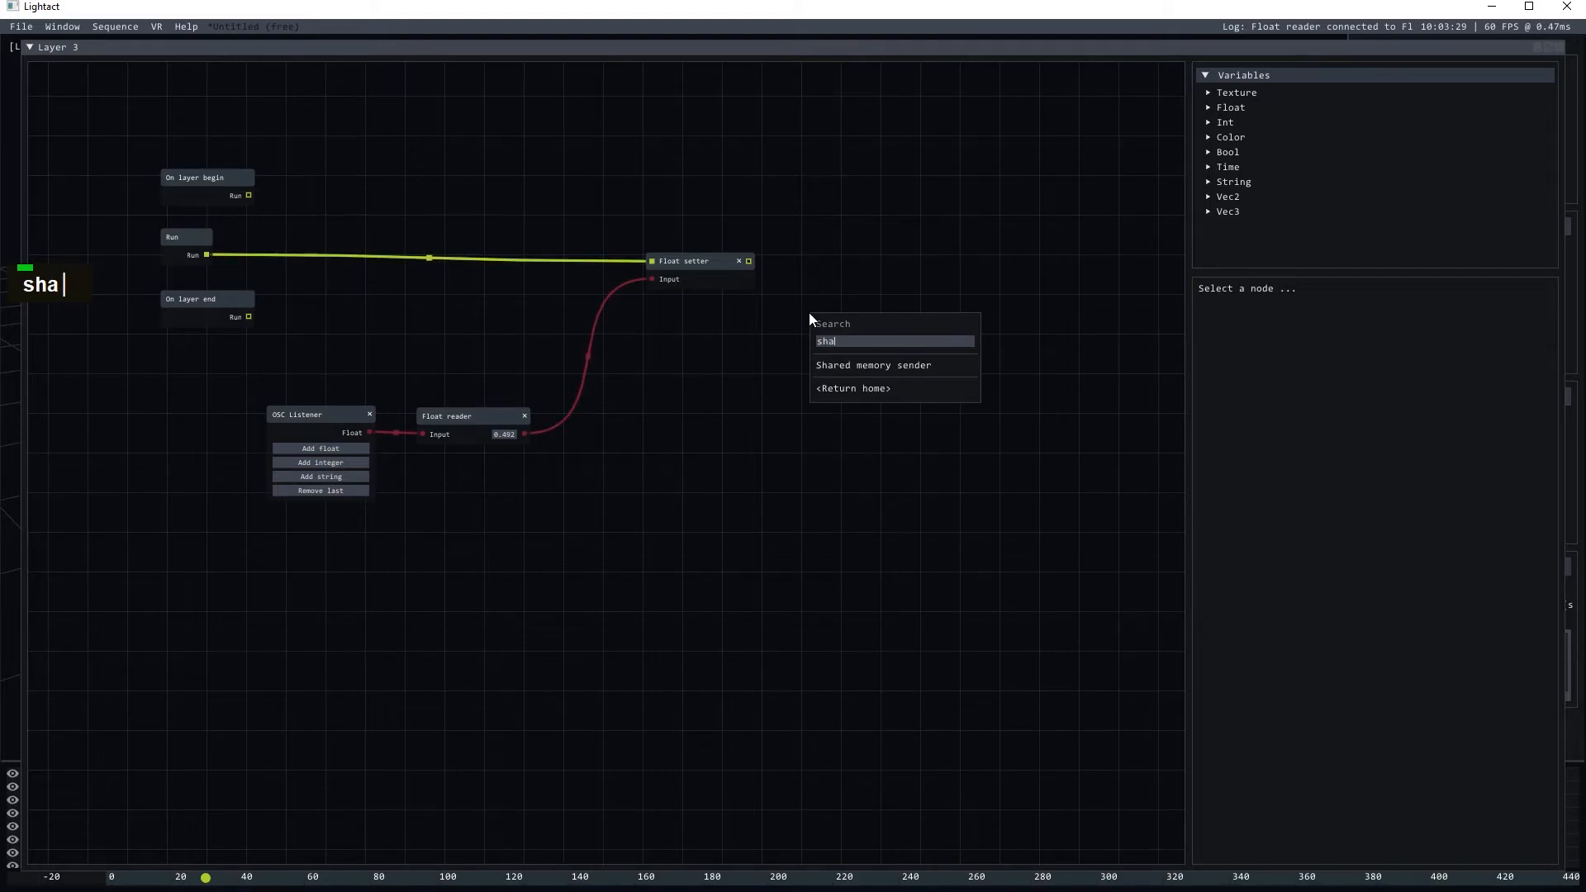
click(865, 365)
drag(853, 314, 875, 254)
drag(749, 261, 831, 257)
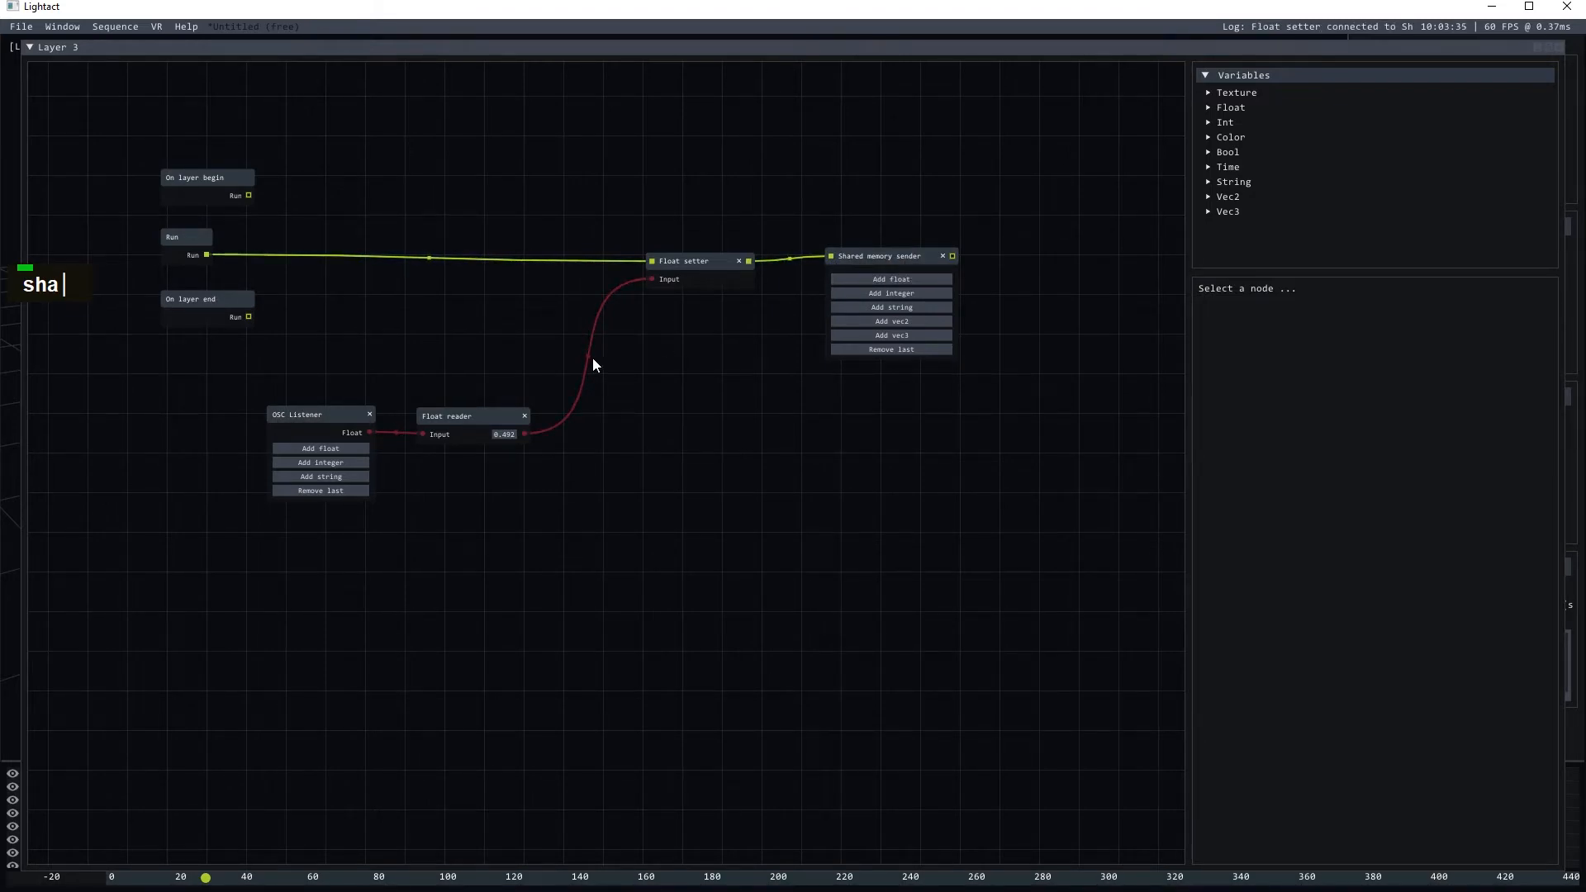
- Add a float input named heightOSC to the Shared memory sender and feed it from the Float reader's output
click(895, 280)
click(882, 288)
text(heightOSC)
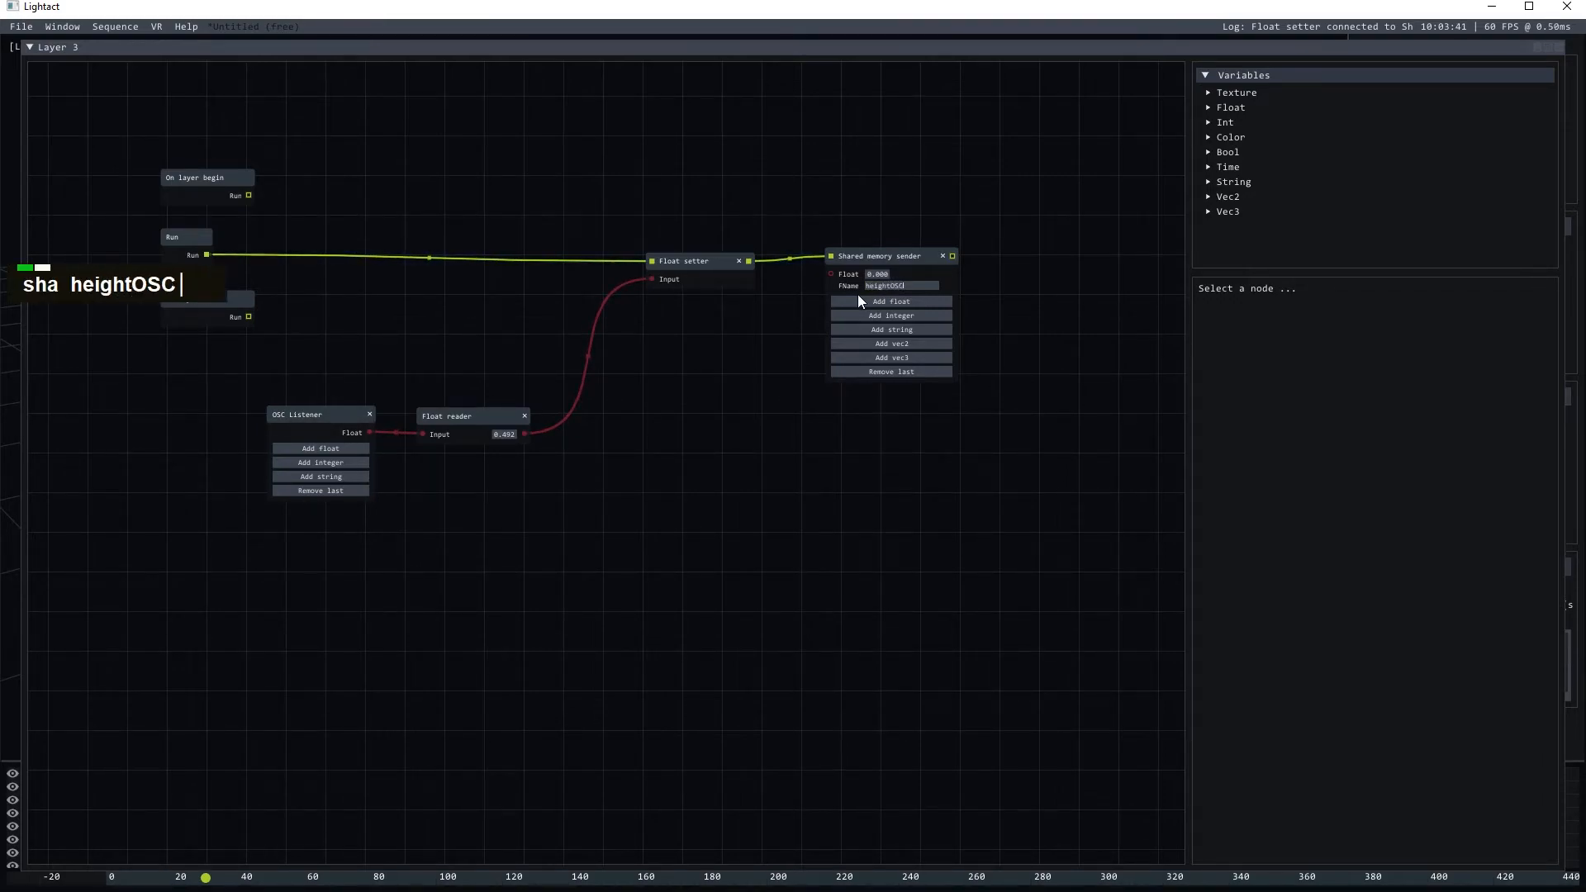
drag(525, 434, 880, 265)
- Set the Shared memory sender's parent device to JSON memory sharer 1
click(872, 218)
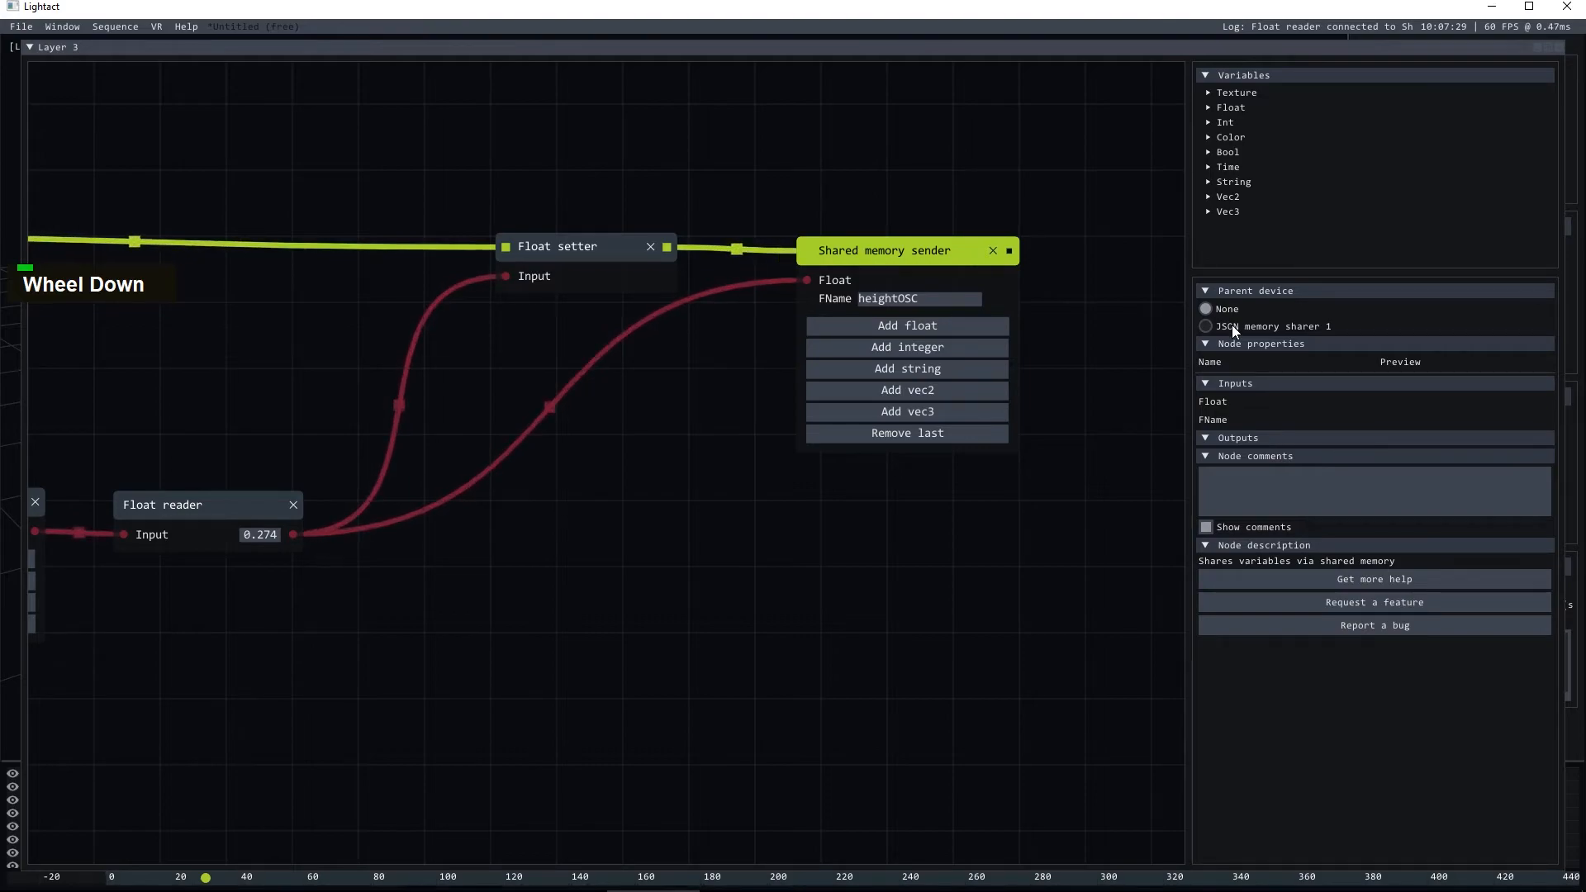
click(1207, 326)
click(964, 191)
click(937, 251)
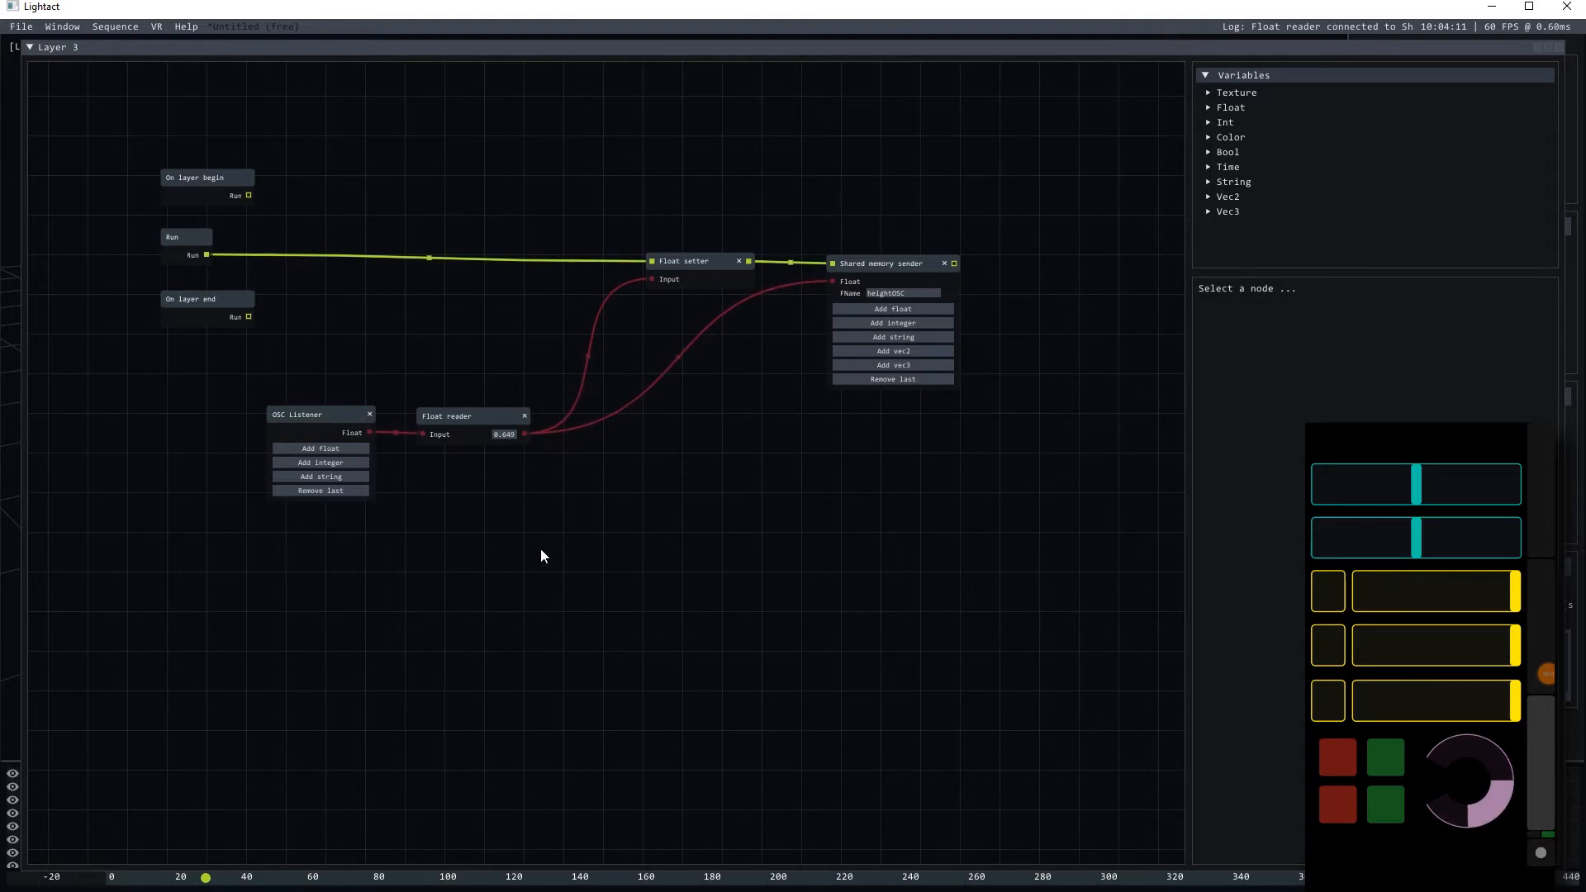
- Switch to the Unreal Editor and check the Lightact plugin's enabled state among the project plugins
key(alt+Tab)
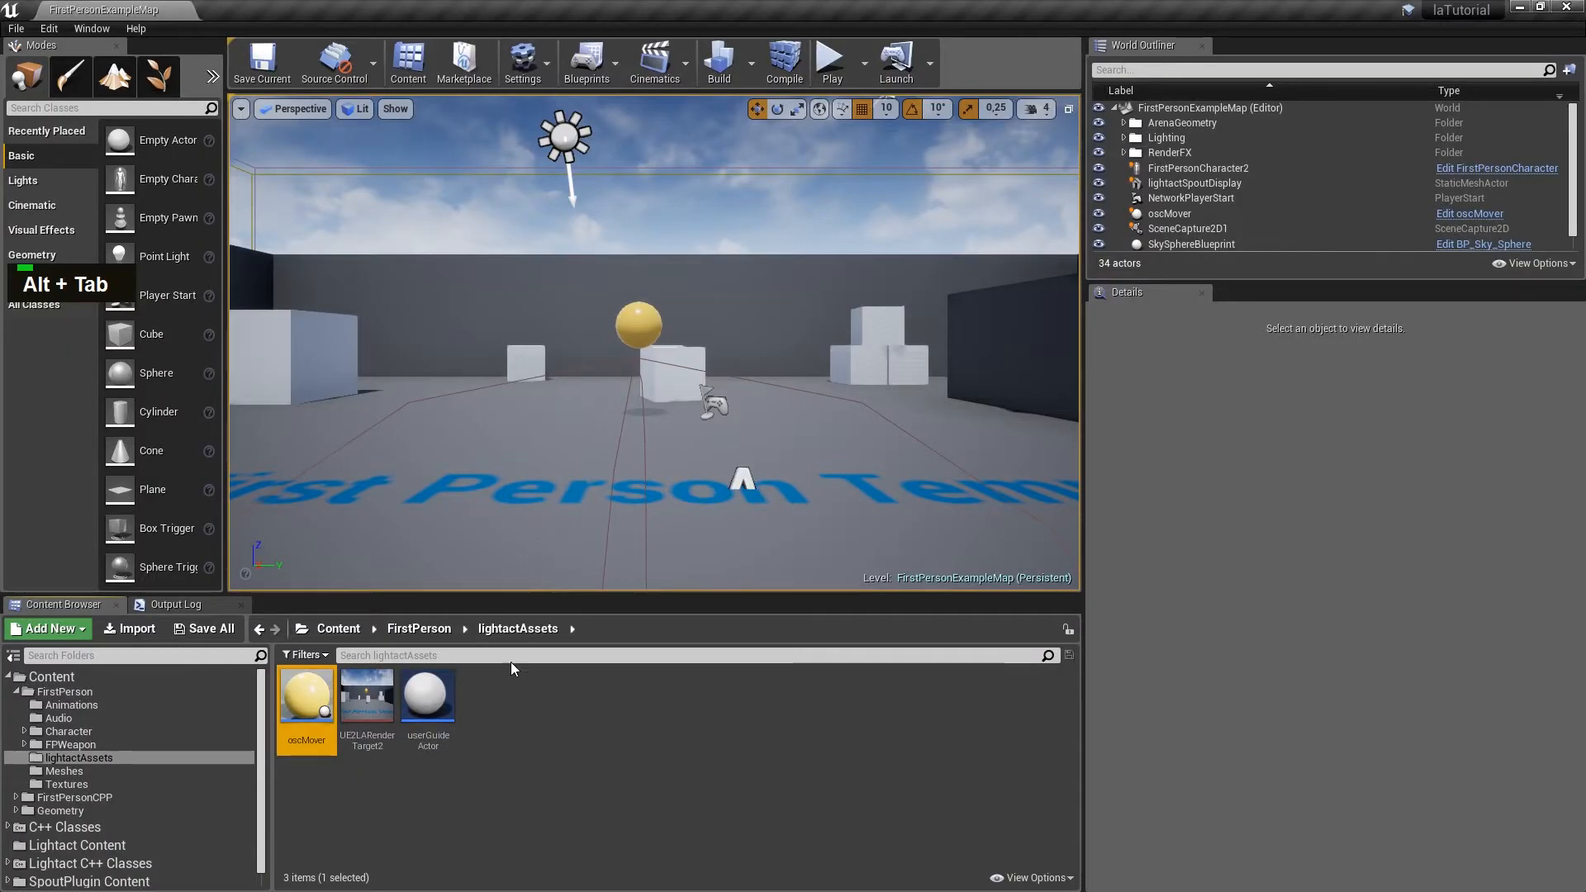
click(547, 733)
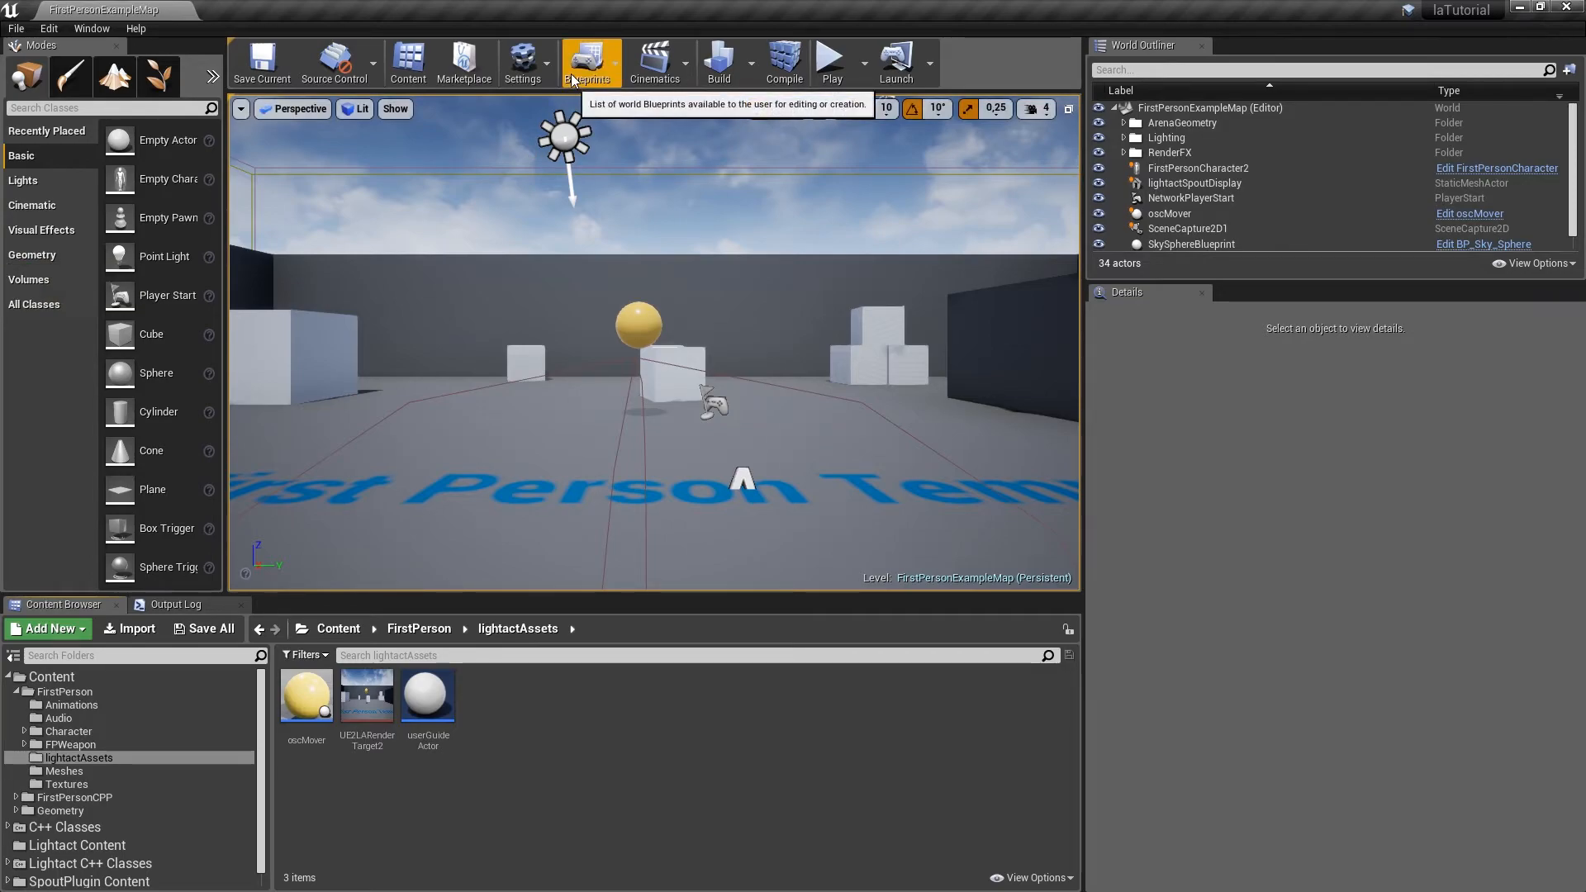
click(538, 82)
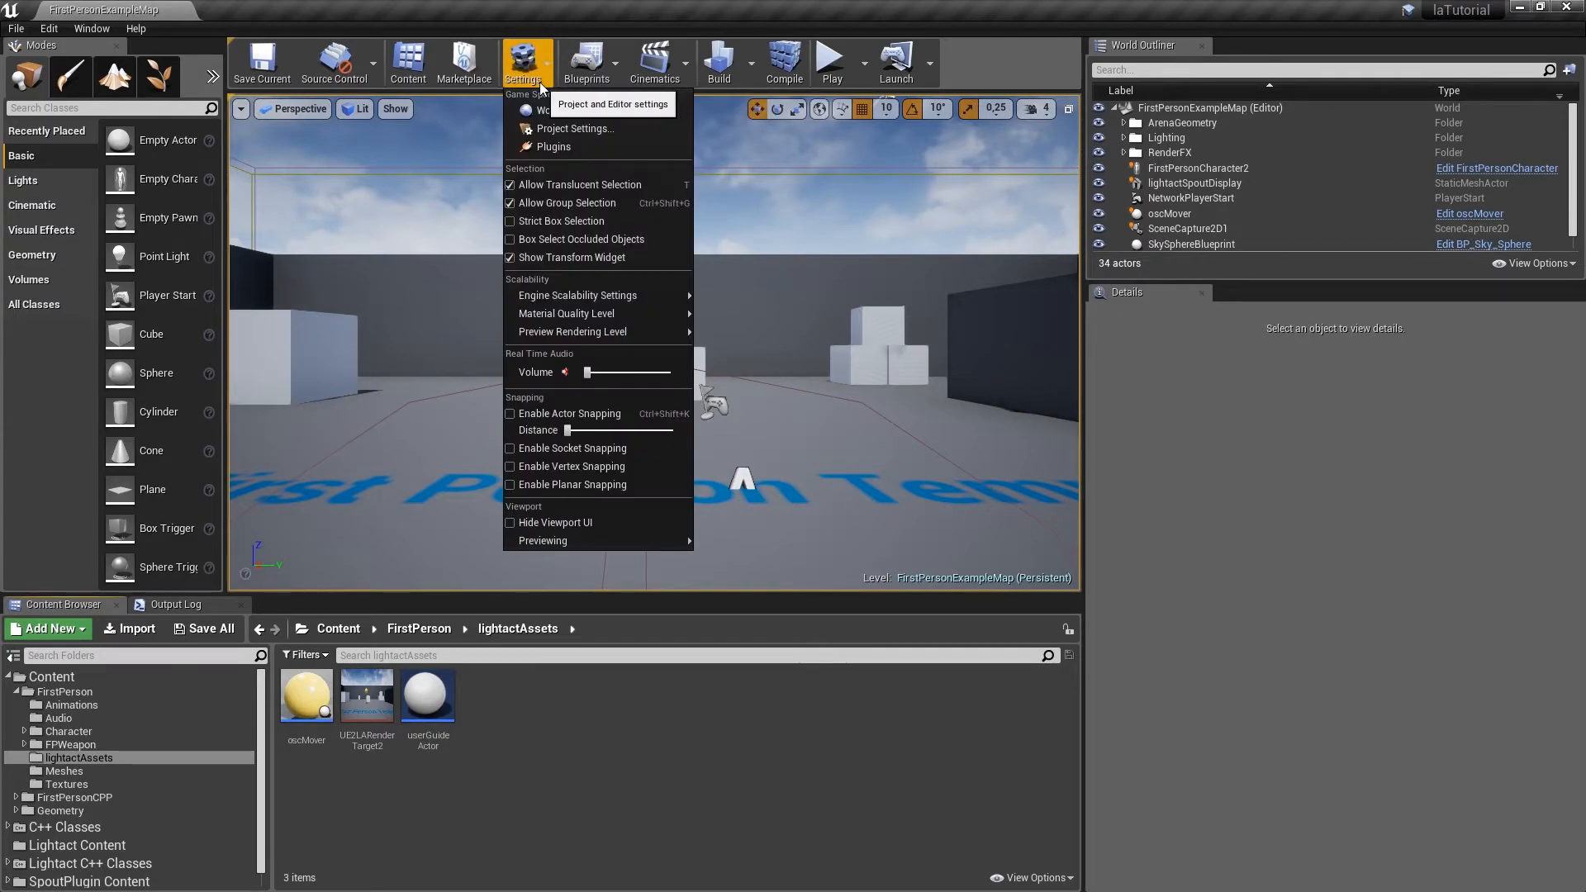
click(565, 145)
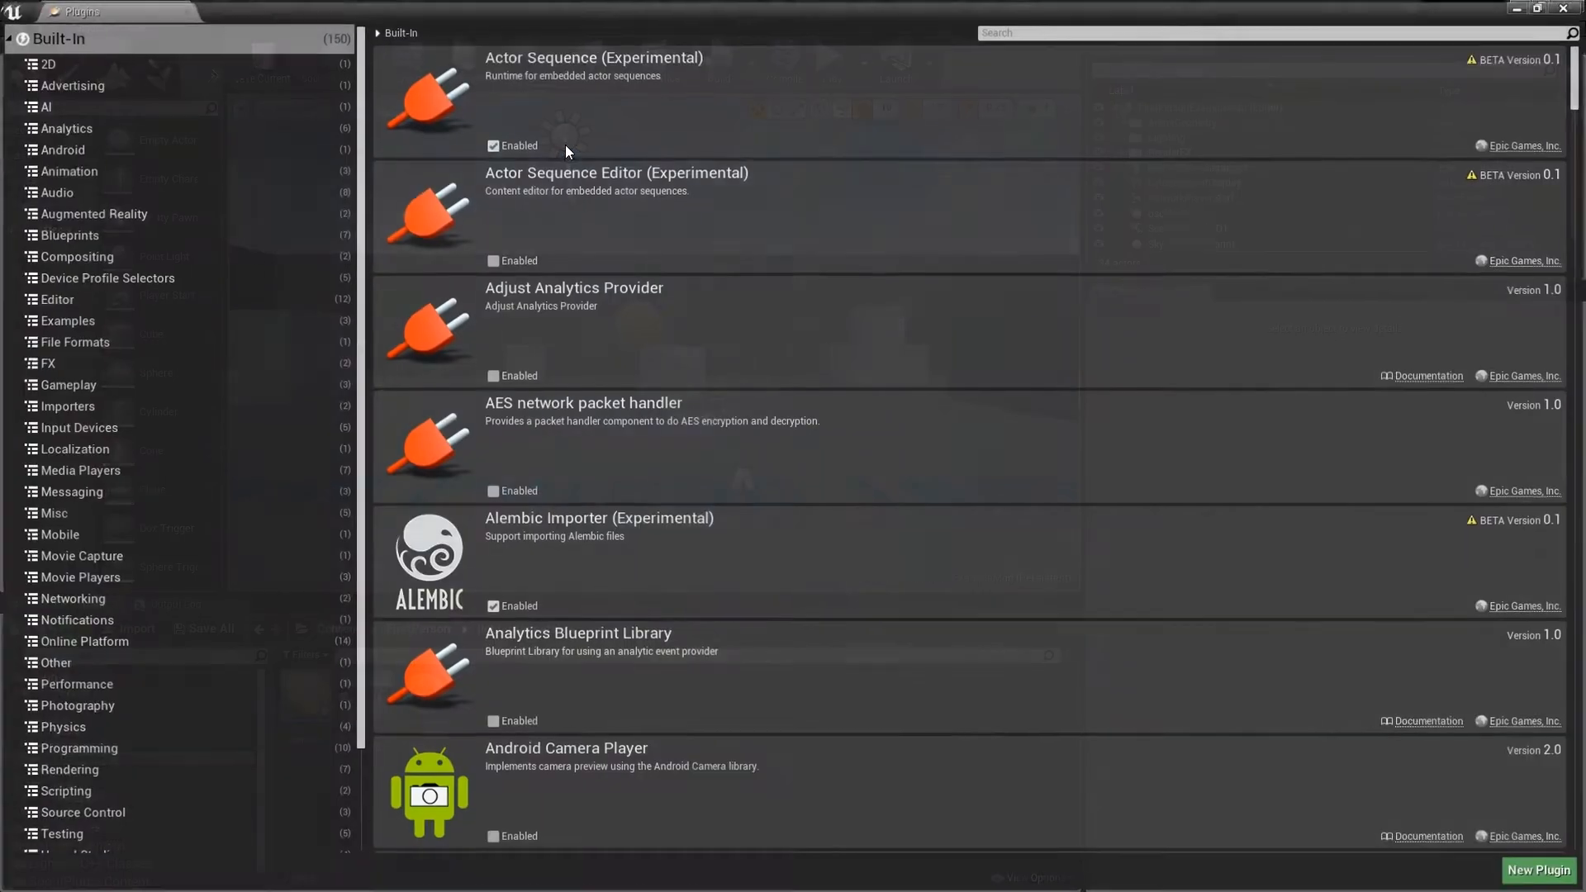
click(12, 41)
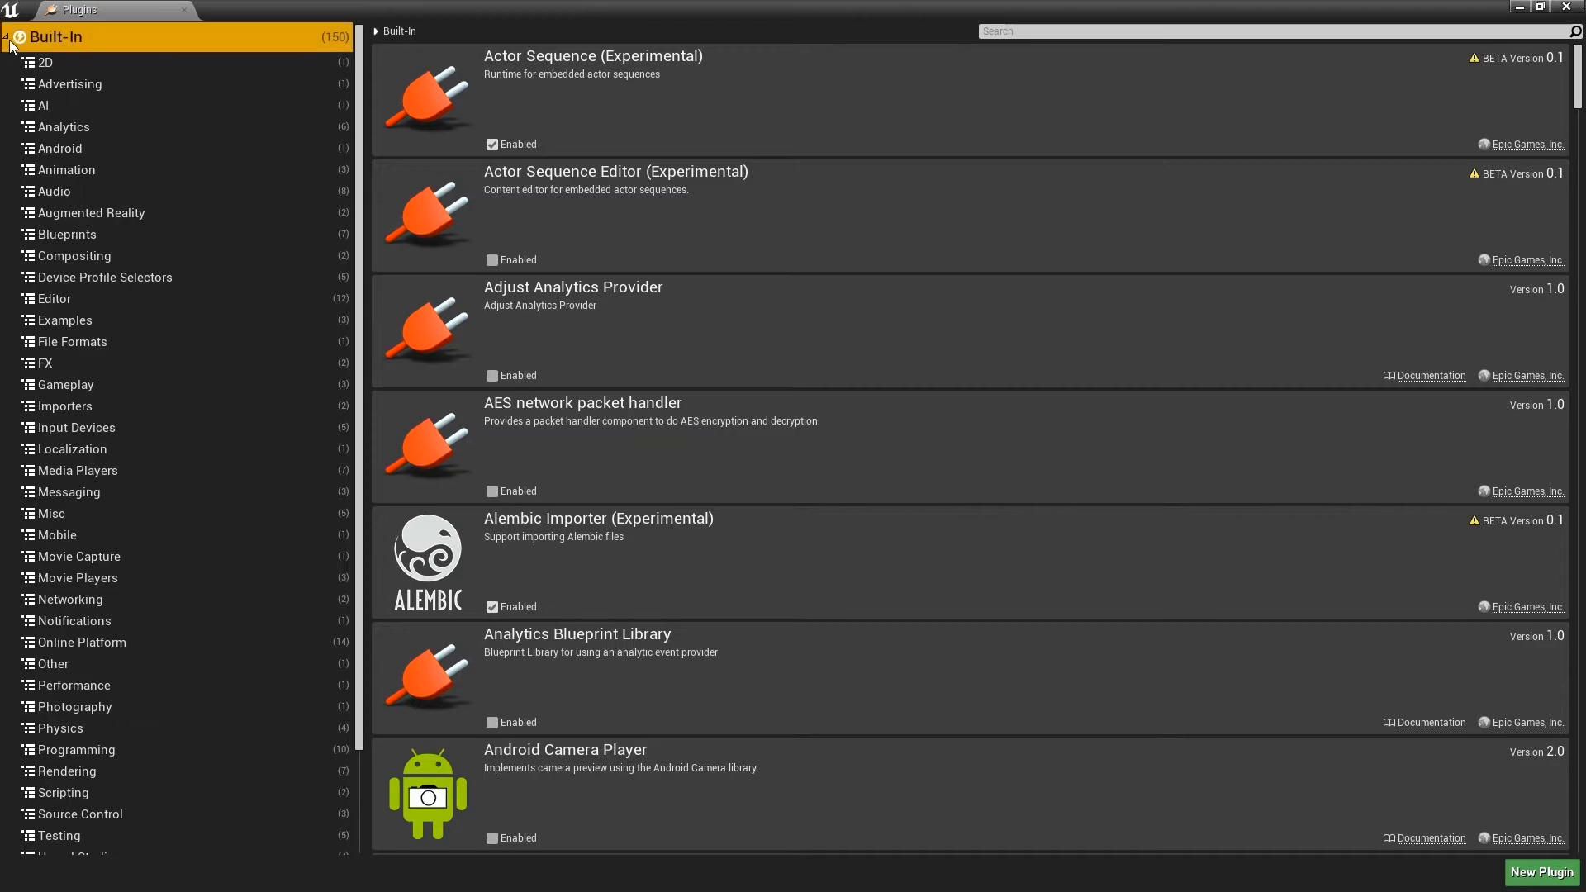
click(8, 39)
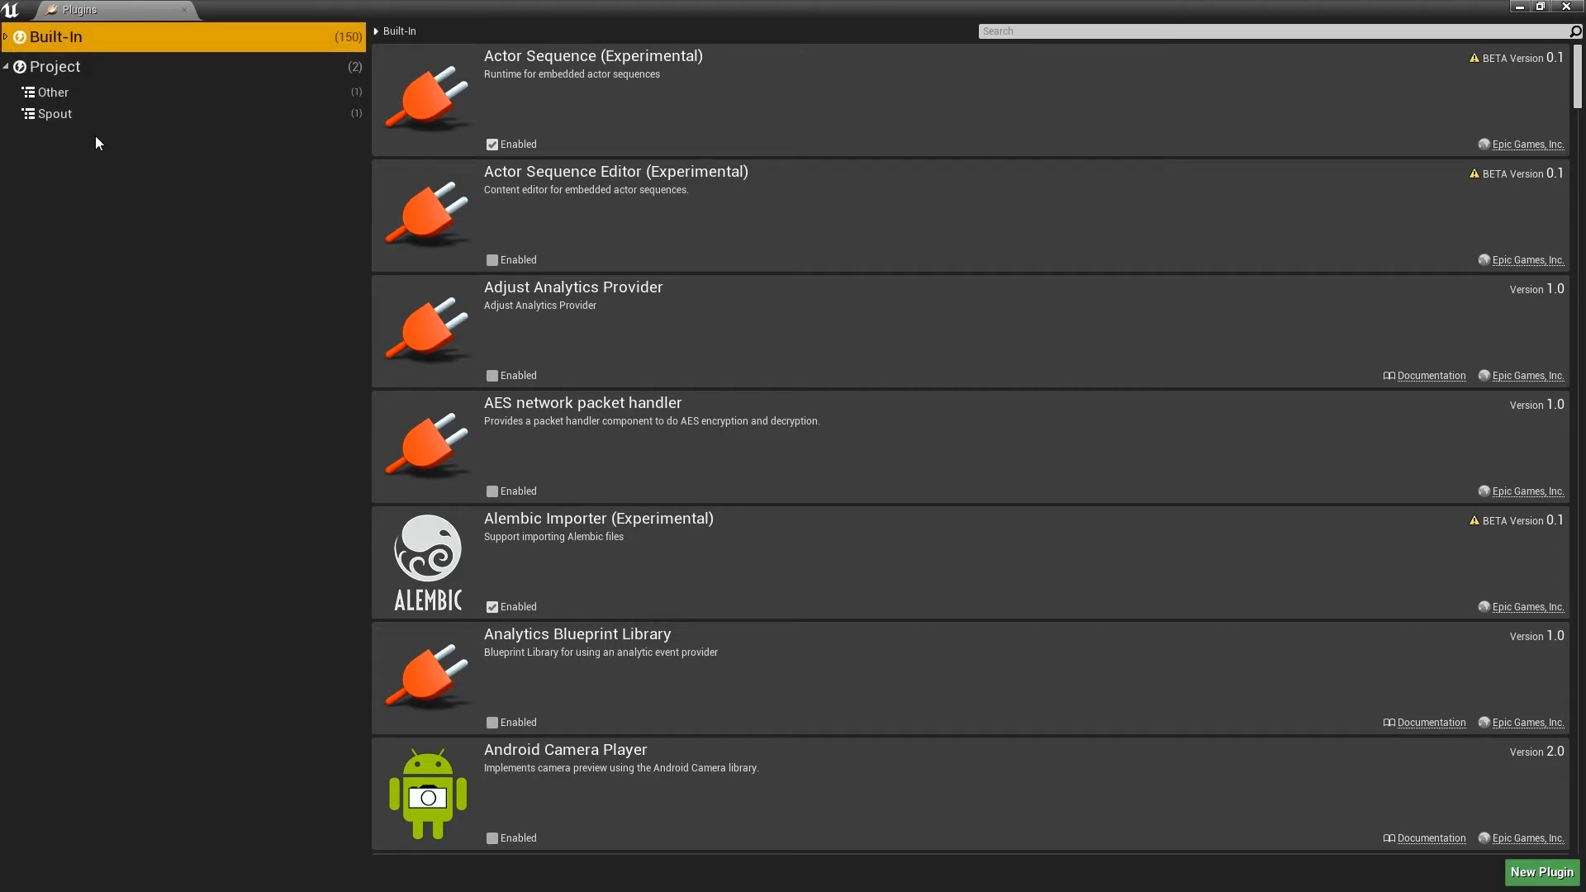
click(83, 88)
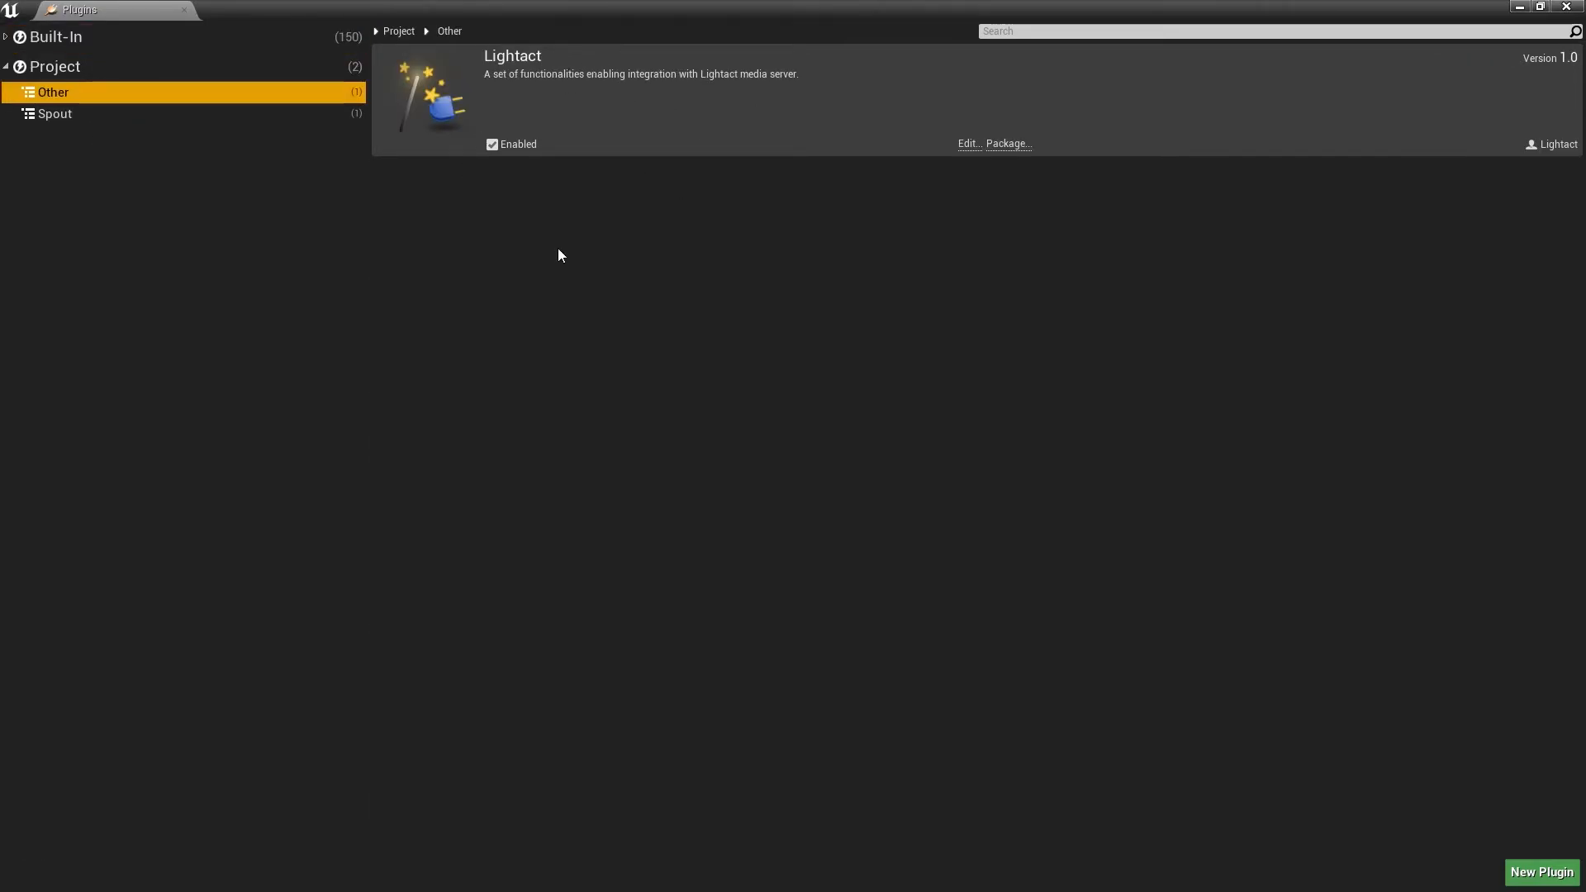
click(1520, 7)
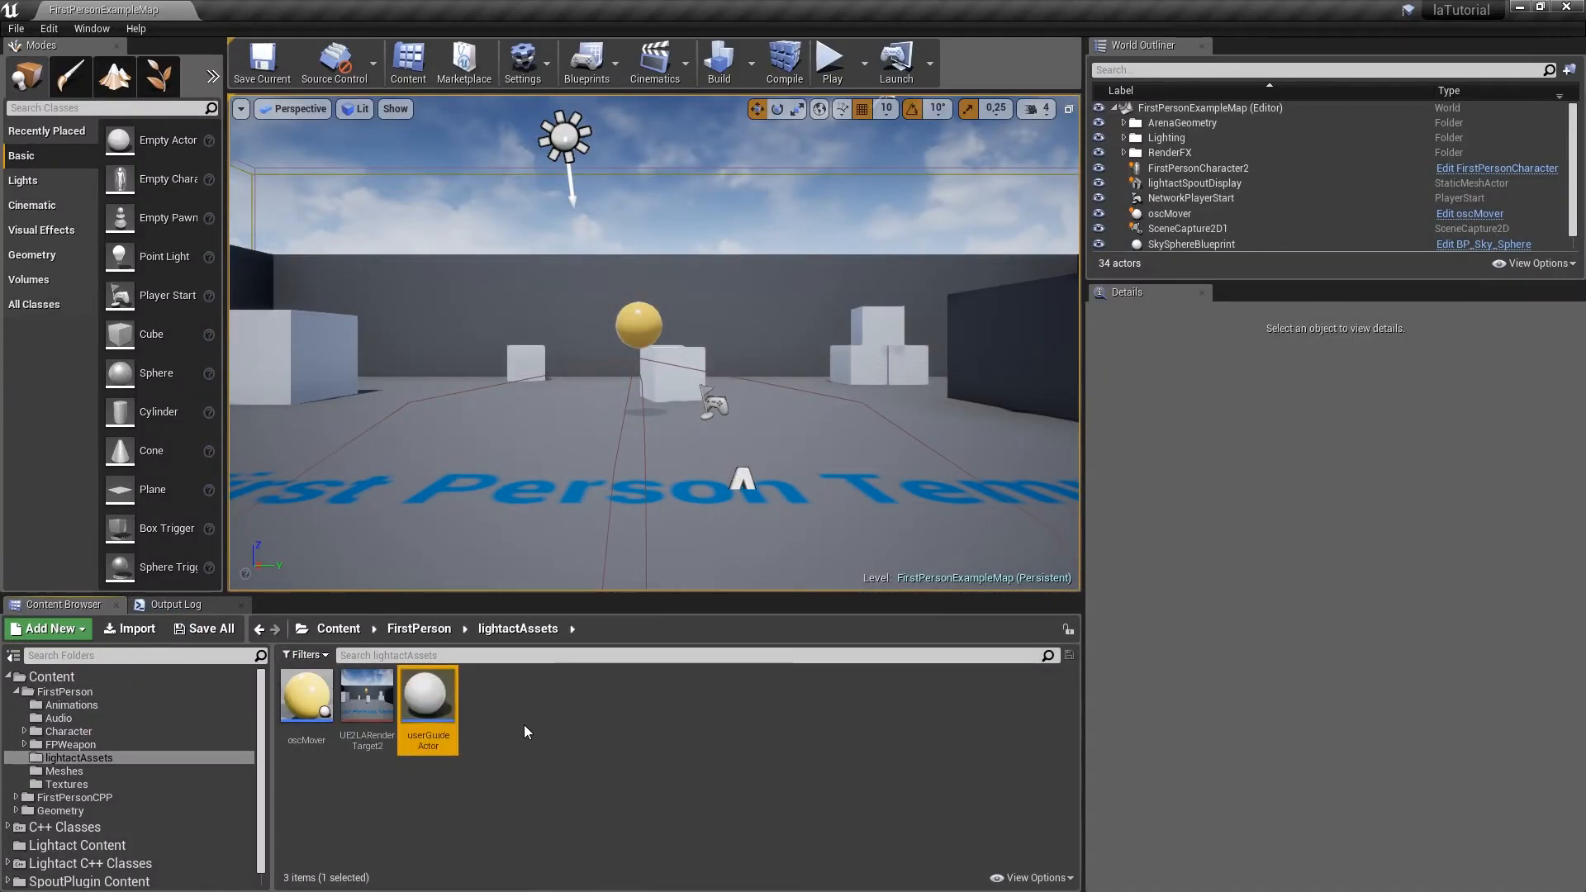
- Open the oscMover blueprint and add Lightact's Shared memory JSON to string map node beside SetActorLocation
double_click(303, 701)
right_click(765, 261)
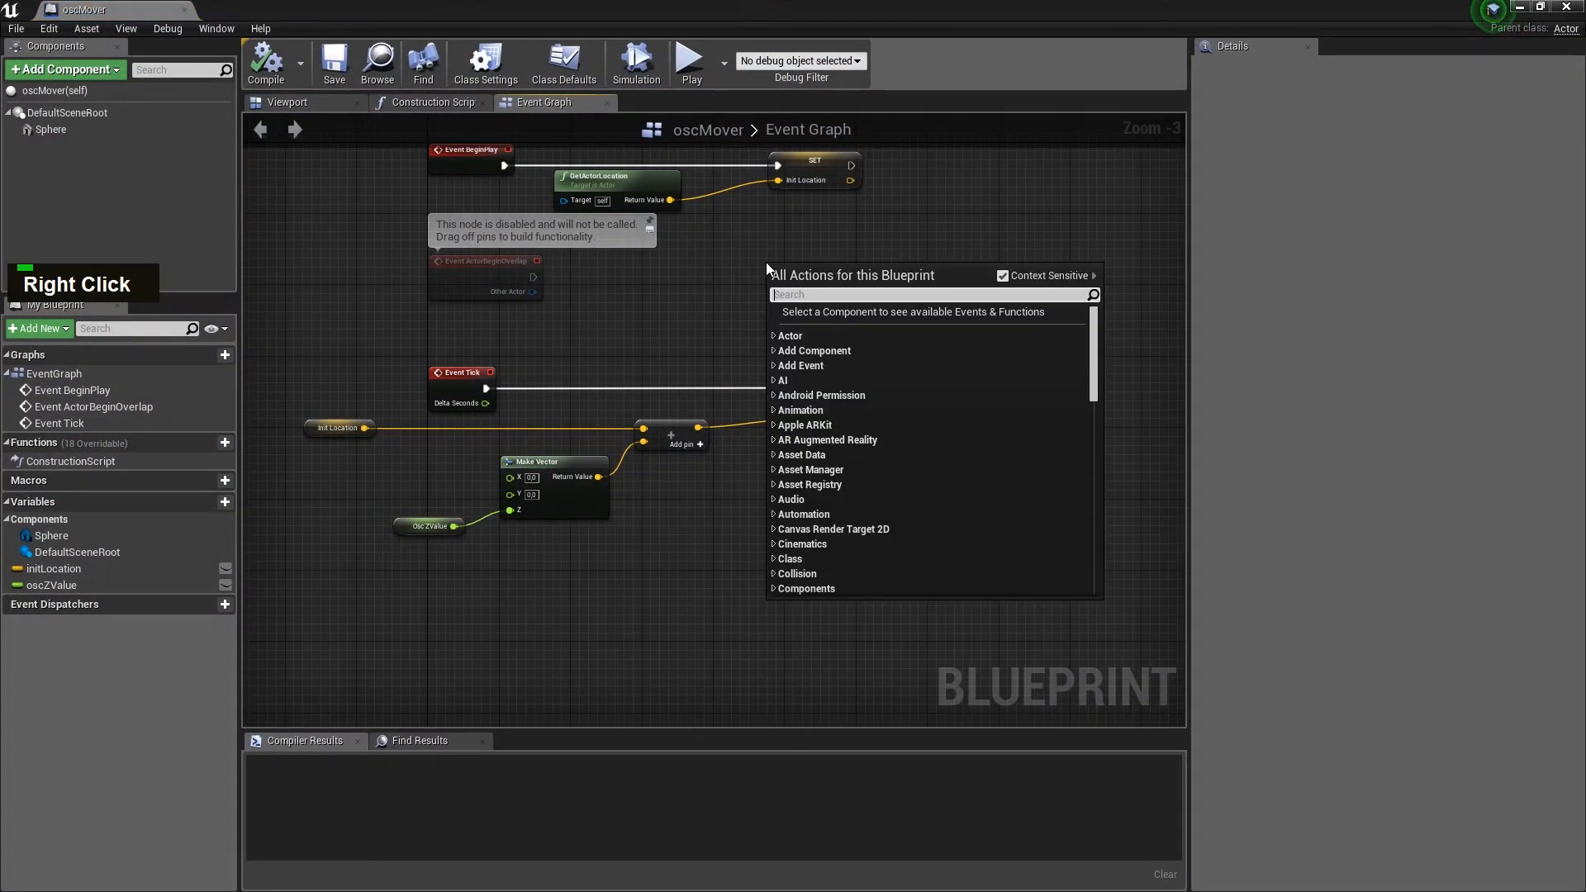
scroll(879, 430, down, 5)
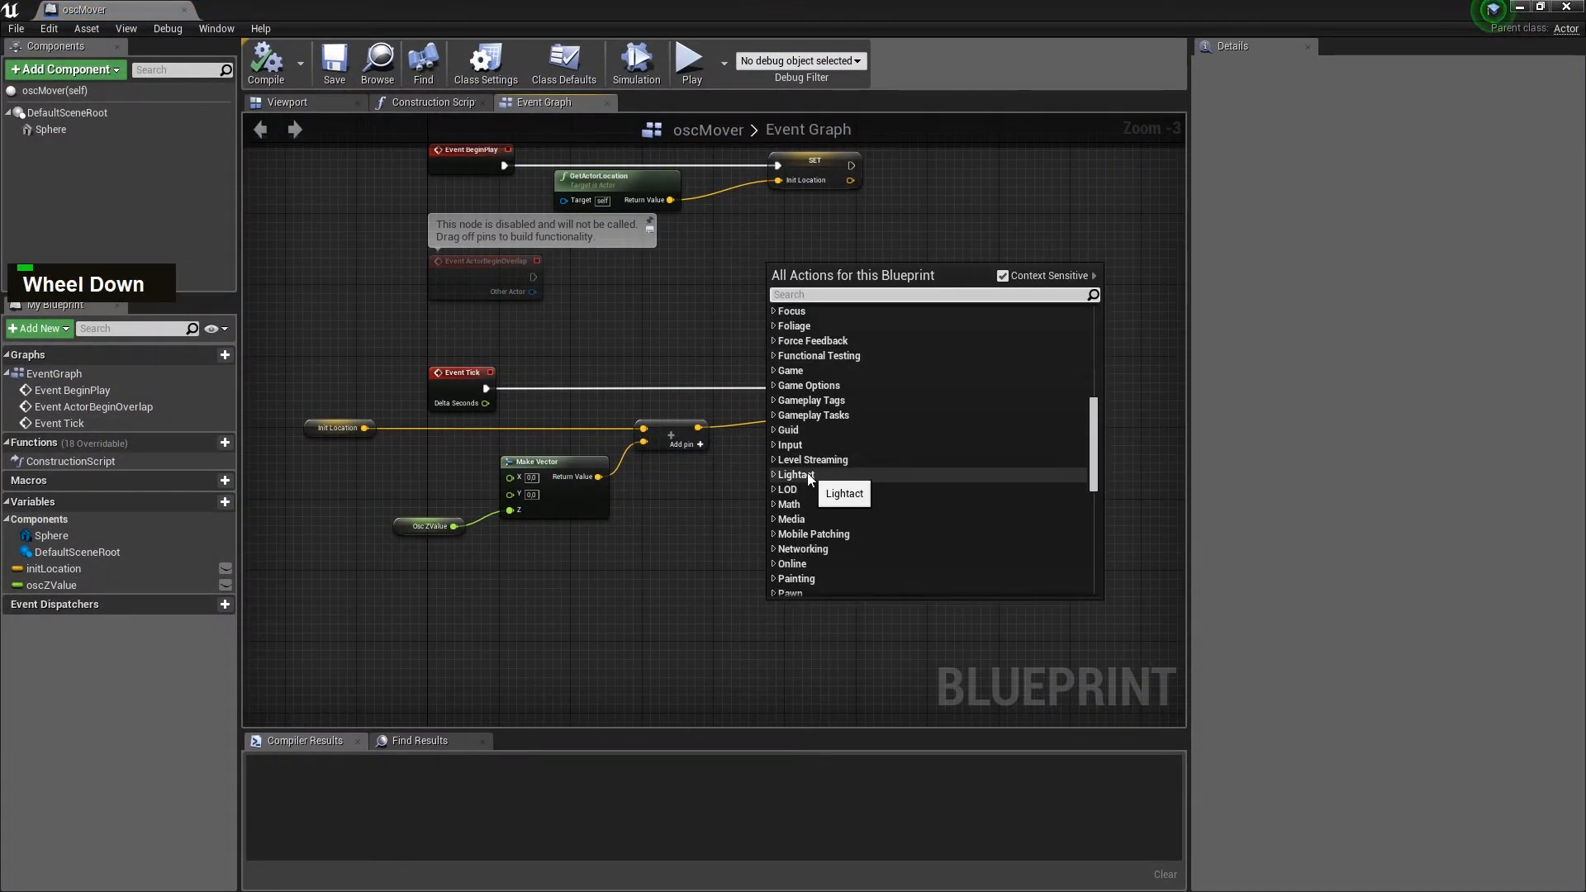
click(773, 474)
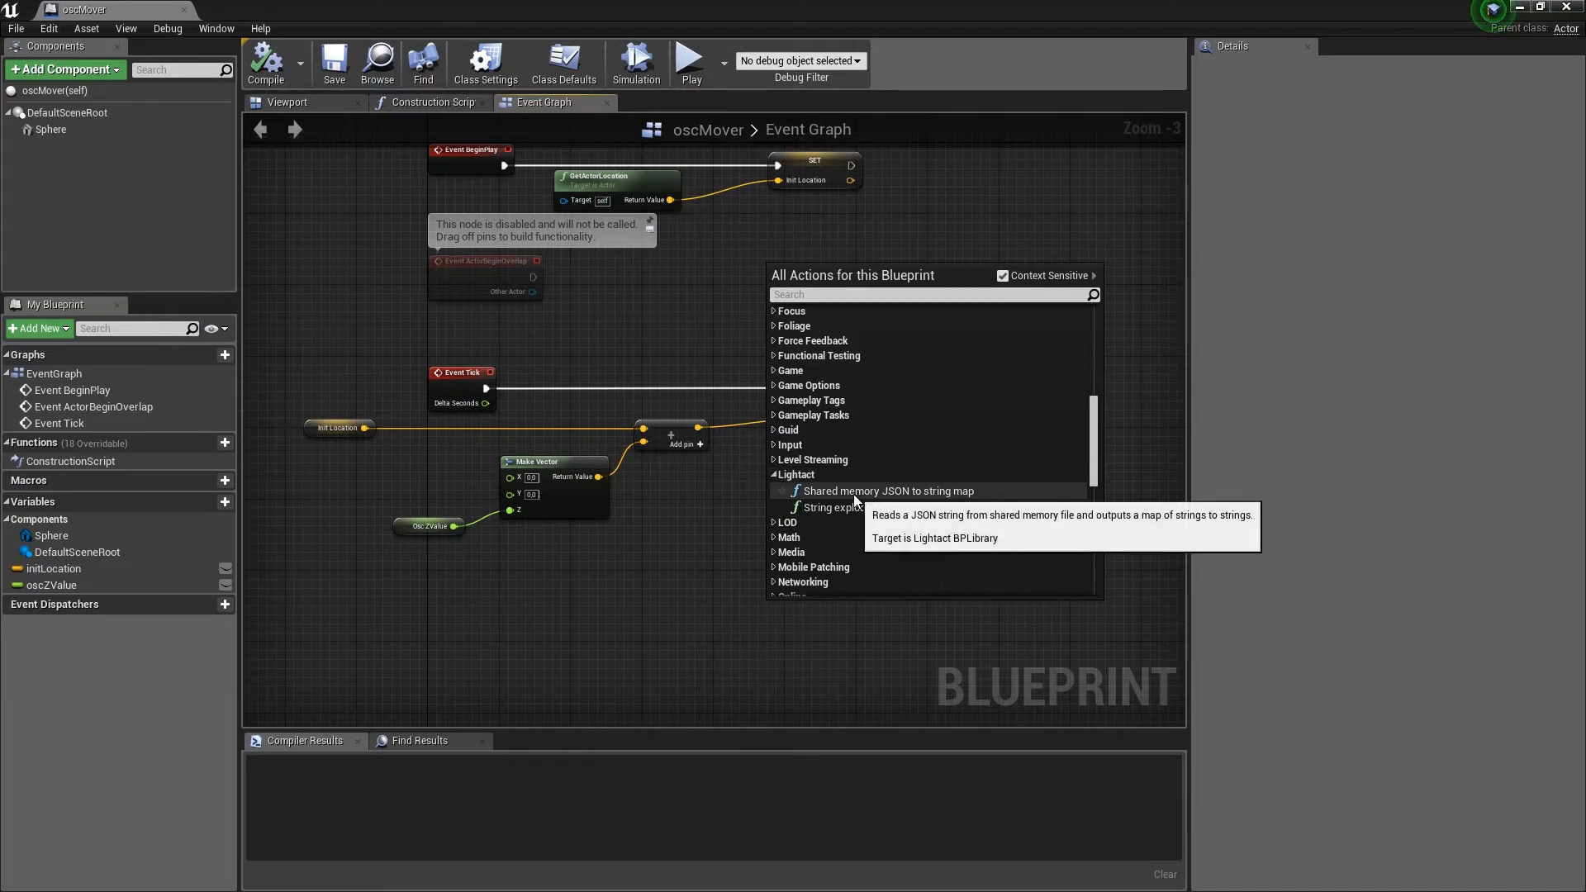
click(930, 490)
drag(841, 268, 1025, 368)
- Connect SetActorLocation's execution output to the Shared memory JSON to string map node
scroll(627, 383, down, 2)
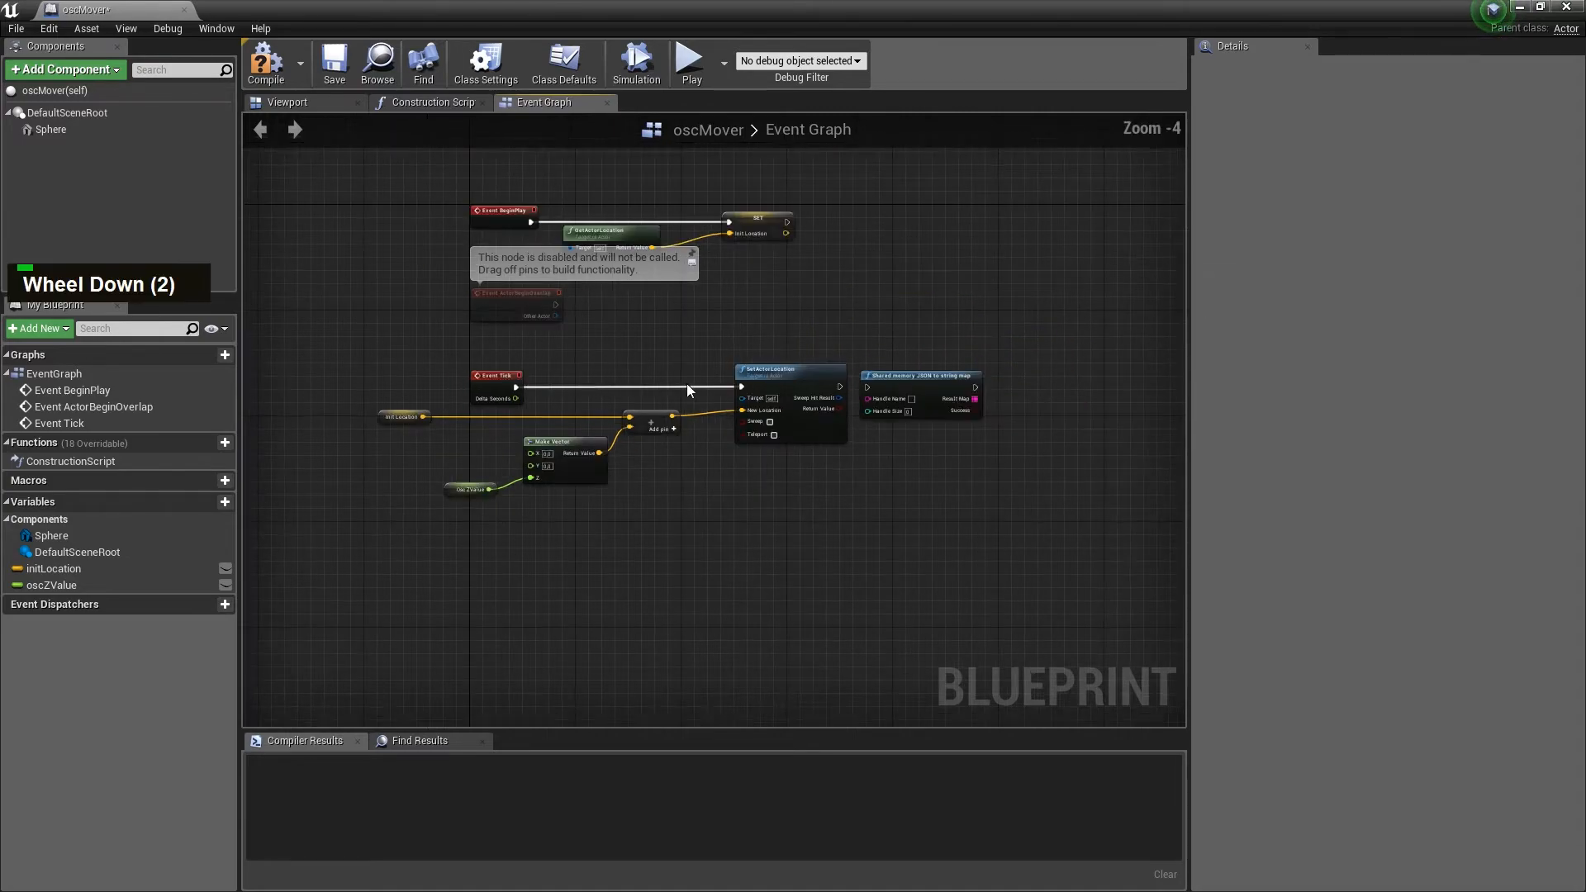
scroll(1018, 385, up, 5)
drag(651, 390, 719, 391)
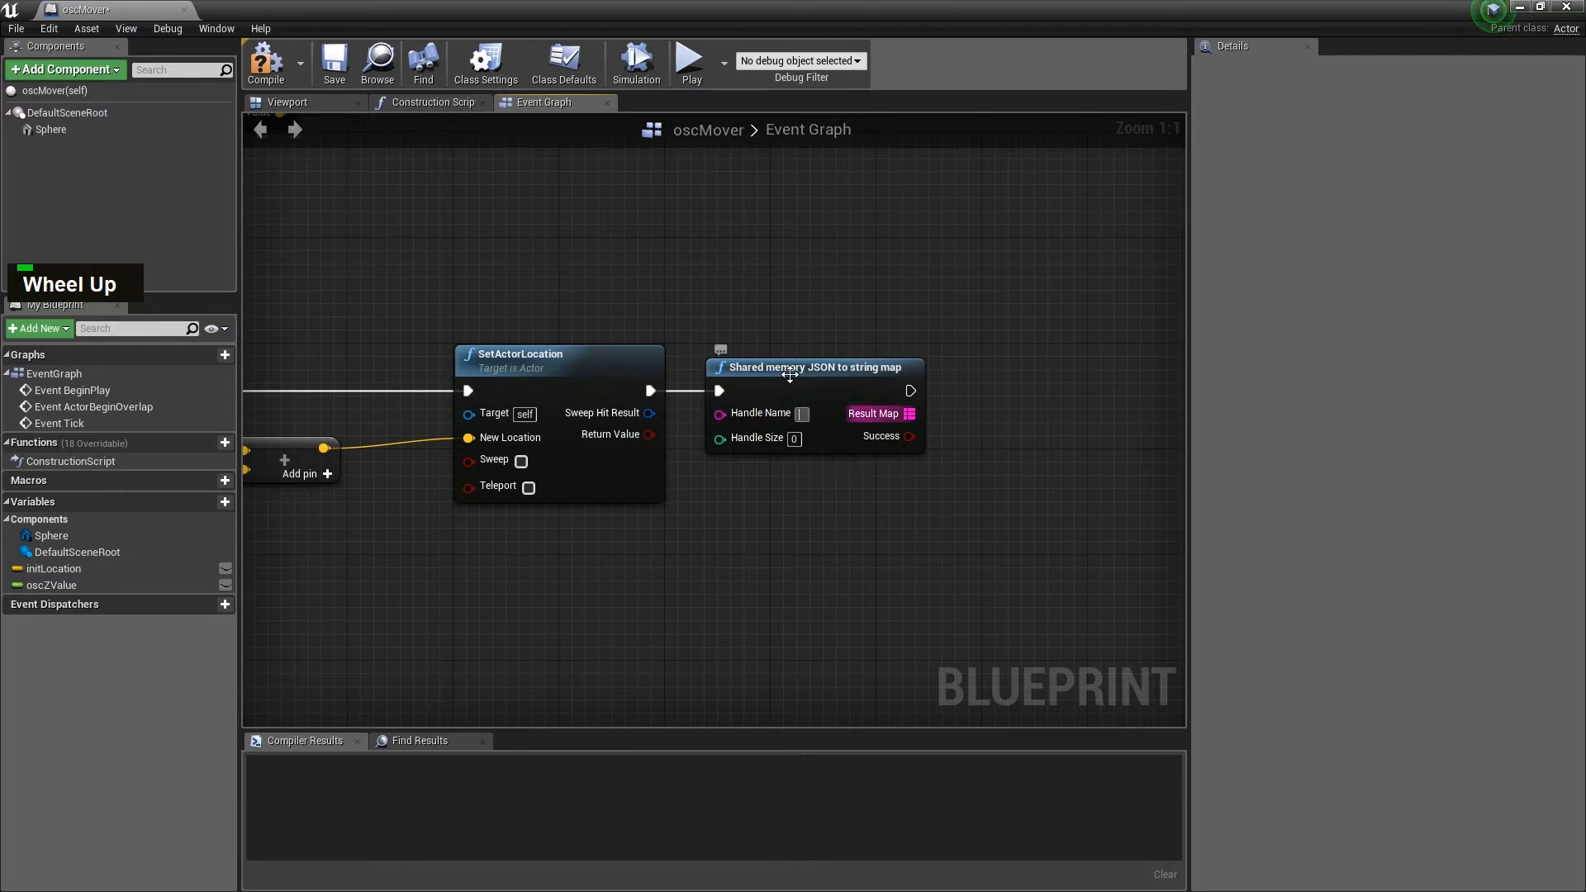
- Switch to Lightact and check the handle name and reserved bytes of JSON memory sharer 1 in the Devices window
key(alt+Tab)
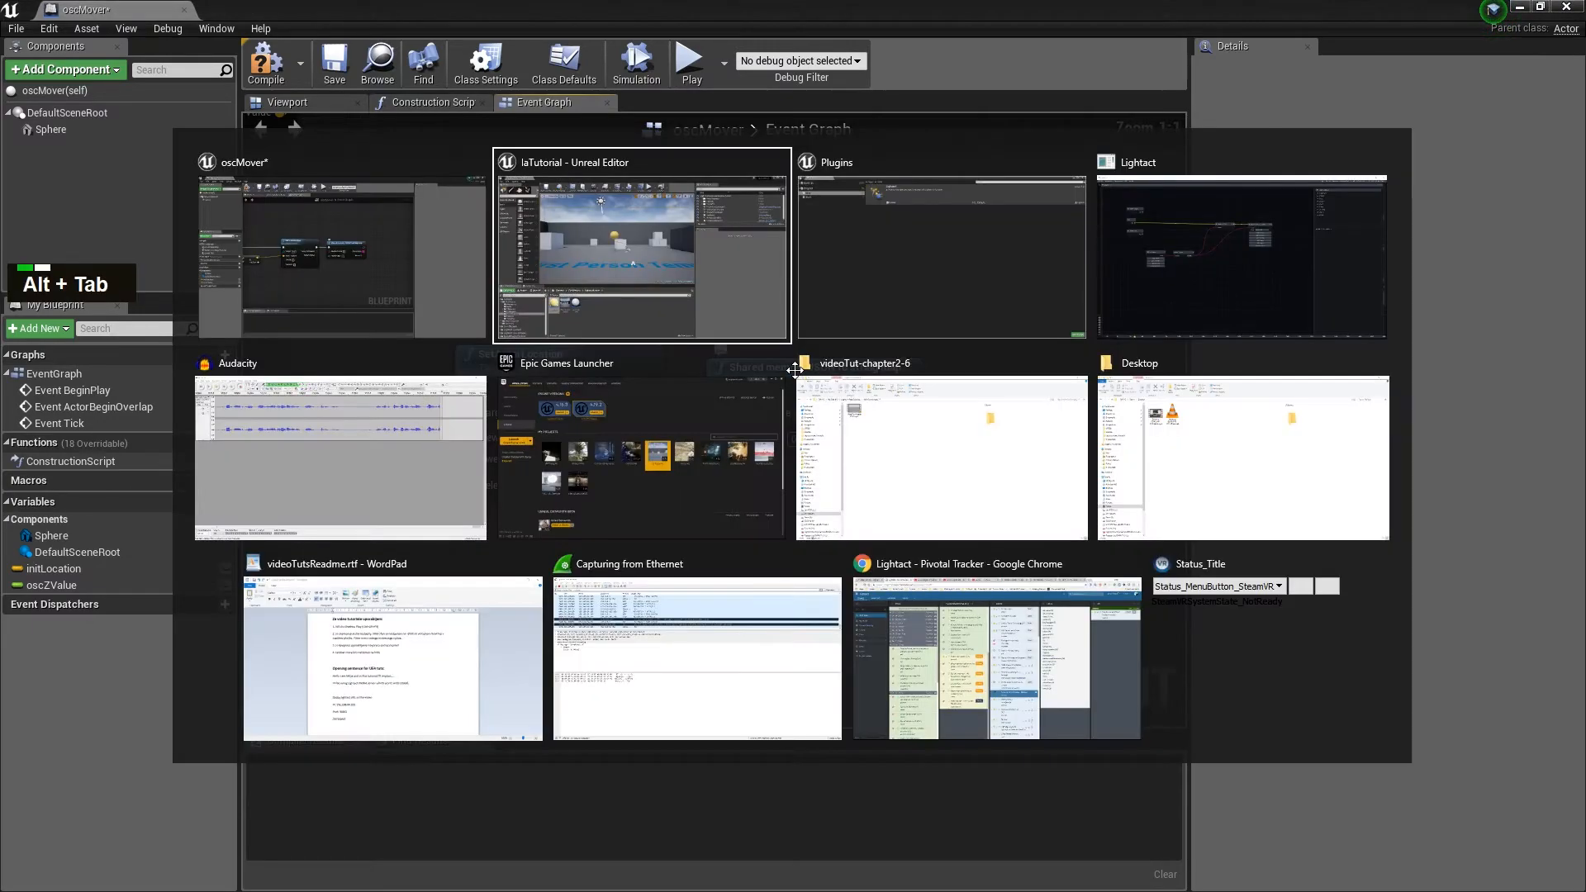
key(alt+Tab)
key(alt+Tab)
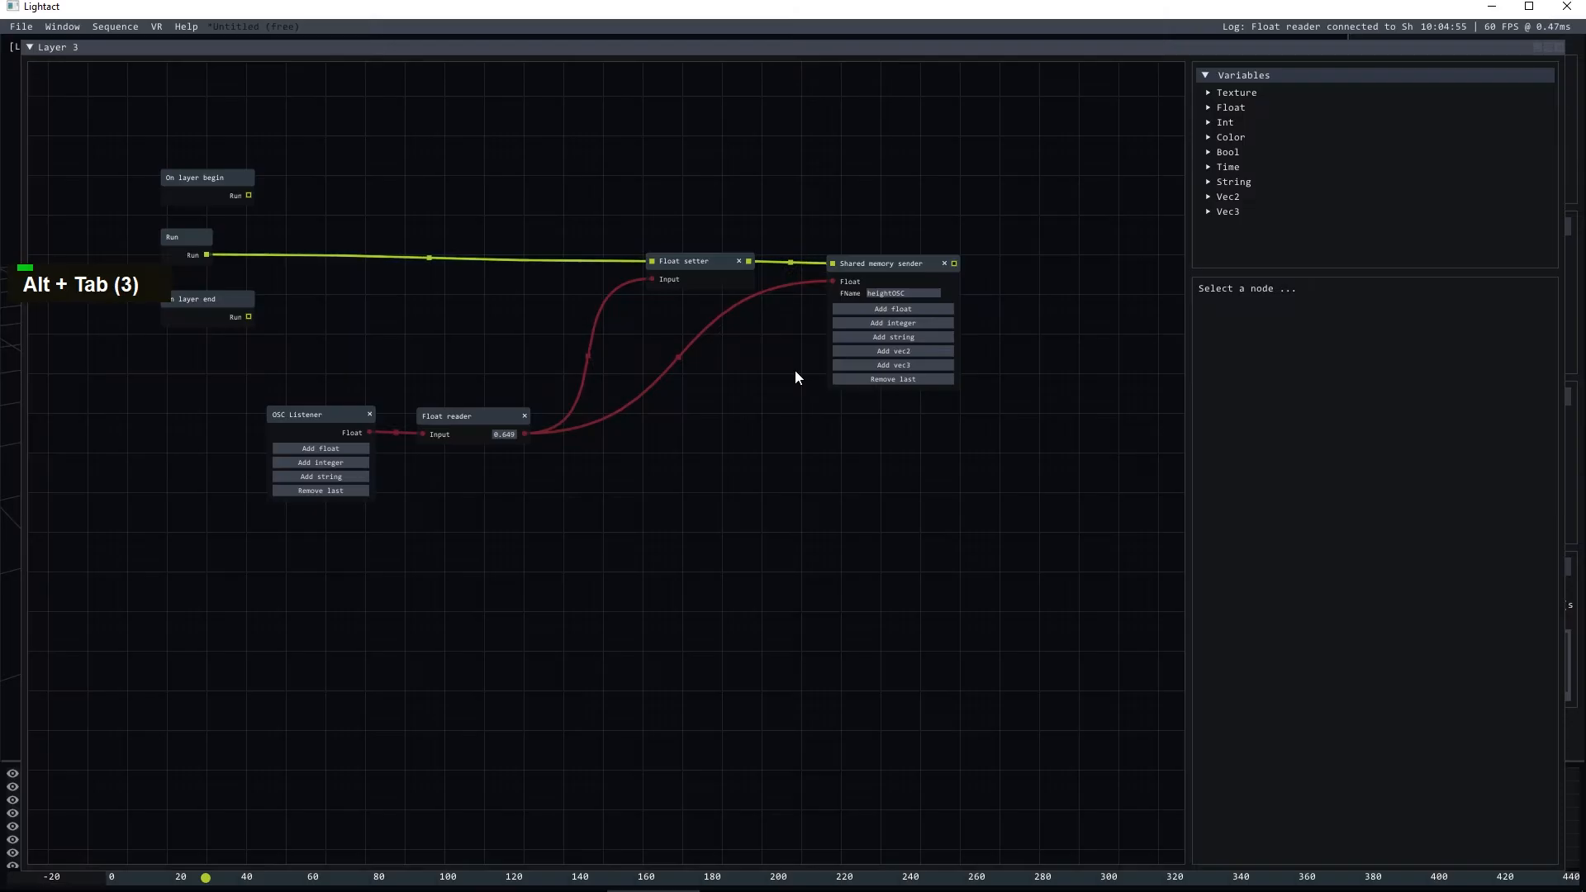
key(F7)
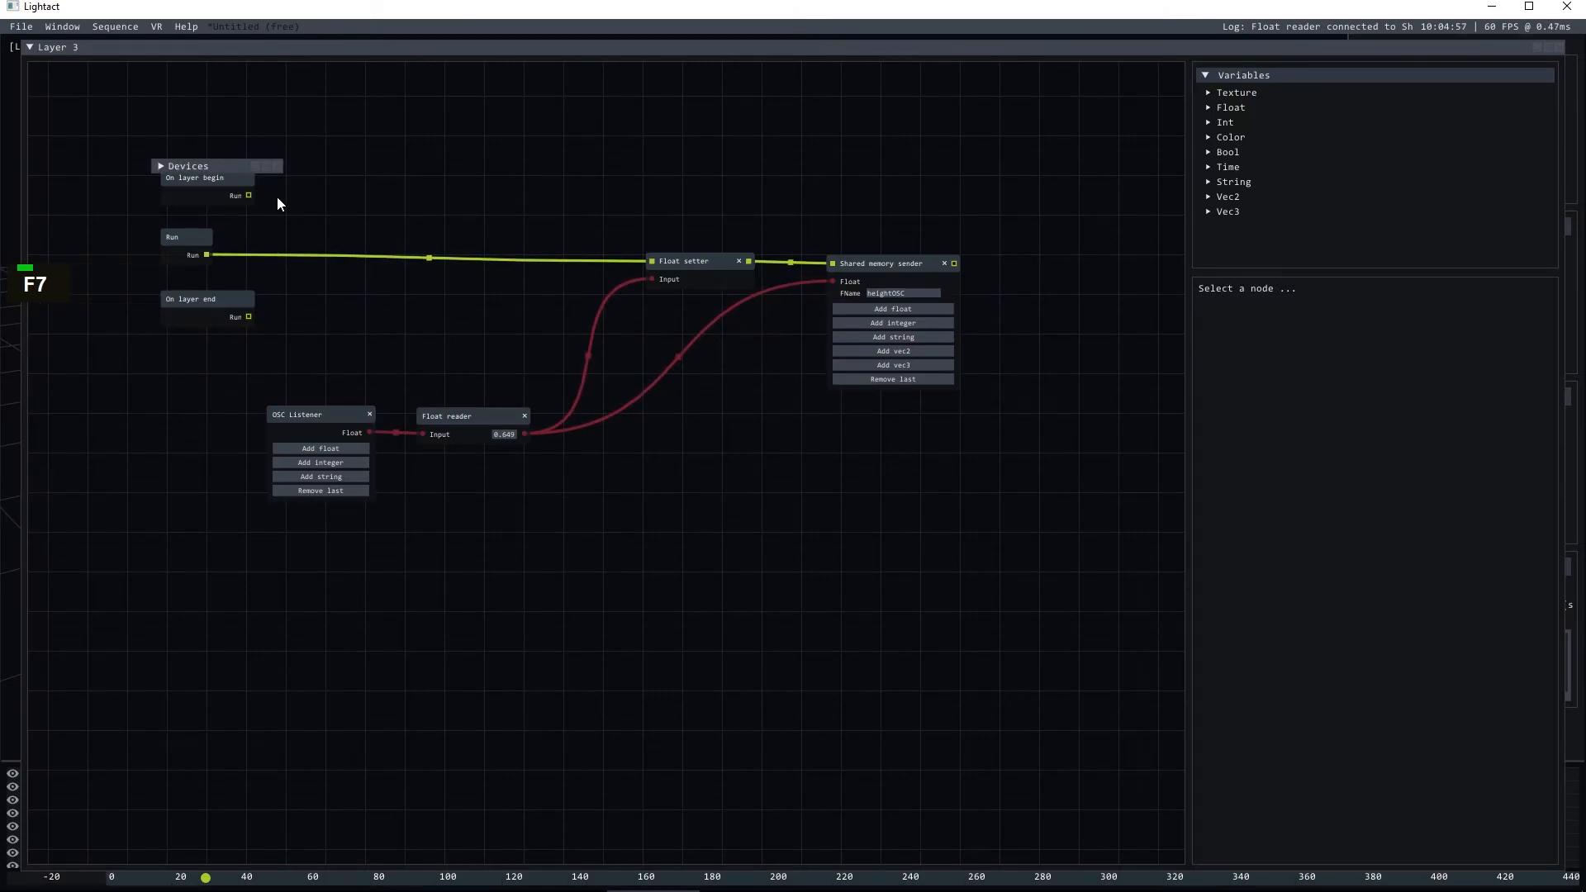
double_click(217, 166)
click(520, 461)
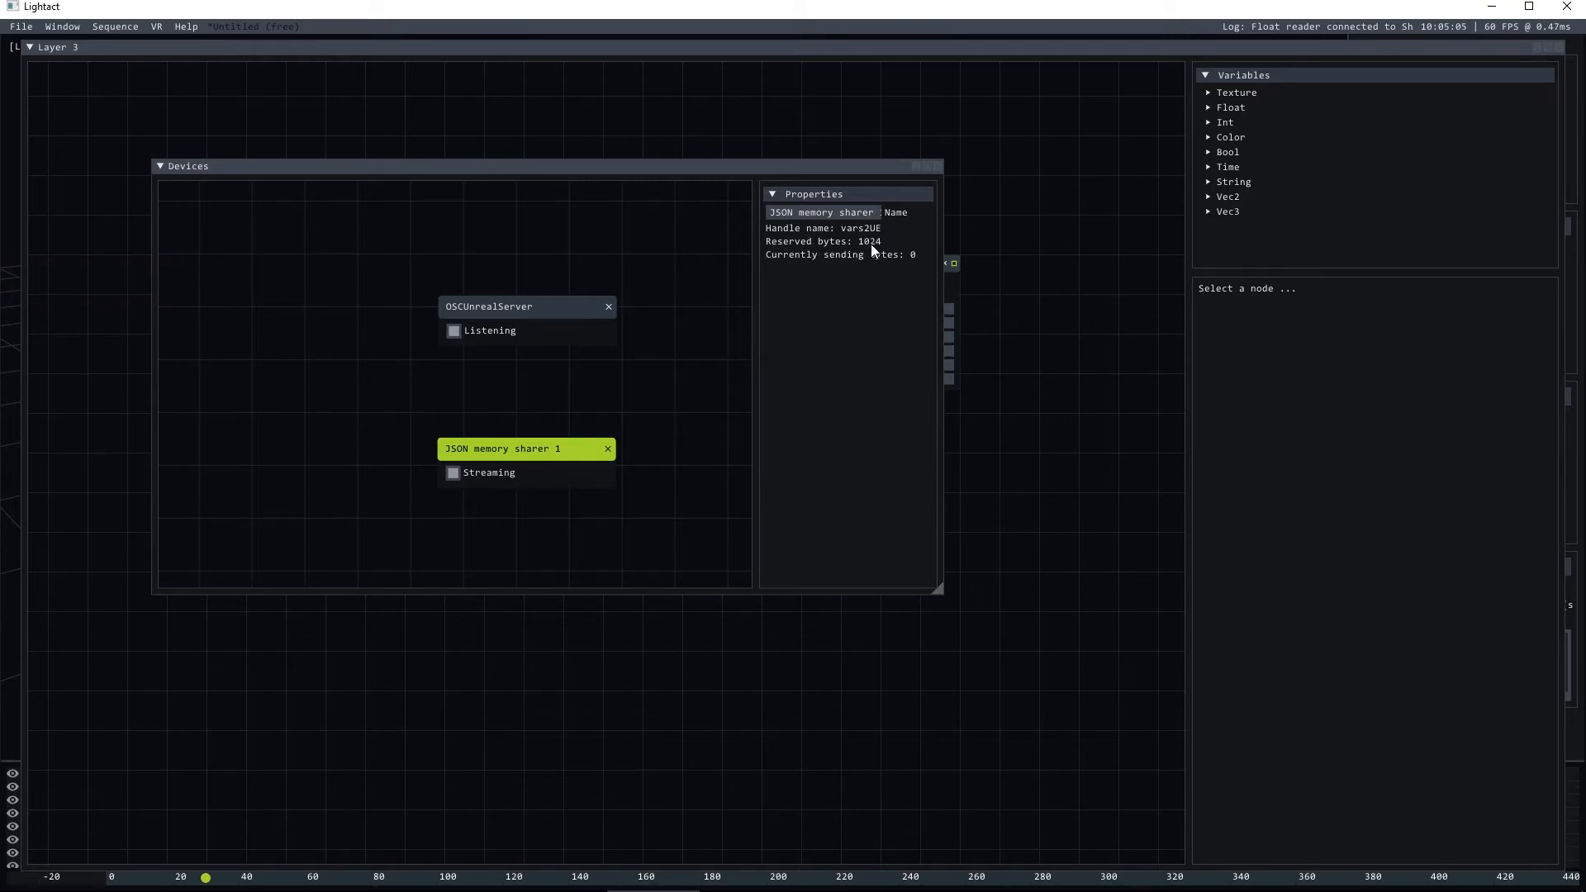
- Switch back to the oscMover blueprint and set the shared memory node's Handle Name to vars2UE and Handle Size to 1024
key(alt+Tab)
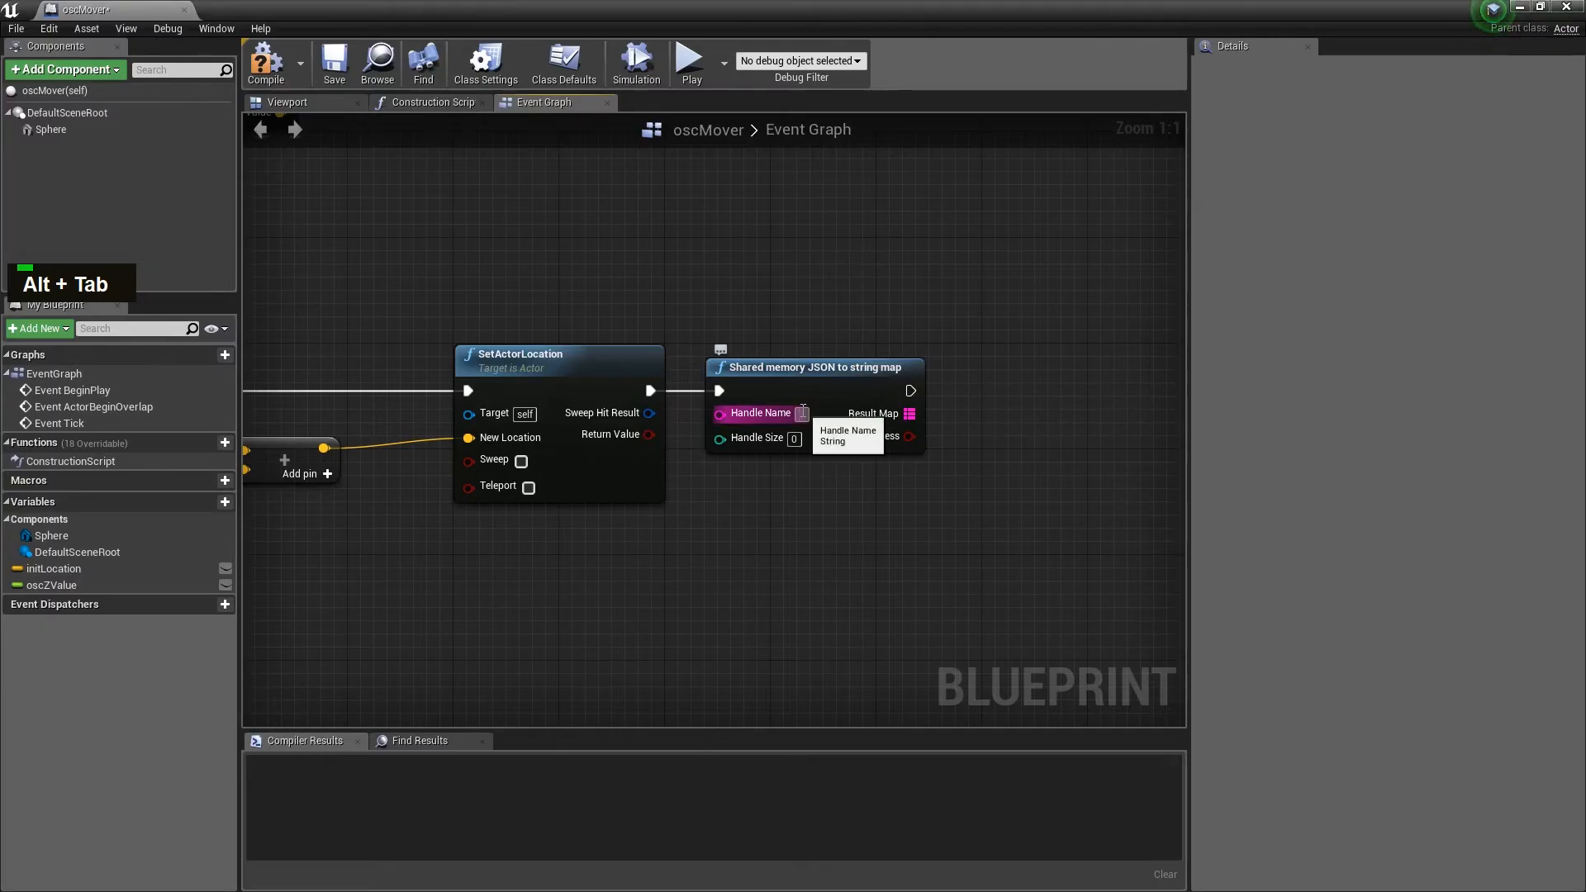
text(vars2UE)
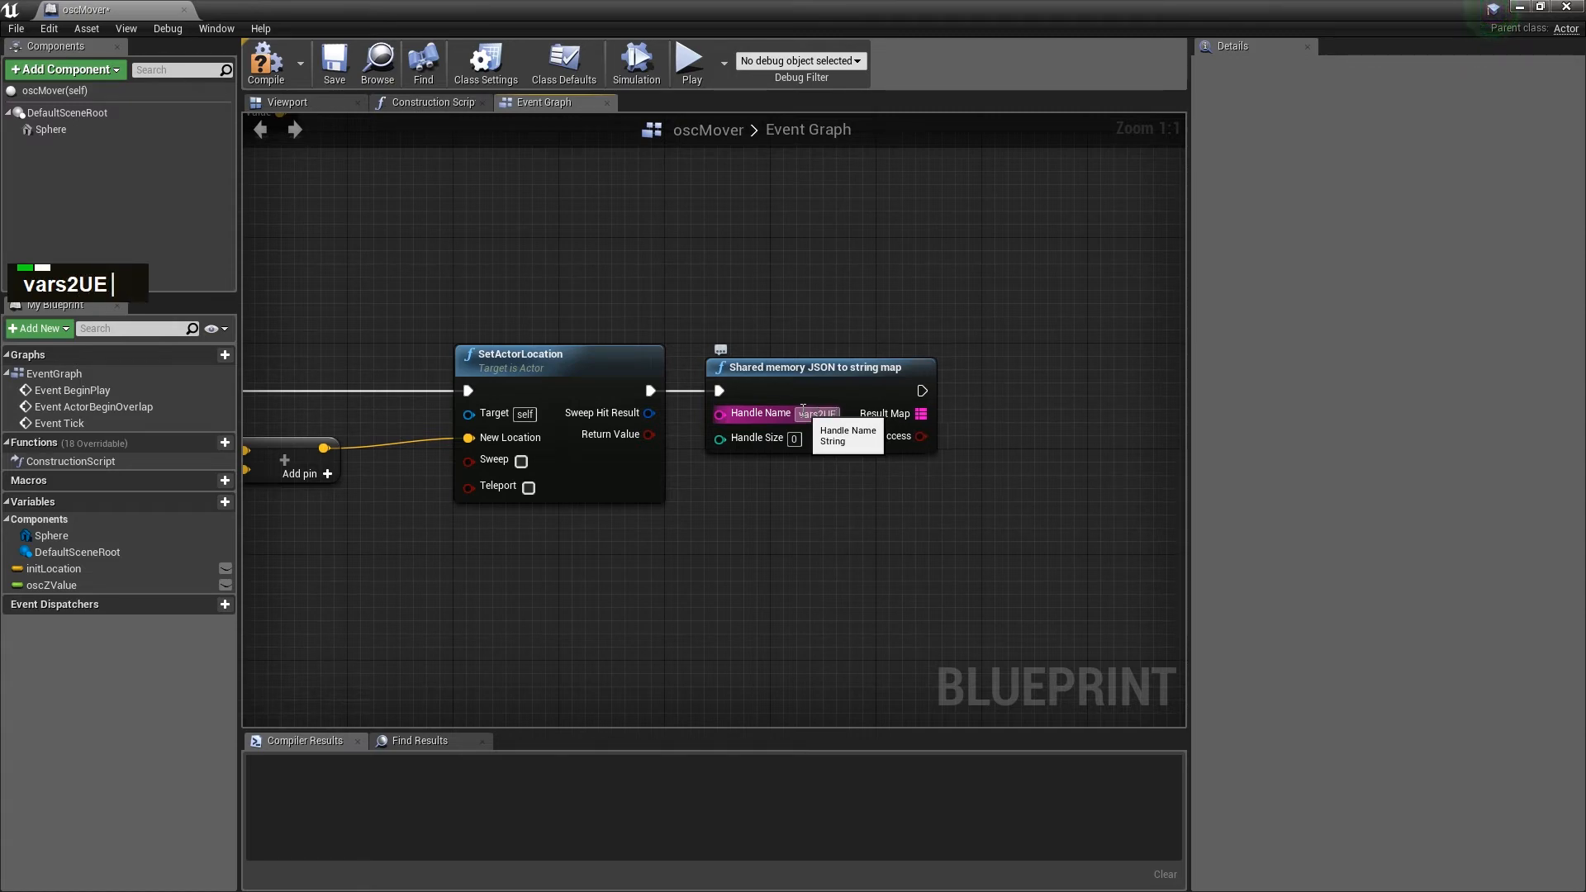
key(Tab)
text(1024)
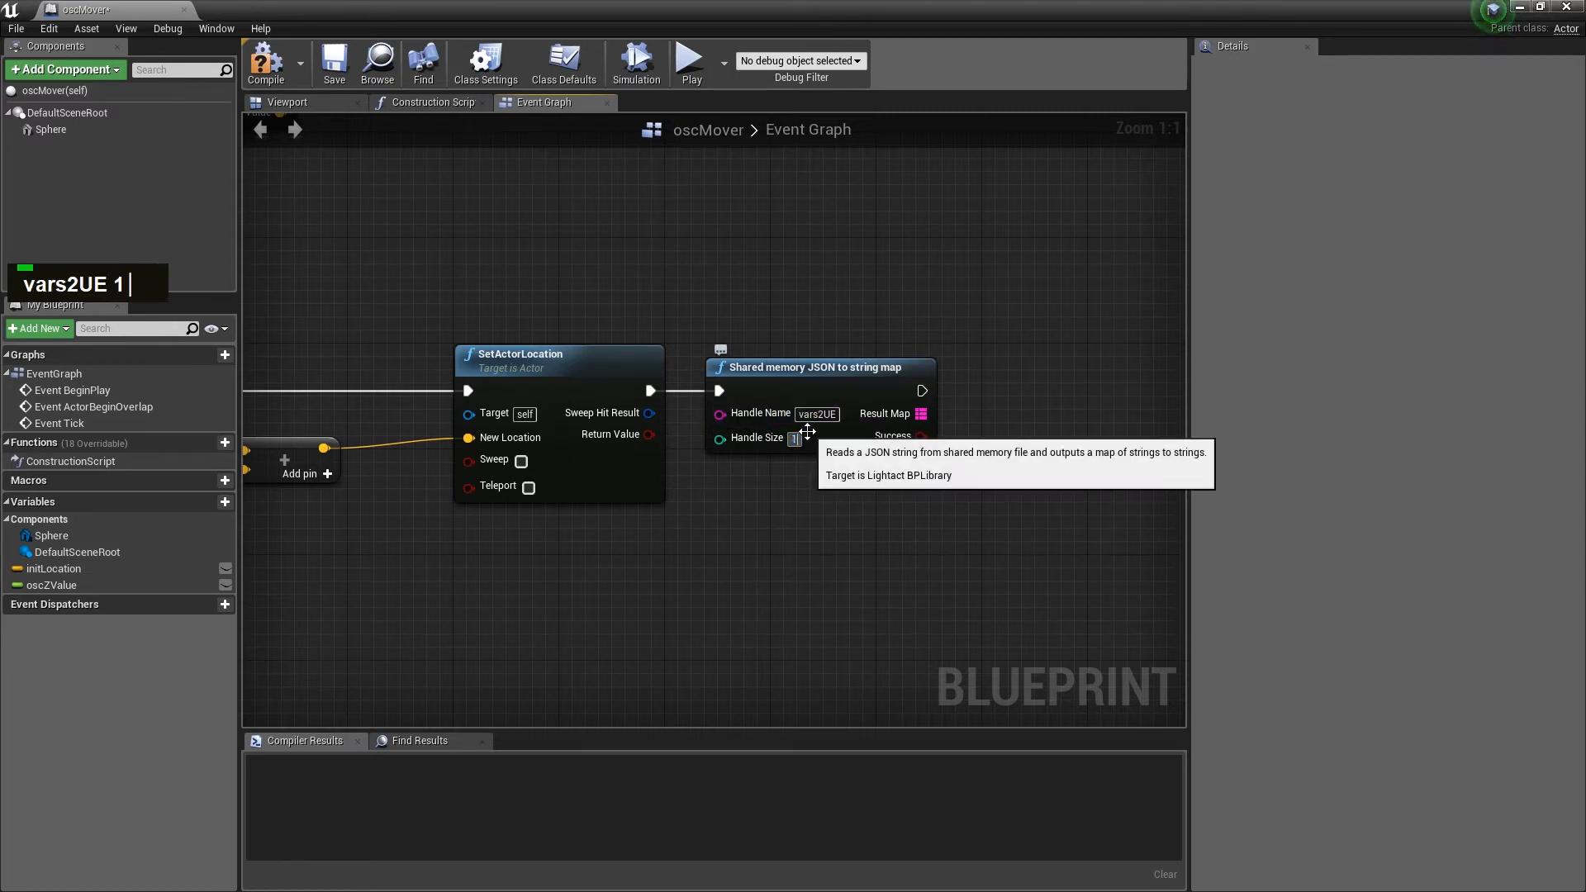
click(852, 559)
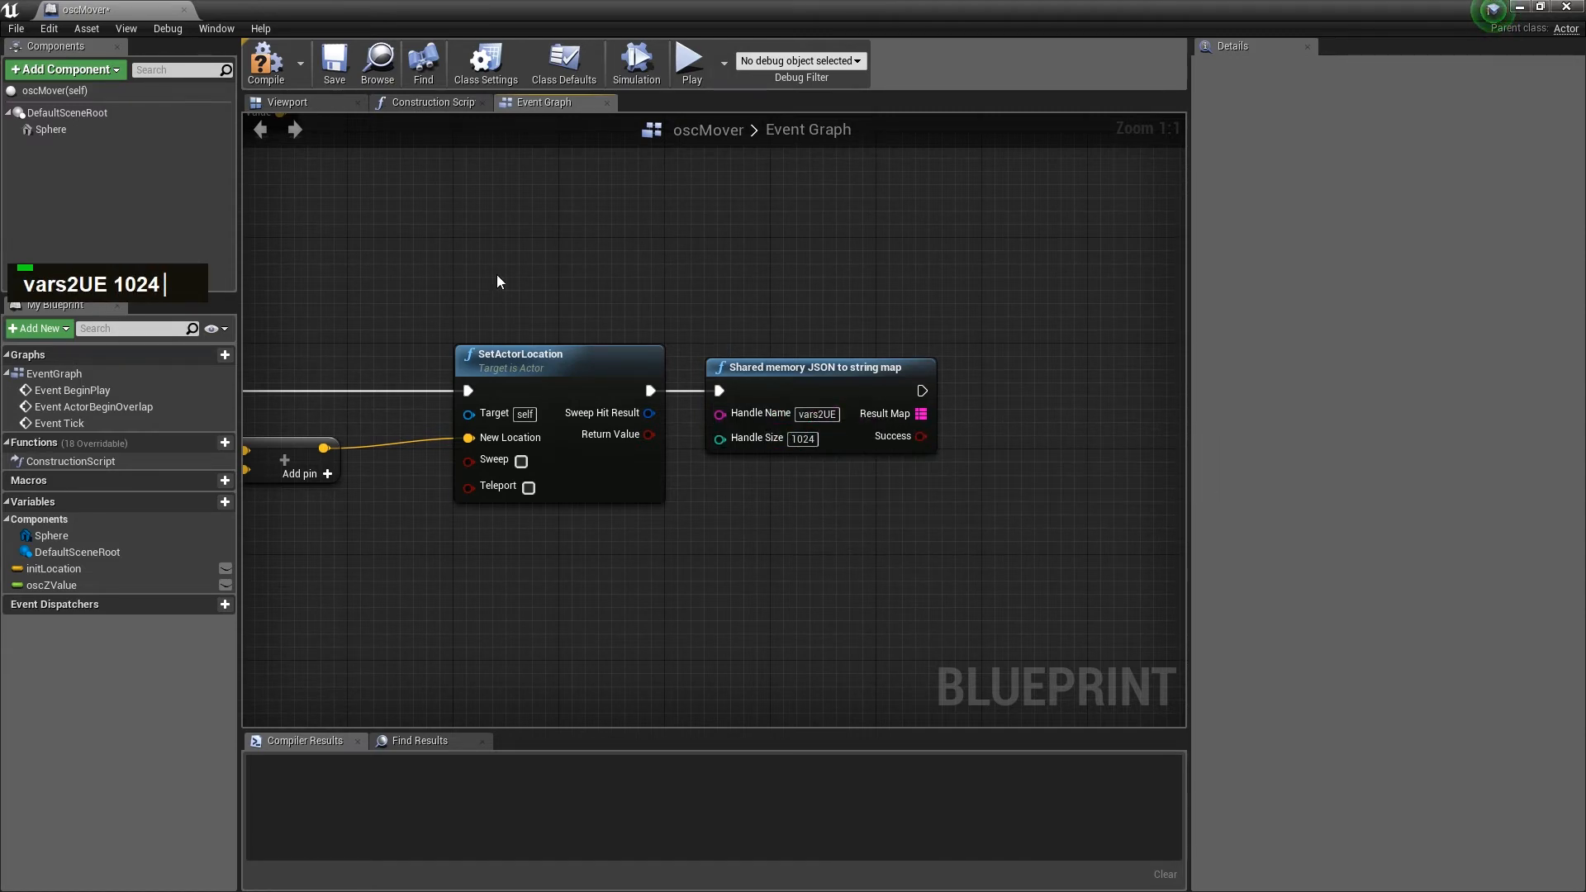
- Add a Branch after the Shared memory JSON to string map node, using its Success output as the condition
scroll(904, 365, down, 1)
scroll(859, 401, up, 1)
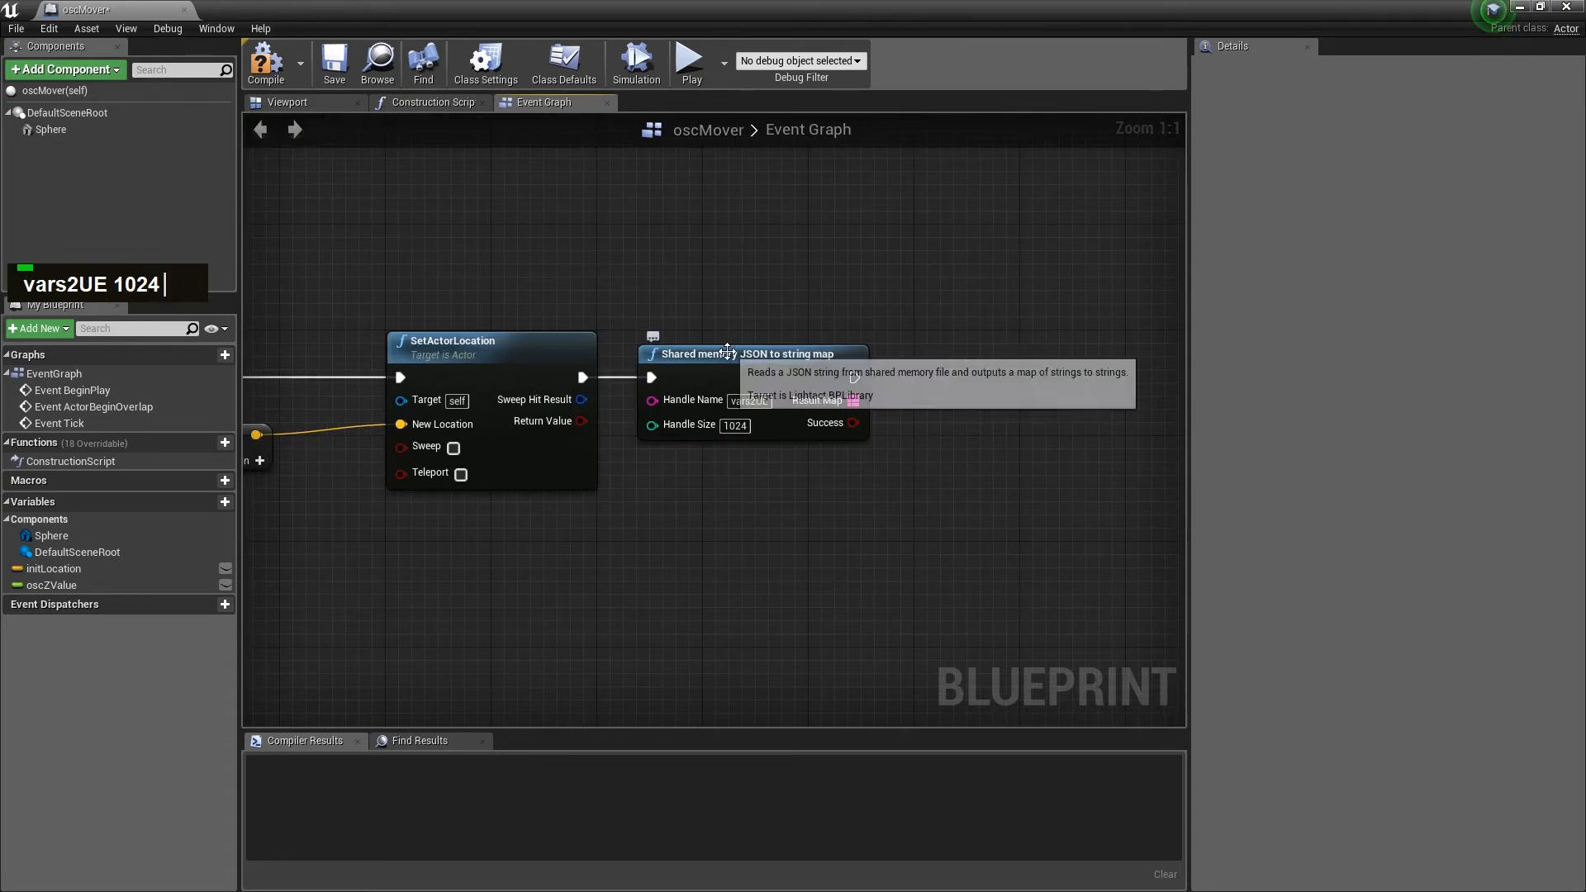
scroll(727, 353, down, 1)
scroll(724, 358, up, 1)
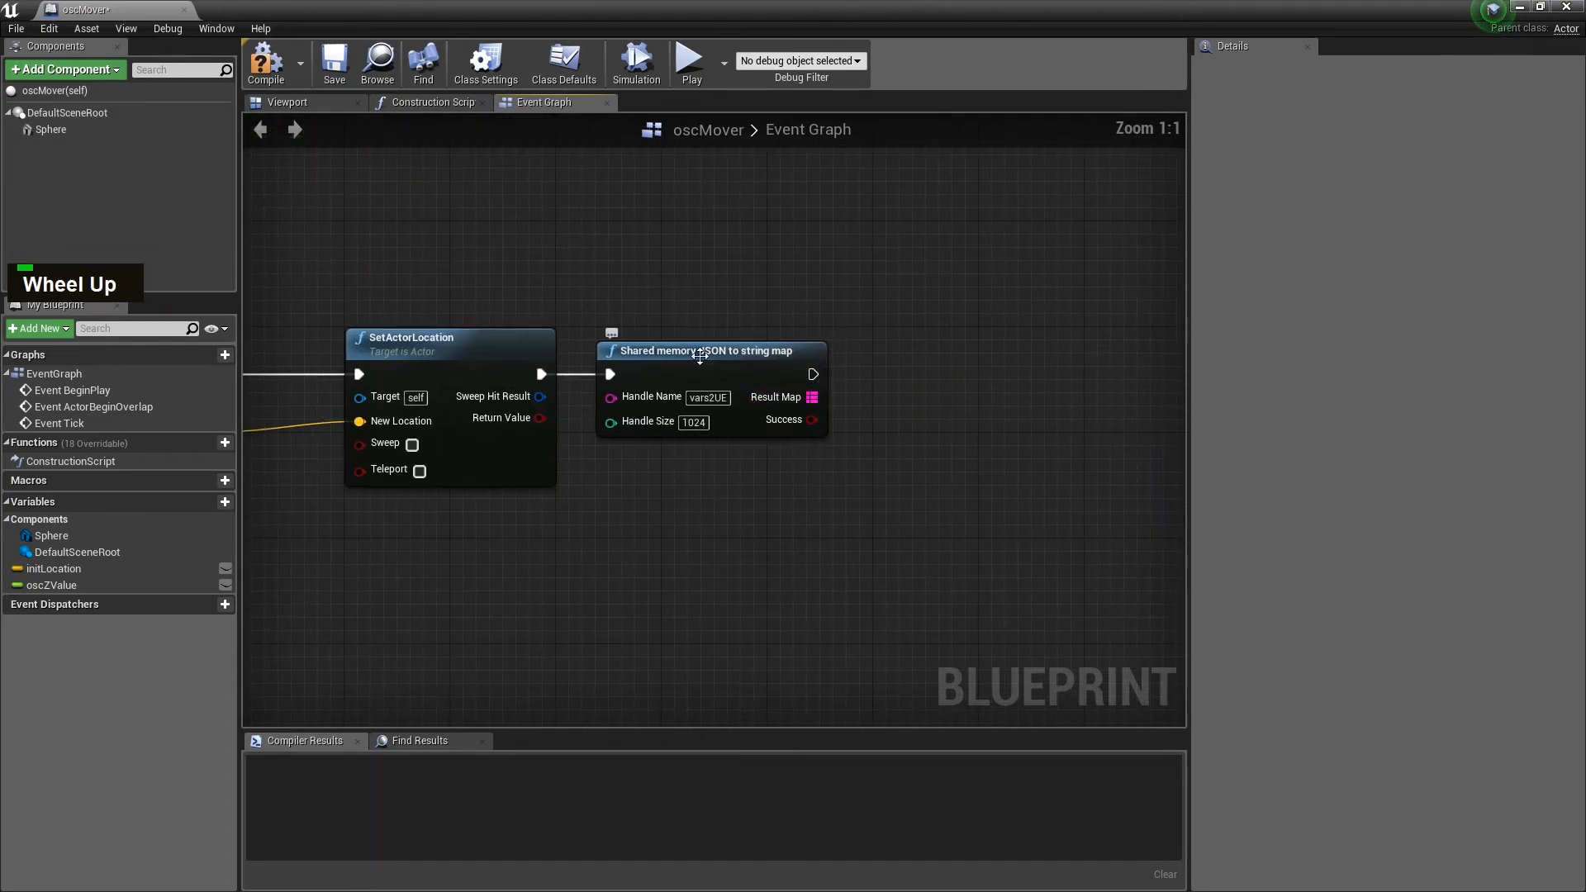
drag(811, 398, 915, 410)
click(885, 319)
drag(813, 420, 867, 384)
text(branch)
key(Return)
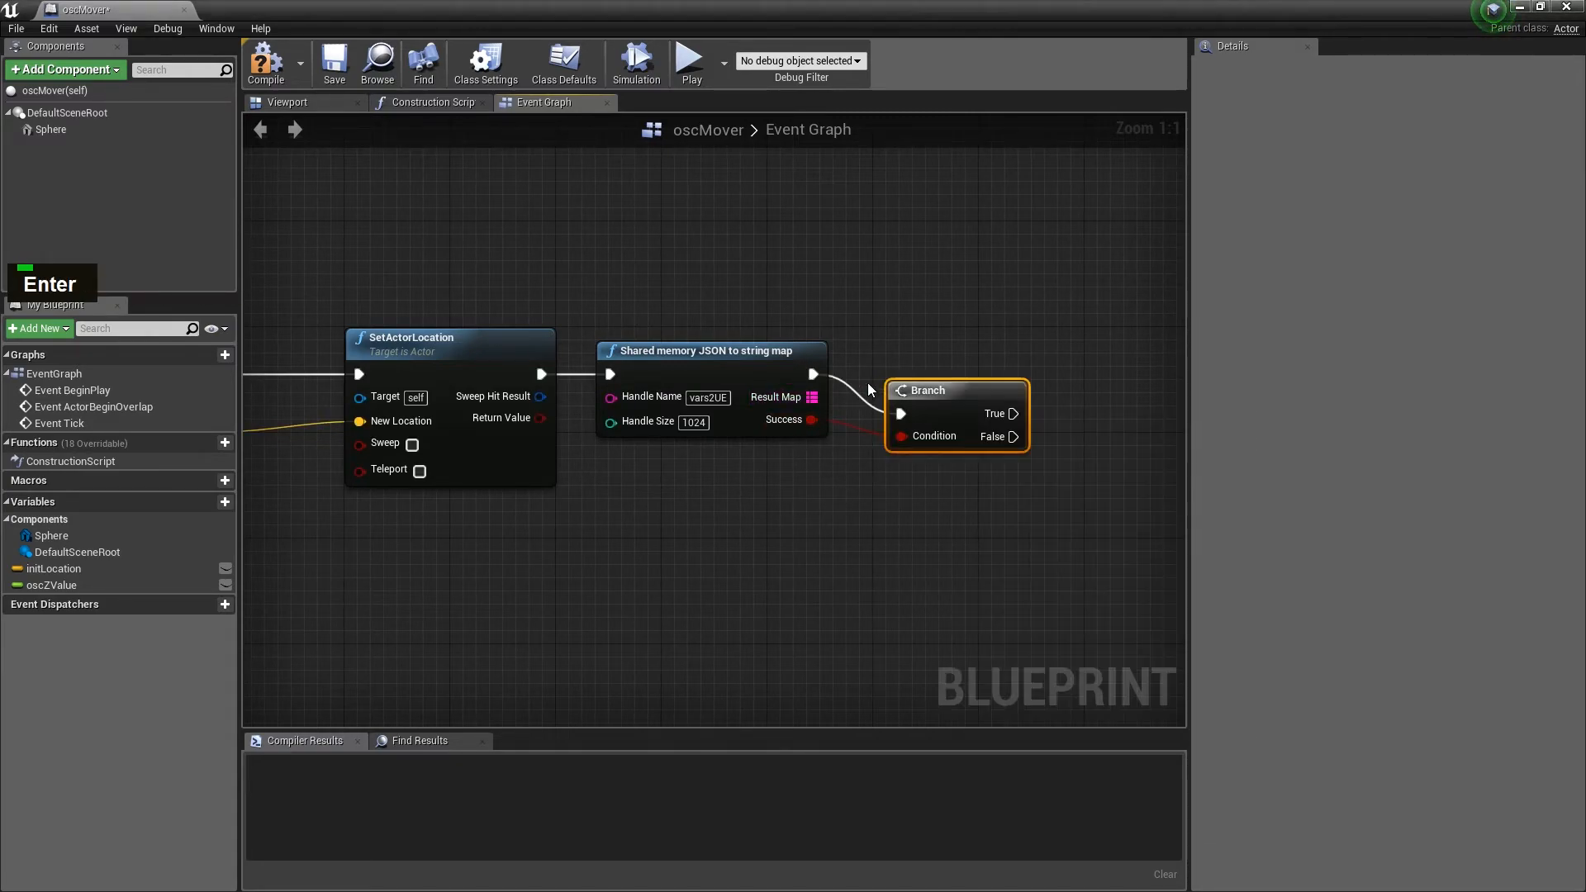
- Add a map Find node connected to the Result Map output of the Shared memory JSON to string map node
scroll(570, 300, down, 1)
scroll(1006, 354, up, 1)
drag(666, 383, 944, 423)
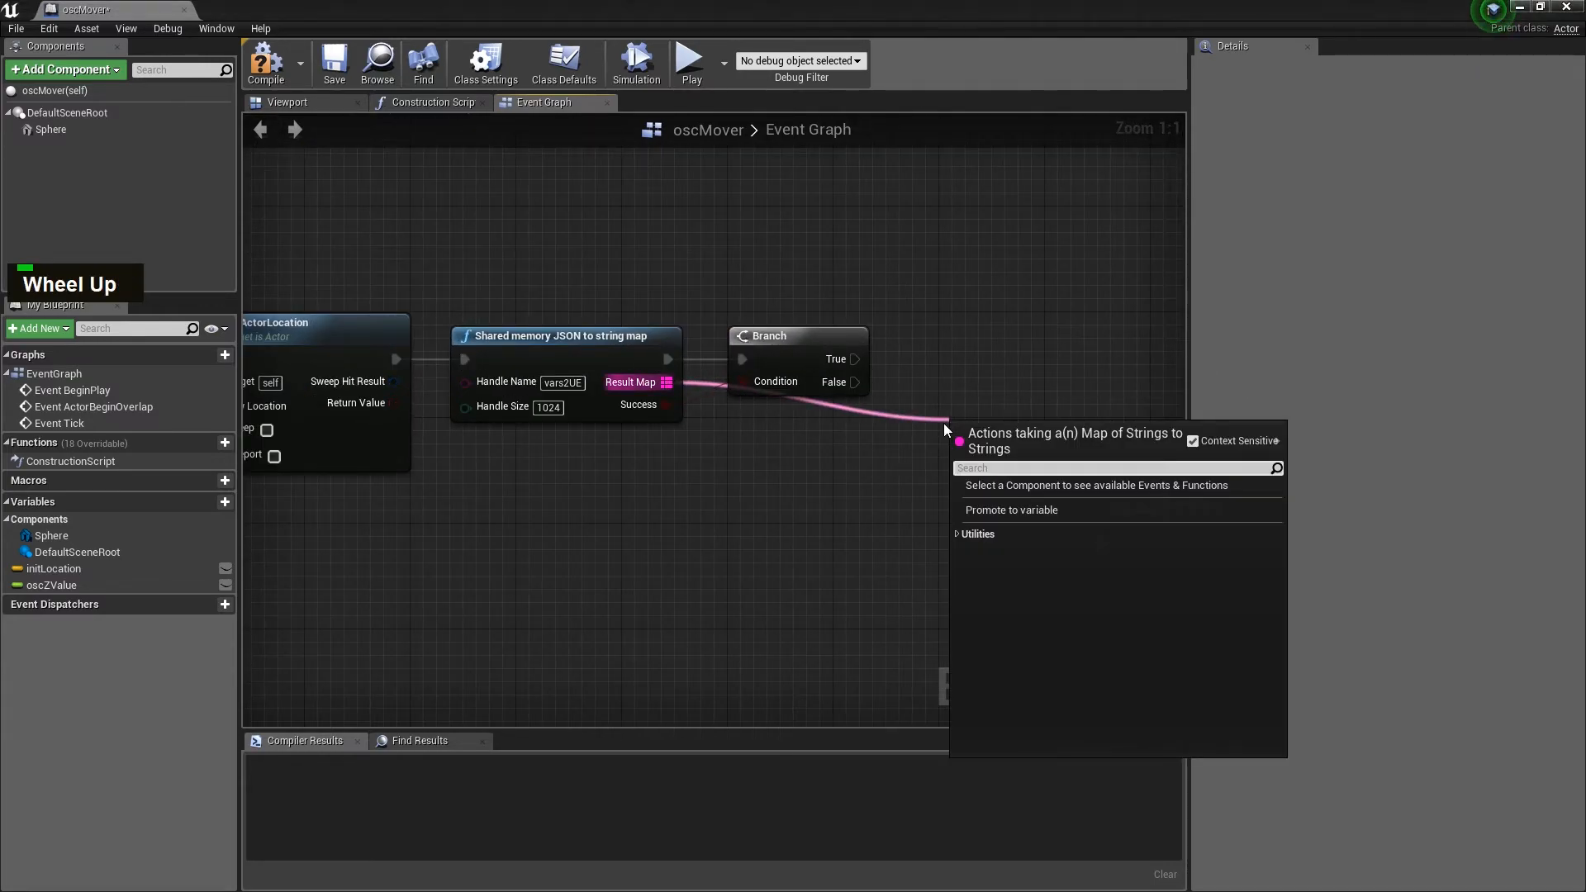
text(find)
click(1044, 518)
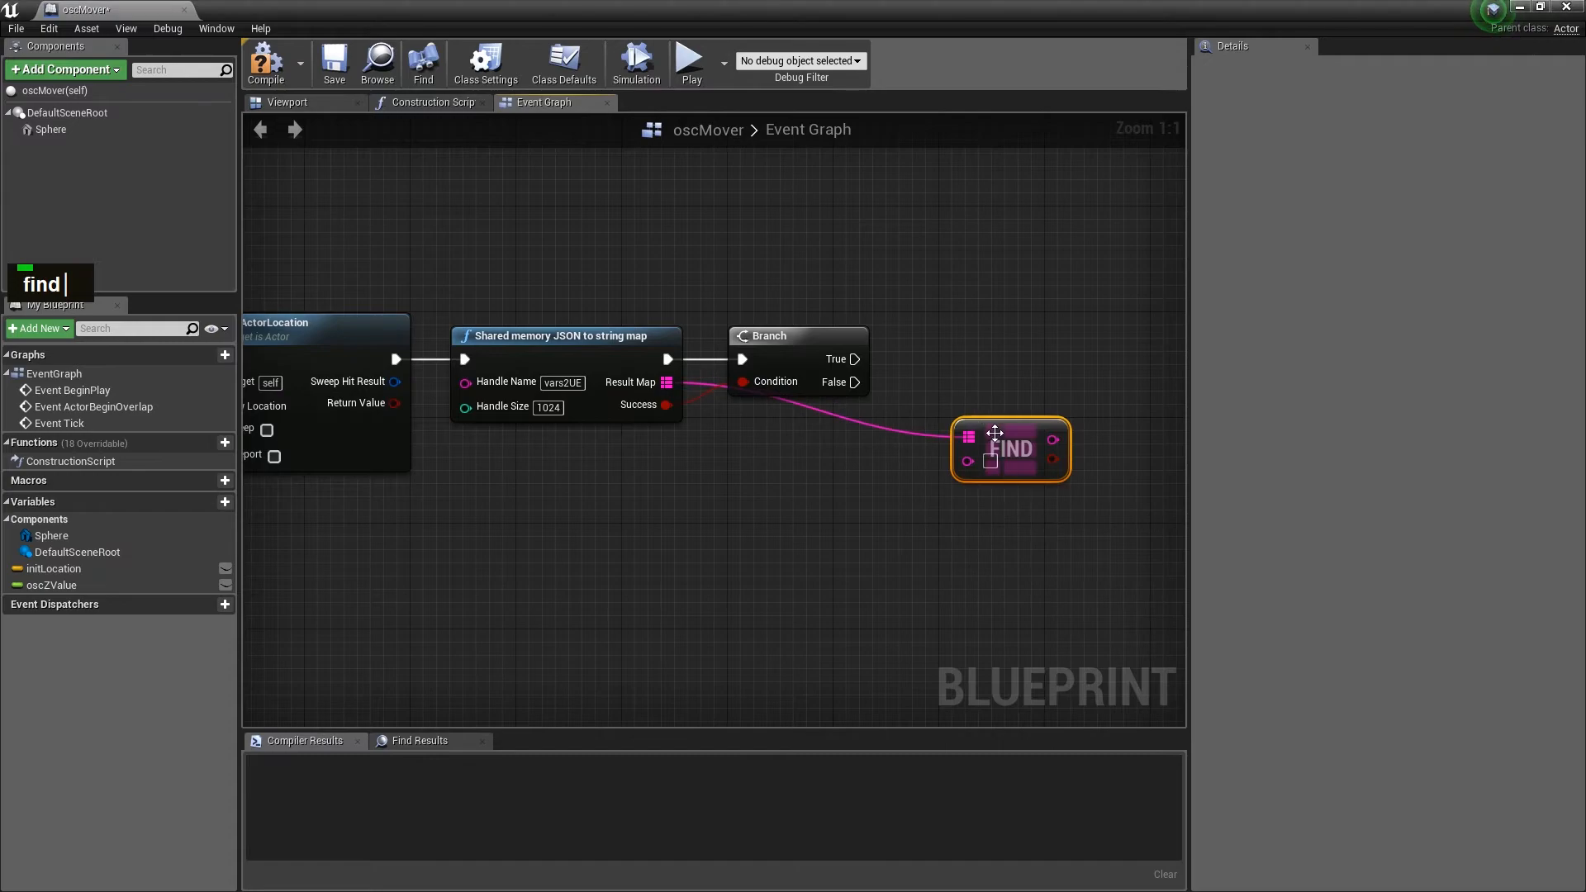
- Switch to Lightact, close the Devices window and copy the float name heightOSC from the Shared memory sender node
key(alt+Tab)
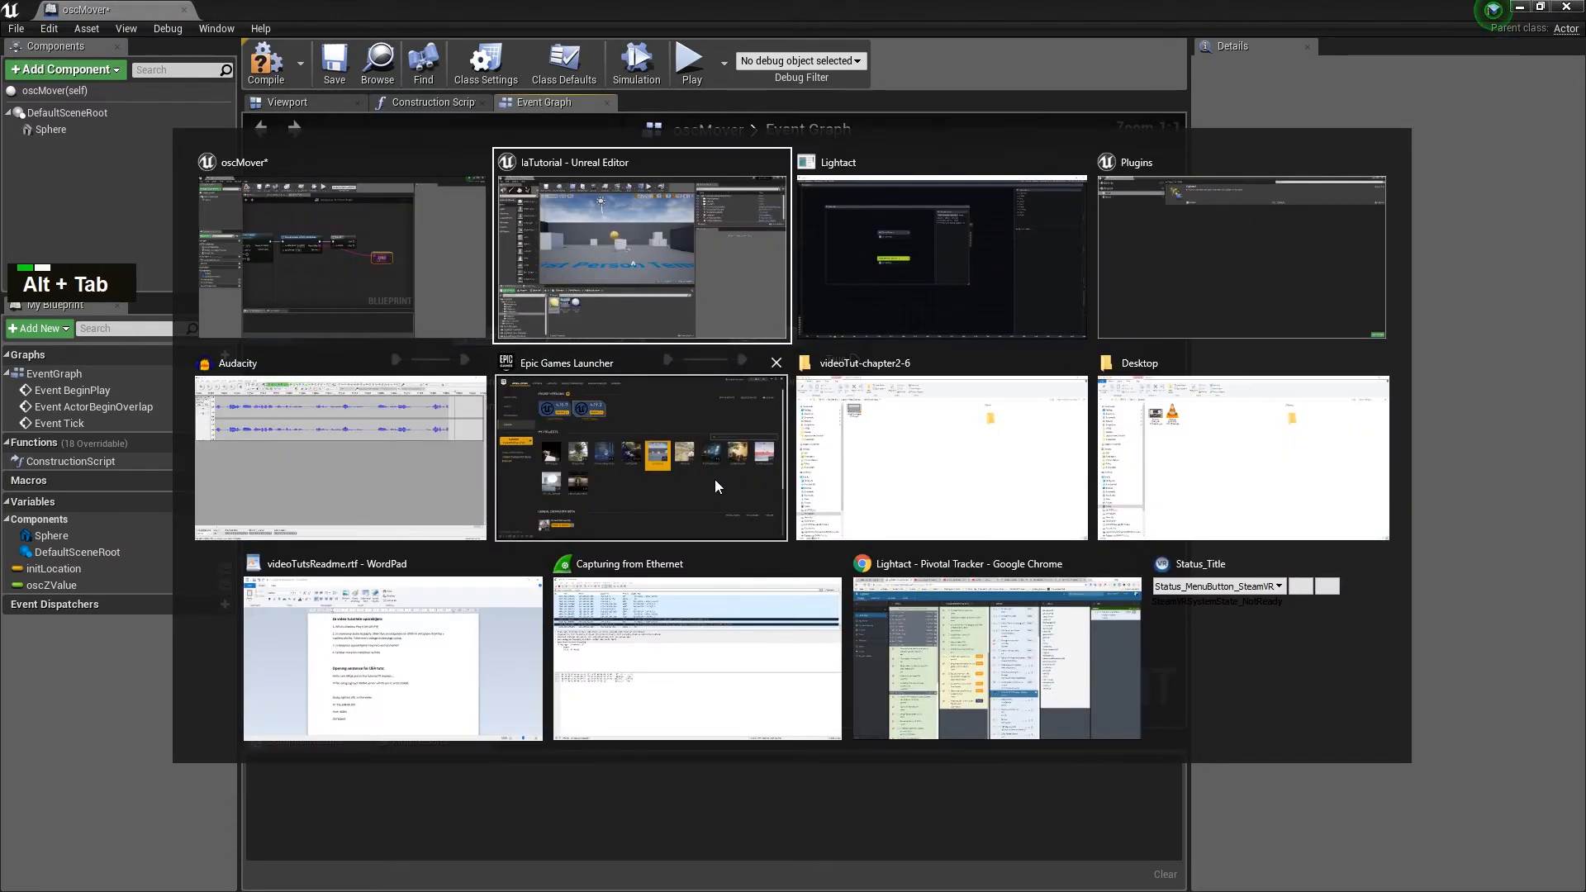
key(alt+Tab)
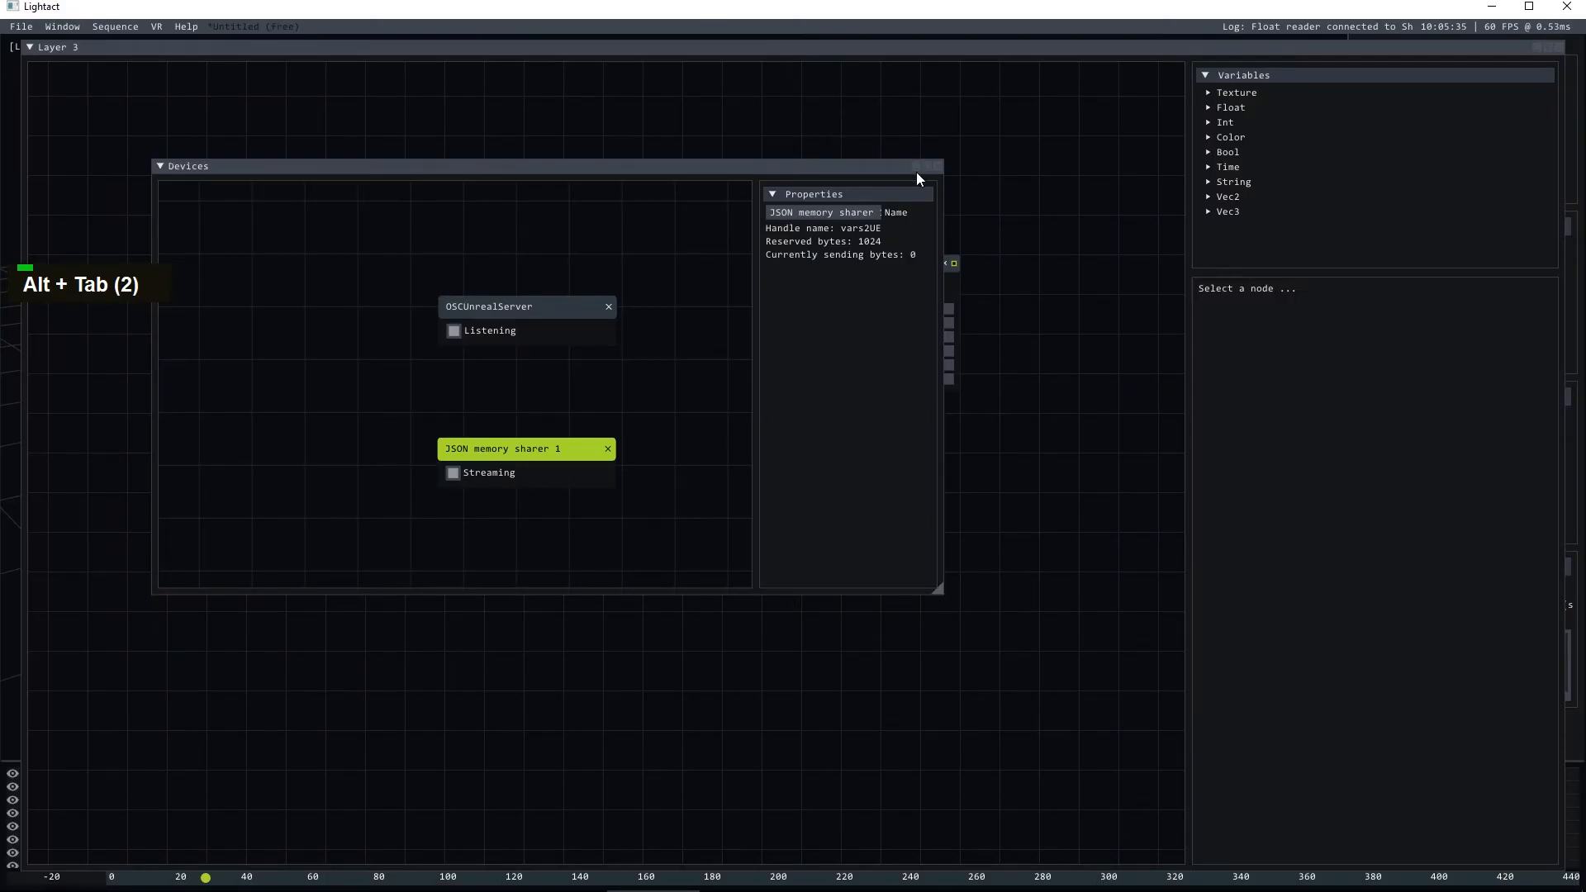
click(919, 165)
click(896, 263)
scroll(892, 301, up, 3)
drag(889, 304, 795, 306)
key(ctrl+c)
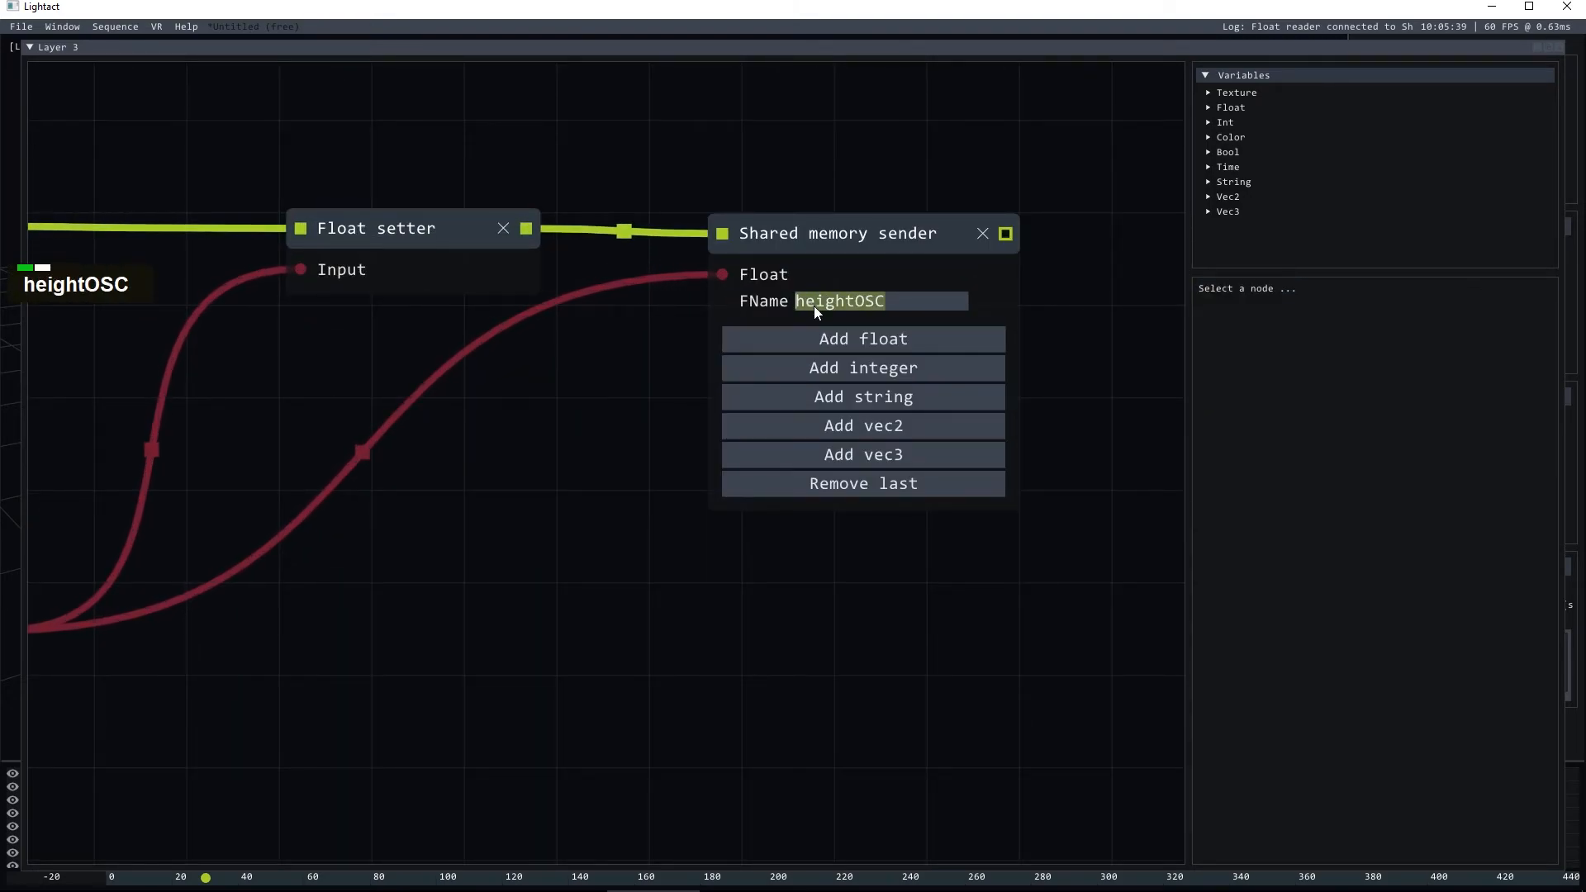
- Switch back to the oscMover blueprint and paste heightOSC as the Find node's key
key(alt+Tab)
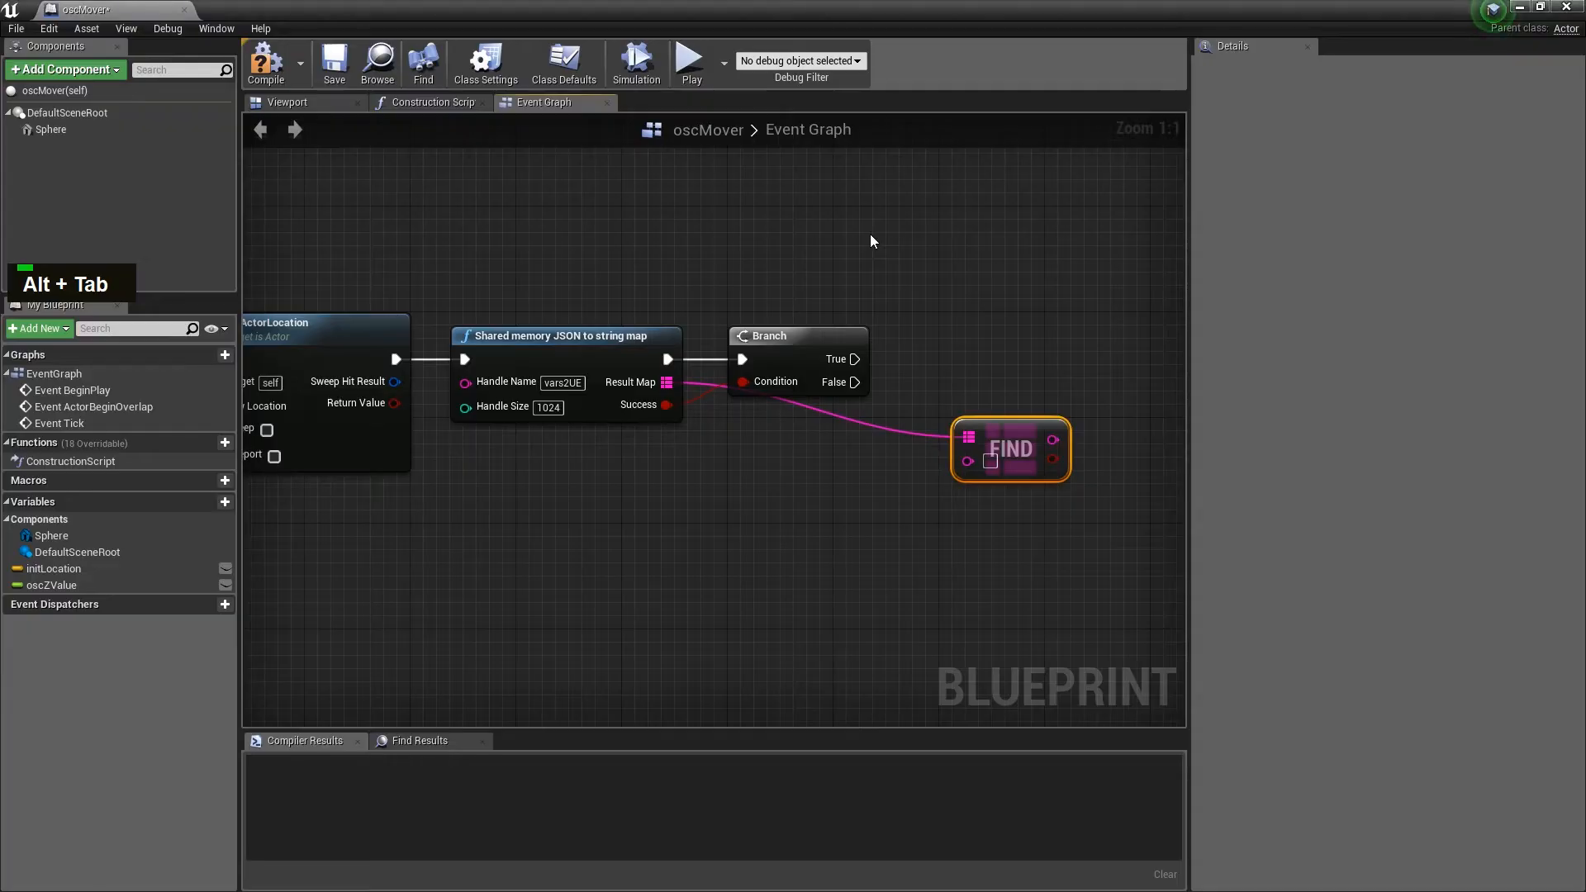
click(990, 461)
key(ctrl+v)
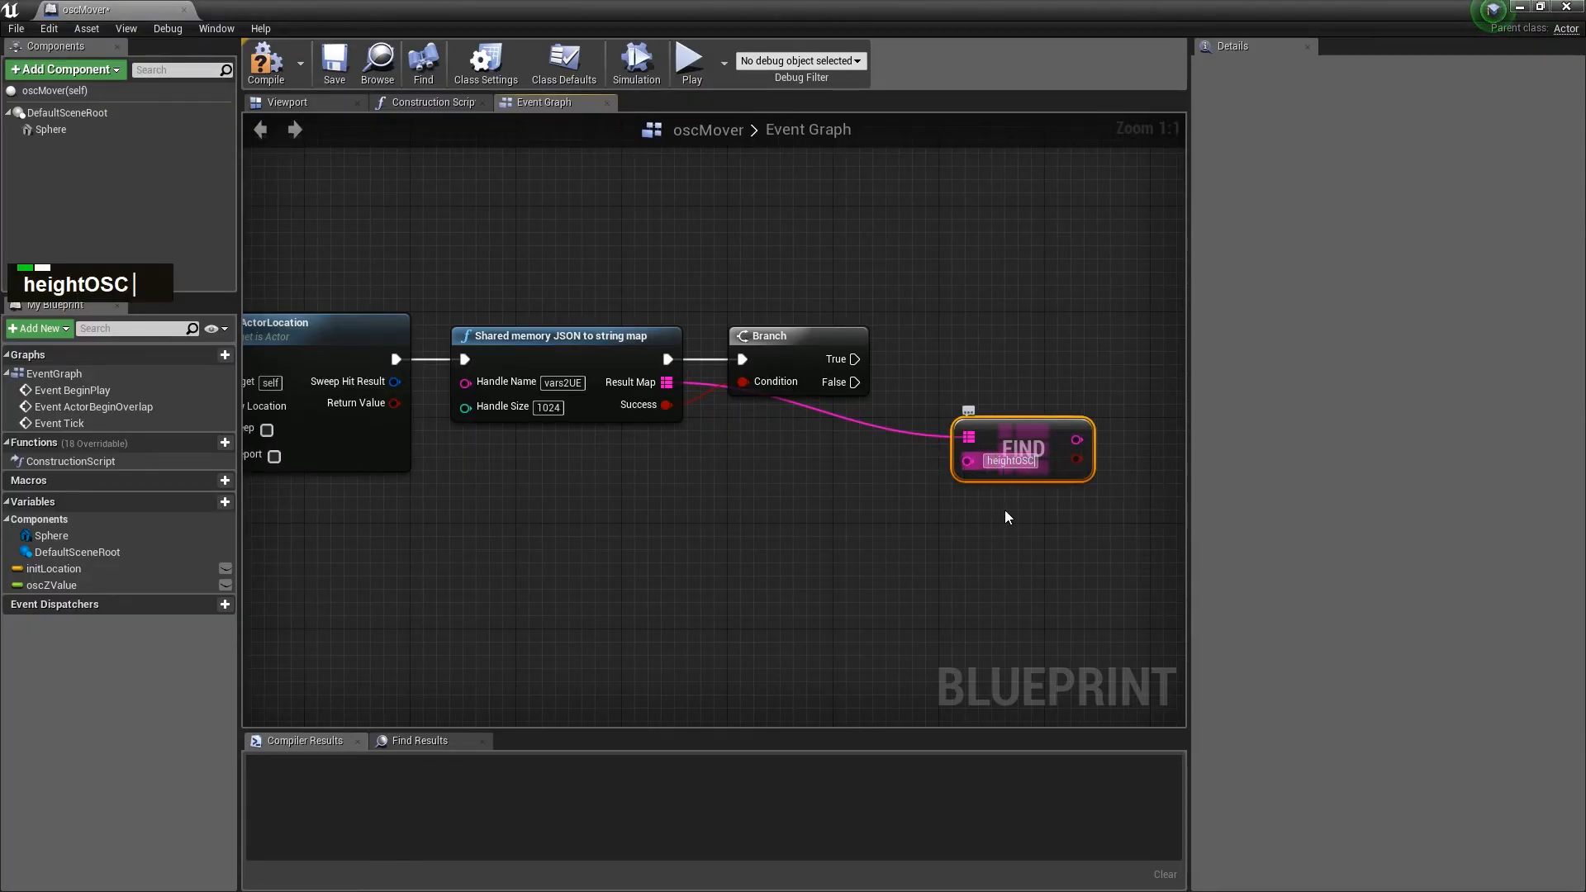
- Add a second Branch conditioned on the Find node's boolean output and run it from the first Branch's True output
drag(1074, 458, 960, 342)
text(branch)
key(Return)
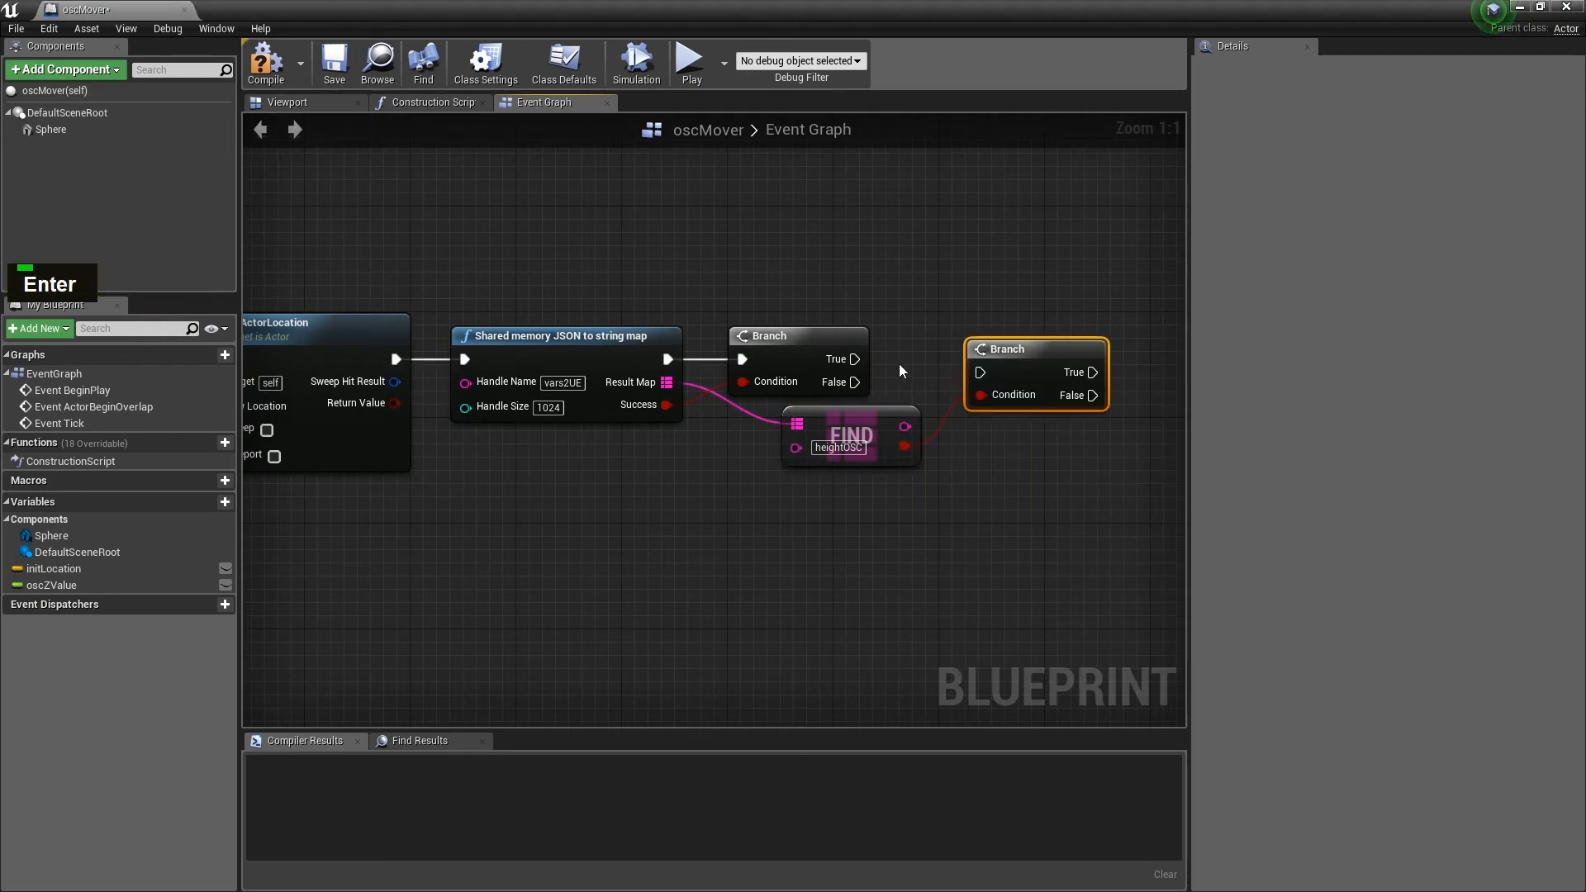
drag(854, 358, 1025, 334)
click(867, 282)
scroll(865, 283, down, 2)
click(935, 378)
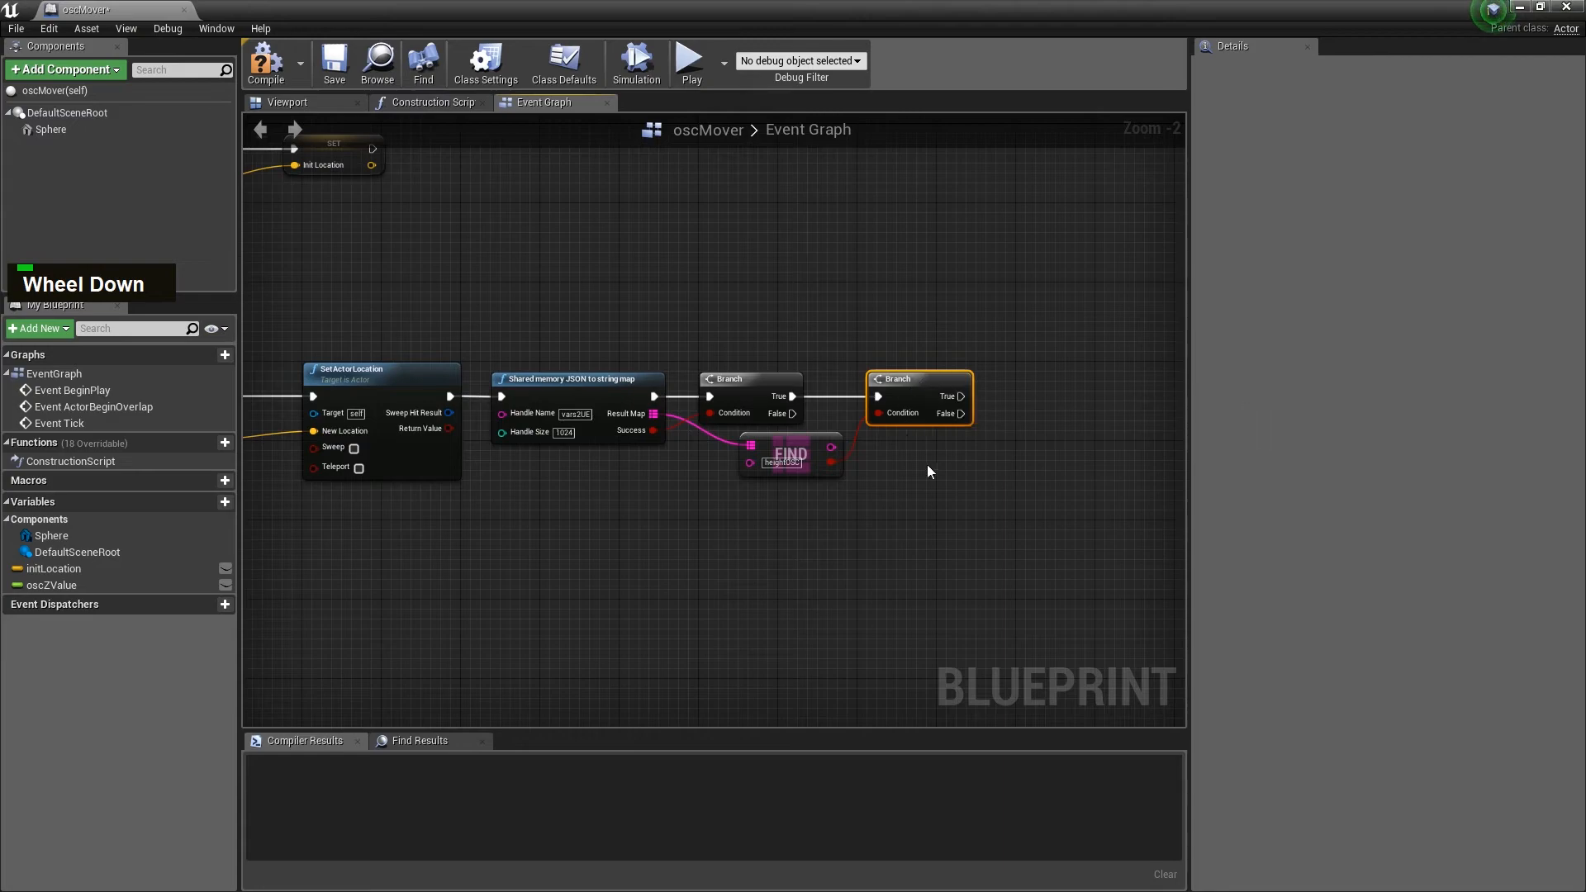
scroll(936, 440, up, 2)
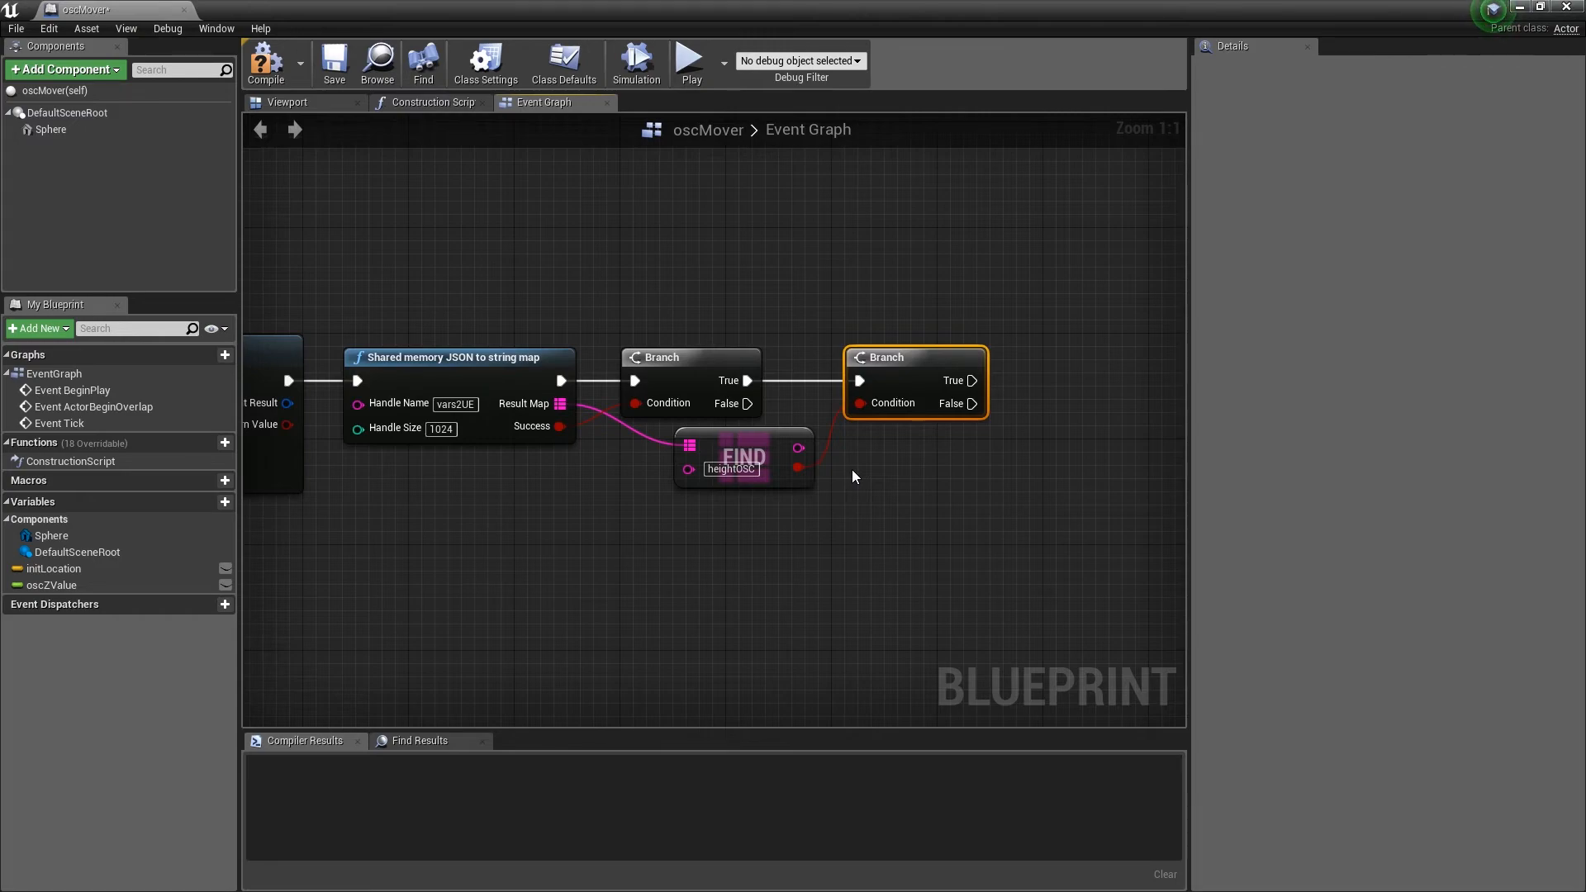
click(851, 467)
scroll(928, 397, up, 1)
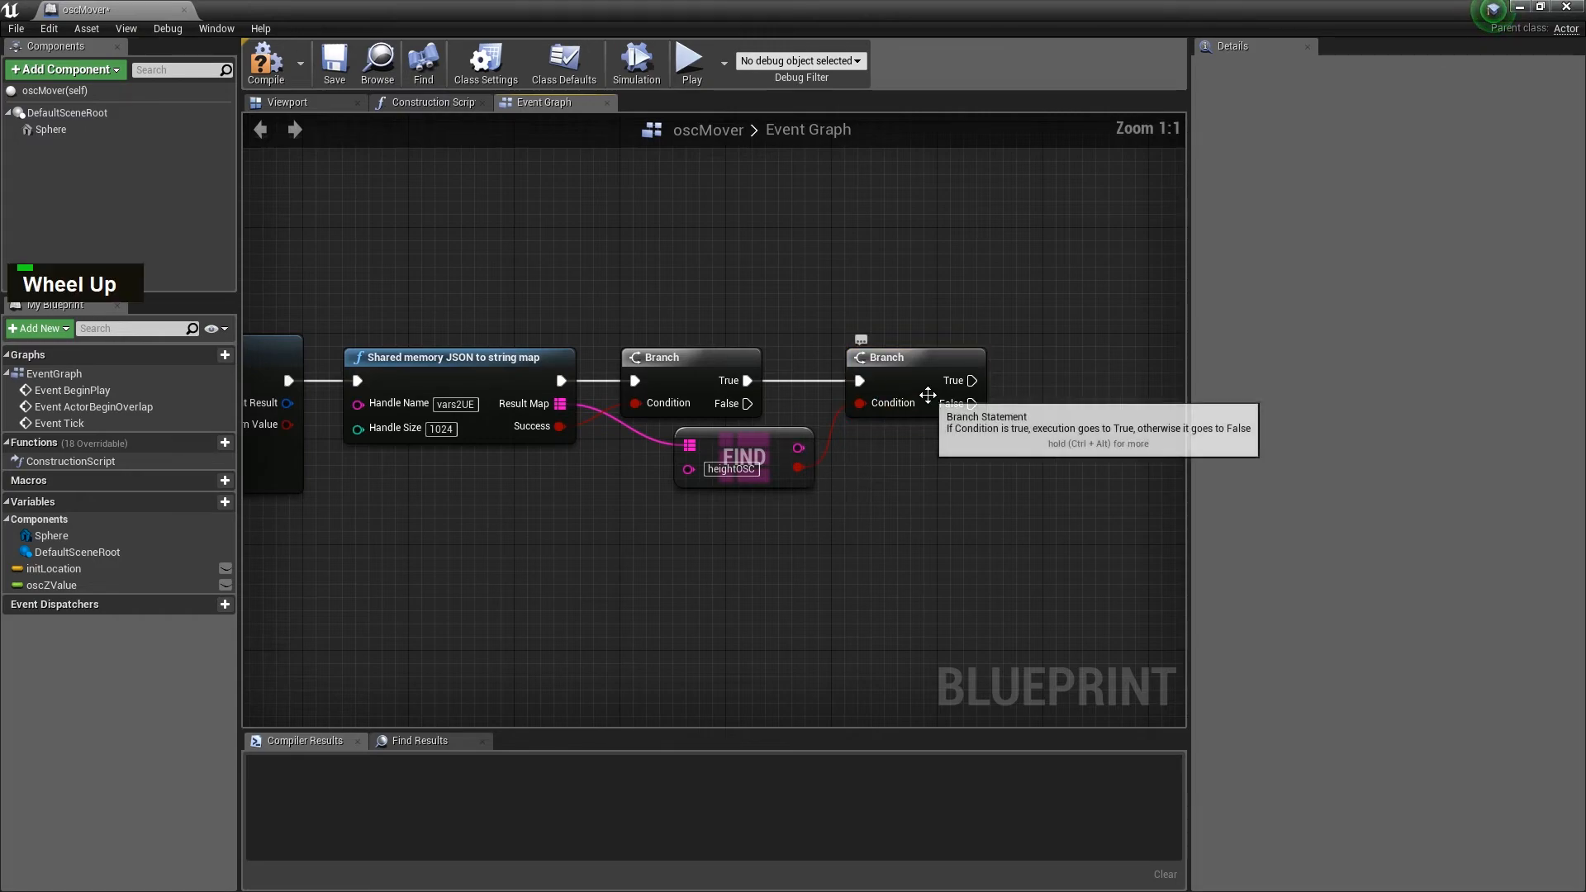
drag(973, 403, 758, 452)
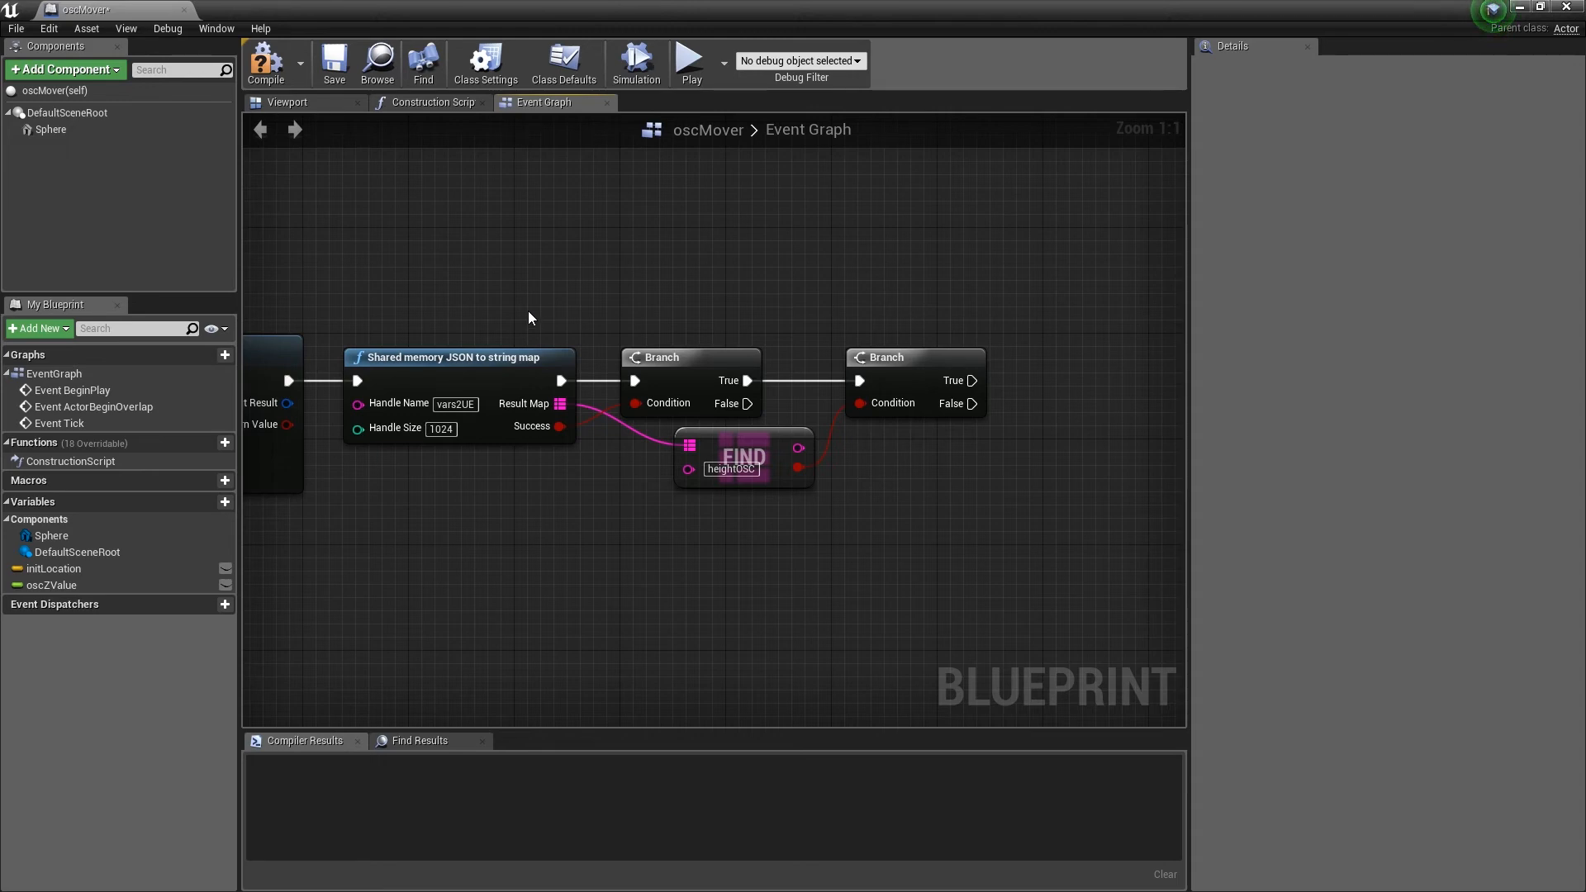
- Convert the Find node's string output to a float with a String To Float node
scroll(529, 318, down, 1)
scroll(970, 326, up, 1)
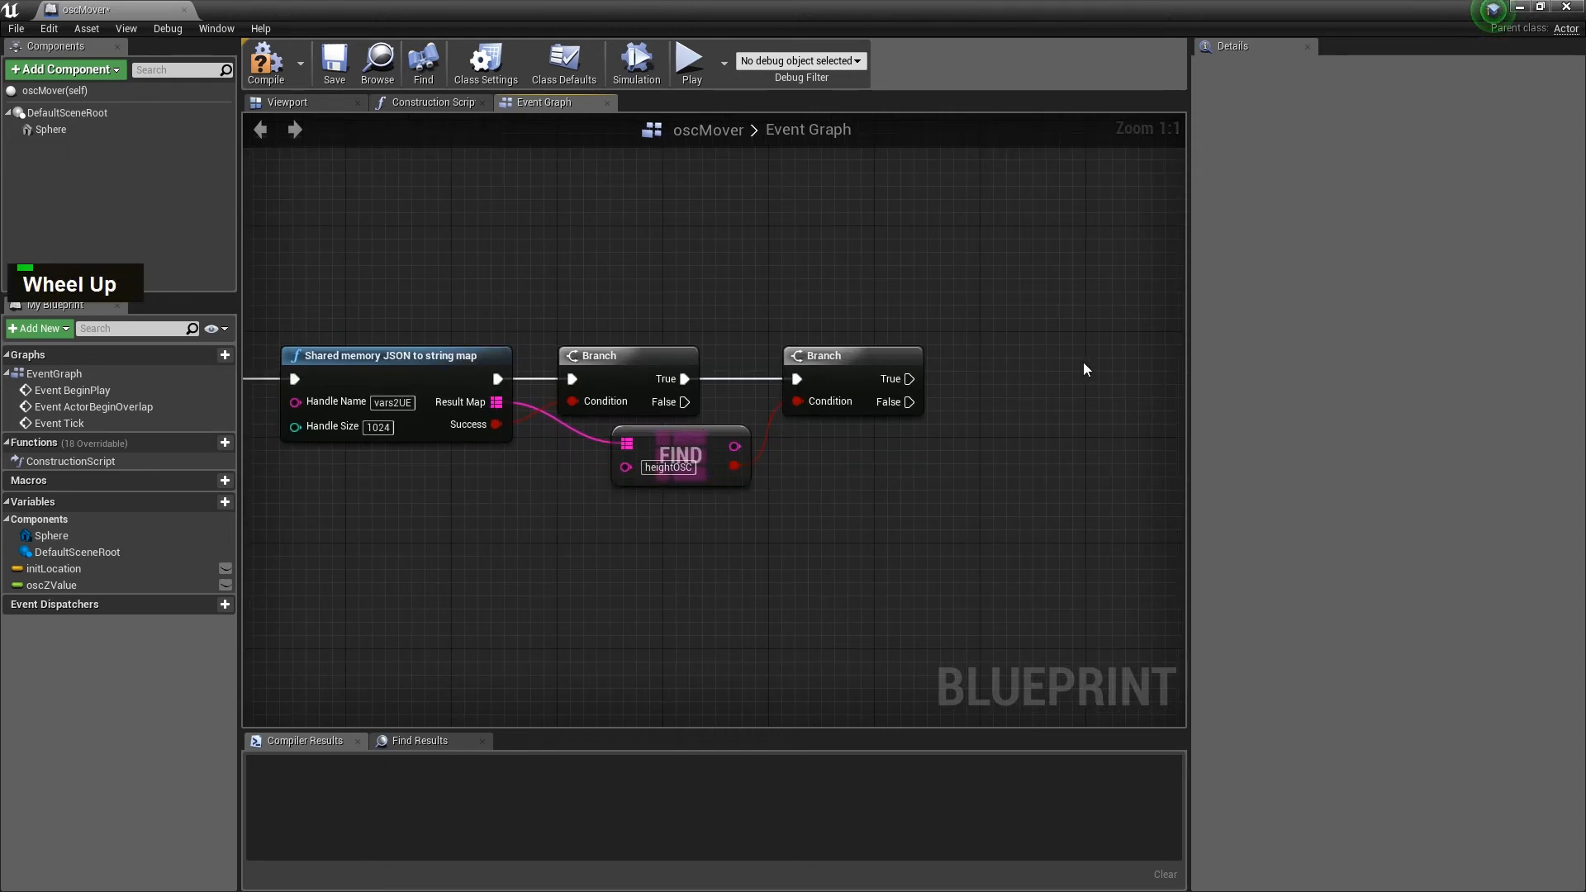
drag(734, 446, 944, 446)
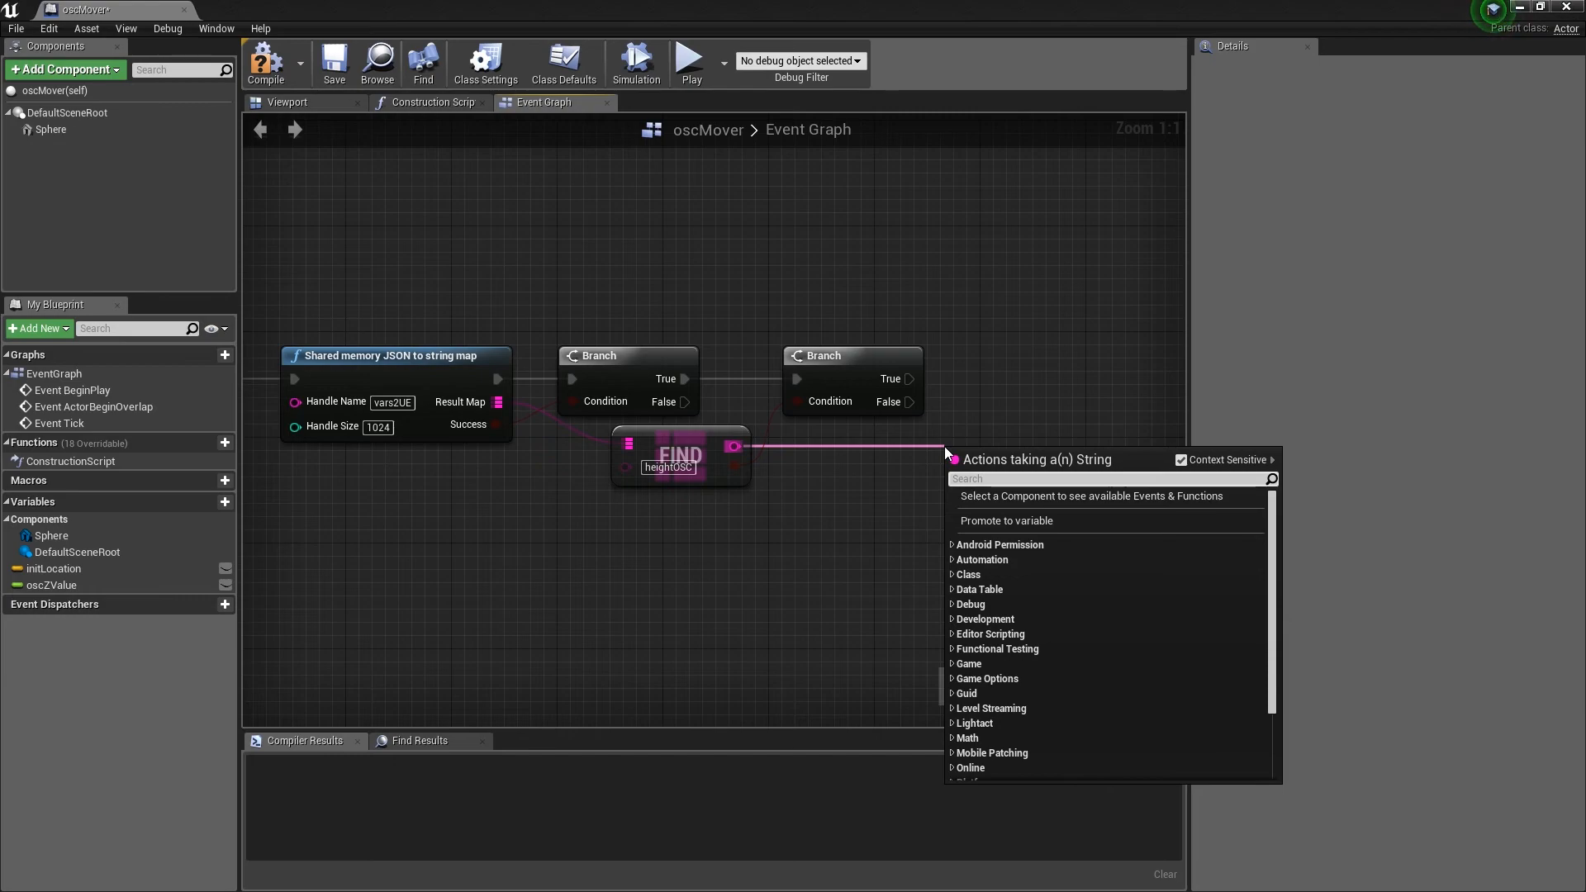
text(float)
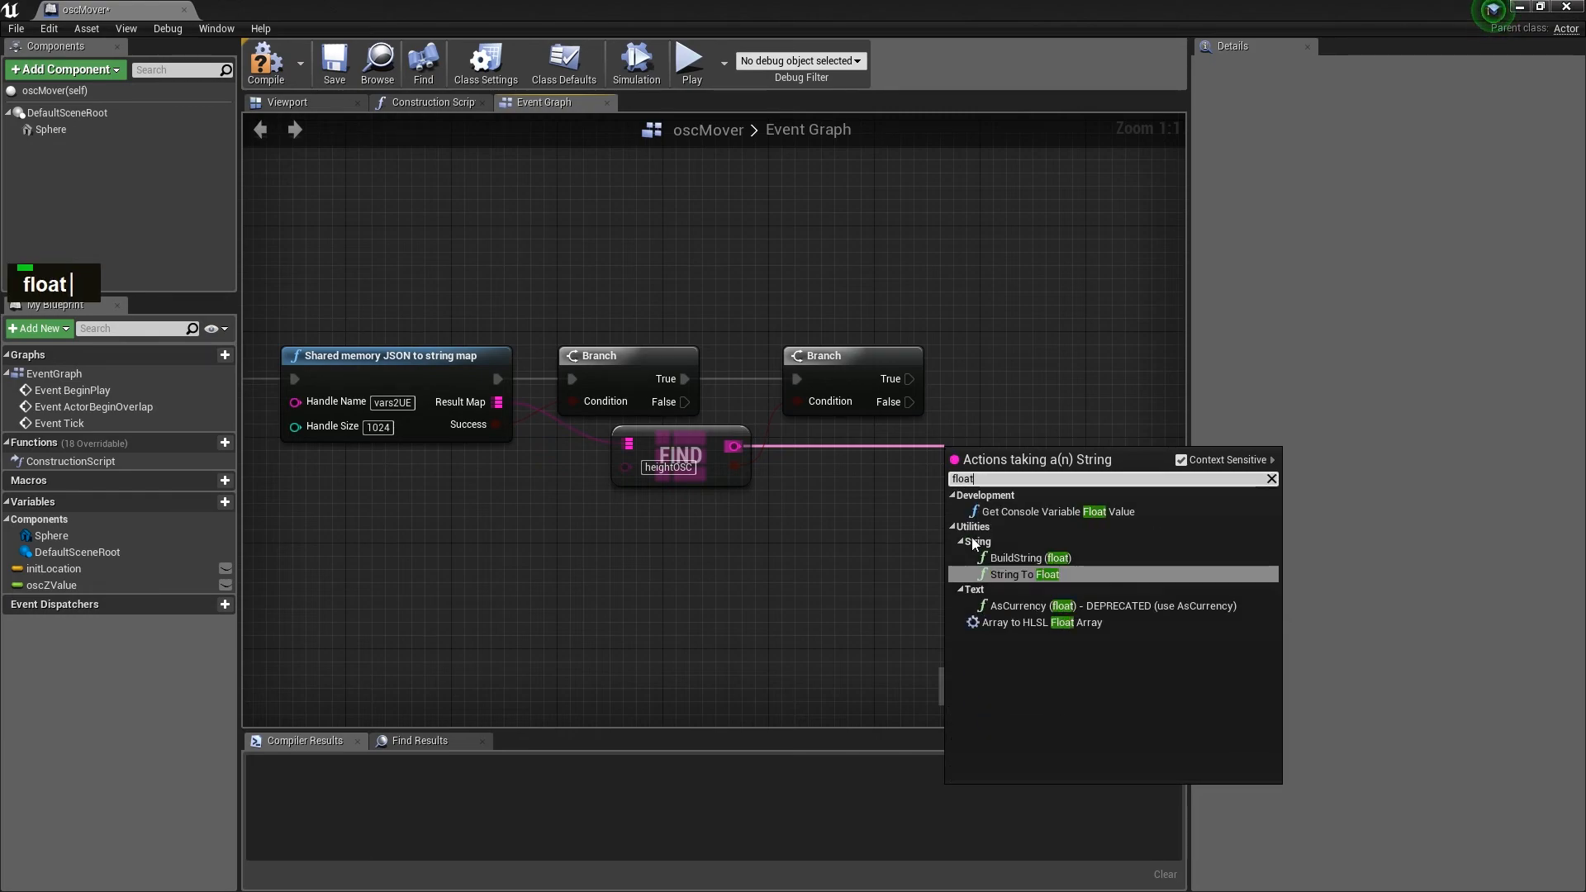
click(1042, 574)
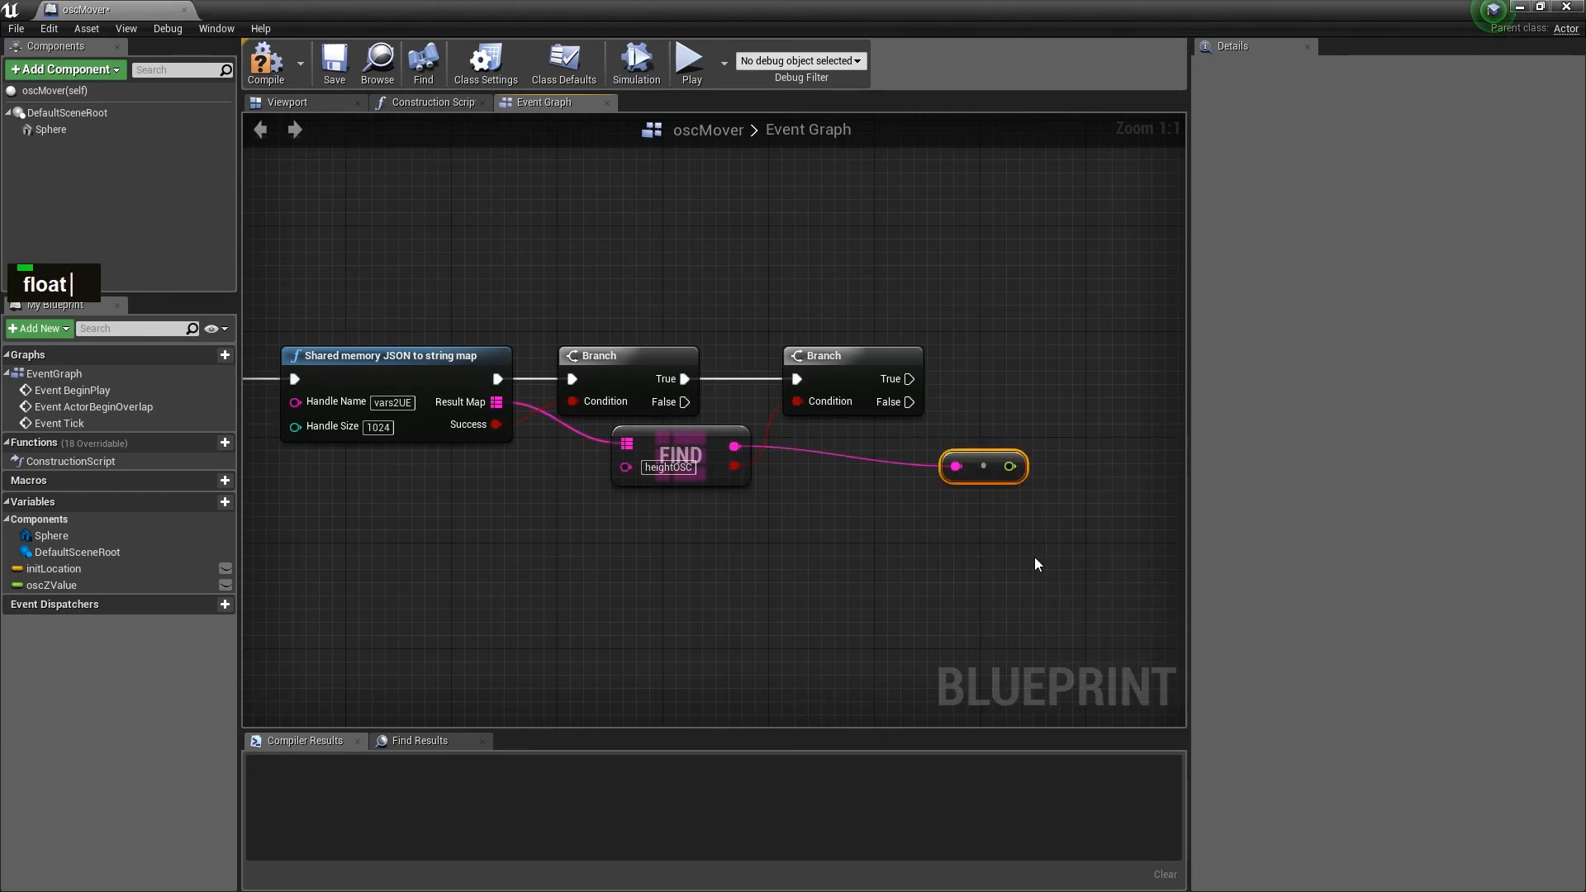
- Multiply the converted float by 20 using a float * float node
drag(896, 448, 973, 443)
text(*)
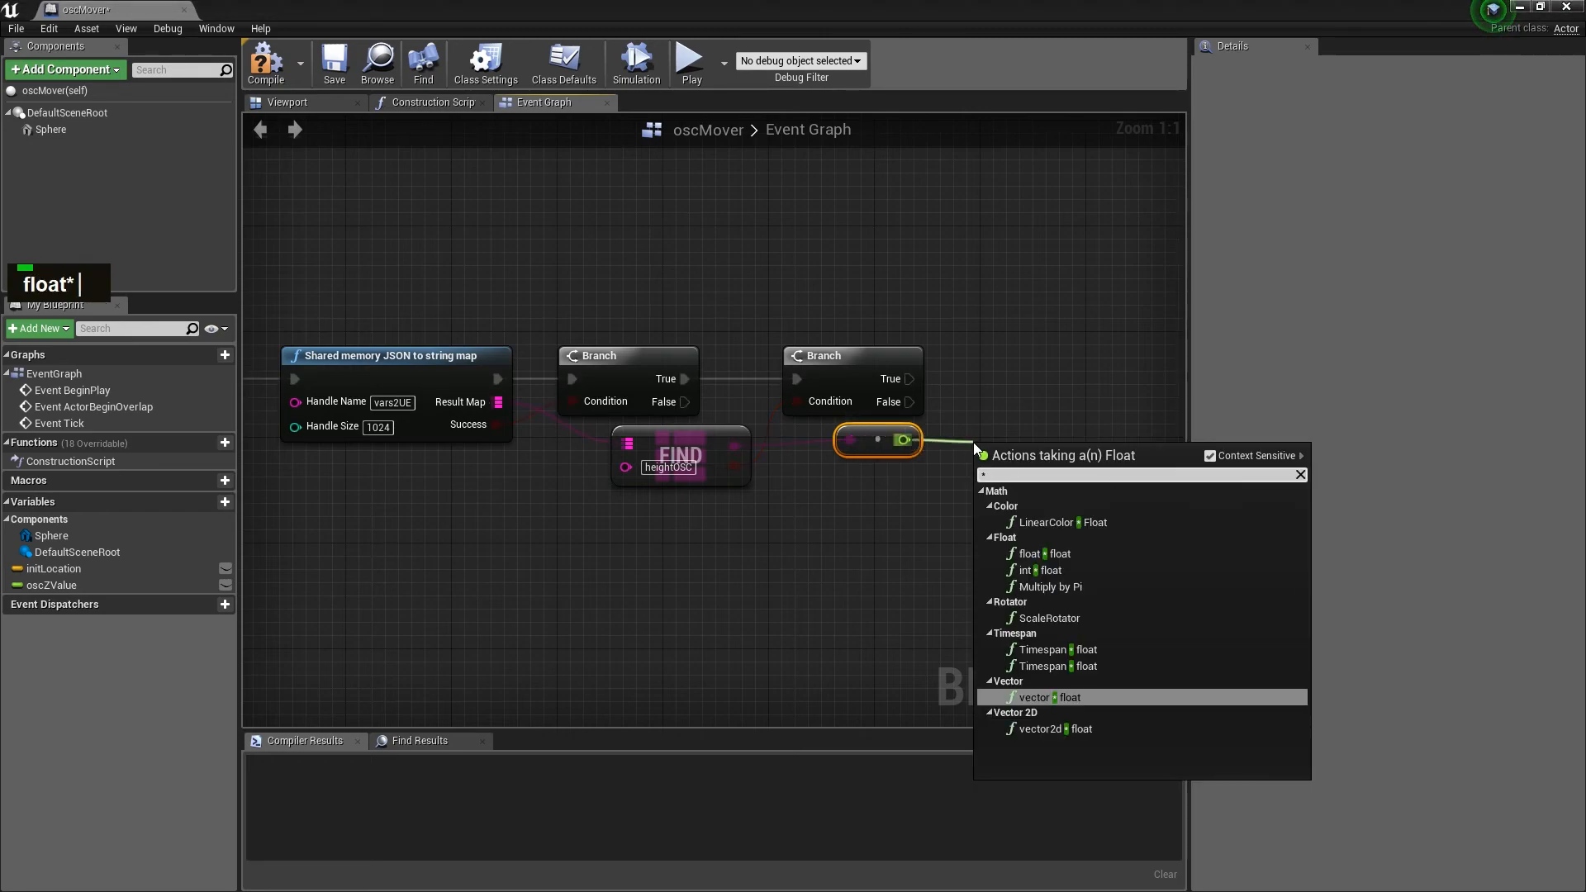
click(1132, 555)
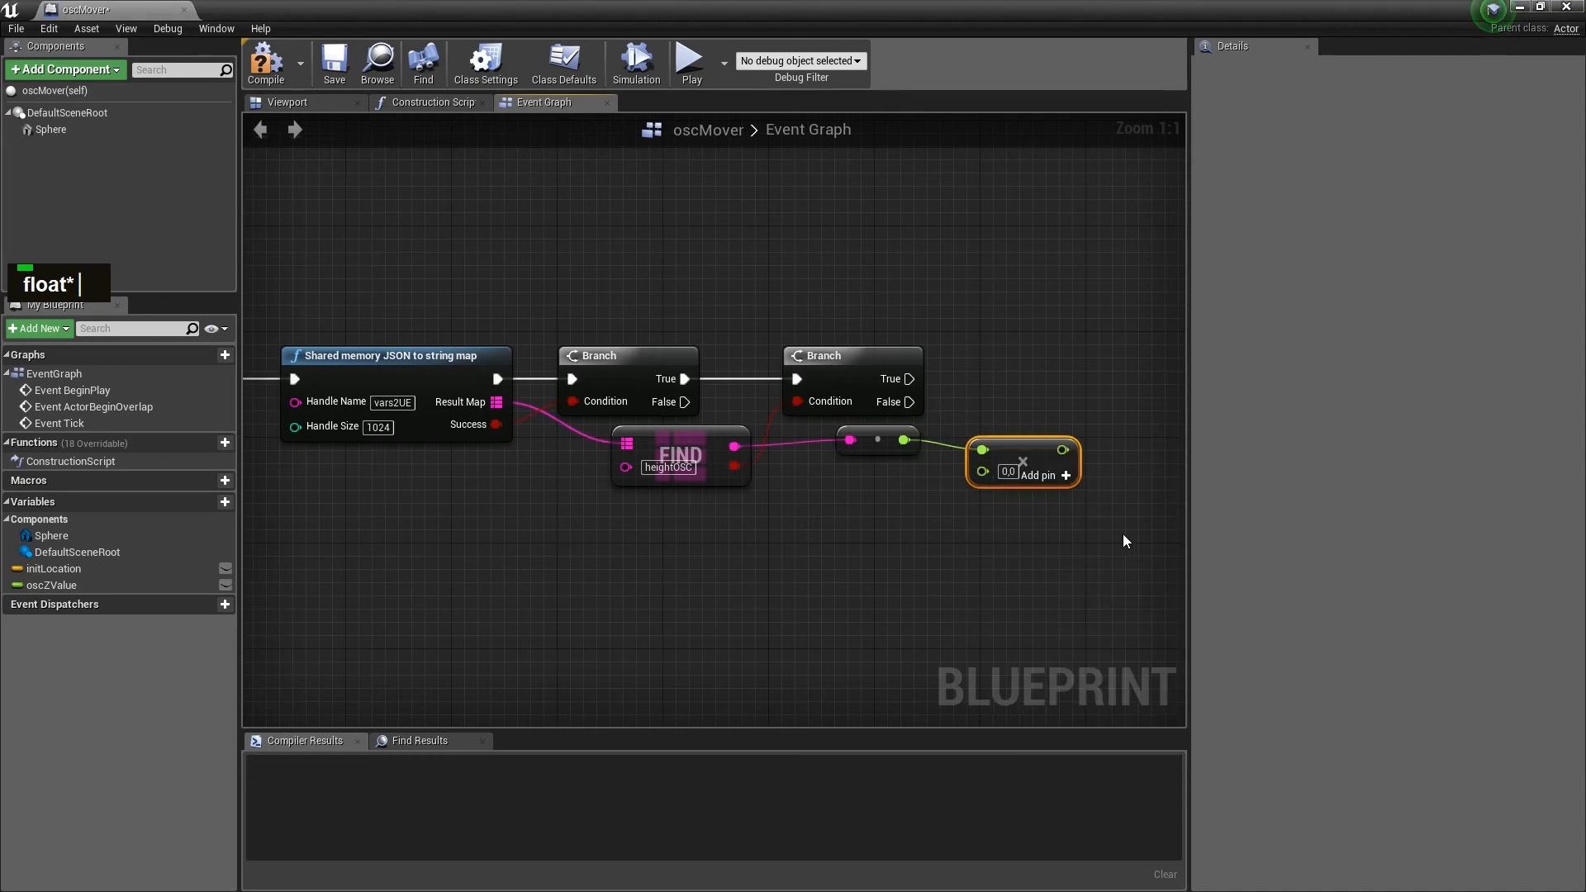
click(1007, 472)
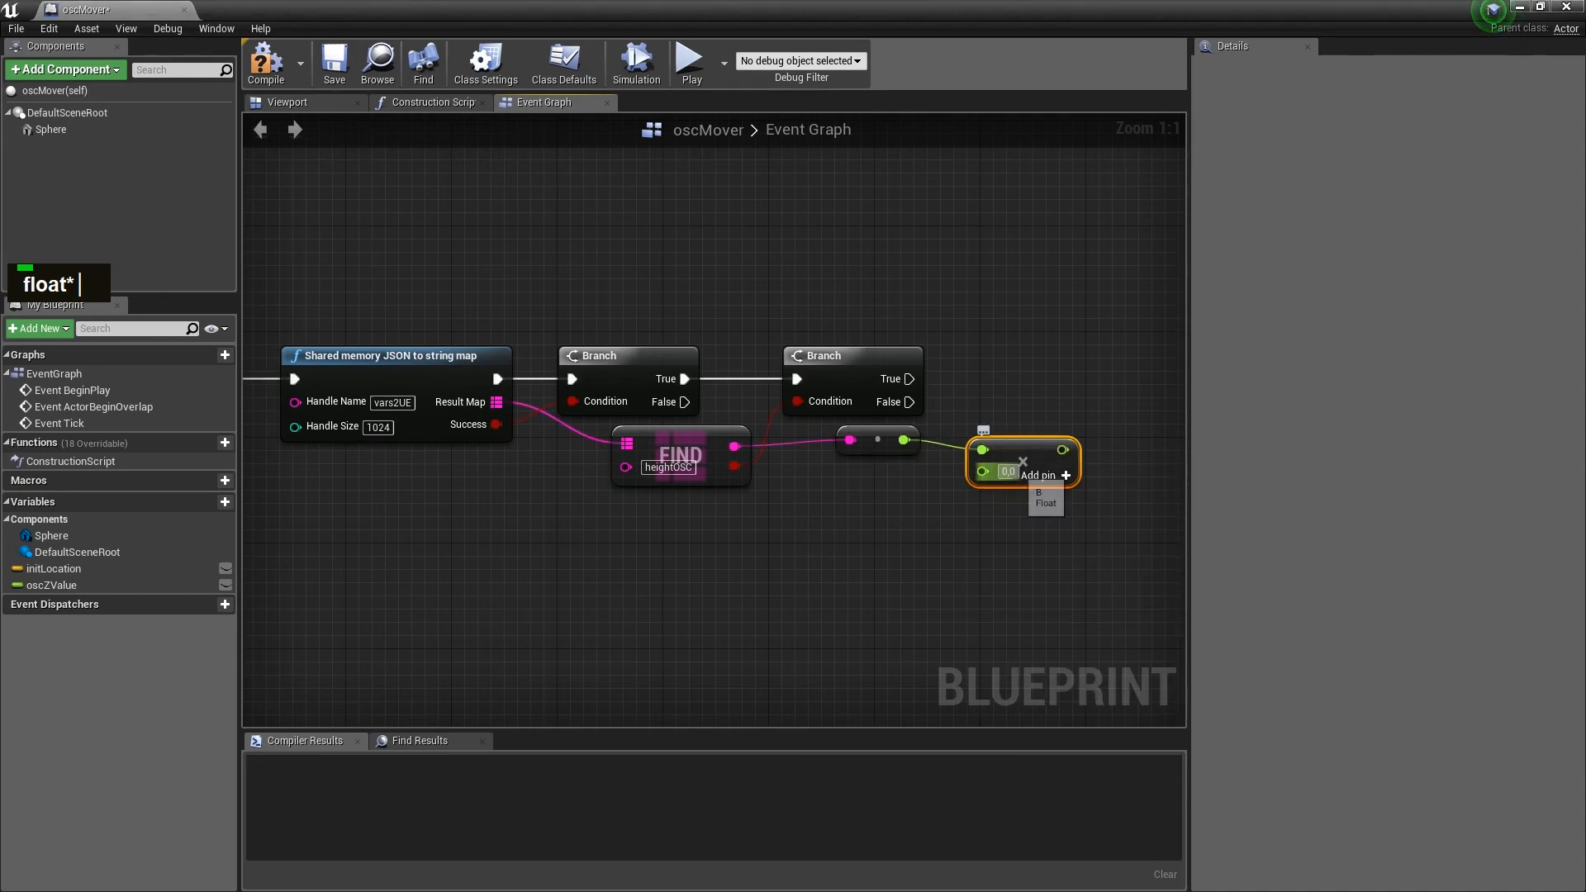
text(20)
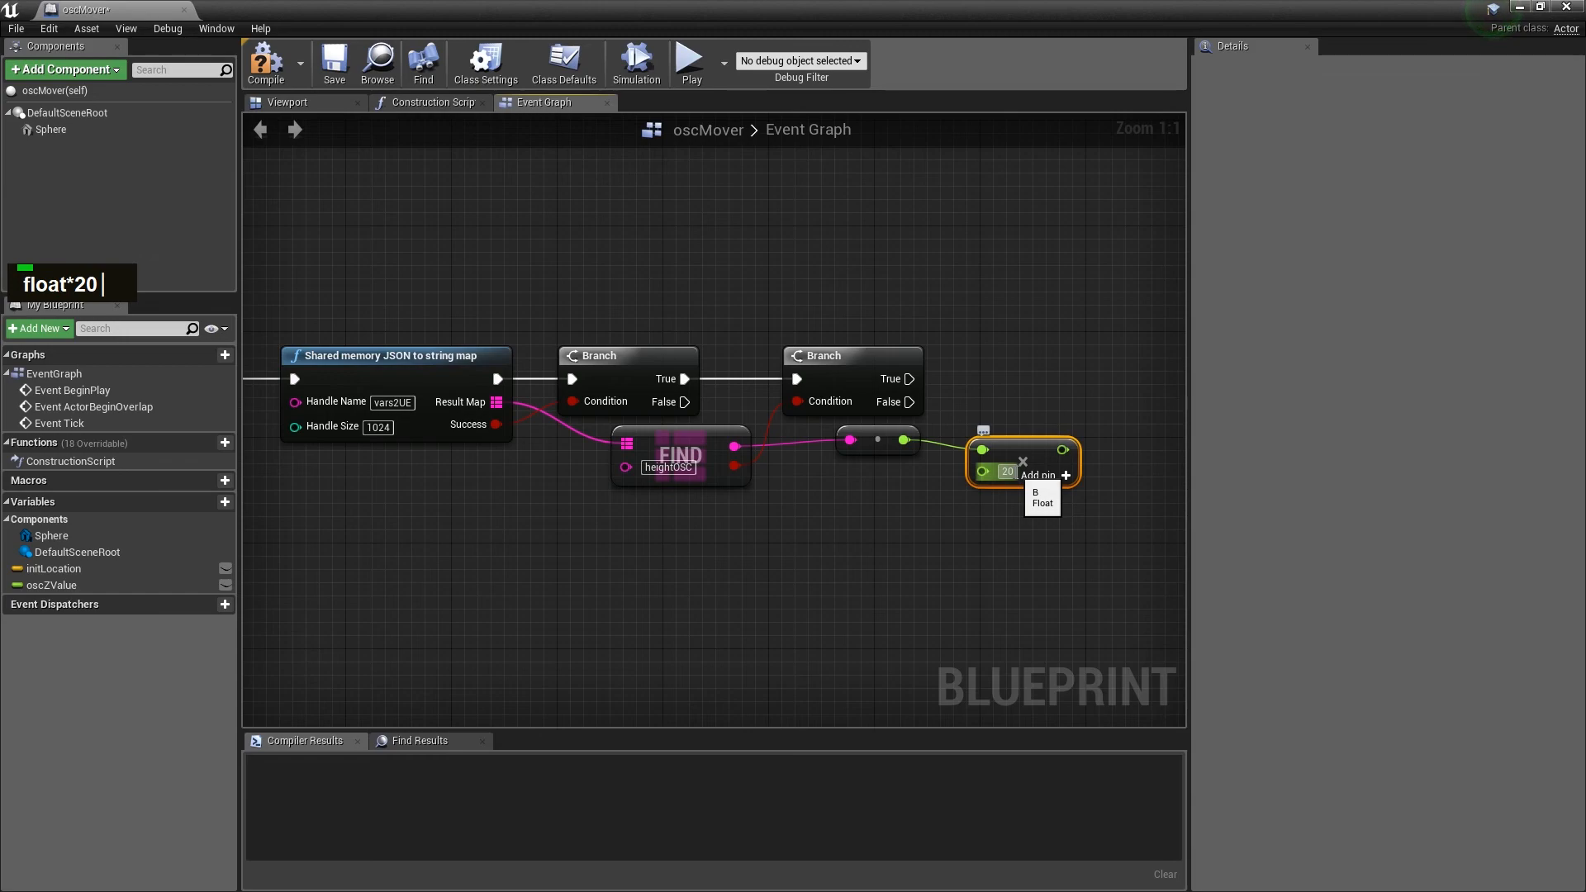
click(449, 468)
- Add an oscZValue setter fed by the multiplication result and executed from the second Branch's True output
scroll(507, 557, down, 4)
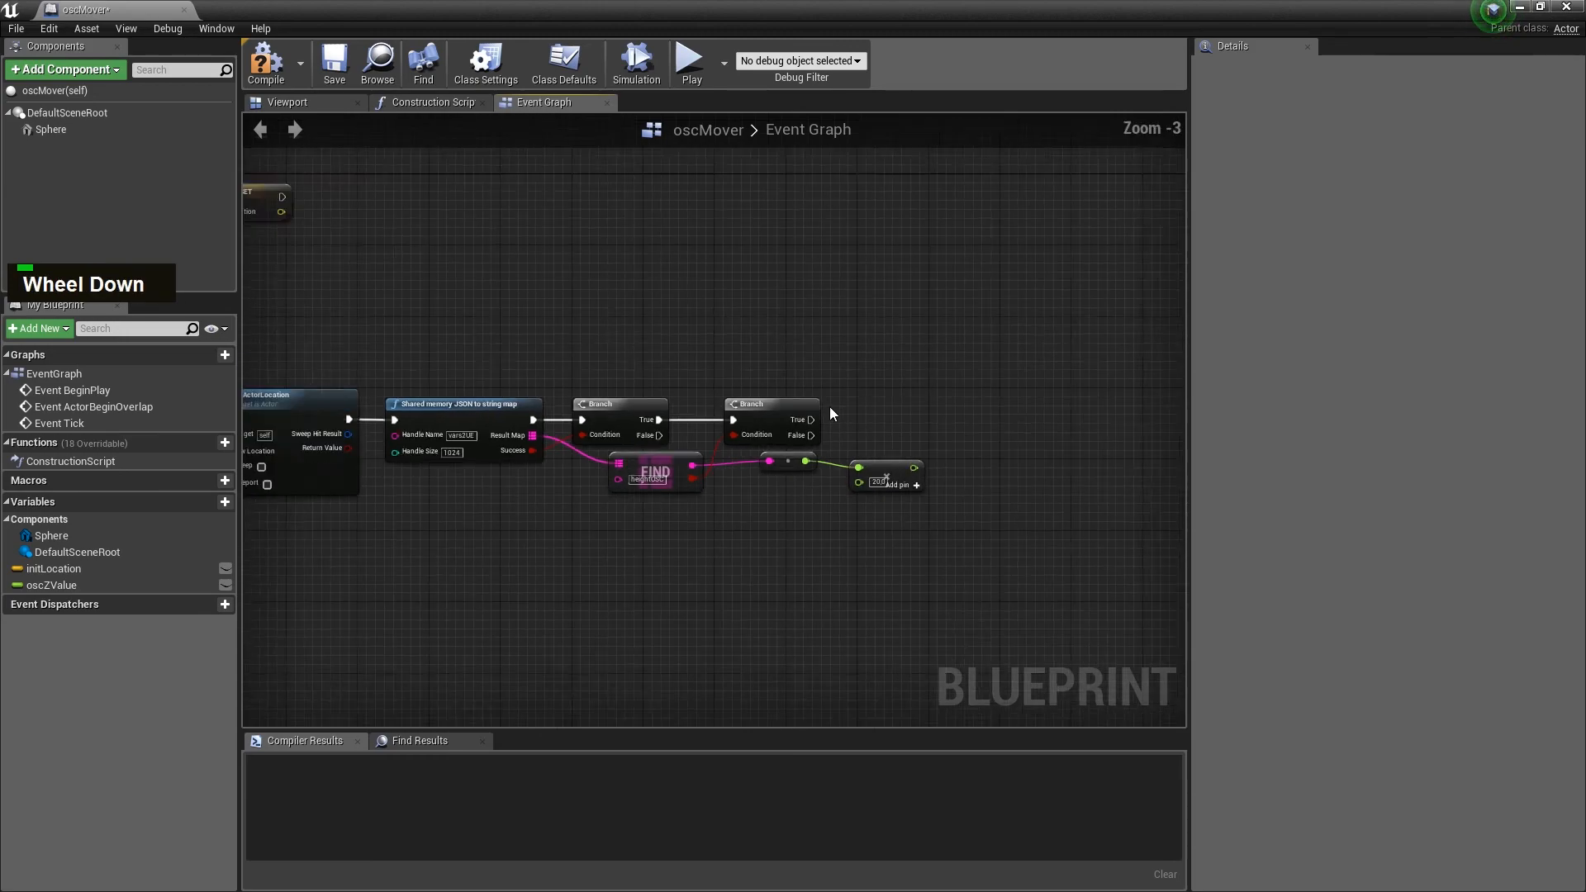
scroll(895, 454, up, 3)
drag(99, 584, 956, 369)
click(998, 410)
drag(754, 392, 969, 392)
drag(889, 453, 973, 418)
click(1062, 462)
scroll(1087, 344, down, 3)
scroll(686, 367, up, 2)
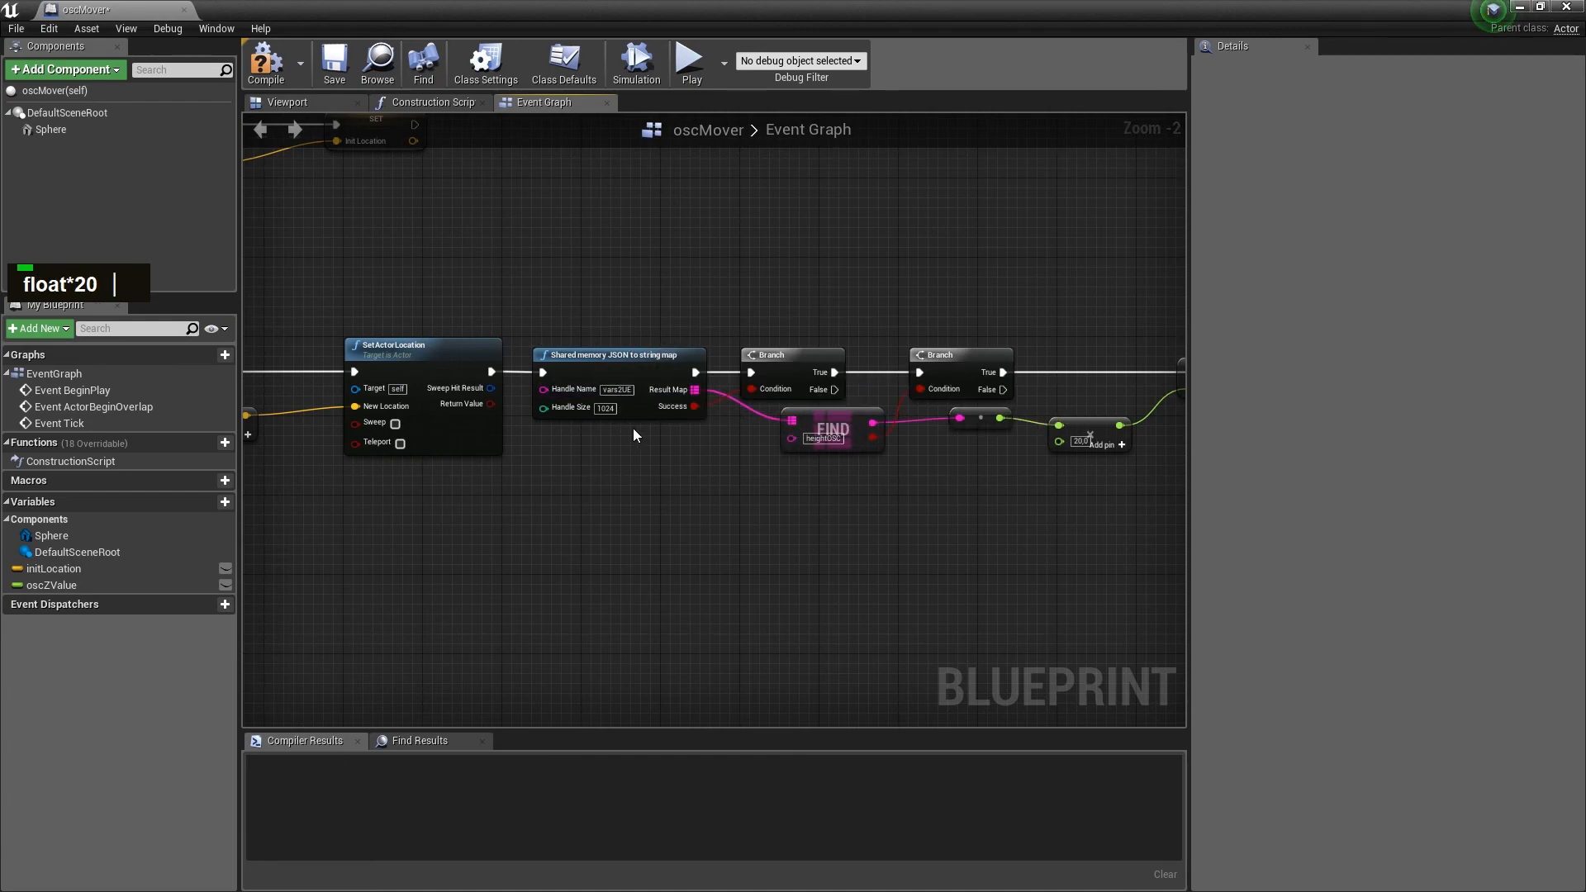
scroll(632, 428, down, 1)
scroll(828, 419, up, 3)
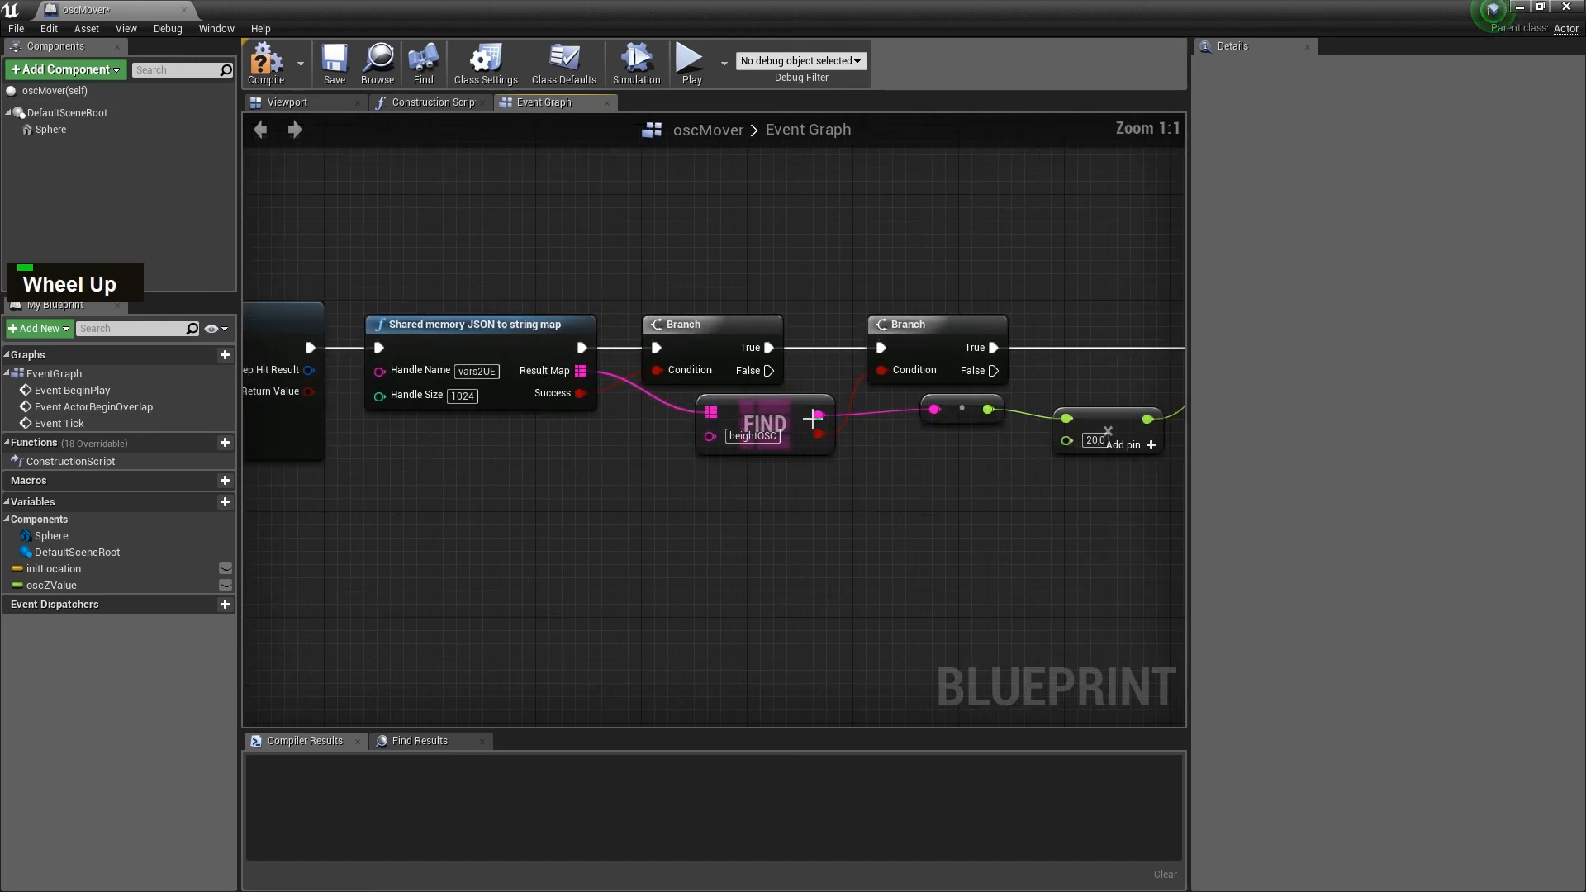
scroll(576, 401, down, 1)
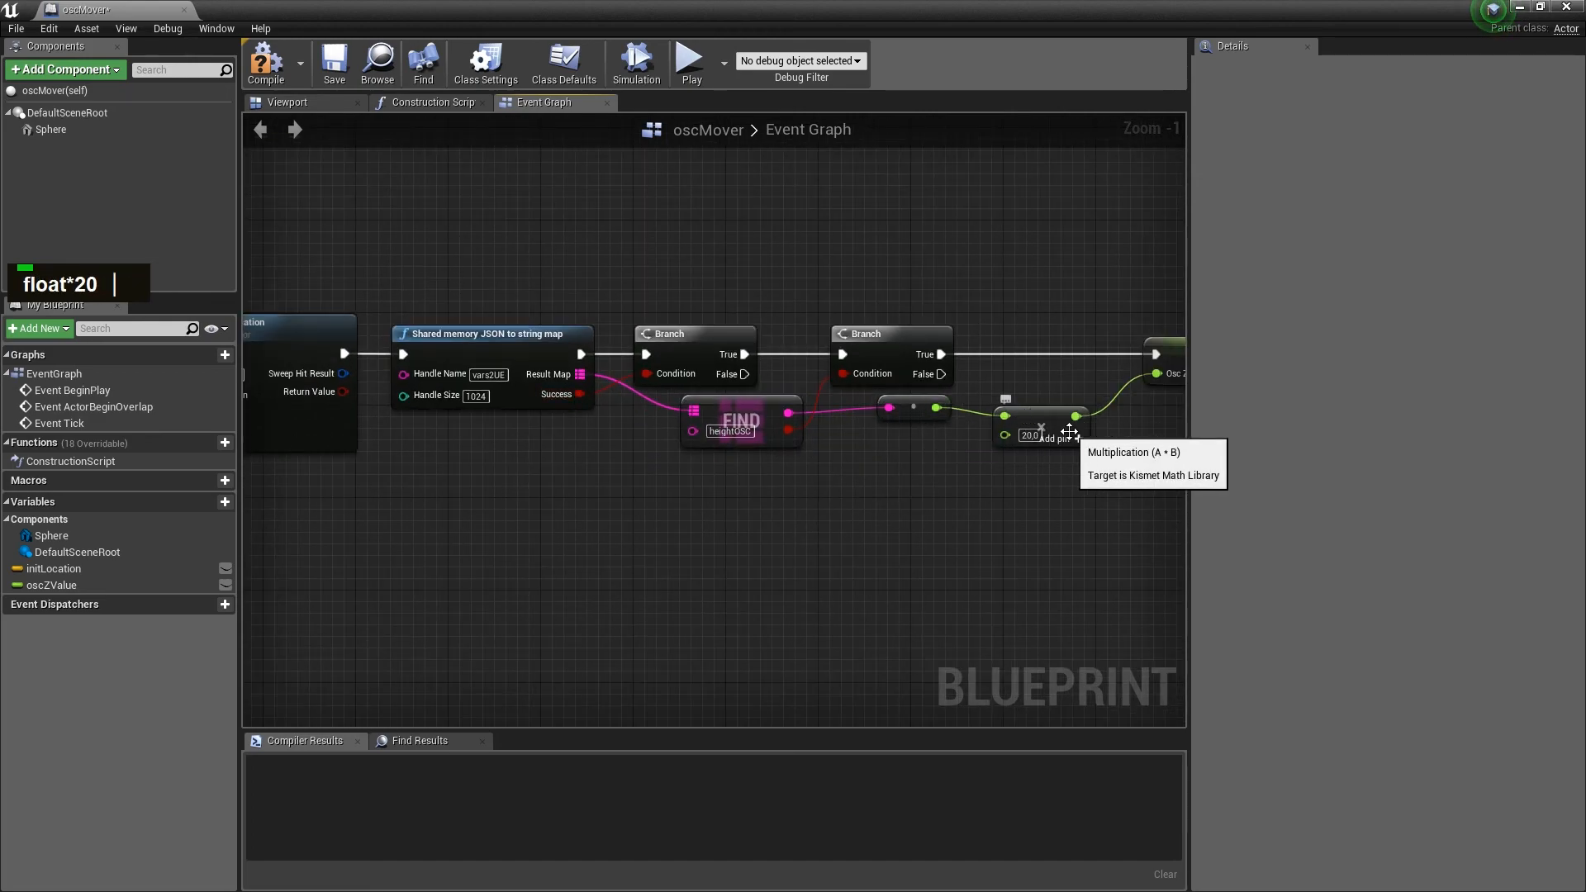
- Check the finished node chain up to the oscZValue setter and compile the oscMover blueprint
scroll(1011, 423, up, 1)
scroll(1016, 410, down, 1)
scroll(1033, 364, up, 1)
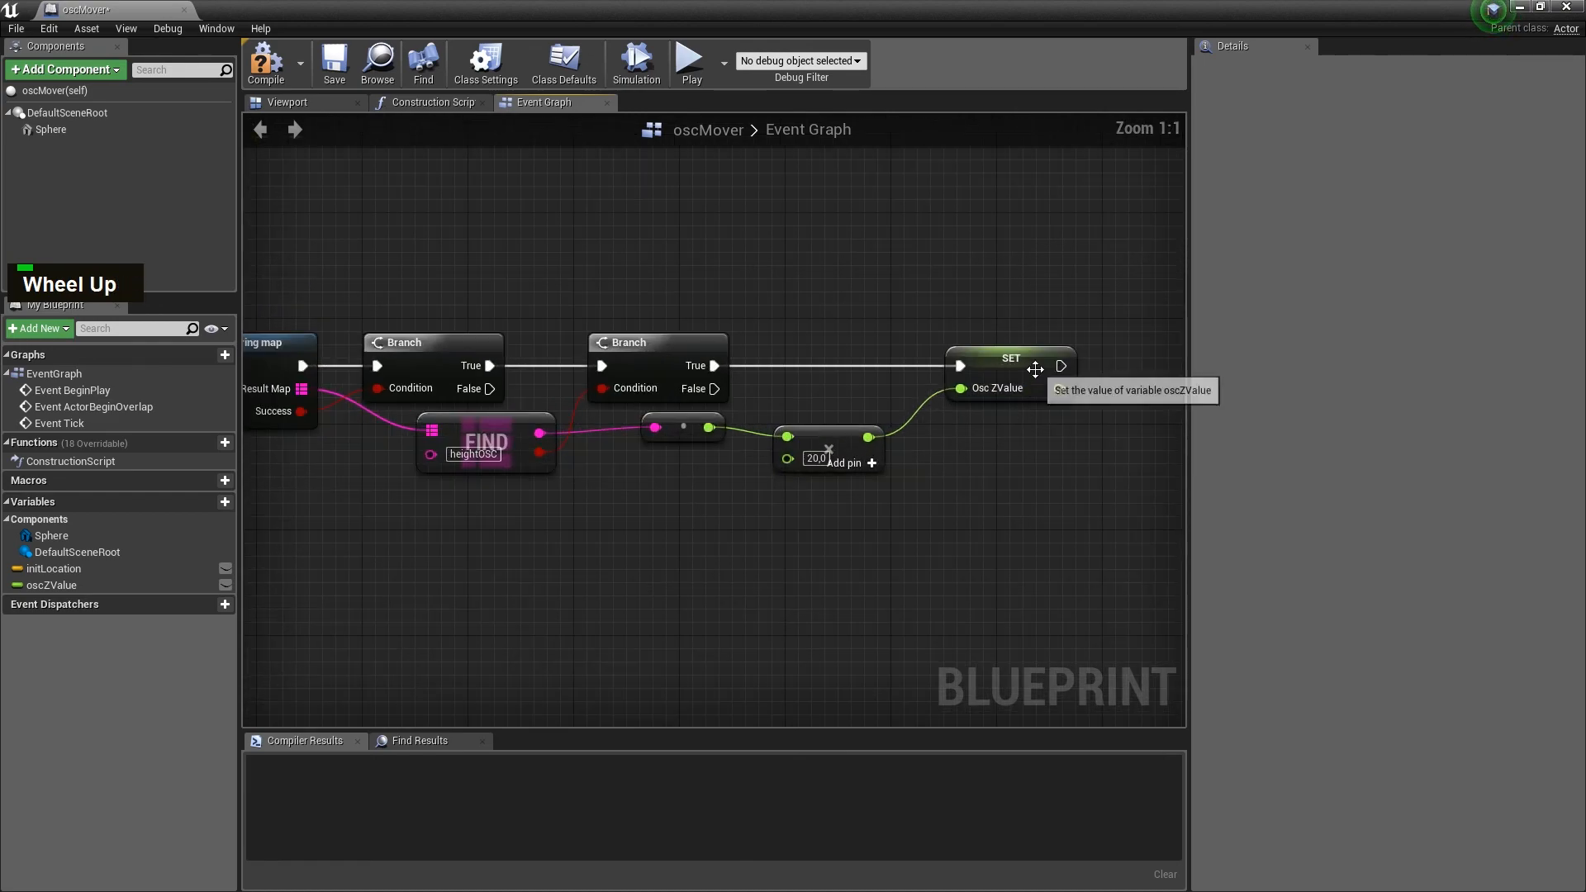
click(1032, 364)
scroll(1092, 352, down, 2)
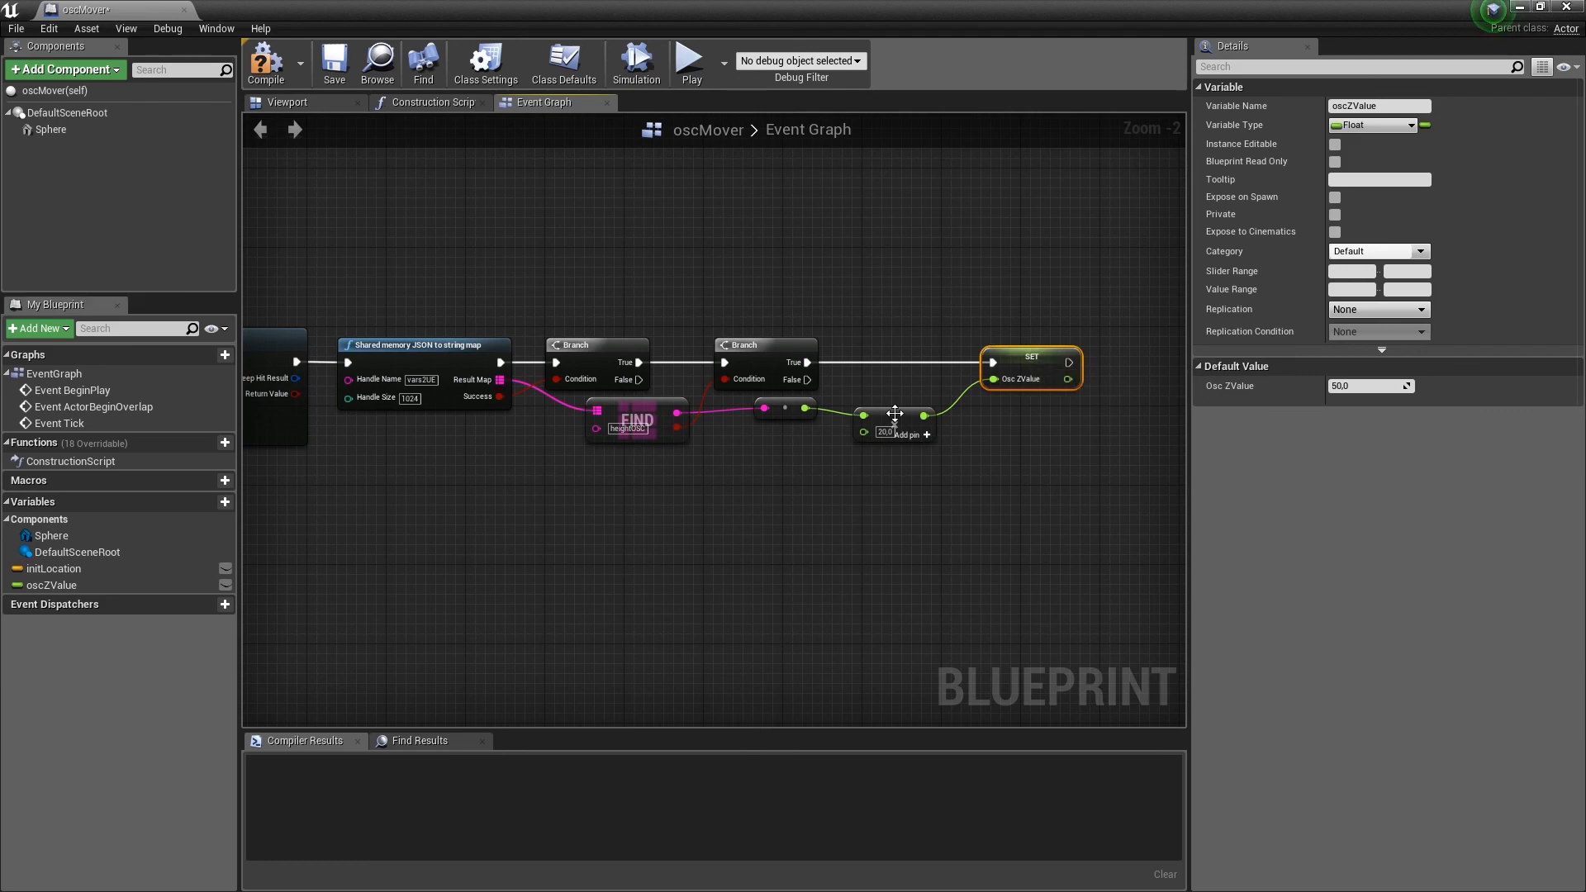
click(998, 262)
scroll(998, 263, down, 3)
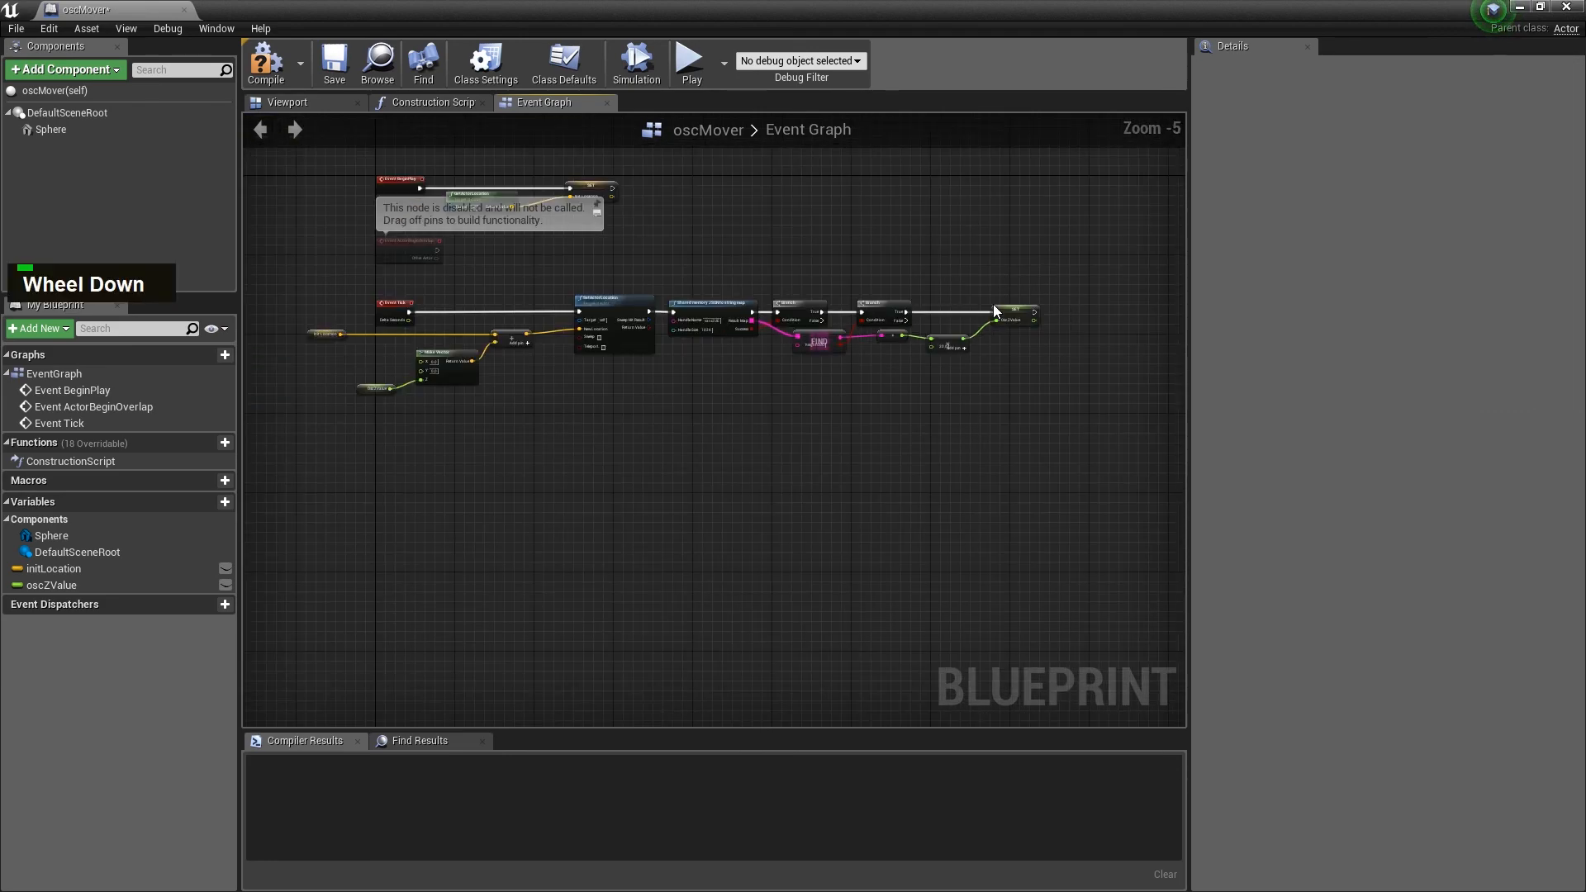
click(266, 64)
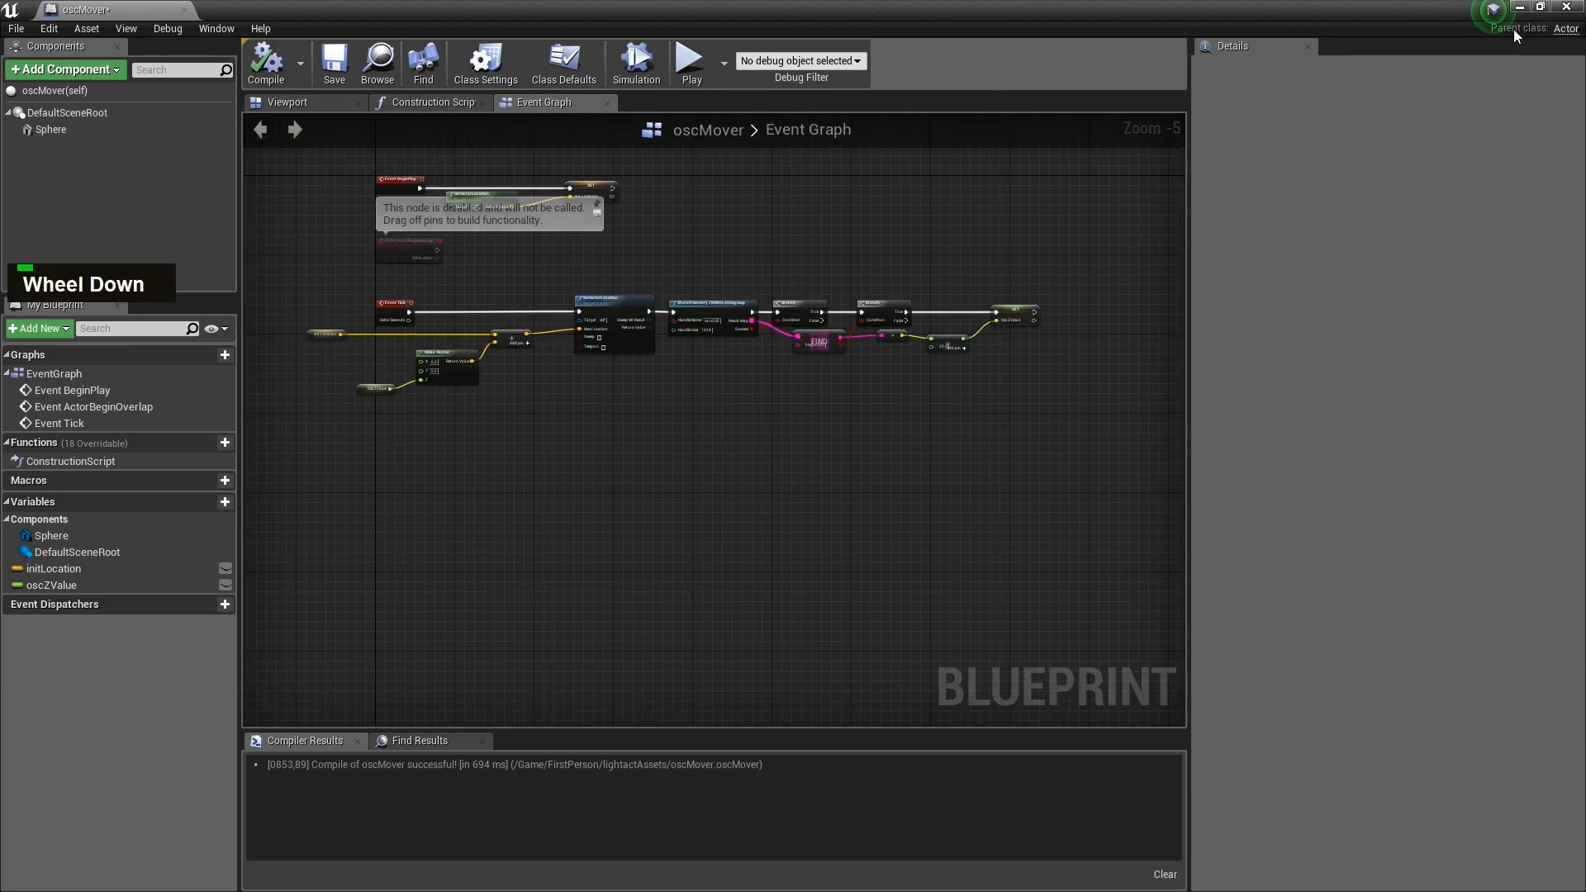
- Return to the level editor, play the level to test the sphere's OSC-driven height, and stop the session
click(1520, 8)
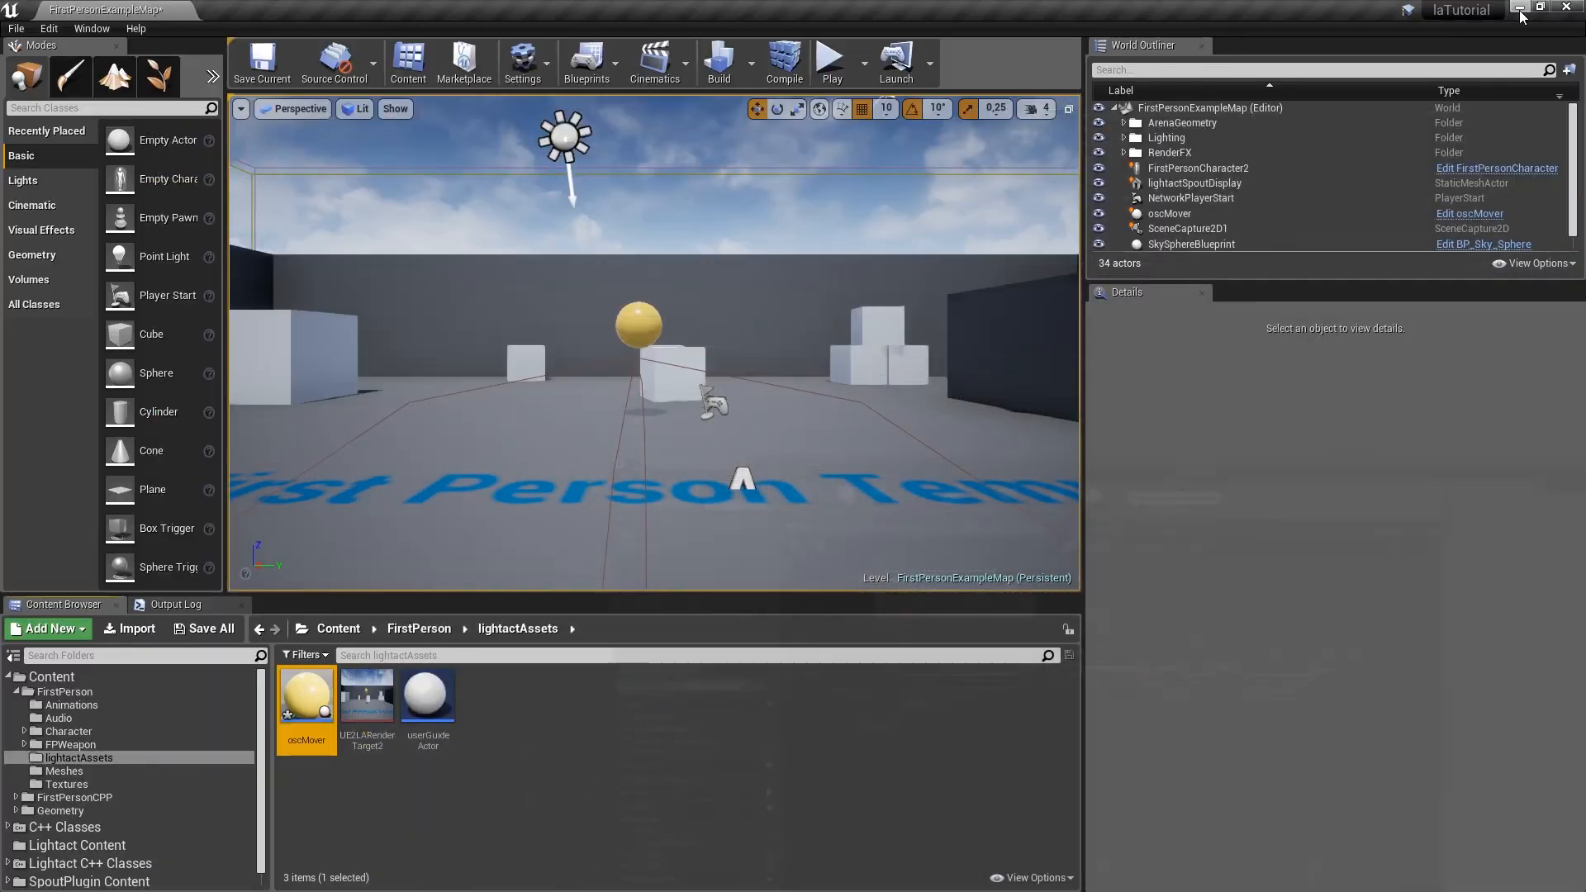
click(825, 68)
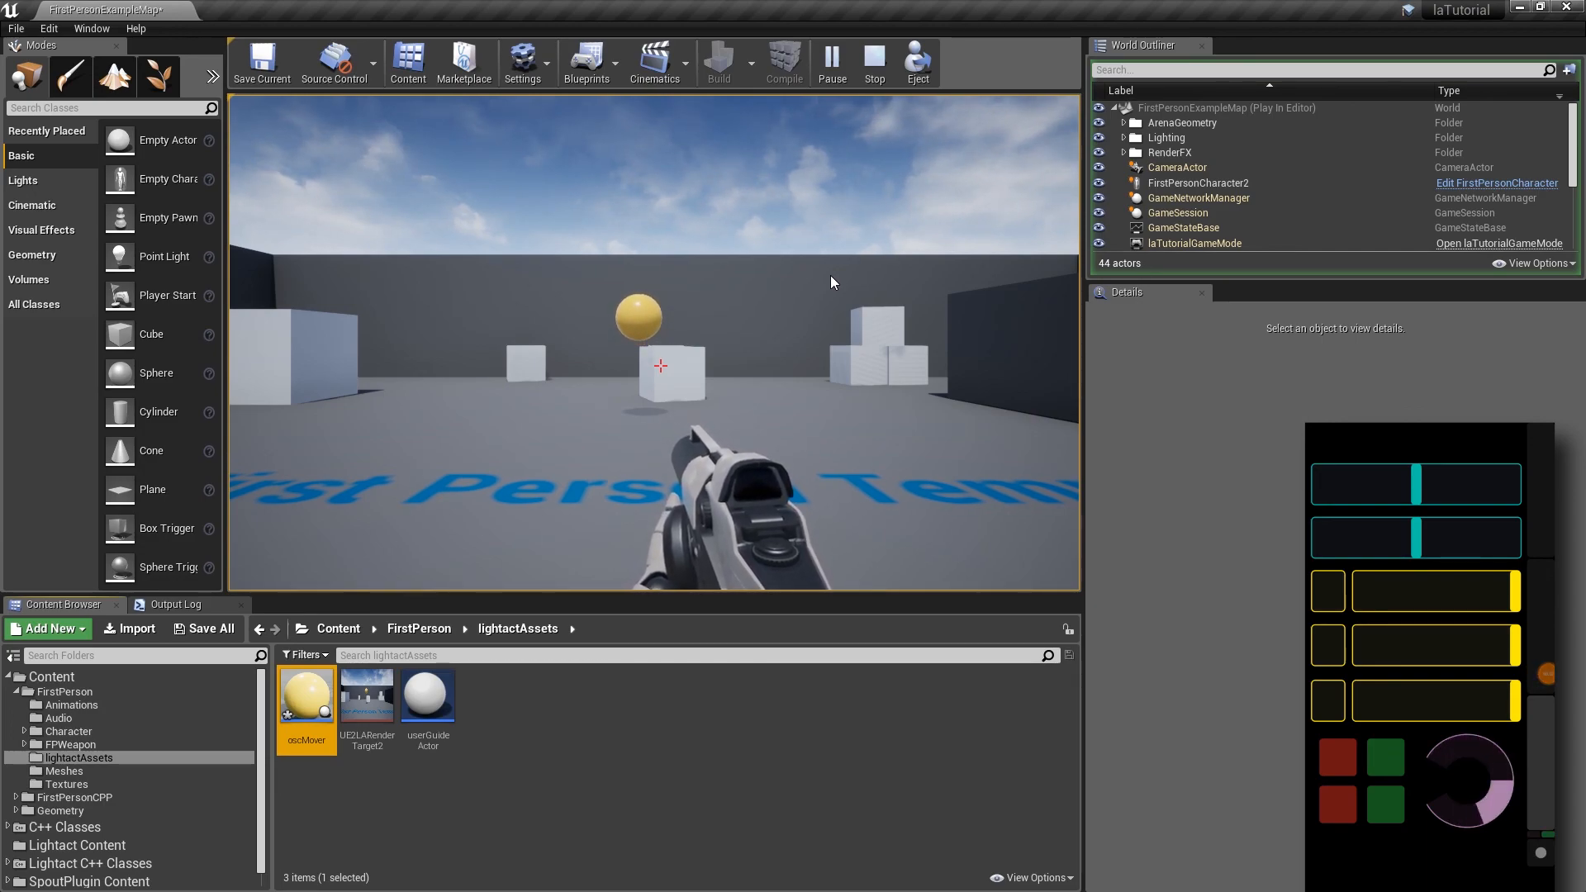
click(866, 66)
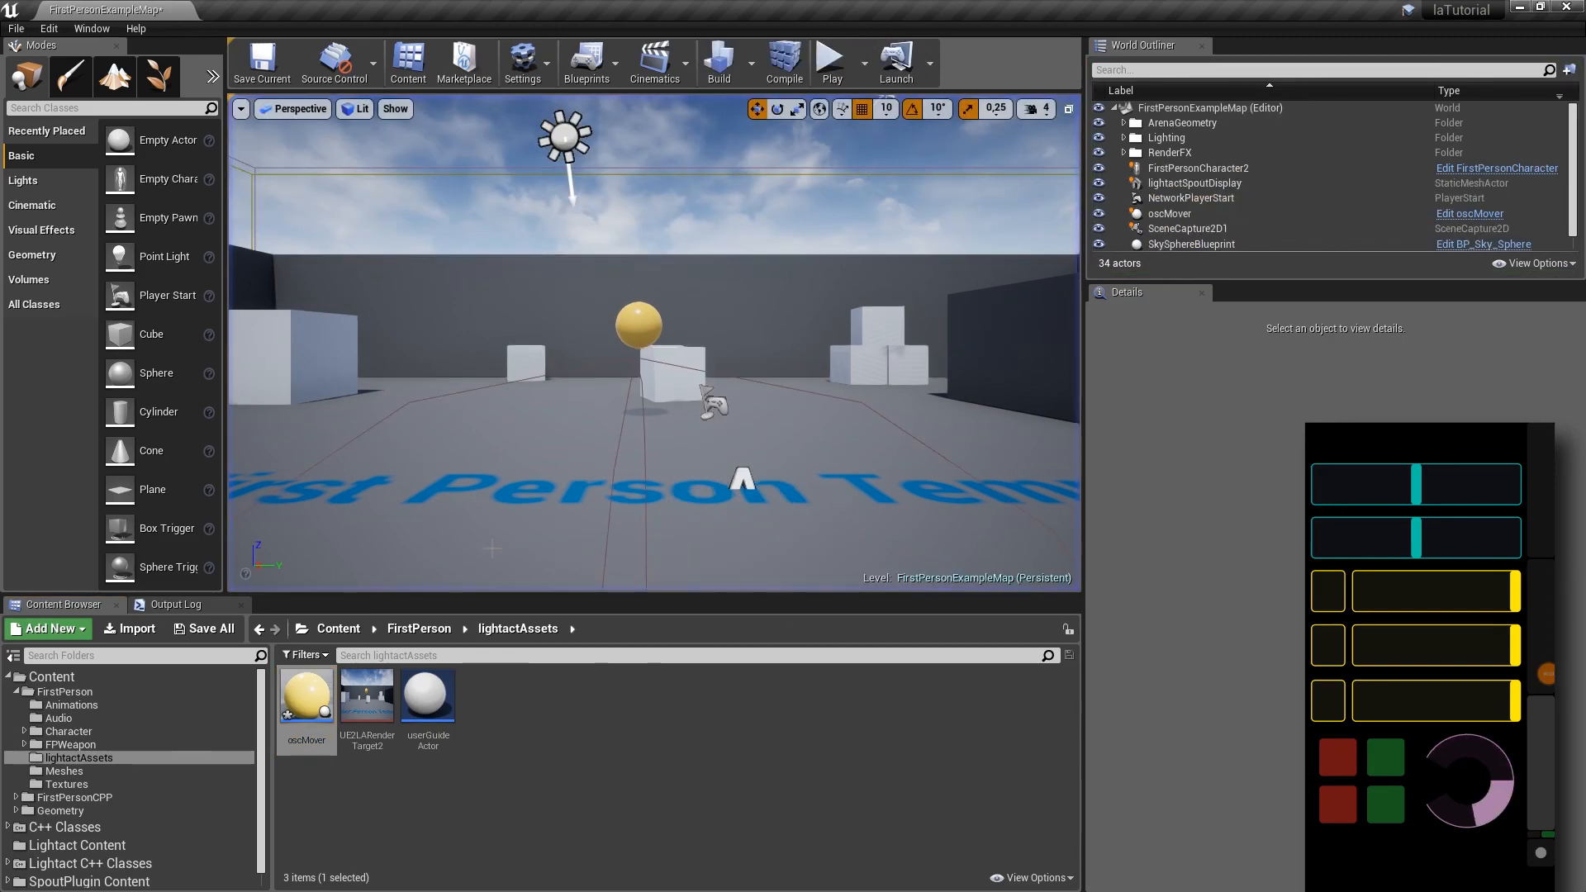
- Set the multiplication factor in oscMover's Event Graph to 100 and play the level to test the sphere's movement
double_click(302, 704)
scroll(1077, 384, up, 2)
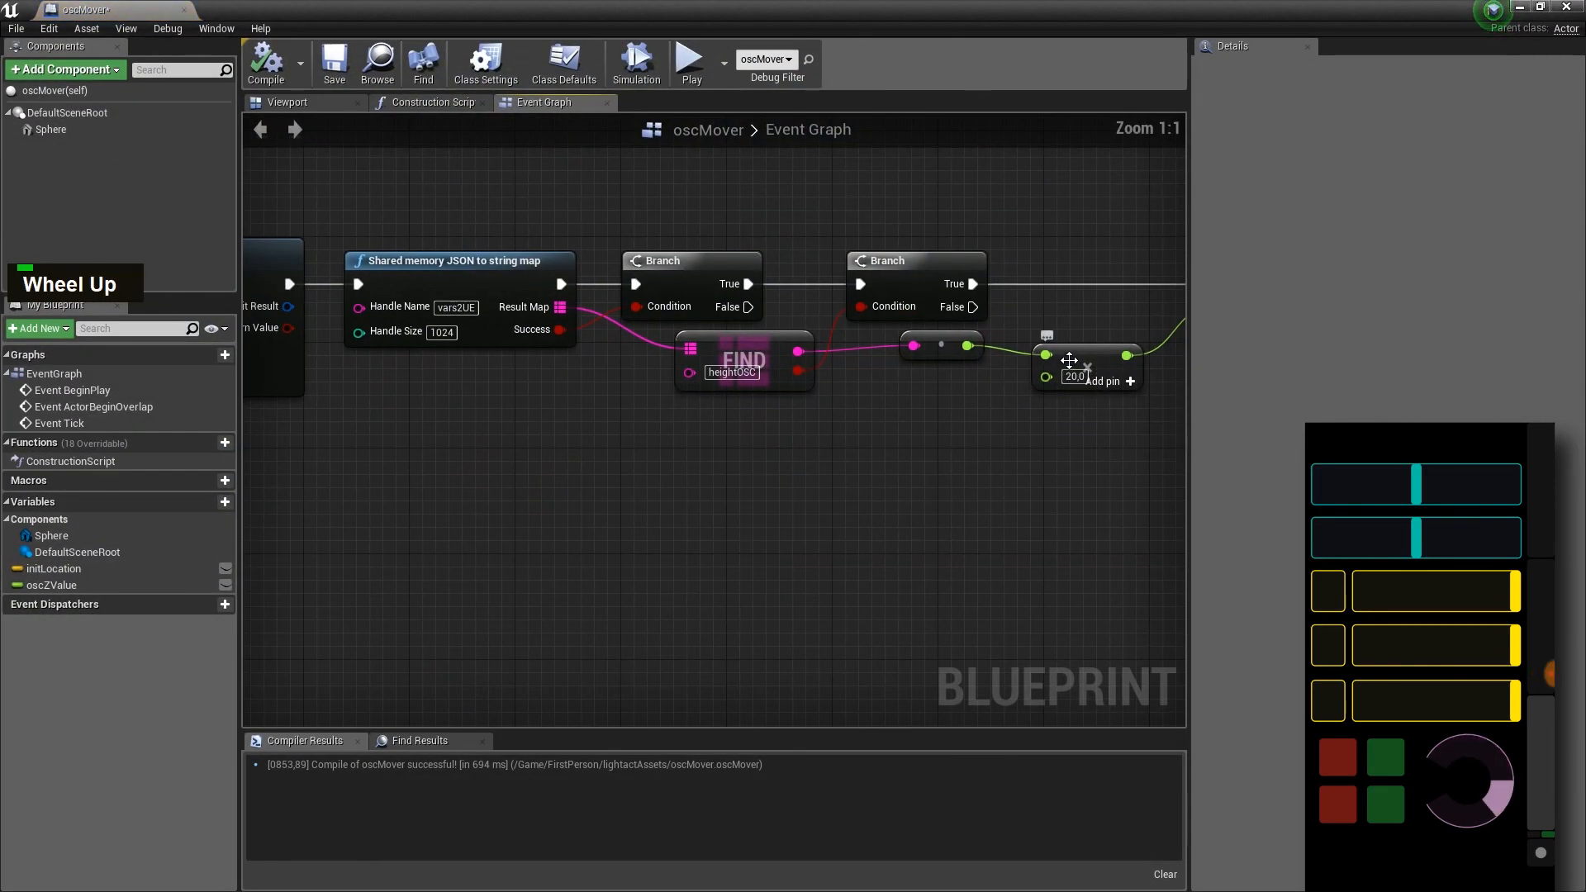
text(100)
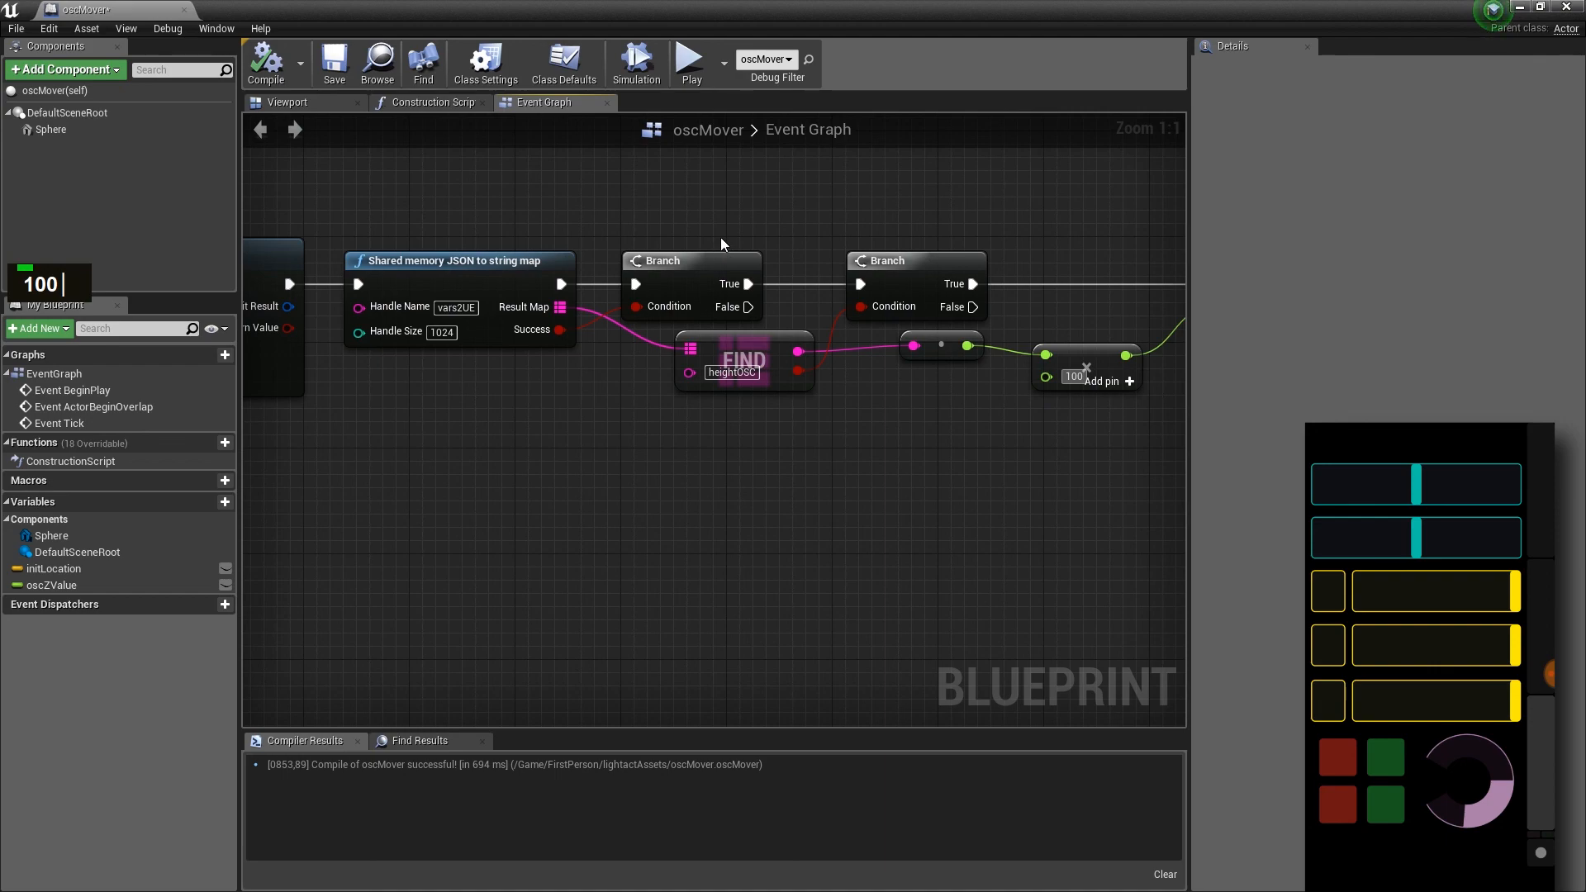
click(707, 55)
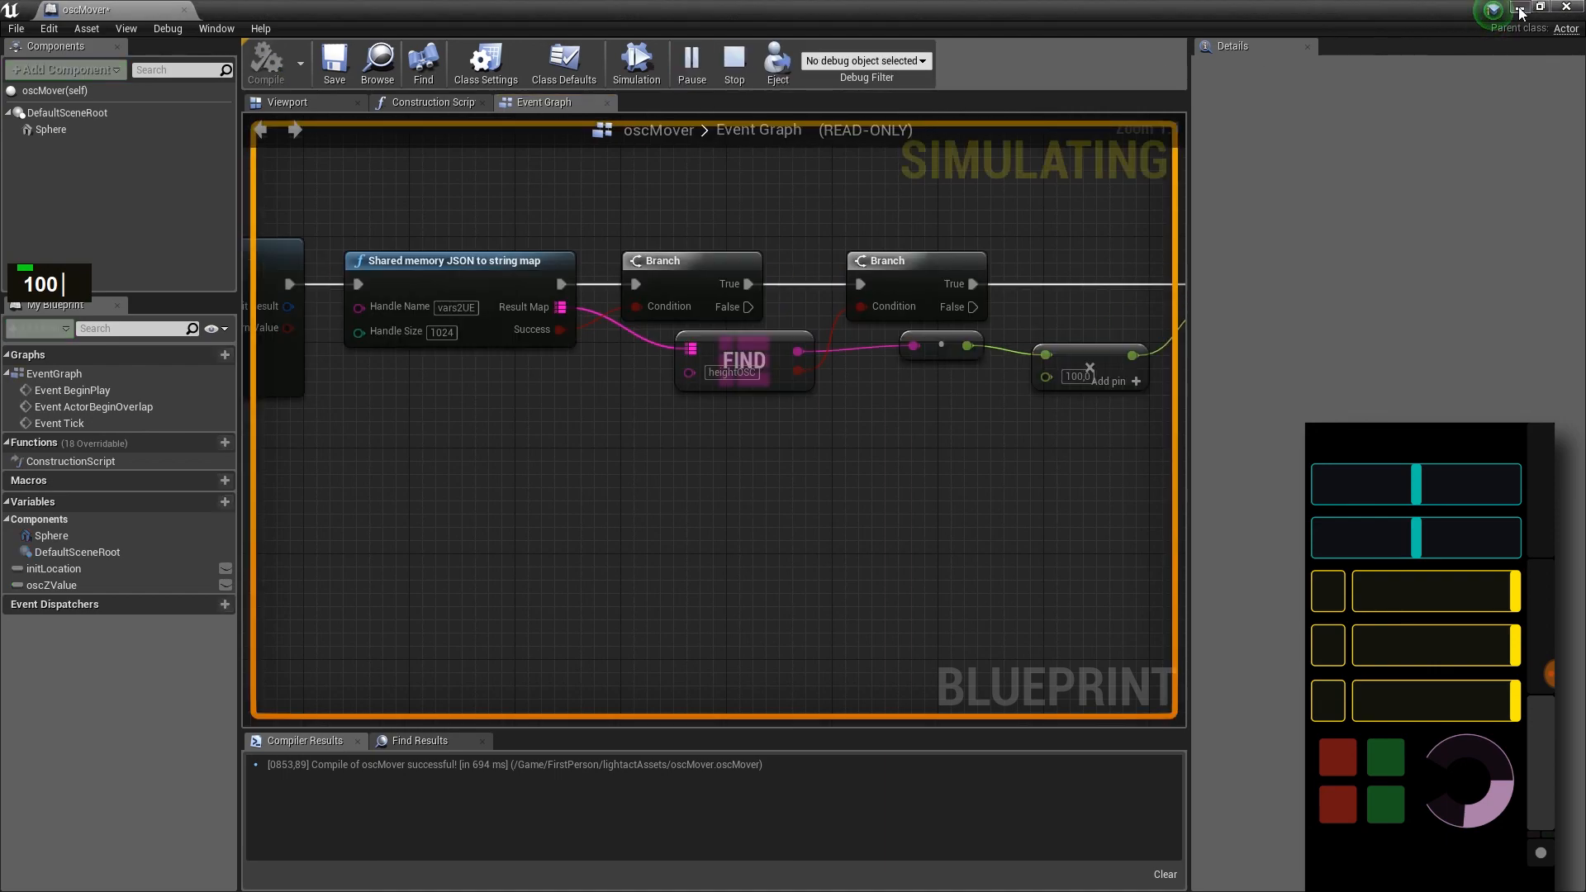
click(1520, 8)
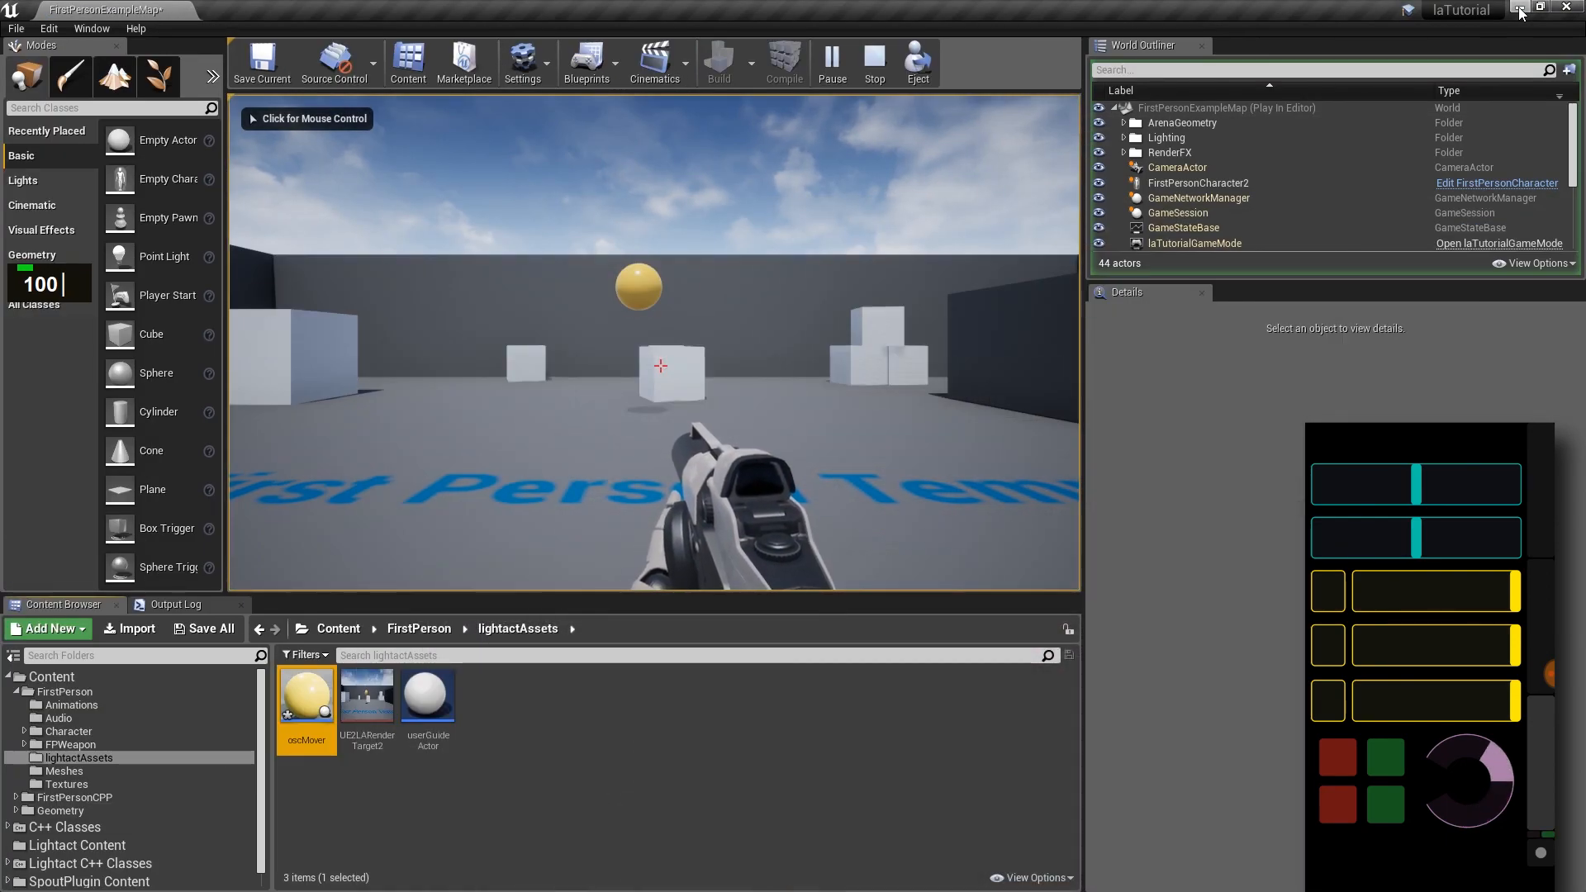